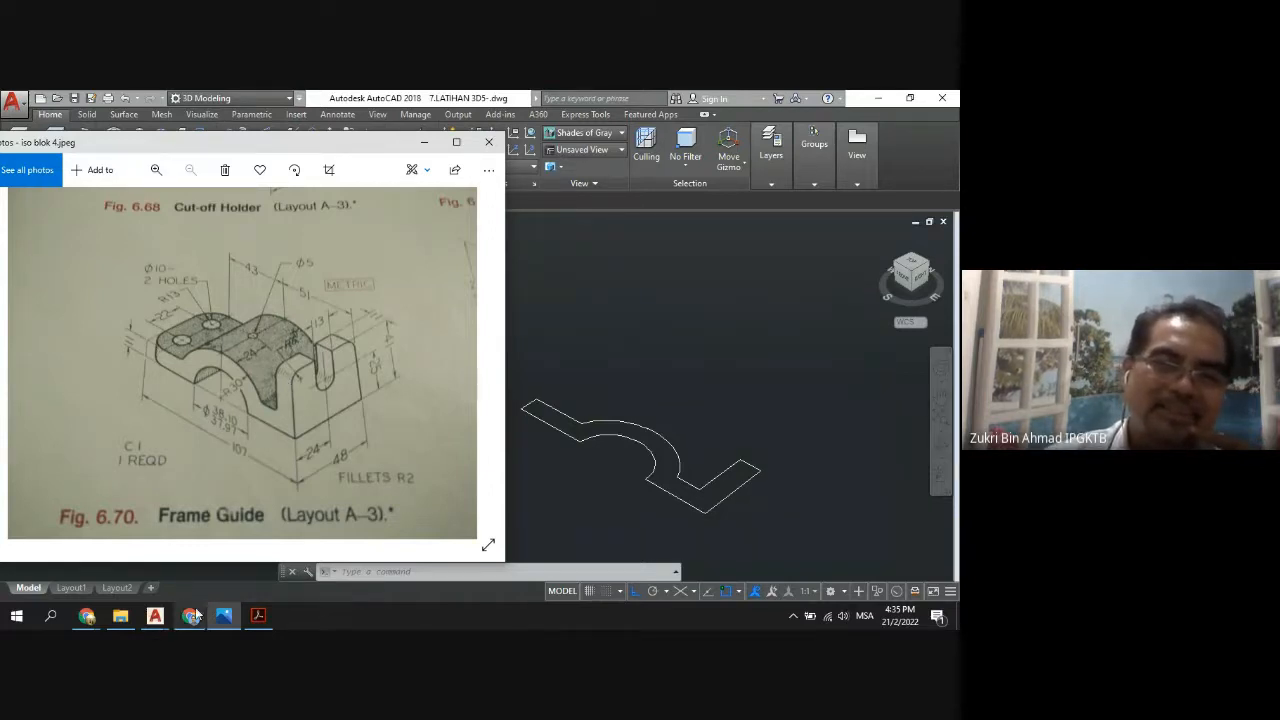
Switch to the Google Meet call window and return to the AutoCAD drawing 7.LATIHAN 3D5-.dwg.
mouse_move(190, 616)
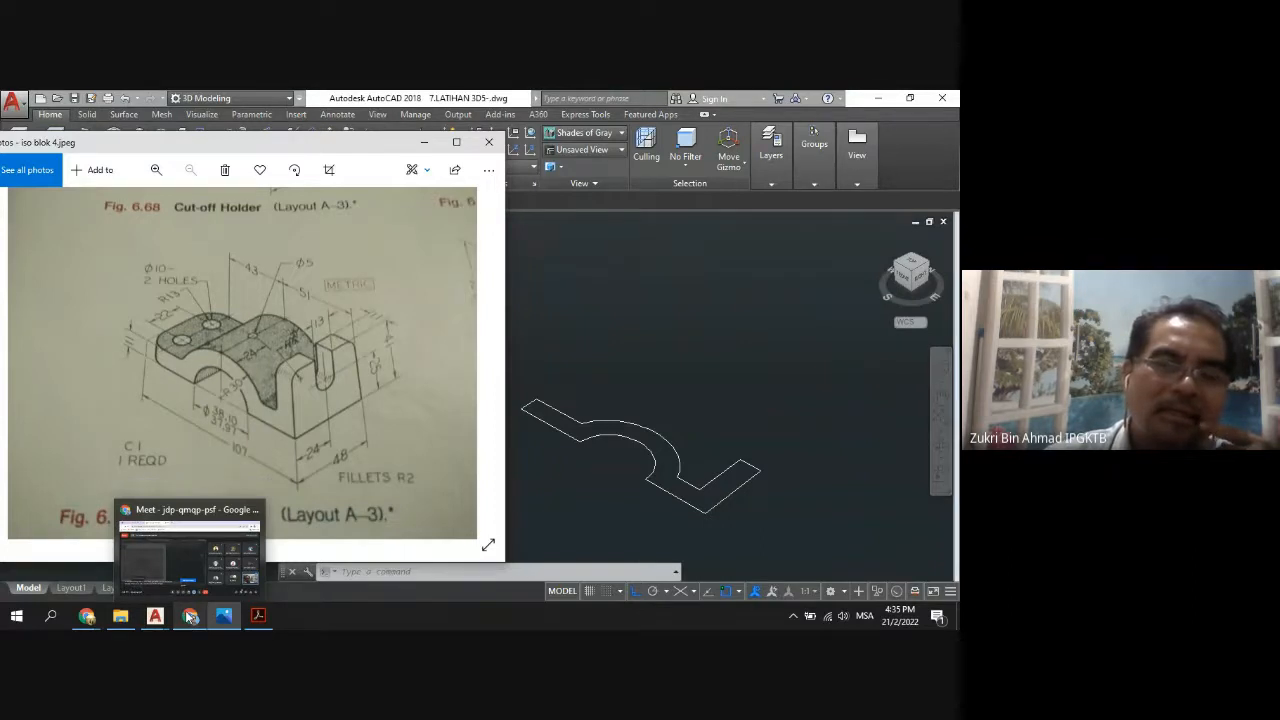
left_click(190, 616)
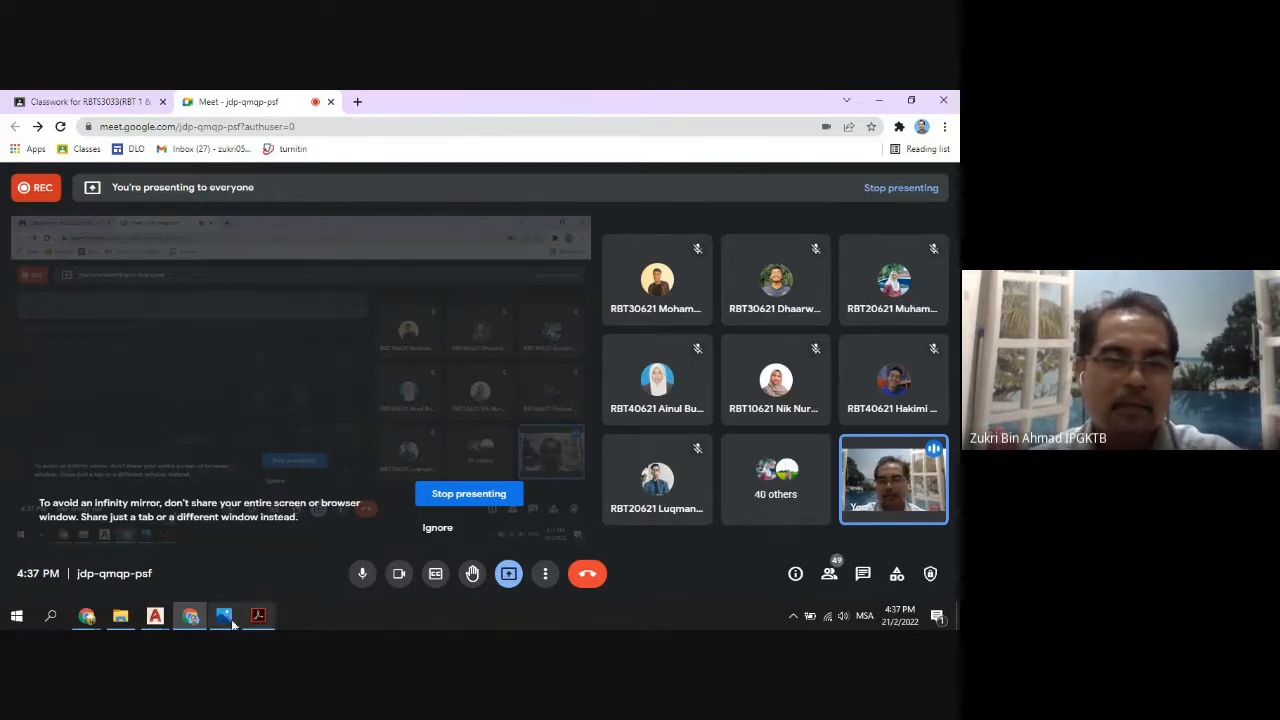
left_click(155, 617)
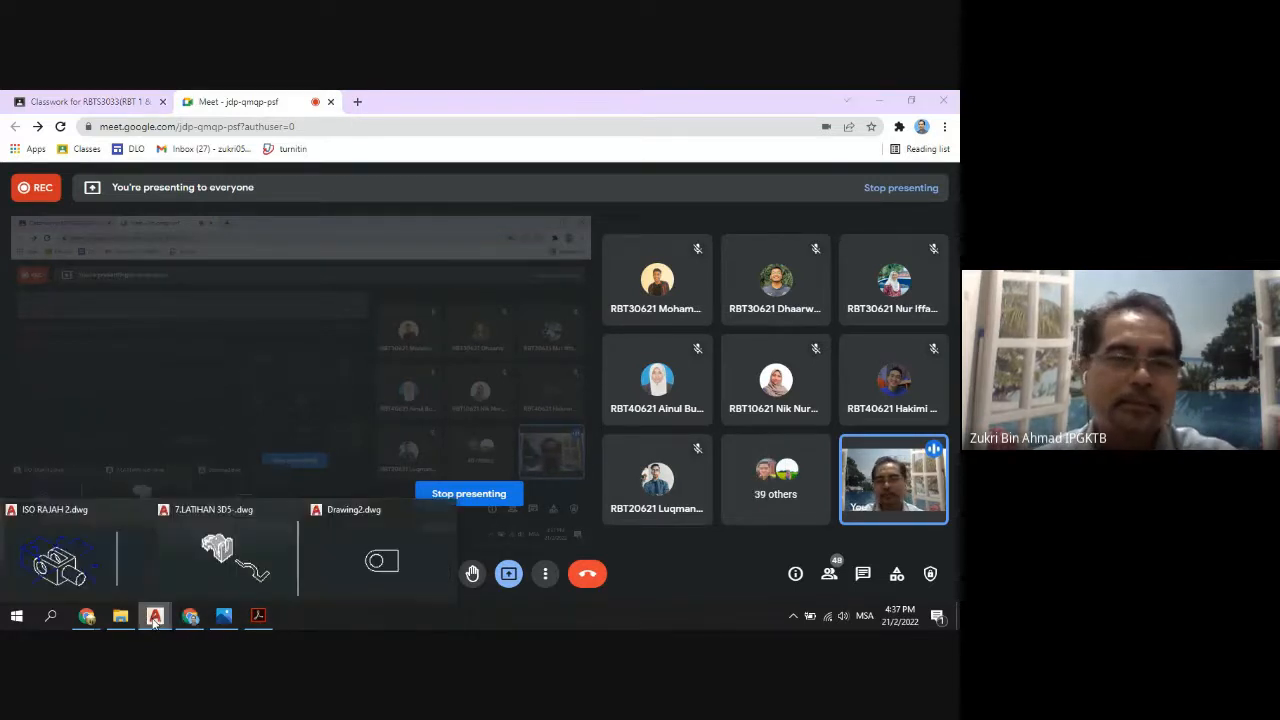
left_click(225, 559)
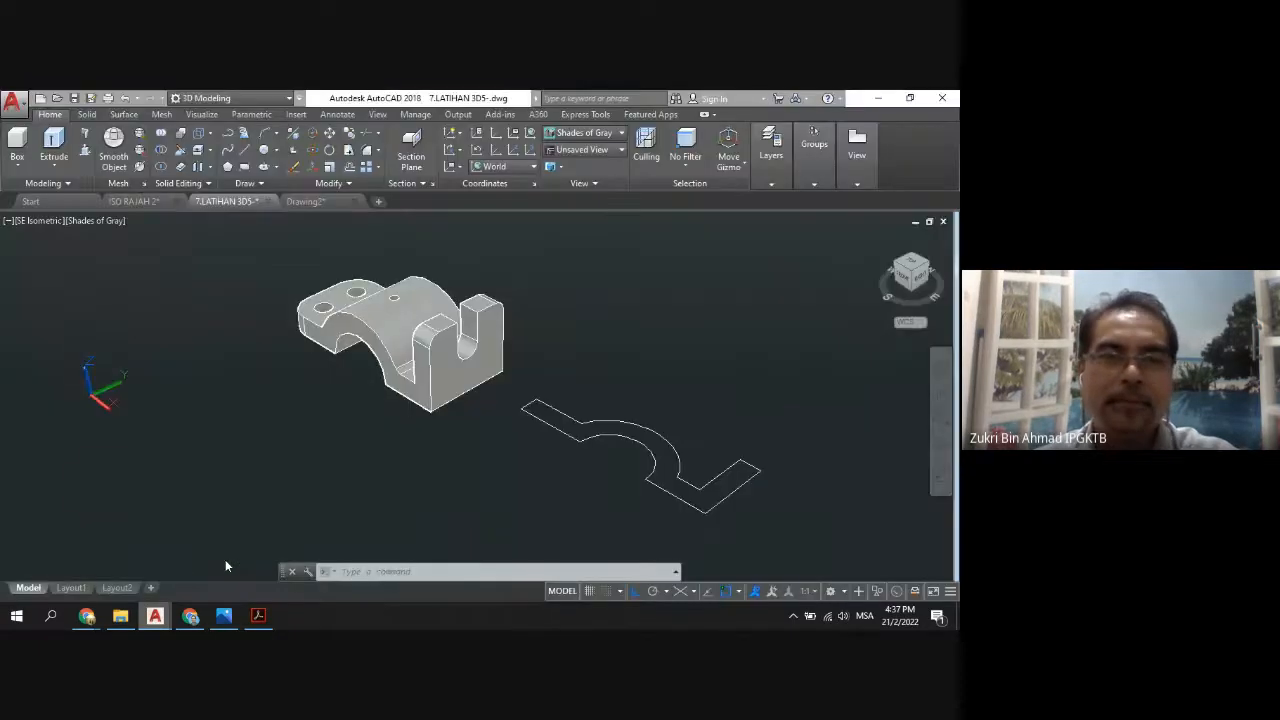
Try moving the finished frame guide solid away from the flat profile with the Move command, and undo the move.
left_click(384, 311)
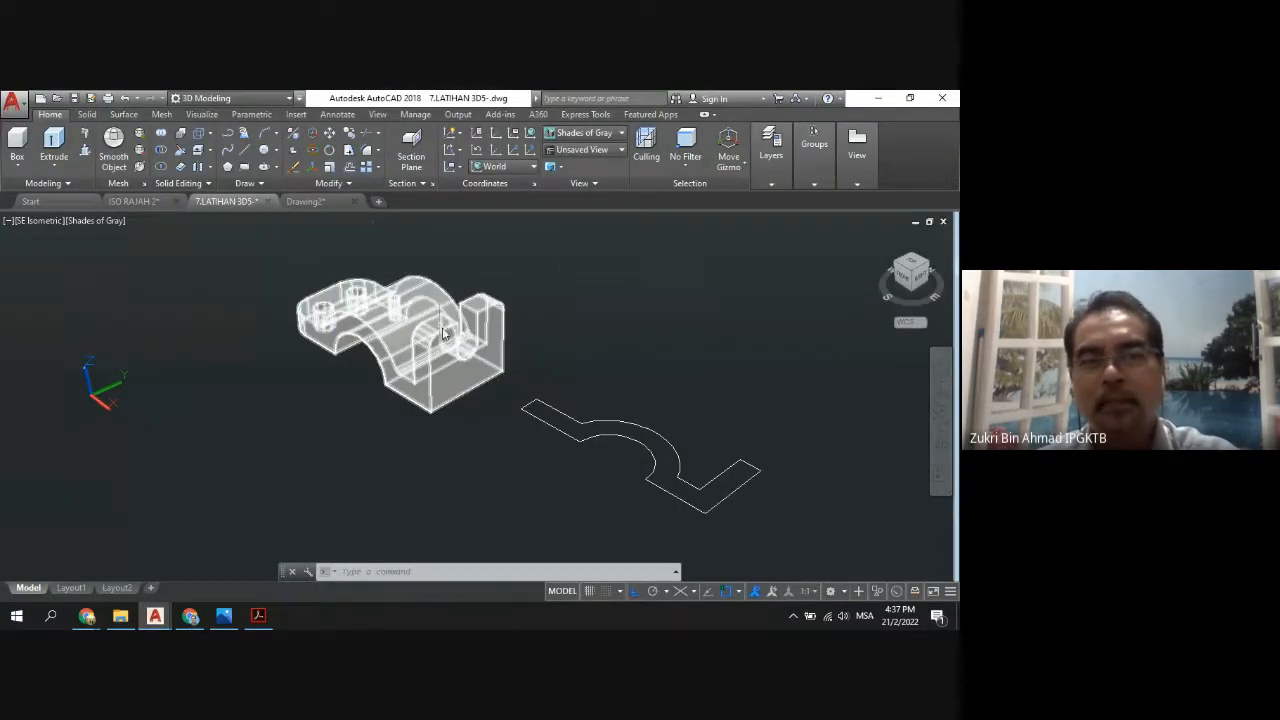
key("Escape")
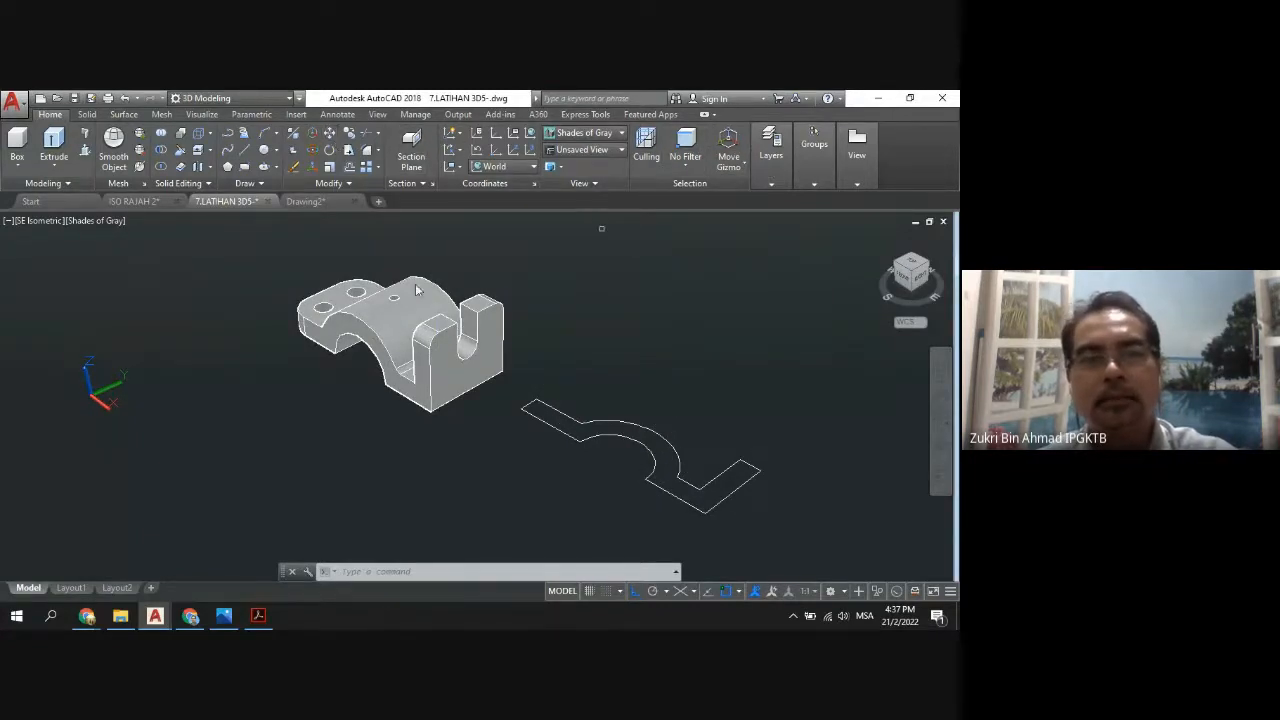
left_click(329, 134)
left_click(391, 305)
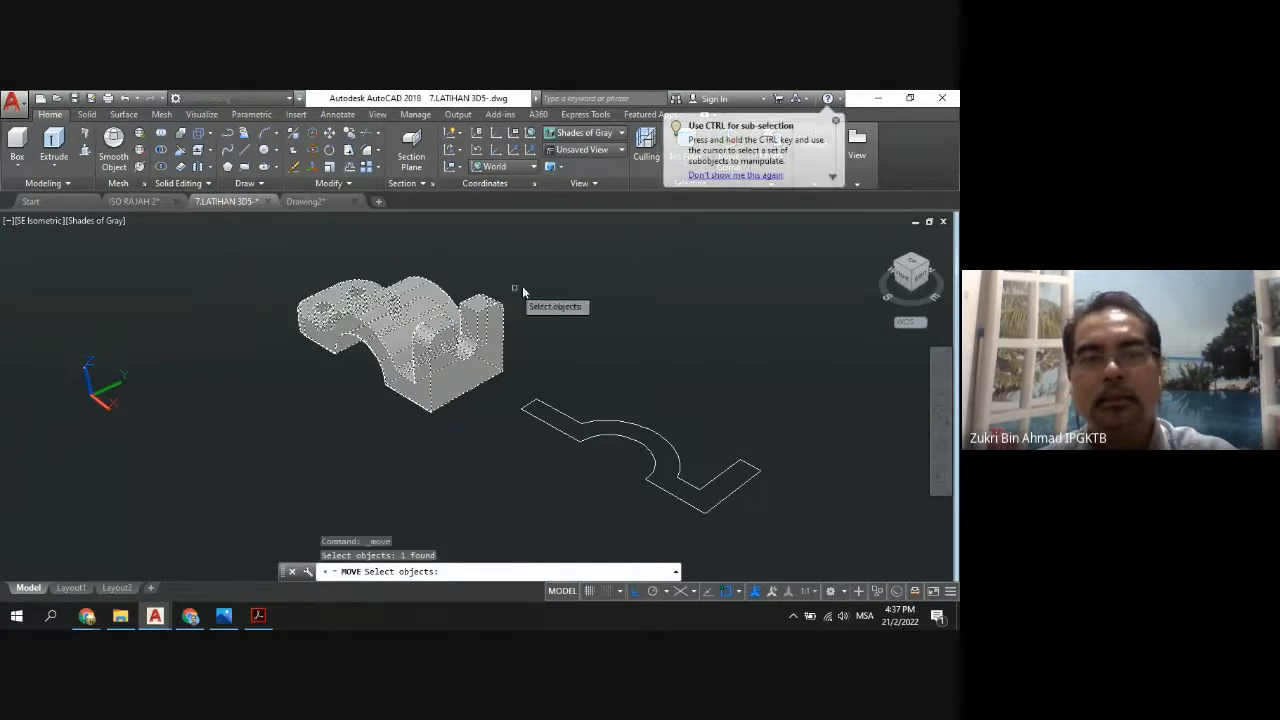
key("Return")
left_click(557, 283)
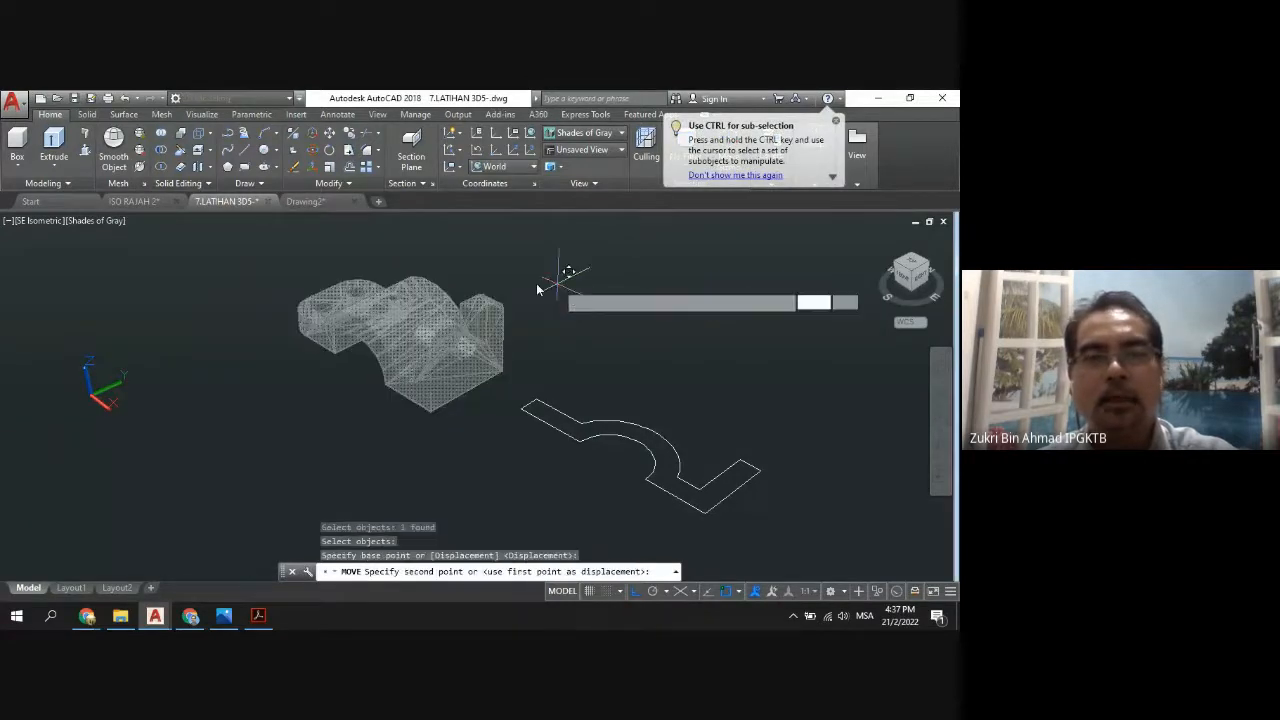
left_click(426, 318)
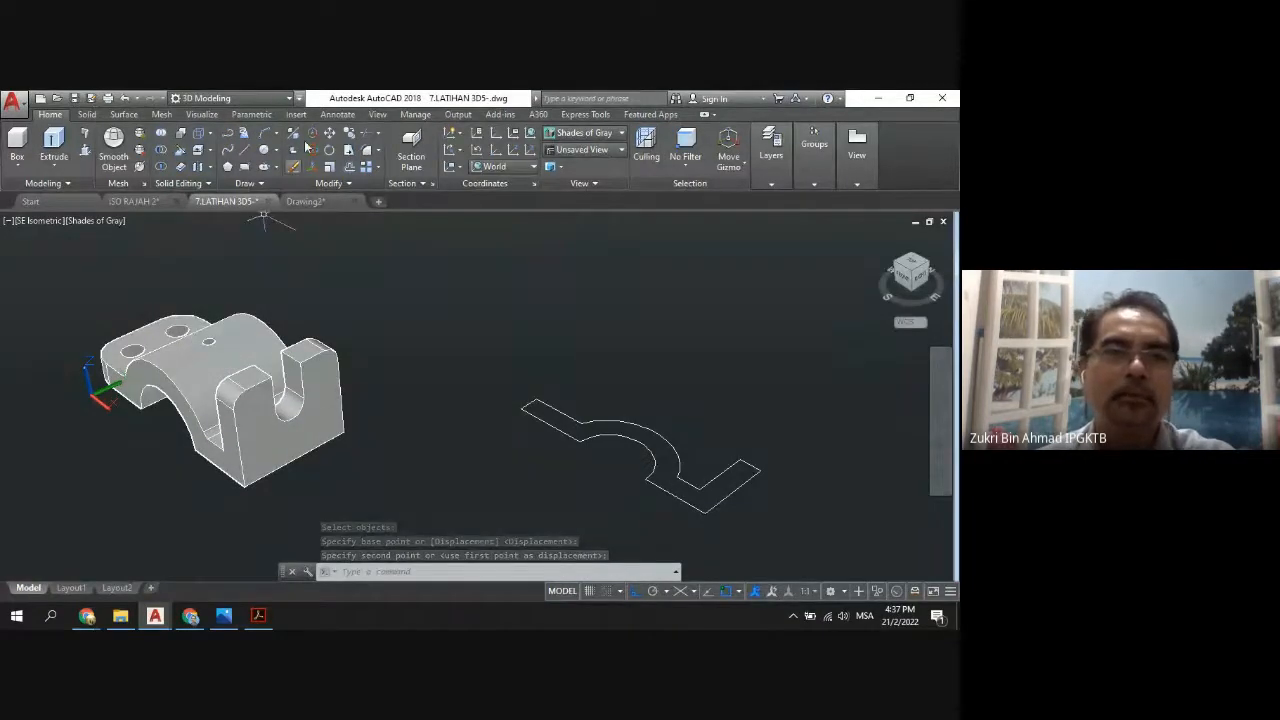
left_click(124, 98)
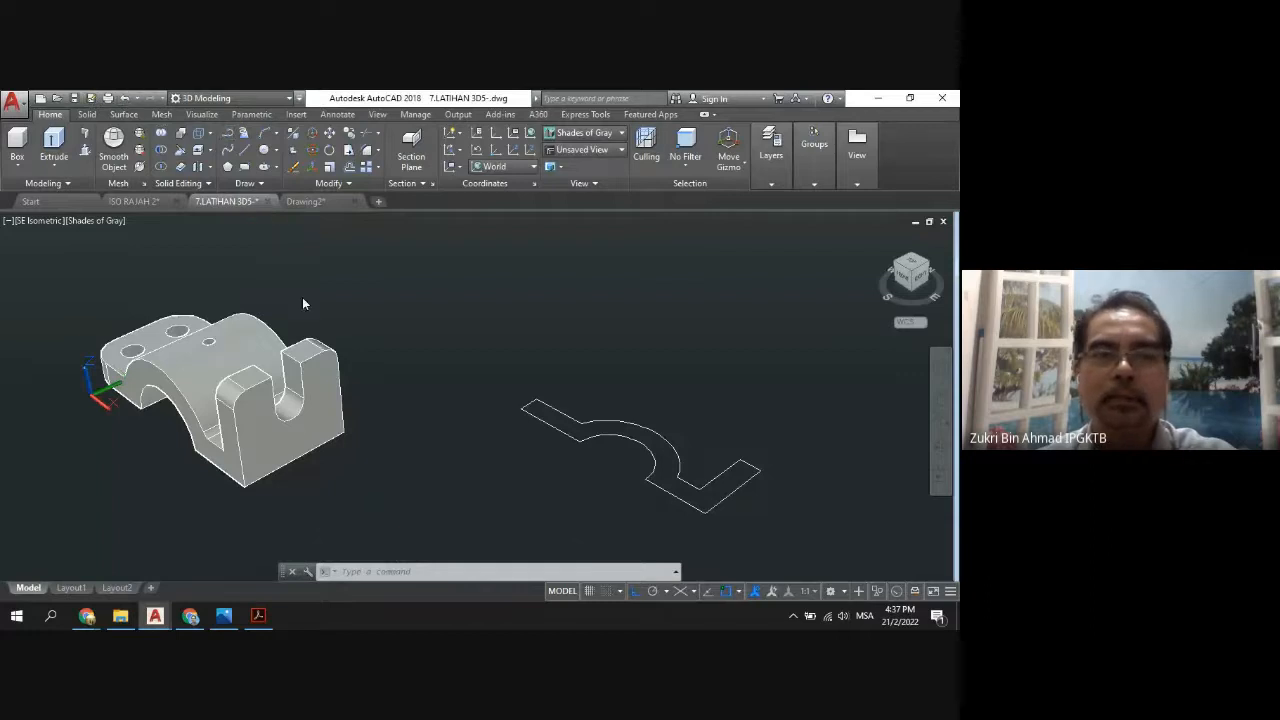
Compare the model in the 2D Wireframe and Shades of Gray visual styles, and check the Frame Guide reference image iso blok 4.jpeg.
left_click(623, 133)
left_click(623, 133)
left_click(623, 133)
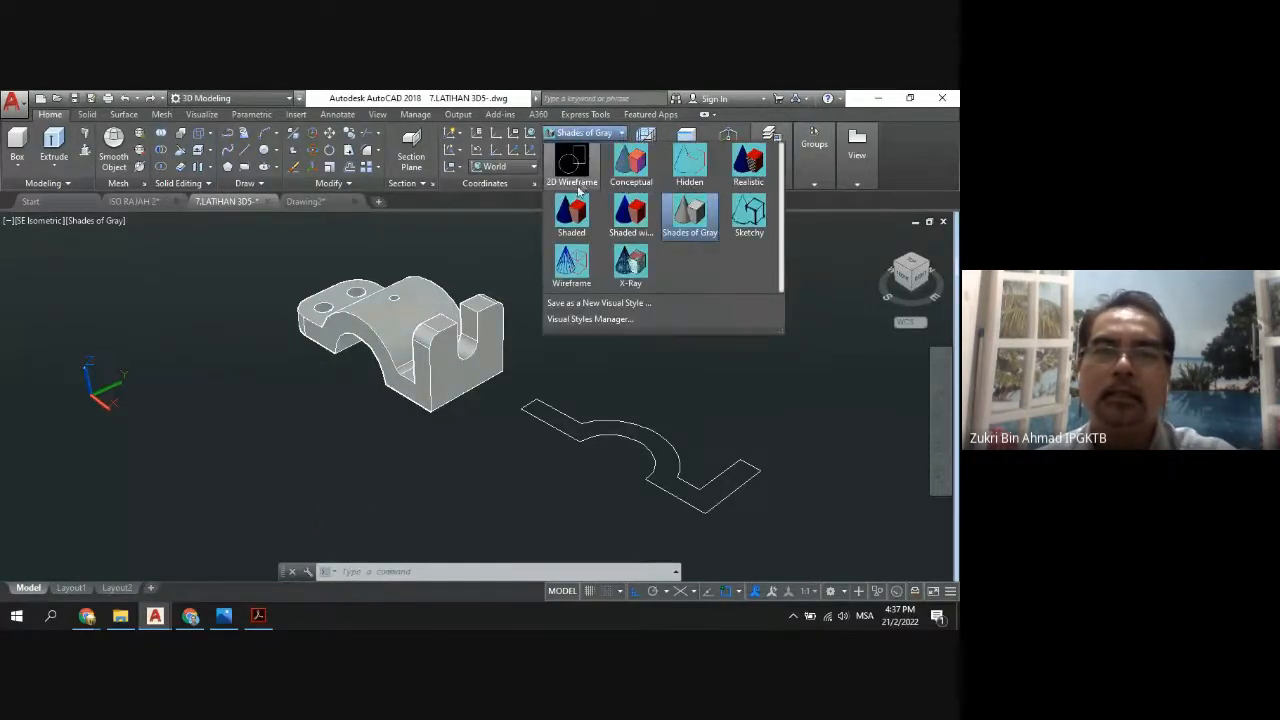
left_click(578, 188)
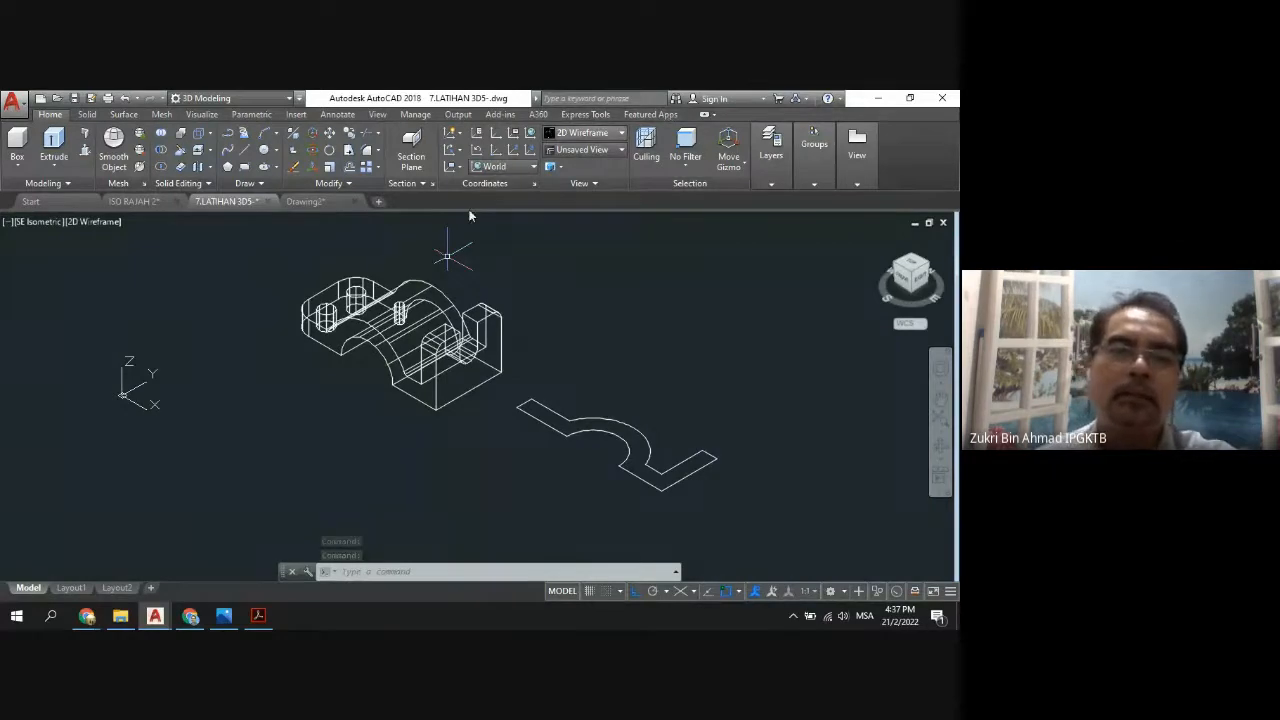
left_click(624, 136)
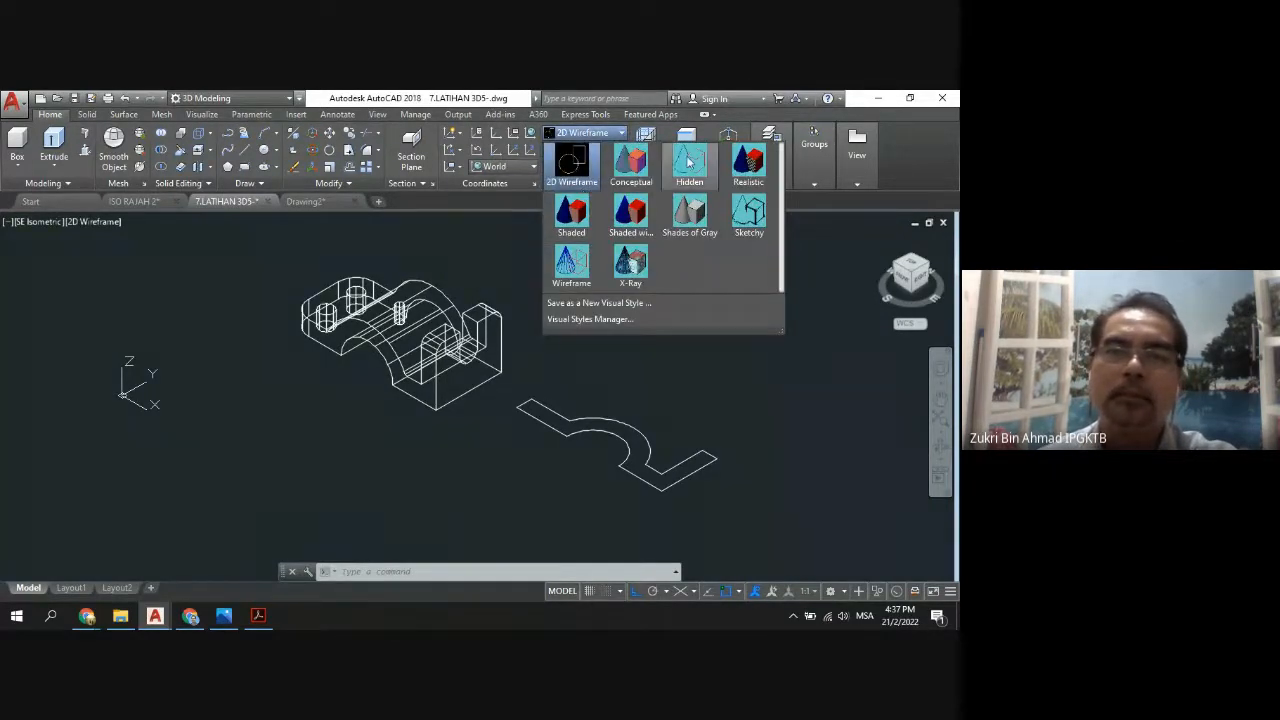
left_click(688, 216)
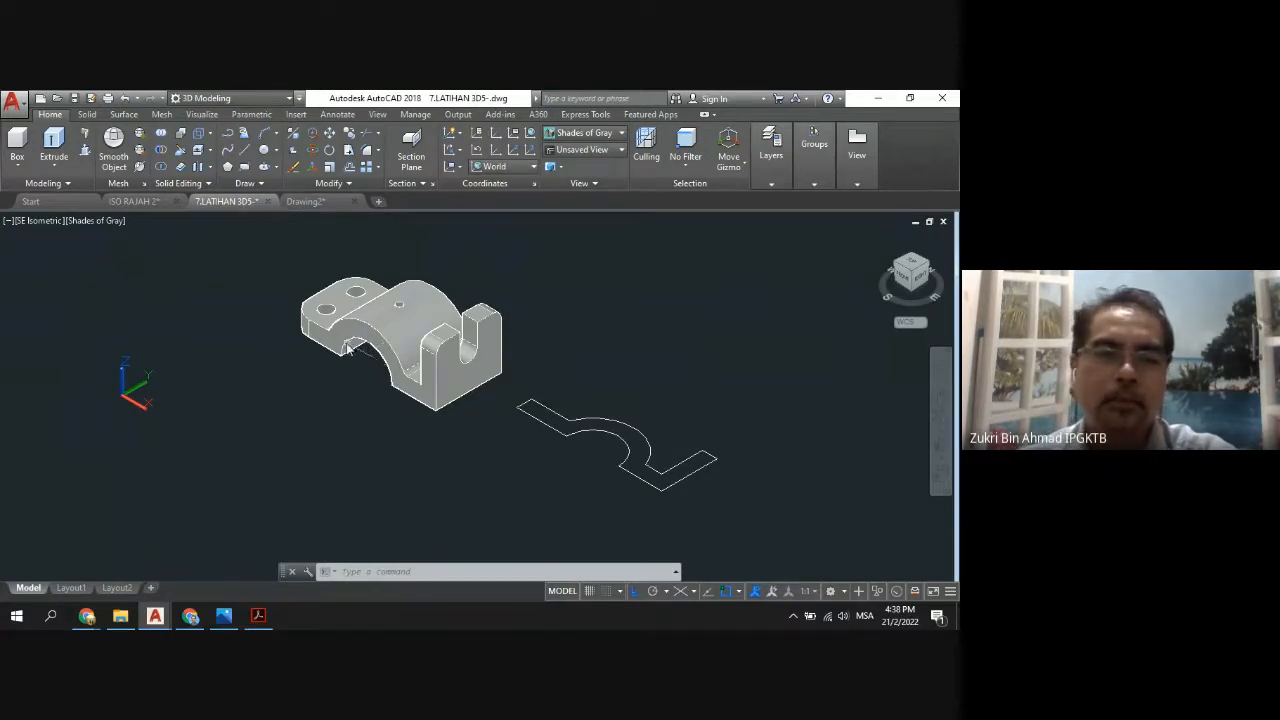
left_click(224, 617)
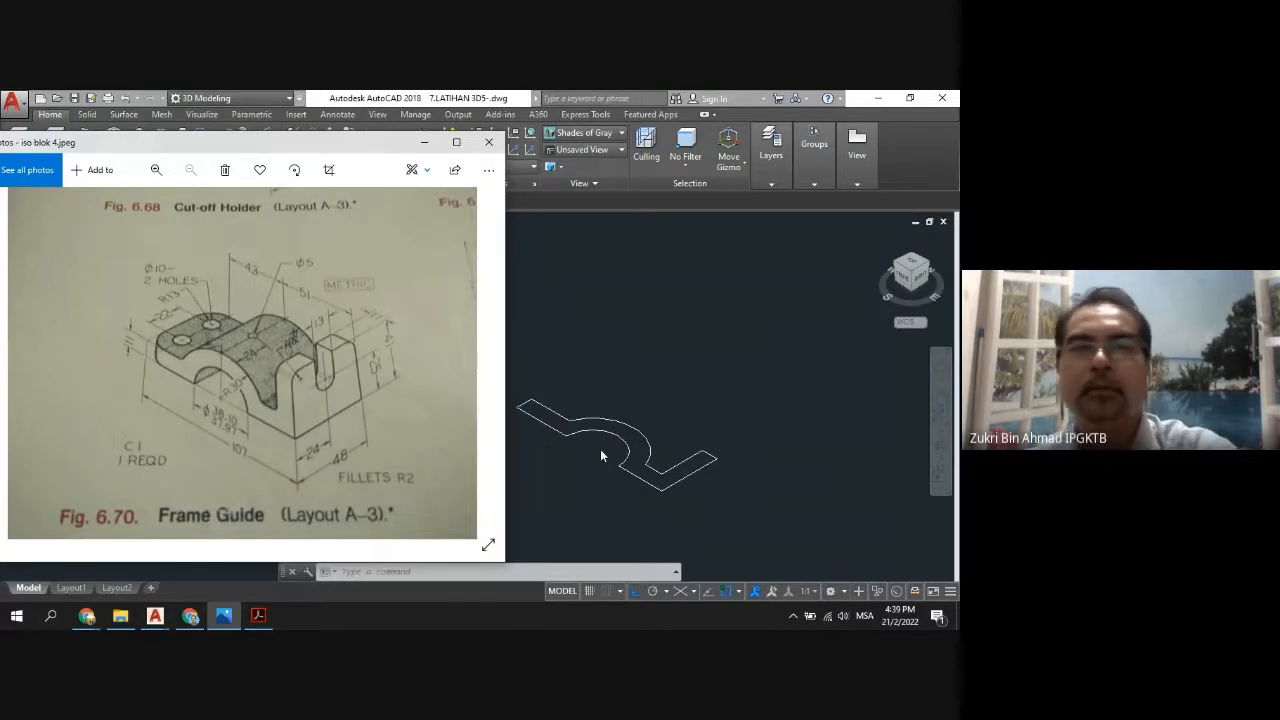
left_click(424, 147)
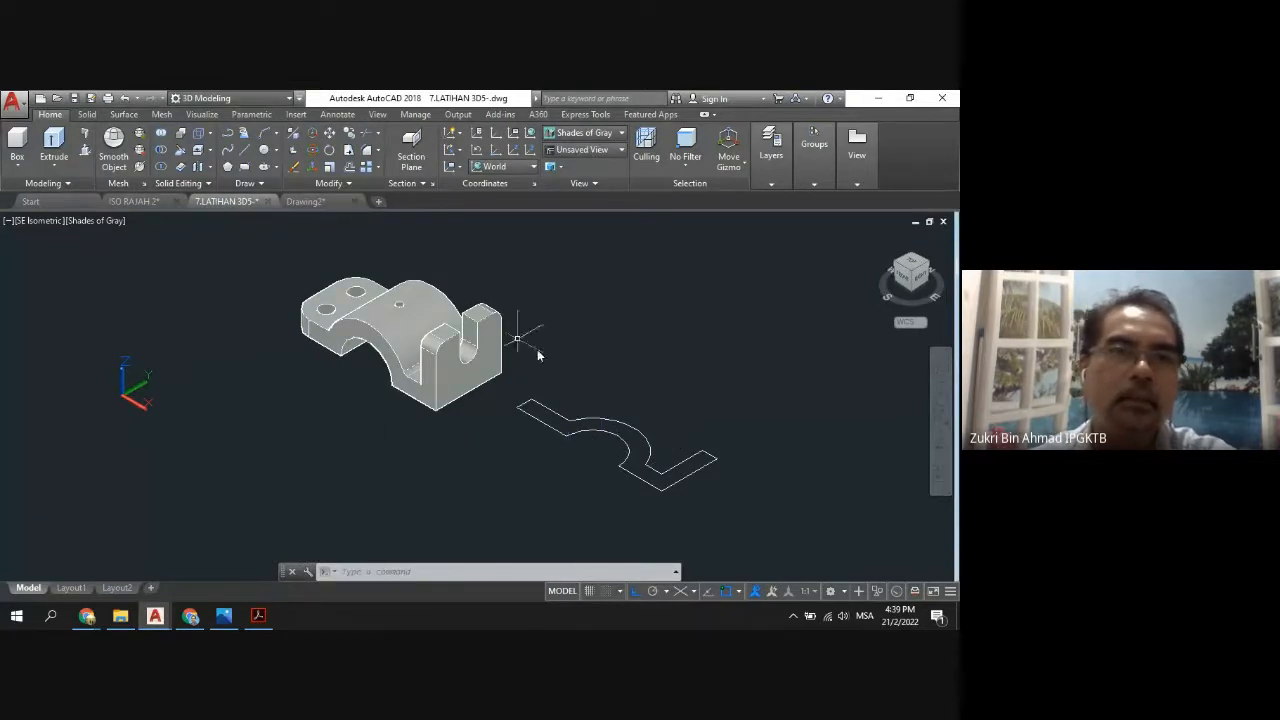
Undo the recent operations back to the untrimmed profile with its two full construction circles.
left_click(125, 100)
left_click(125, 100)
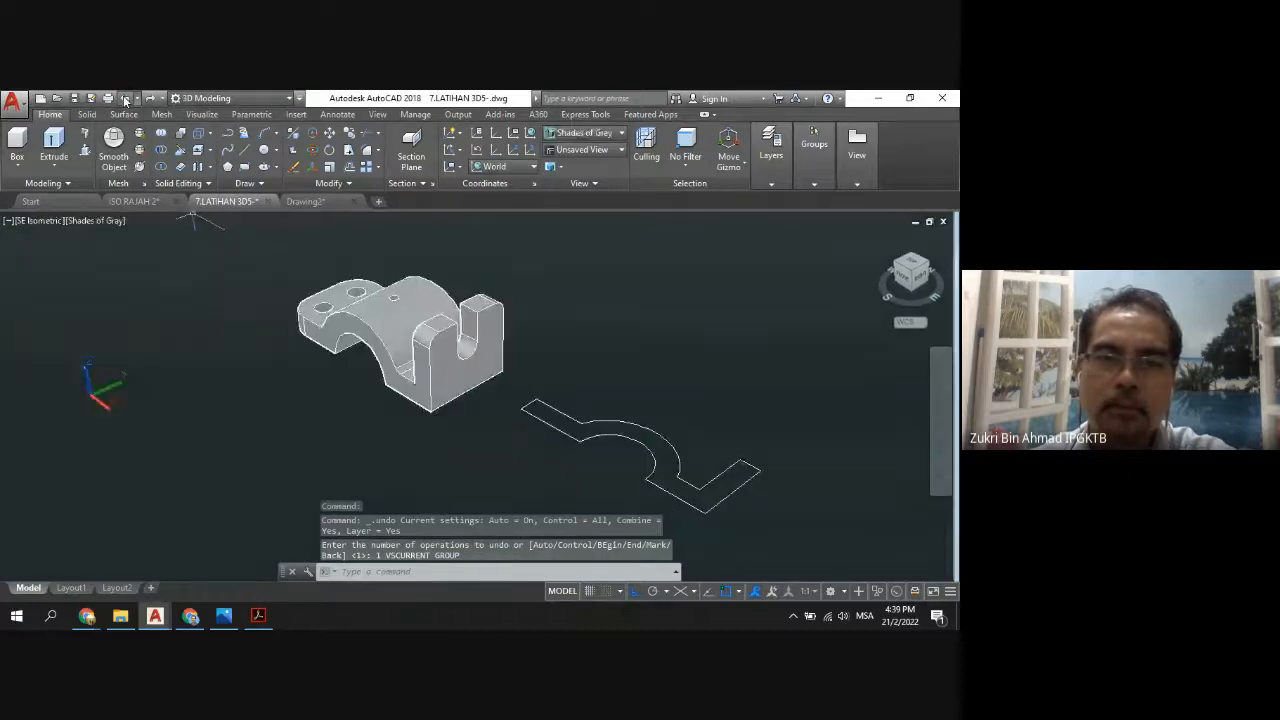
left_click(125, 100)
left_click(125, 100)
left_click(125, 100)
left_click(125, 100)
left_click(125, 100)
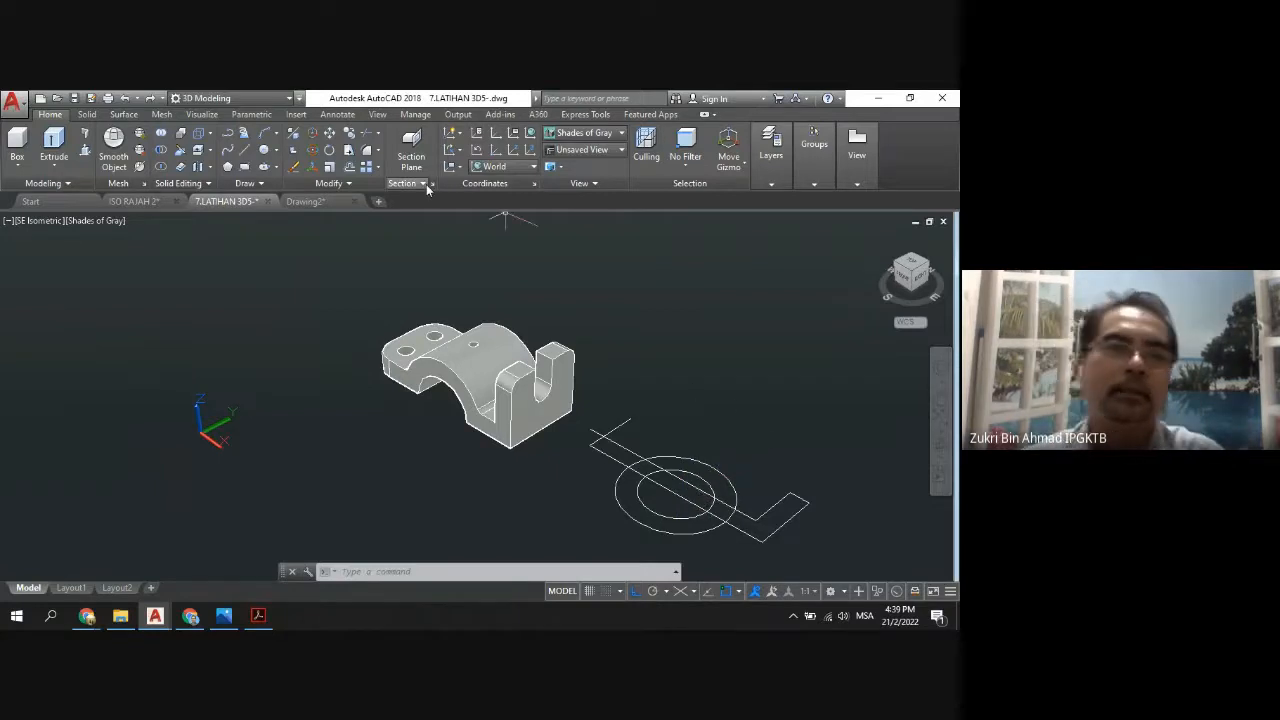
Redo the undone operations to restore the trimmed profile outline and the Shades of Gray visual style.
left_click(150, 99)
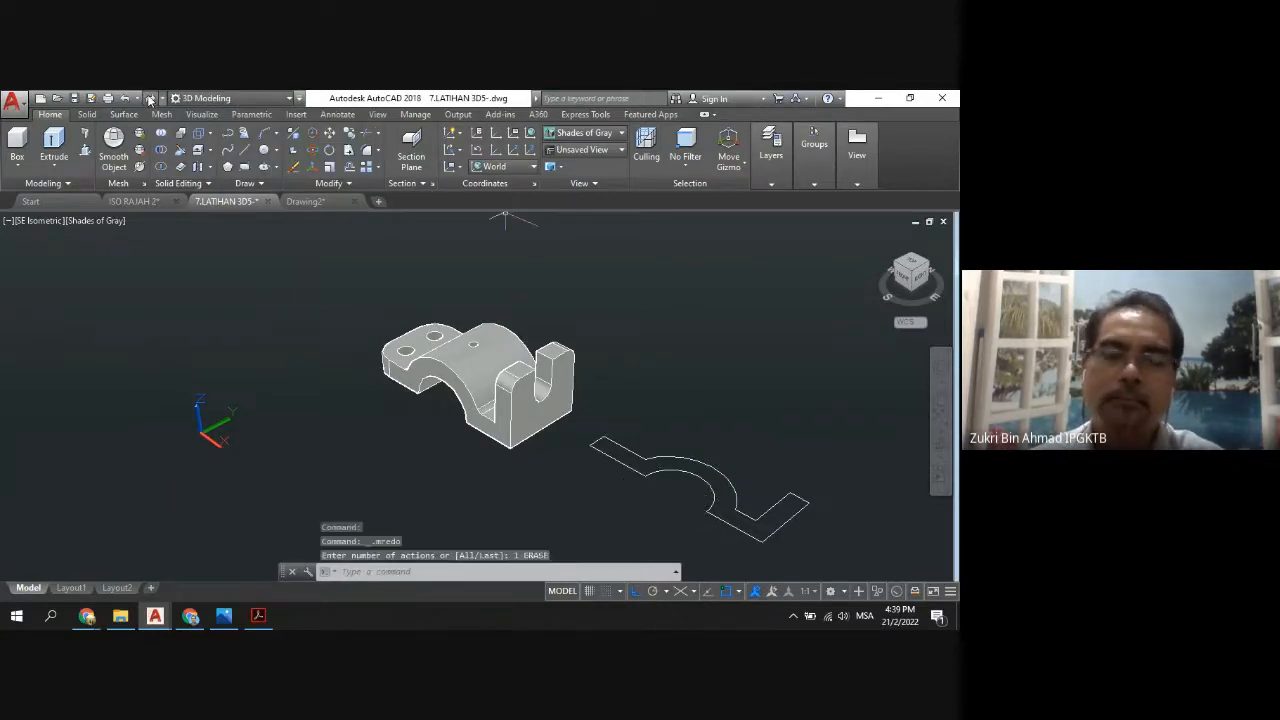
left_click(150, 99)
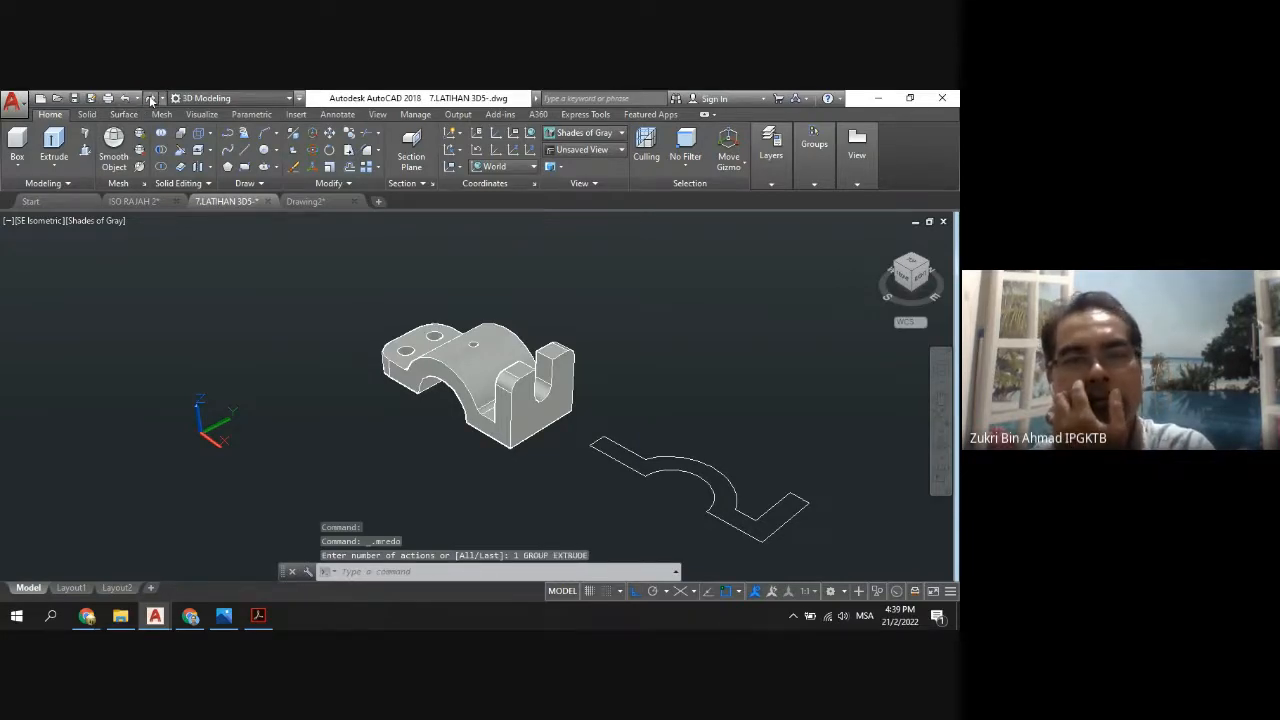
left_click(150, 99)
left_click(150, 99)
left_click(150, 99)
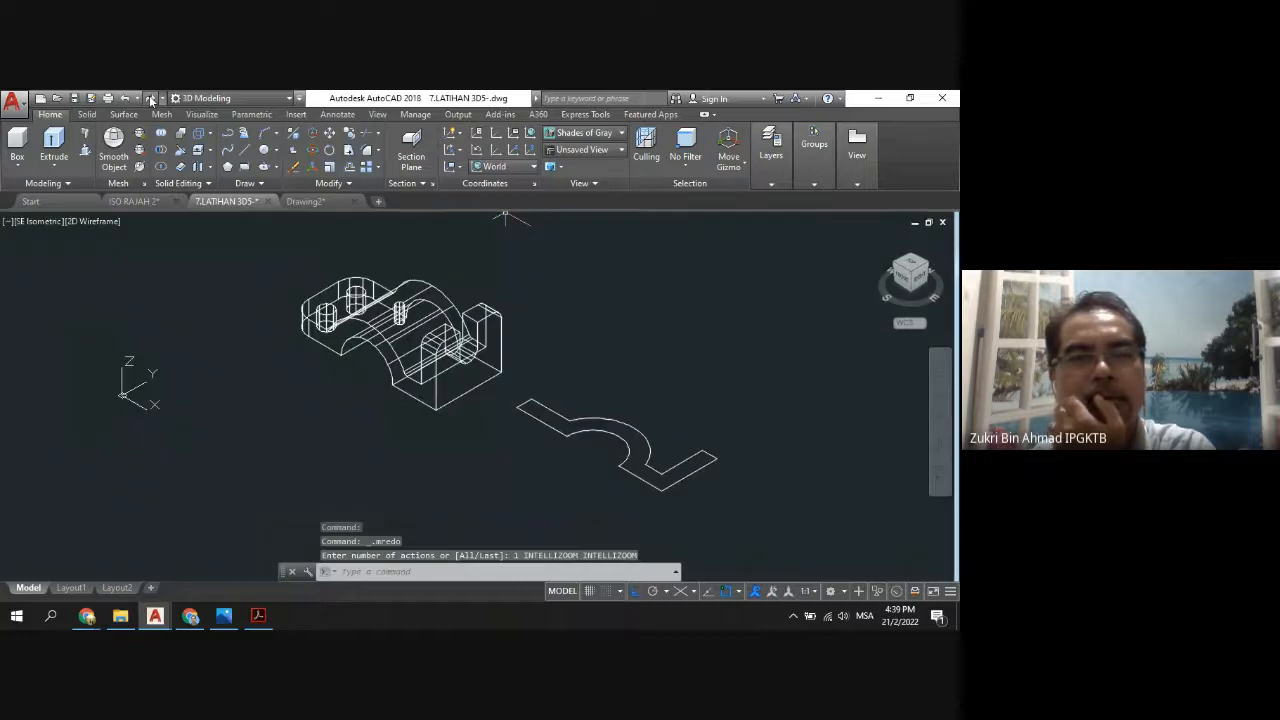
left_click(150, 99)
left_click(150, 99)
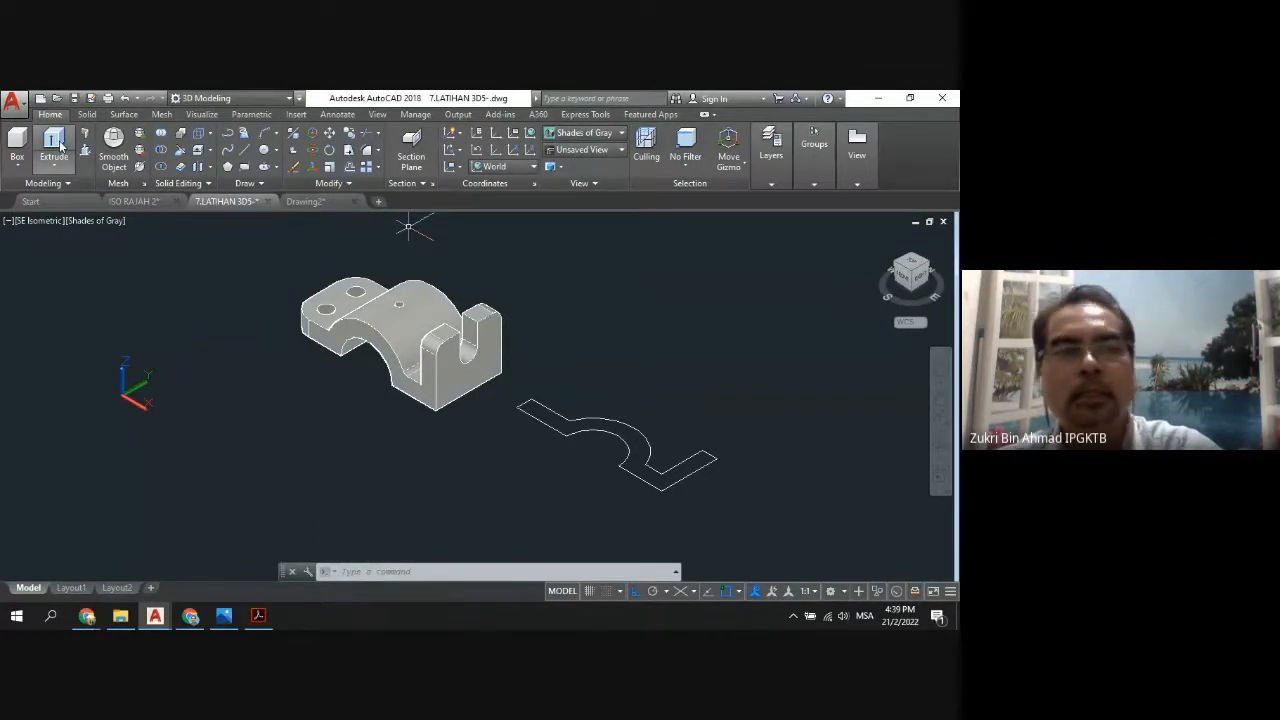
Select the flat profile's straight edge and outer arc to check how the outline is made up, and clear the selection.
left_click(576, 419)
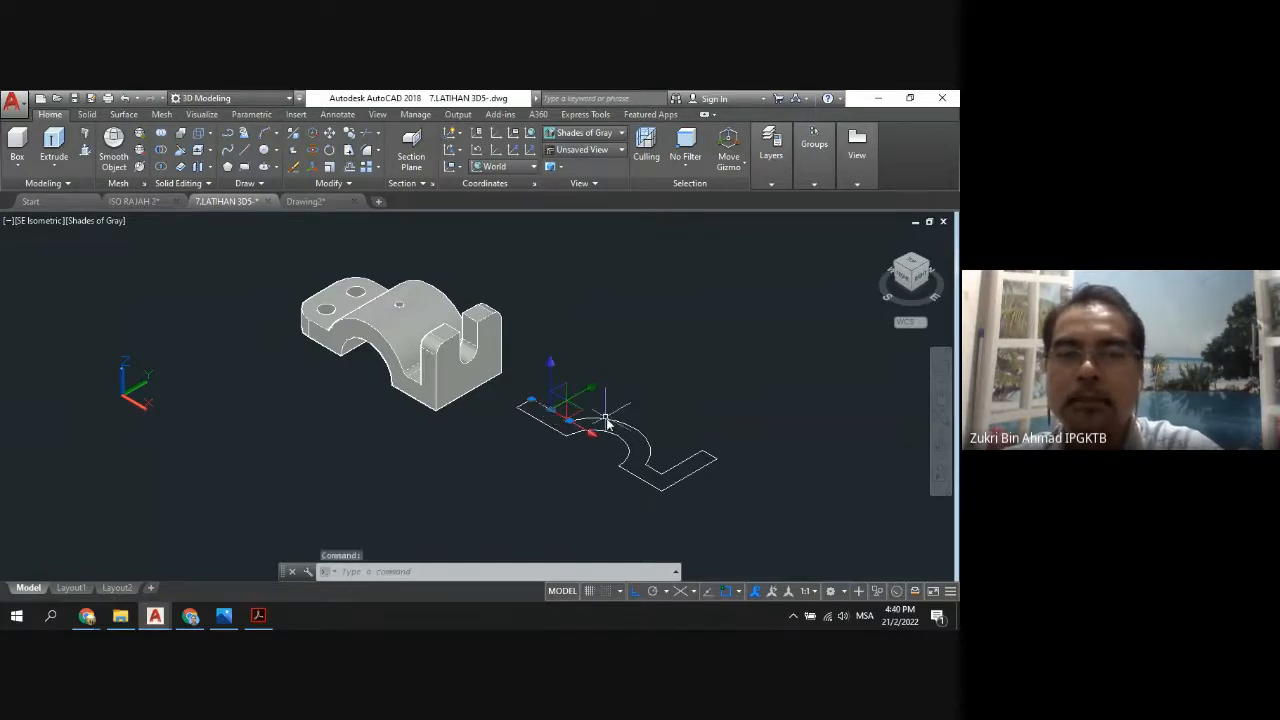
left_click(622, 432)
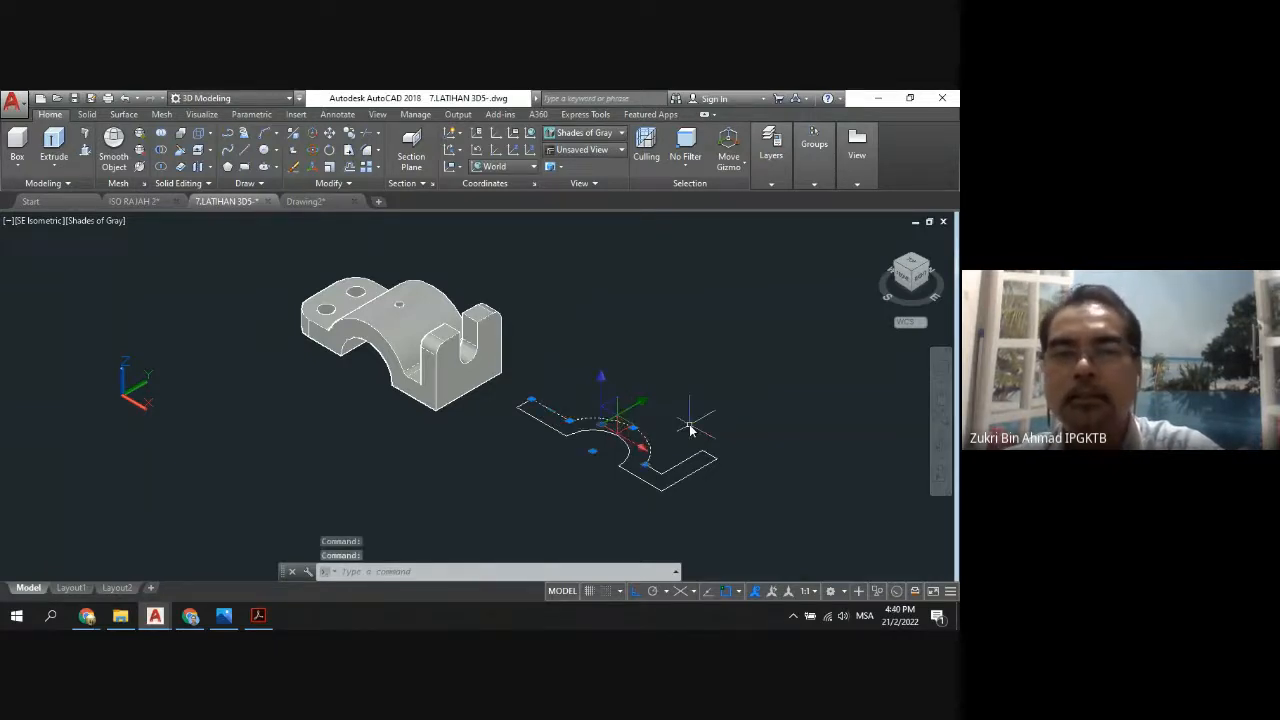
key("Escape")
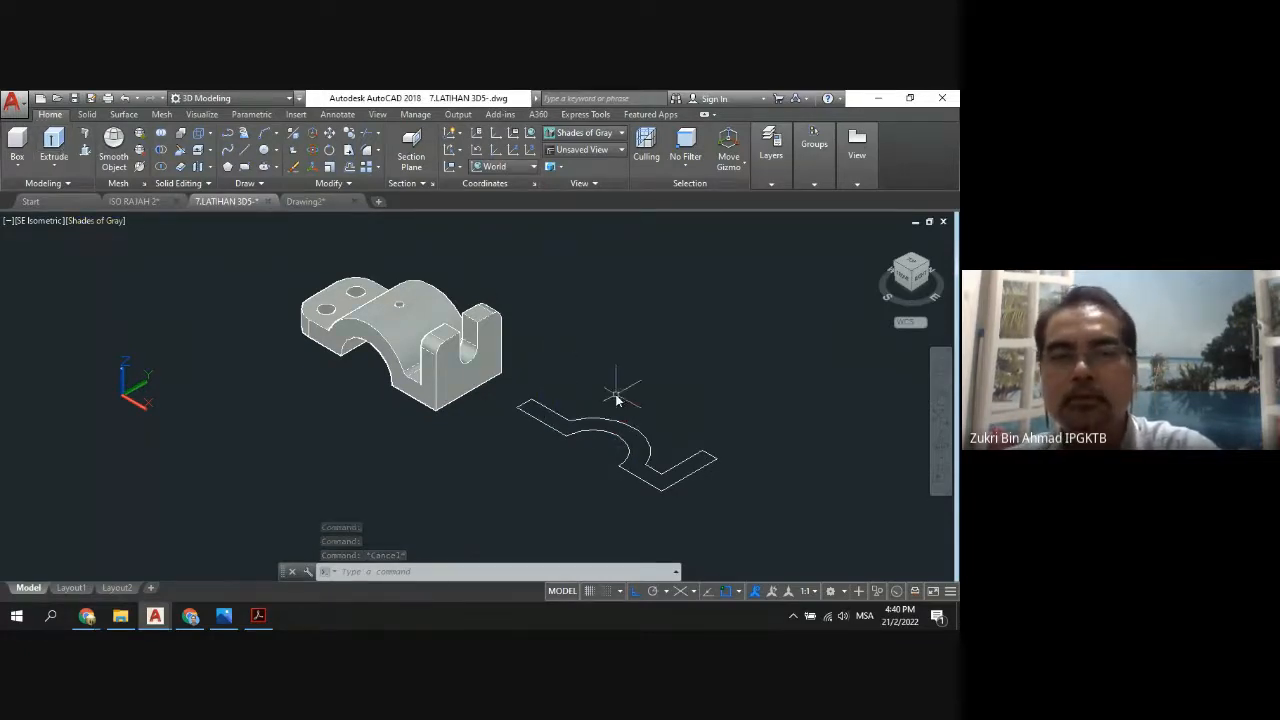
Extrude the closed flat profile with Presspull to a height of 48, checking the width in the Frame Guide reference image.
left_click(86, 151)
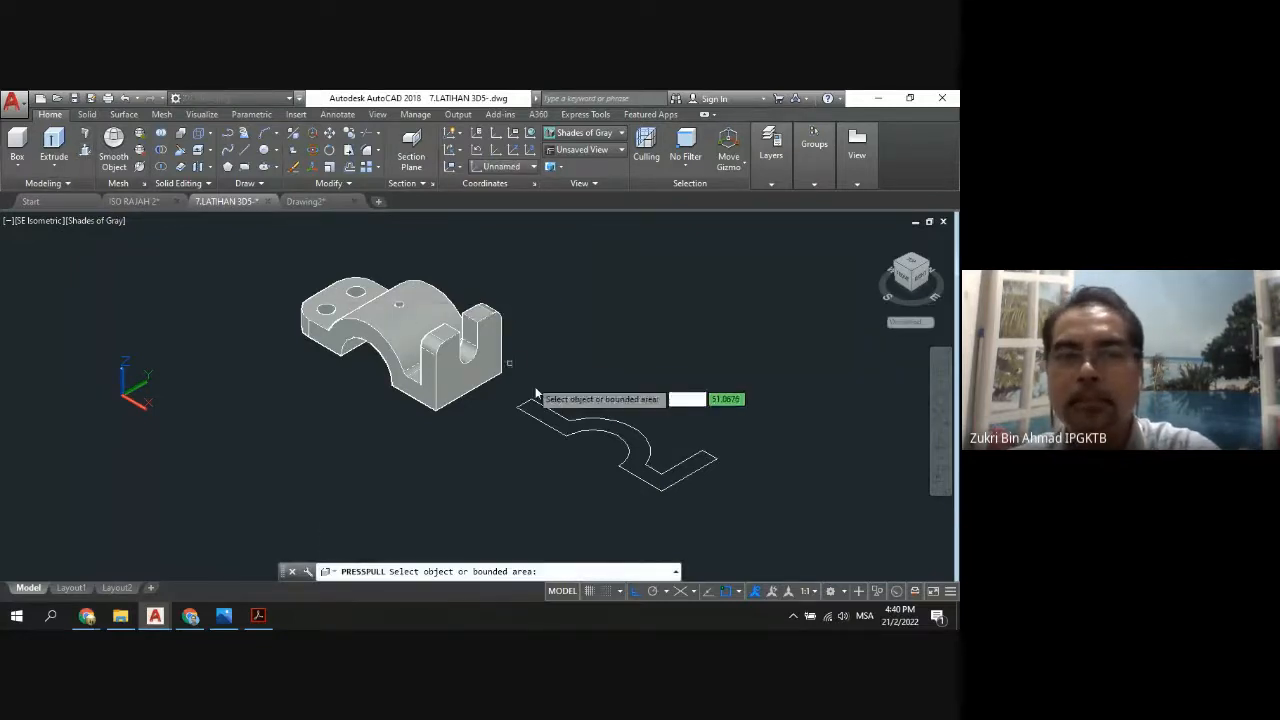
left_click(634, 470)
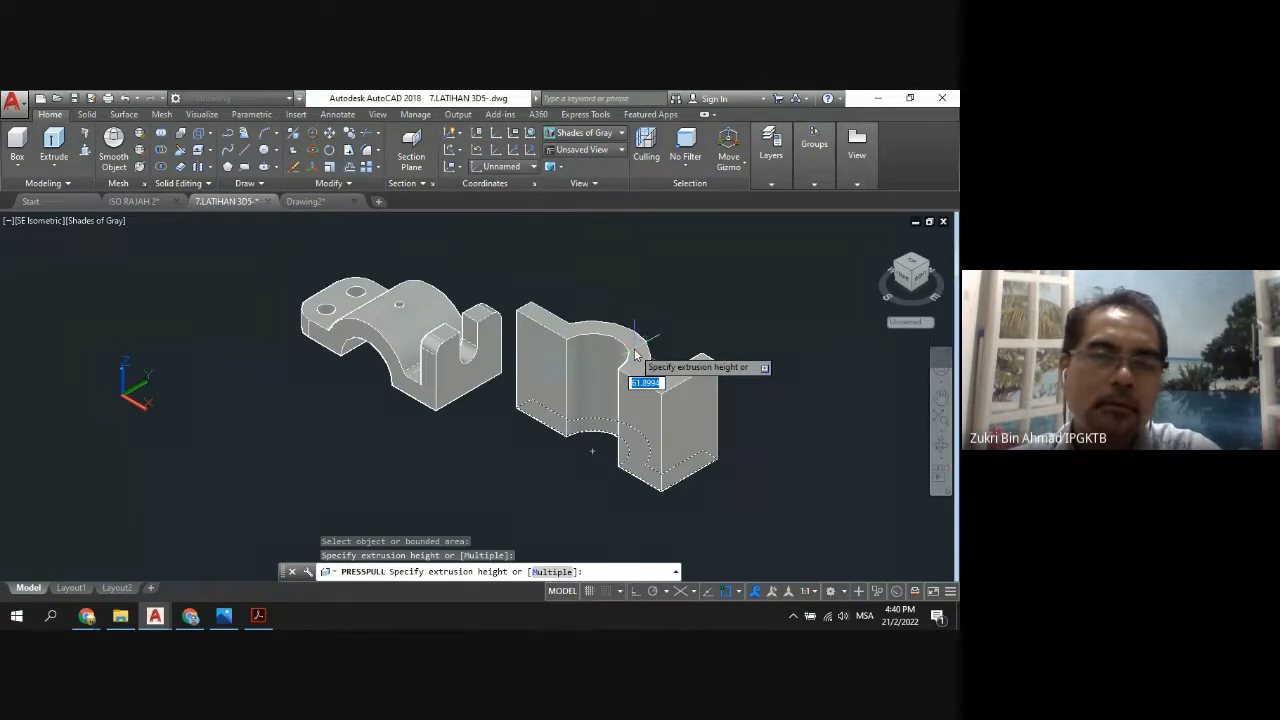
left_click(224, 616)
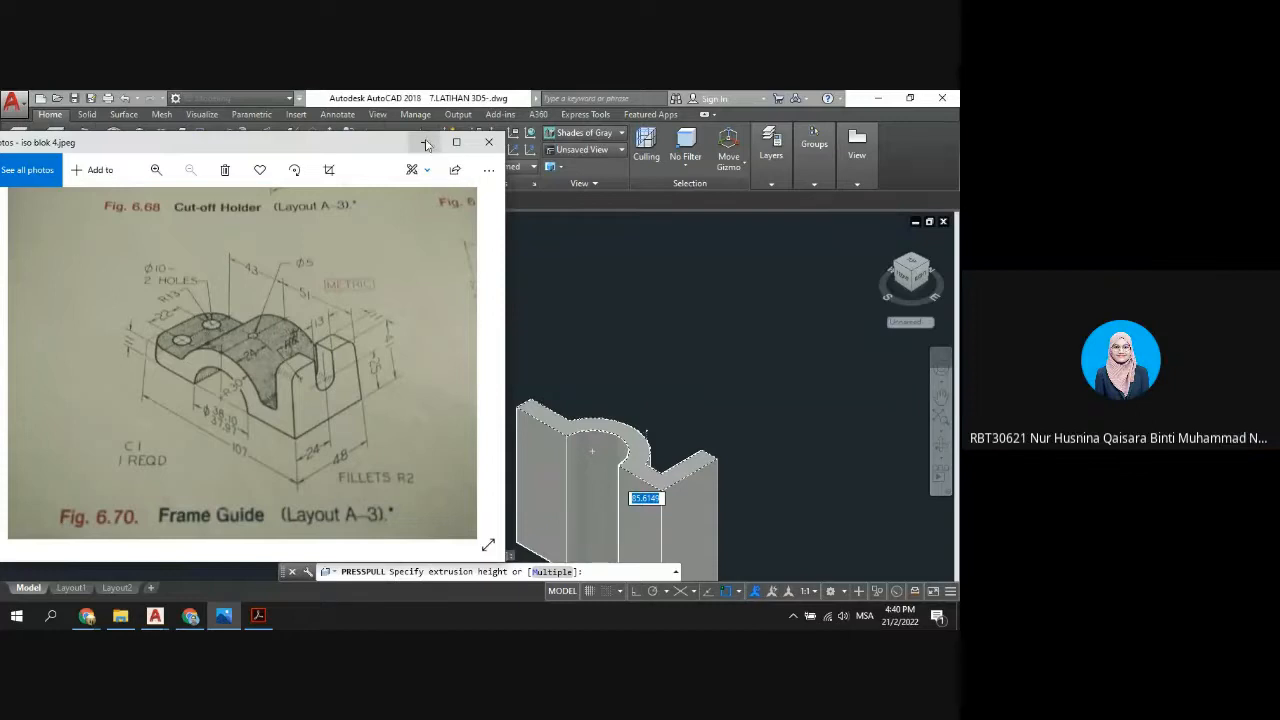
left_click(232, 619)
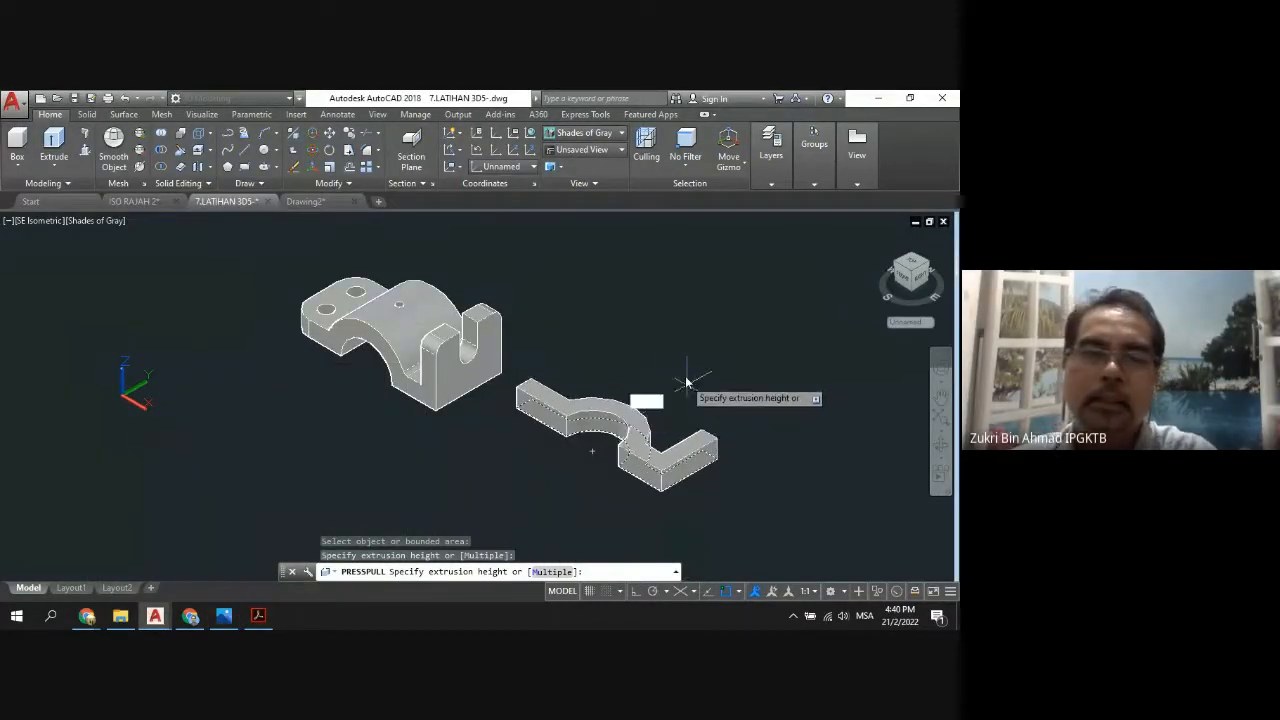
type("45")
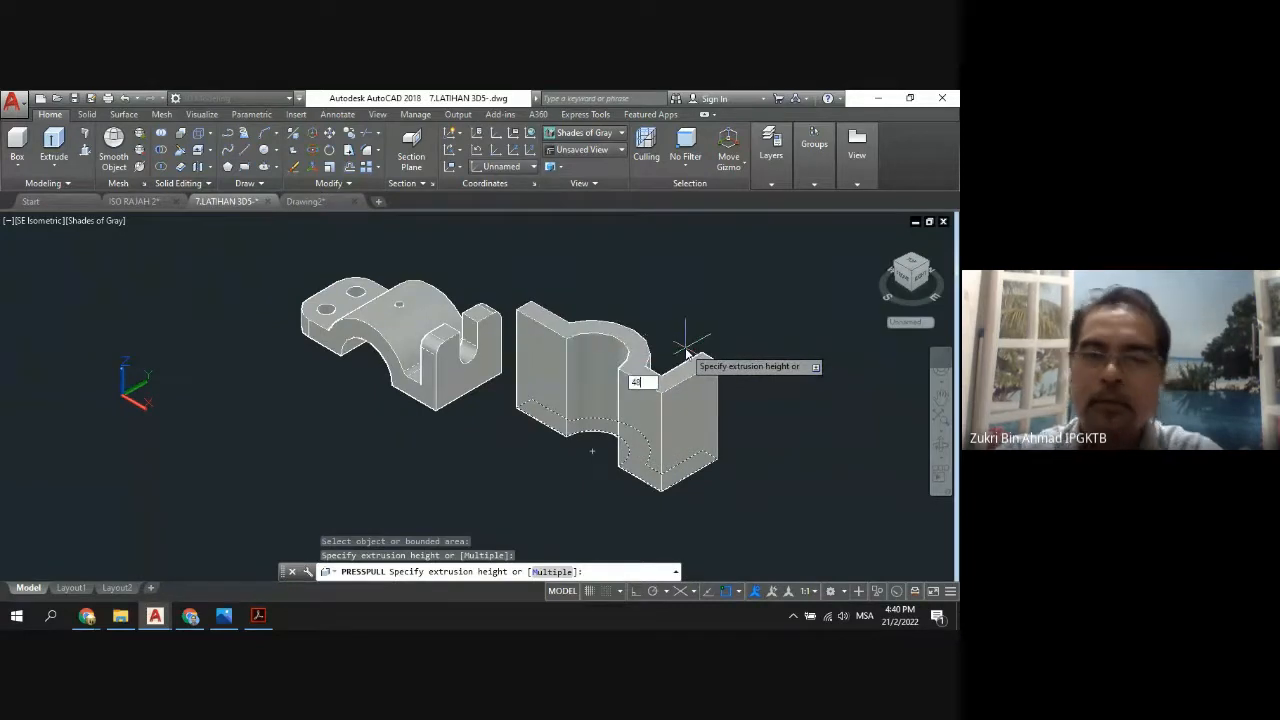
key("Return")
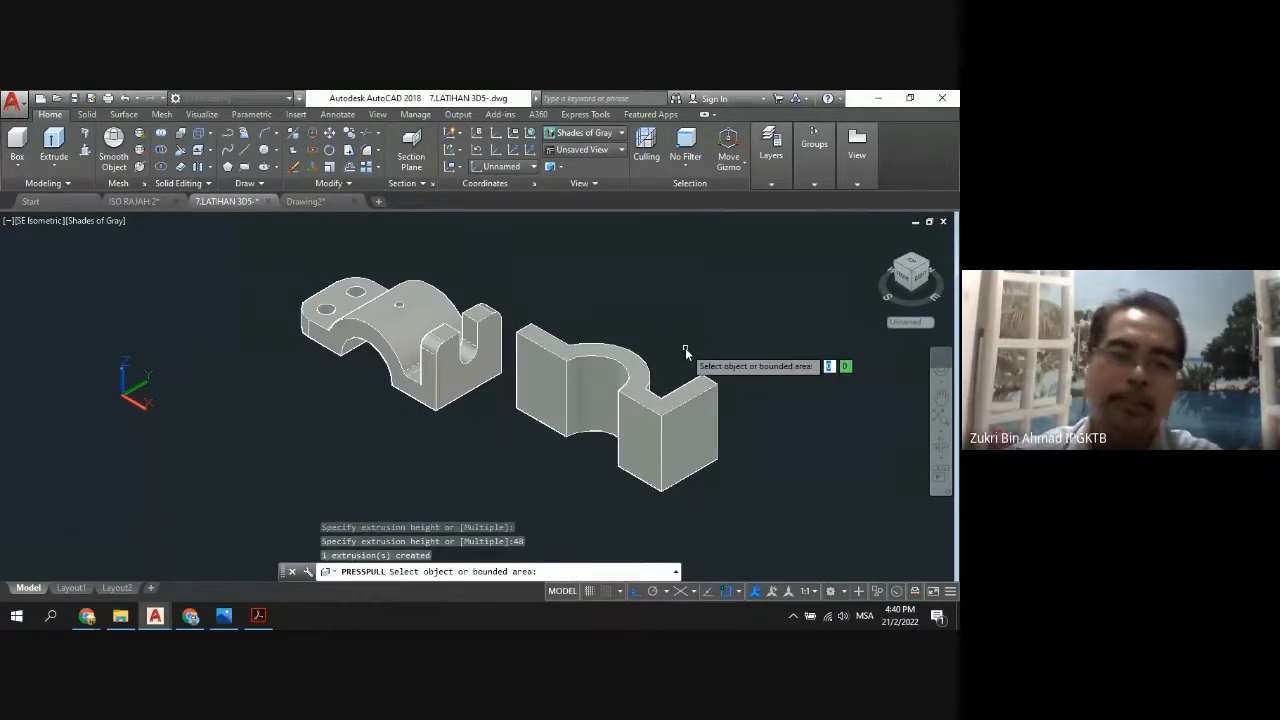
key("Return")
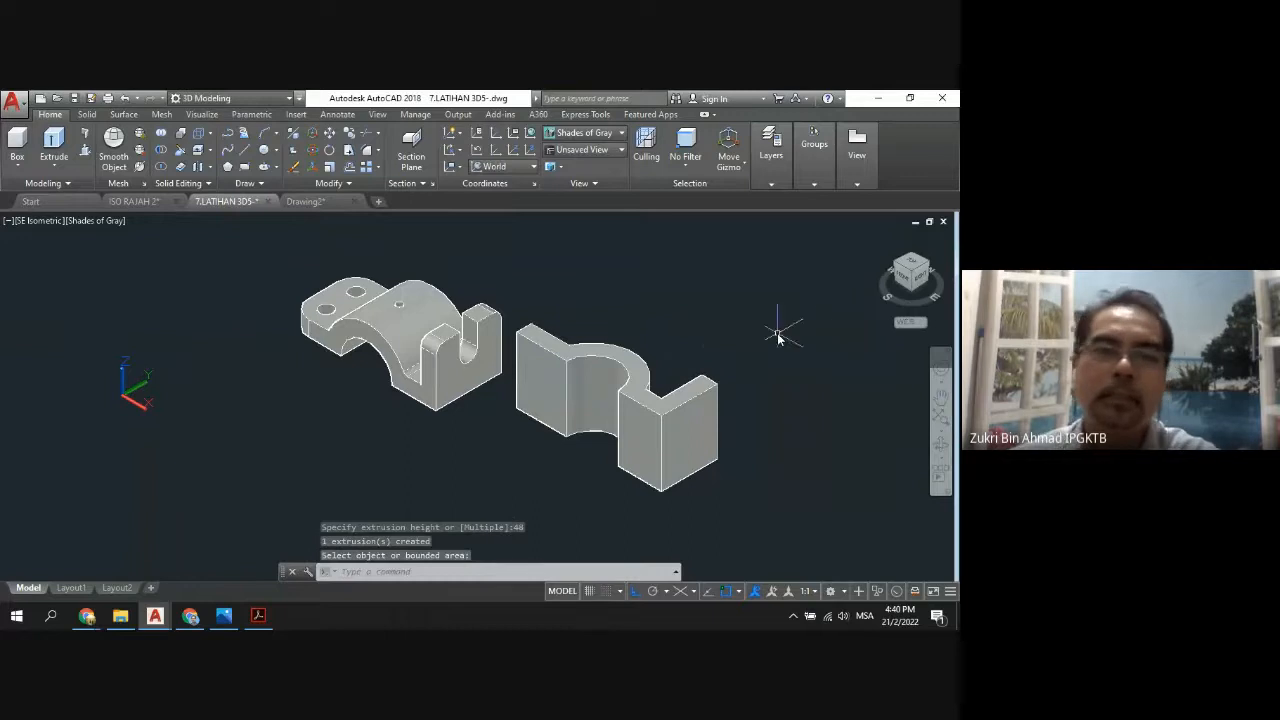
left_click(659, 420)
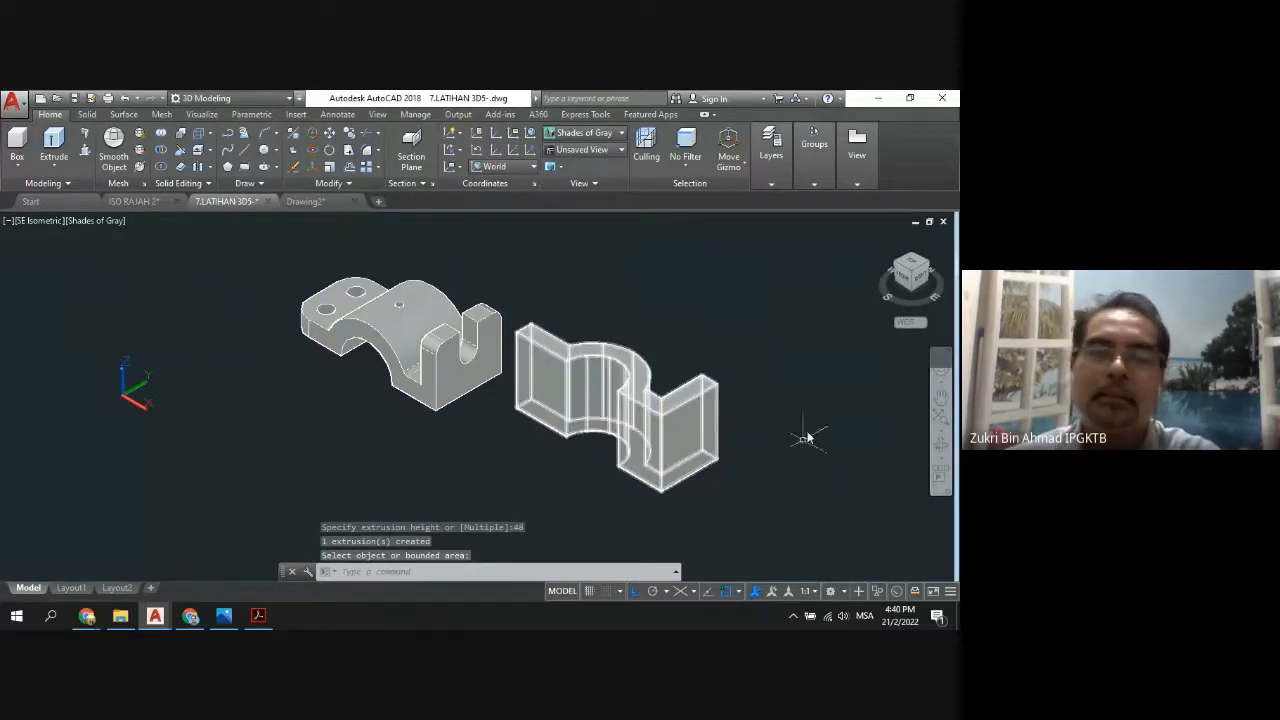
key("Escape")
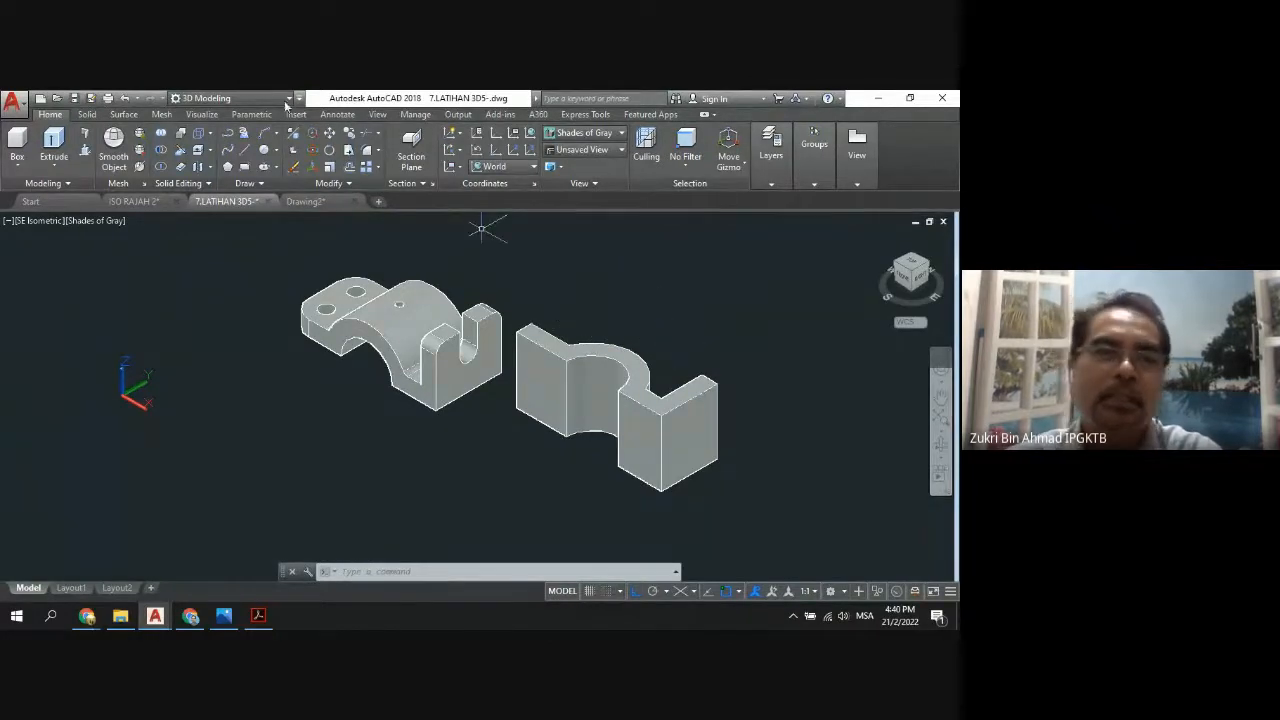
left_click(311, 155)
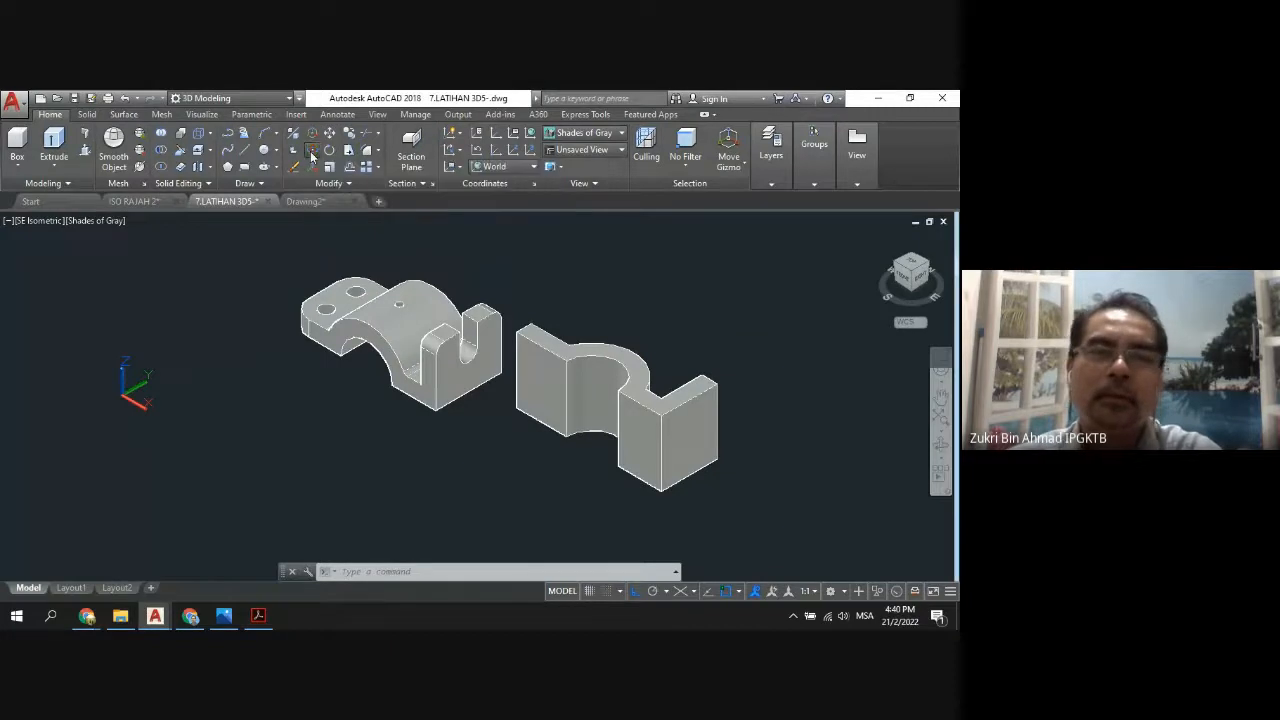
left_click(625, 369)
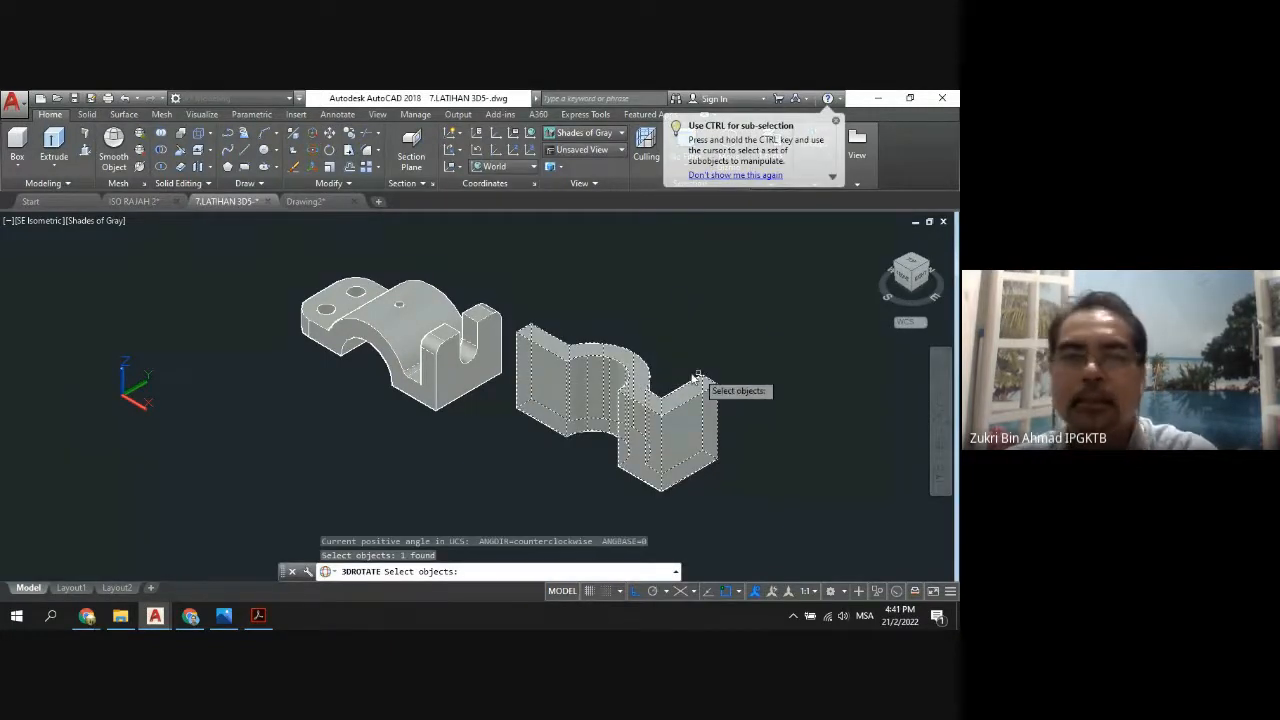
key("Return")
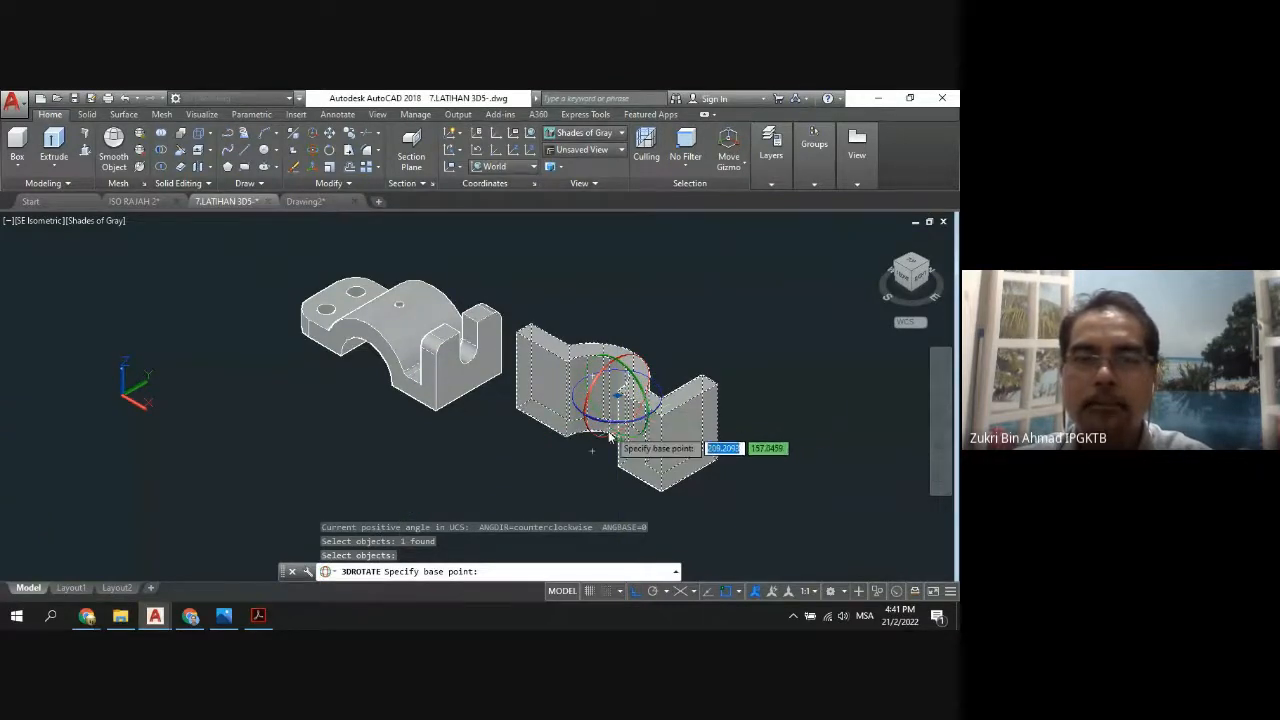
left_click(588, 402)
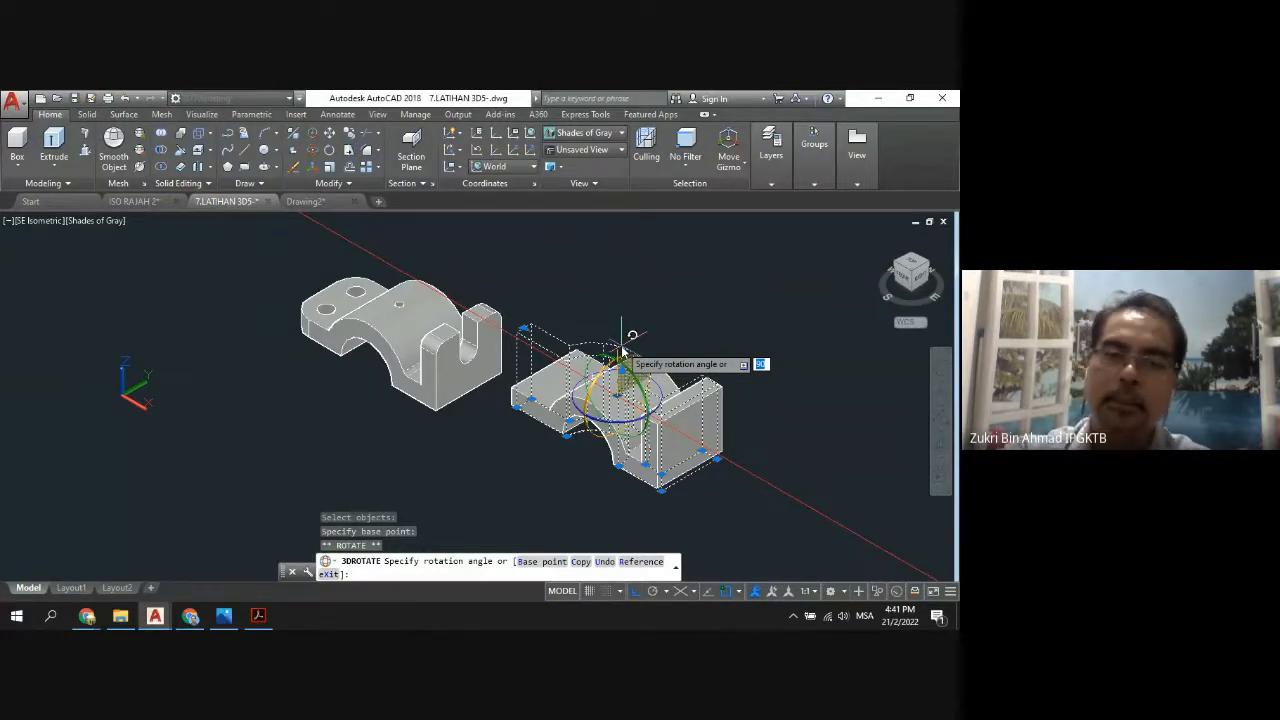
key("space")
scroll(773, 352, "down", 5)
key("Escape")
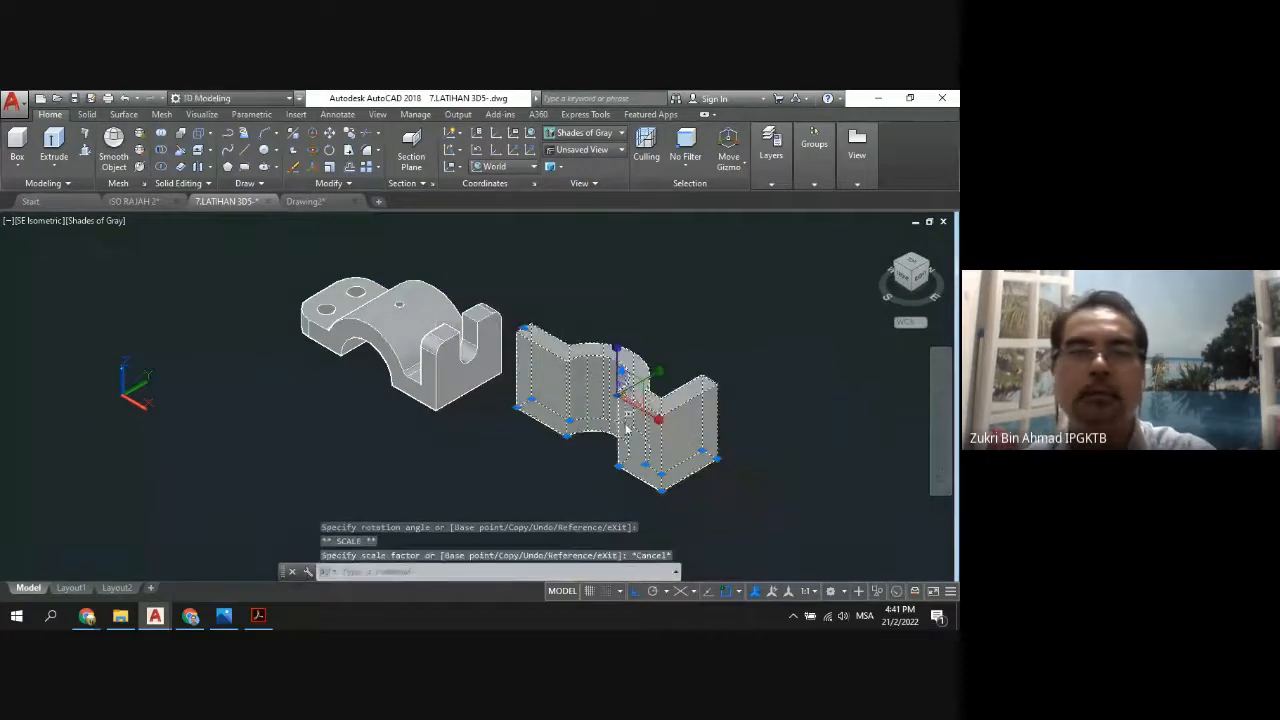
left_click(124, 99)
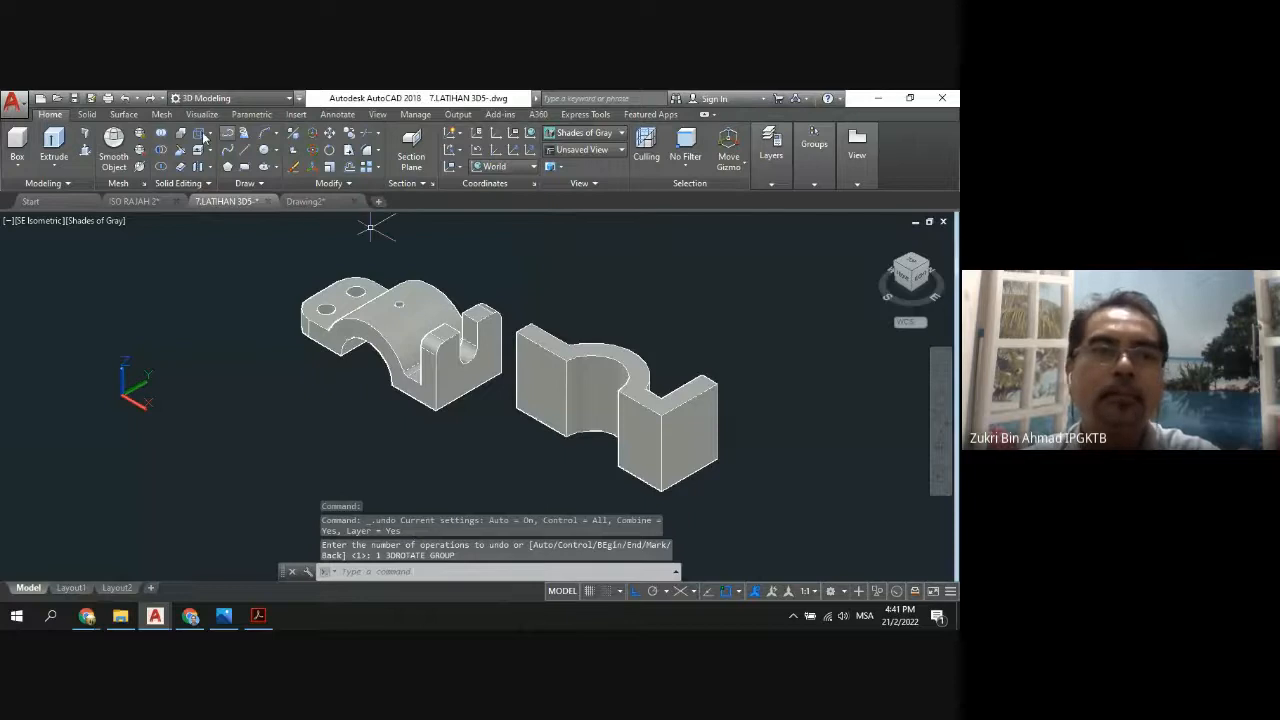
Rotate the extruded solid 90 degrees about the X axis with 3D Rotate so that its arch faces upward.
left_click(313, 151)
left_click(655, 412)
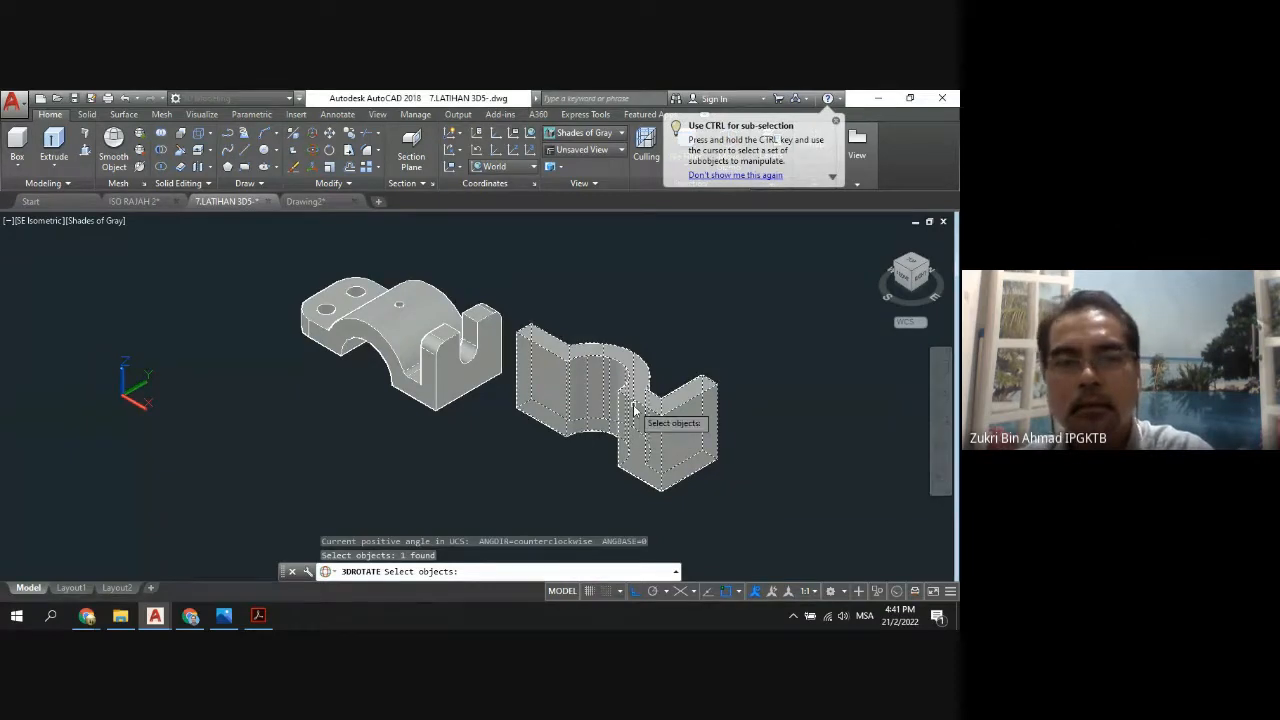
key("Return")
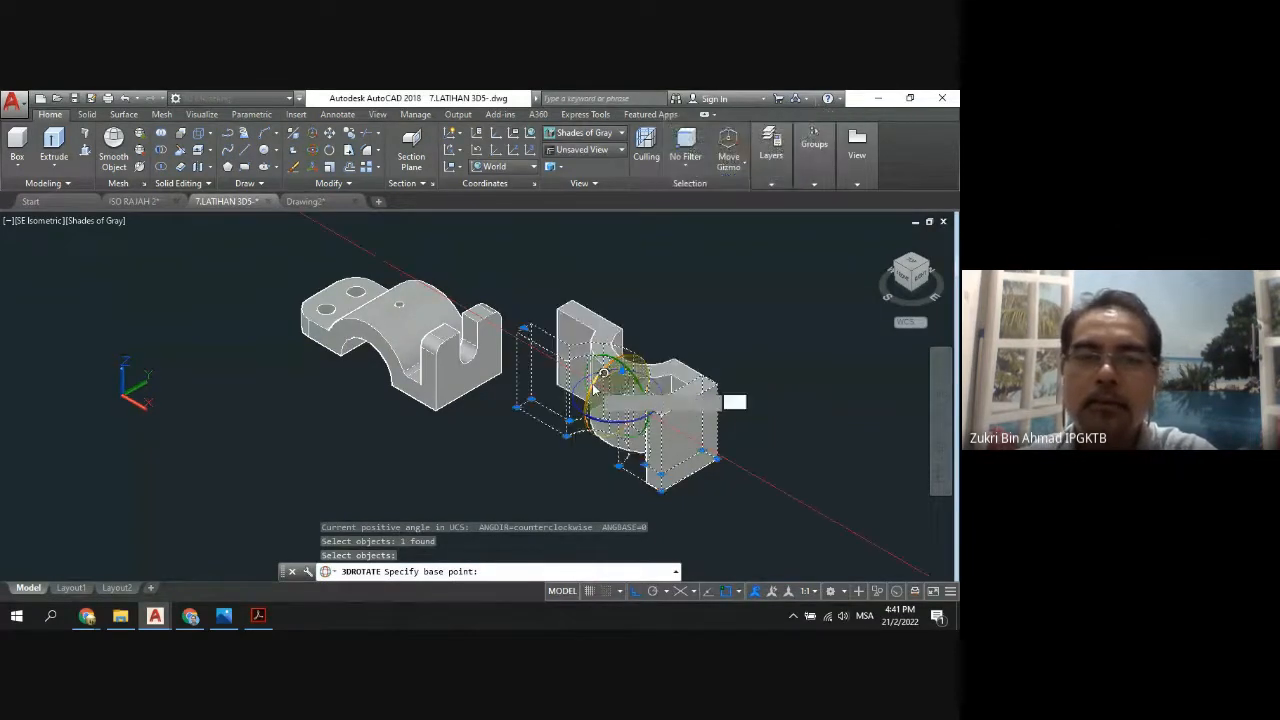
left_click(615, 390)
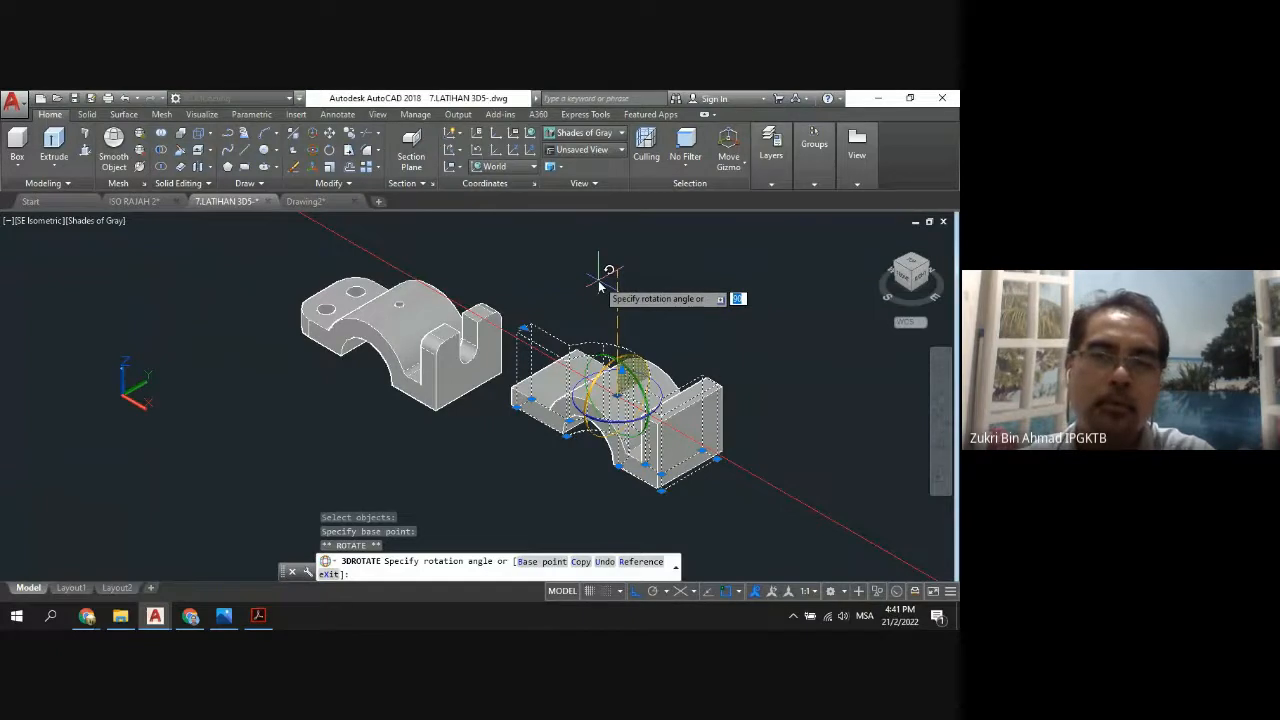
key("Return")
key("Return")
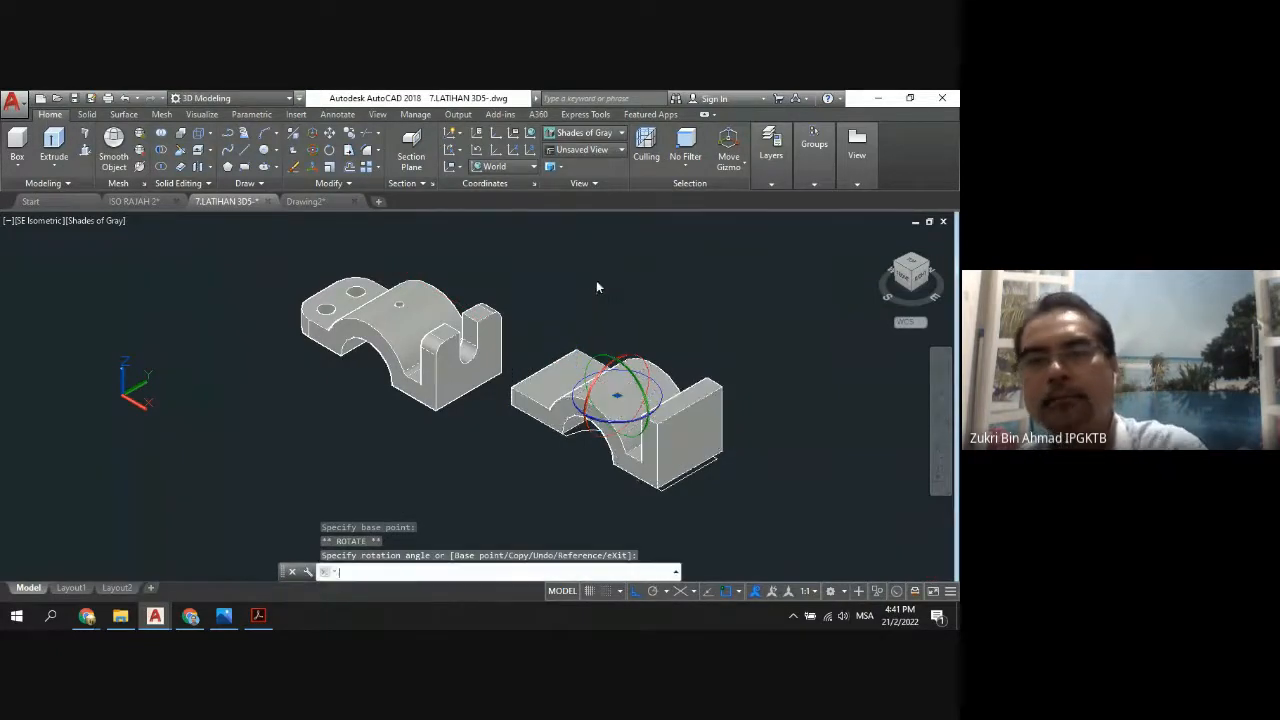
key("Escape")
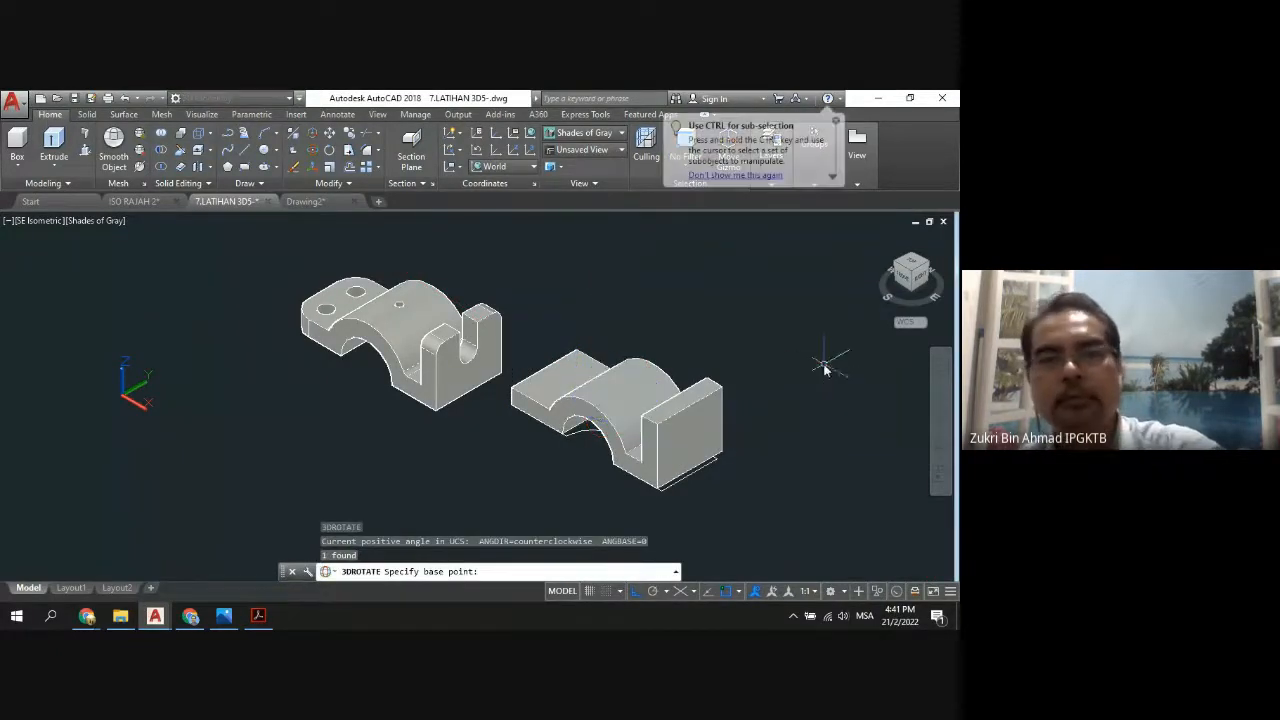
left_click(626, 377)
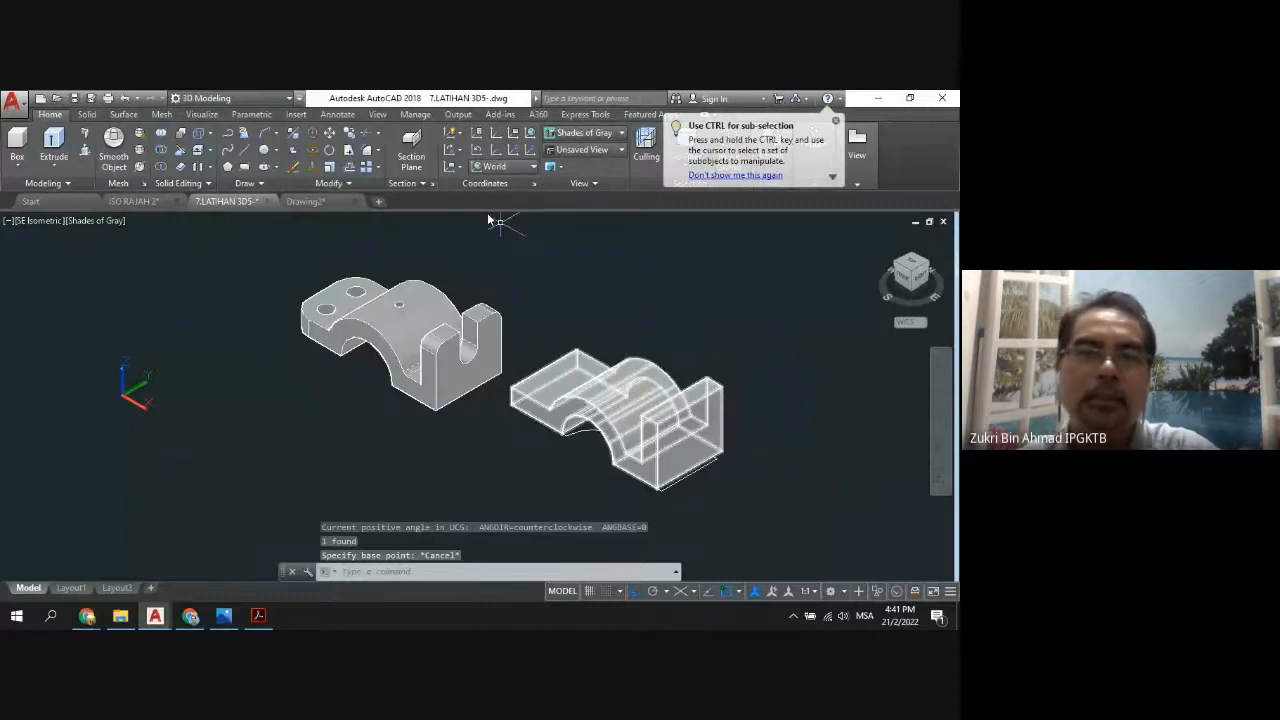
key("Escape")
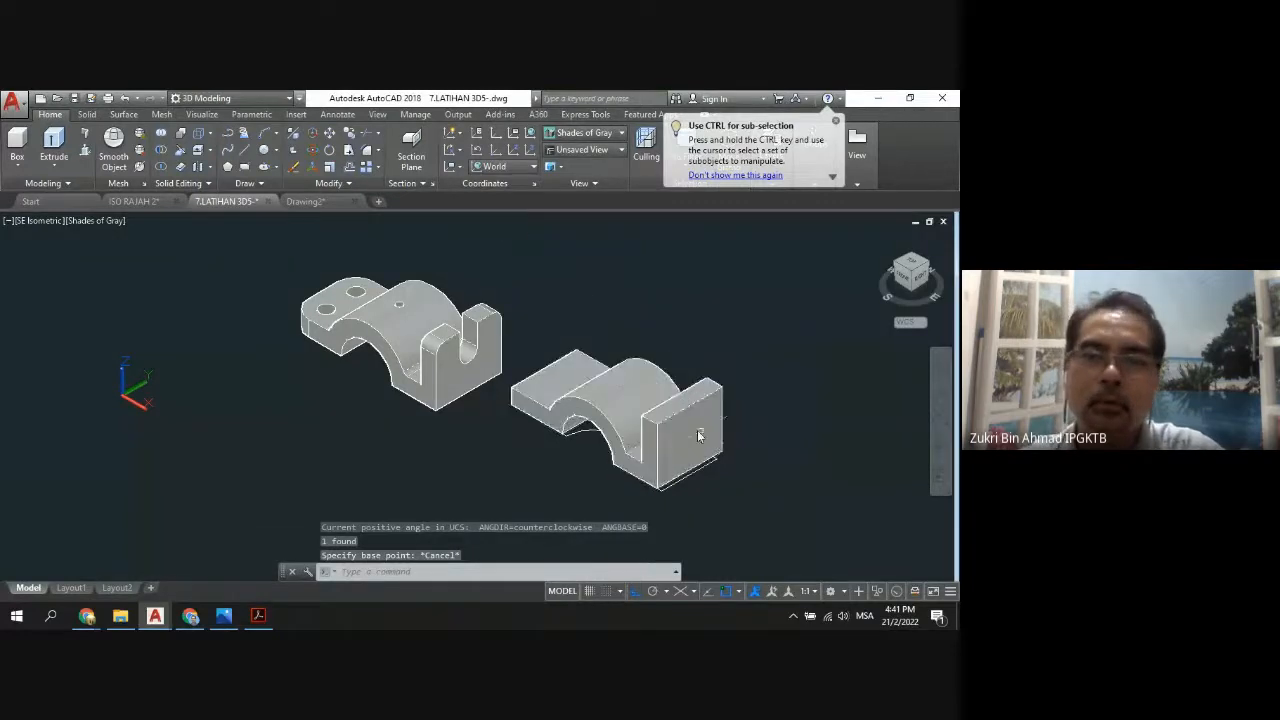
Move the rotated solid along the Y axis, clear of the flat profile outline beneath it.
left_click(329, 133)
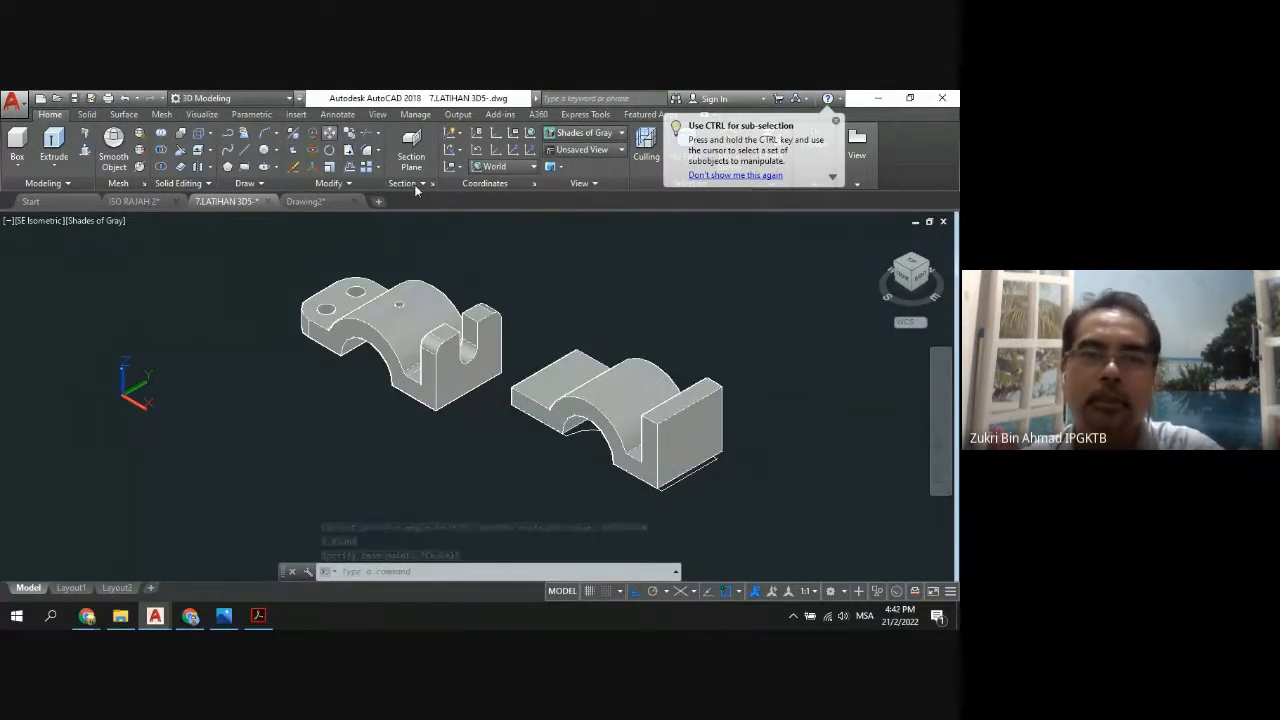
left_click(570, 379)
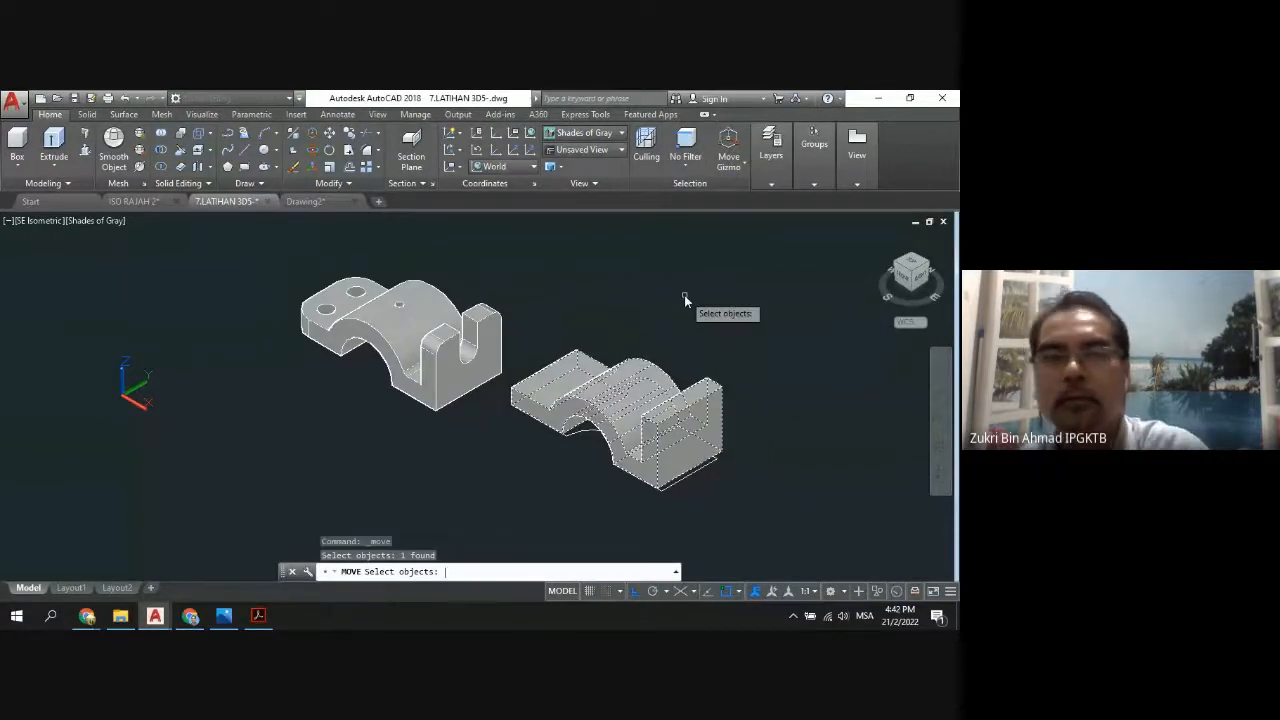
key("Return")
left_click(686, 336)
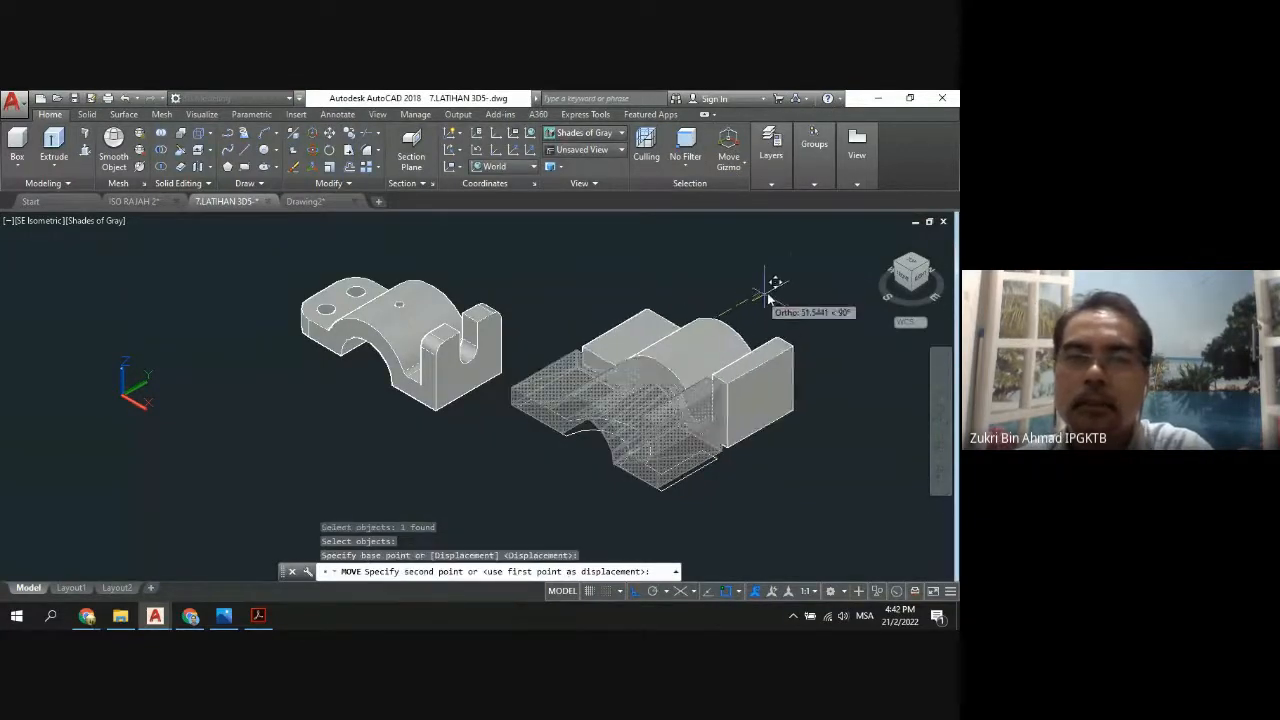
left_click(796, 277)
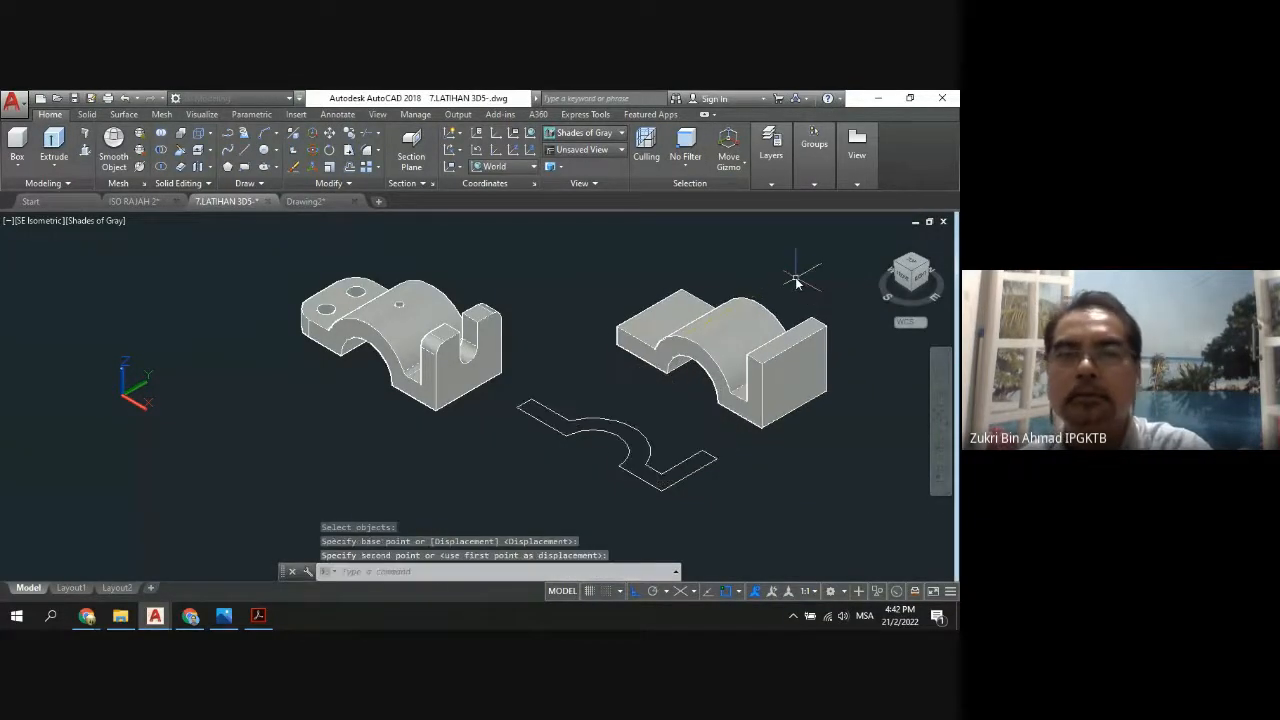
Erase all the lines and arcs of the leftover flat profile outline.
left_click(723, 524)
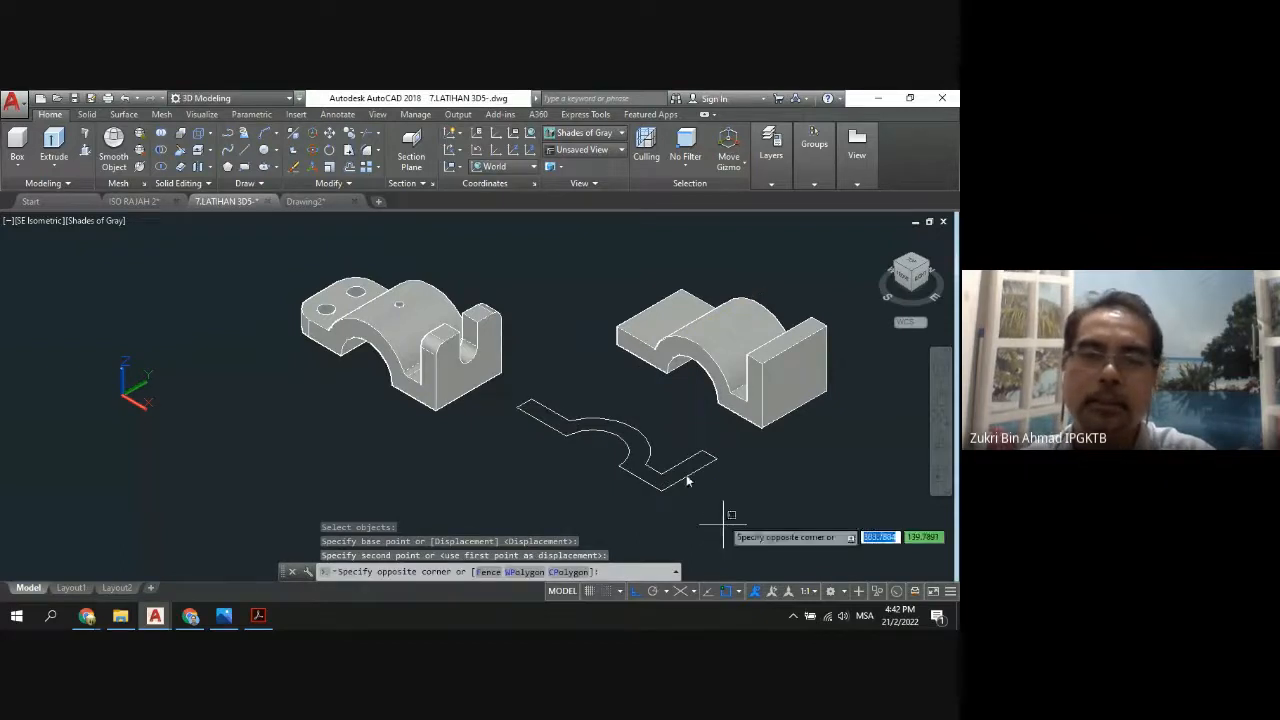
left_click(520, 412)
key("Delete")
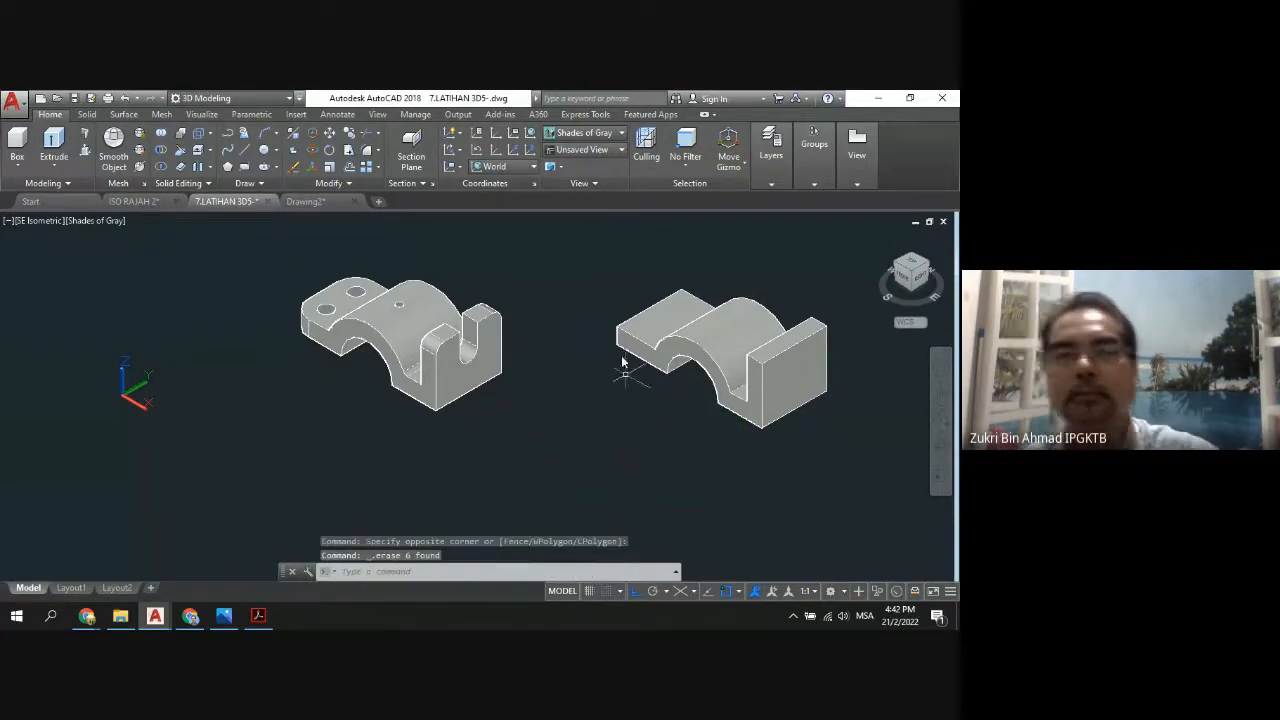
Draw a circle with a diameter of 6.5 in the empty space between the two solids.
scroll(800, 252, "up", 2)
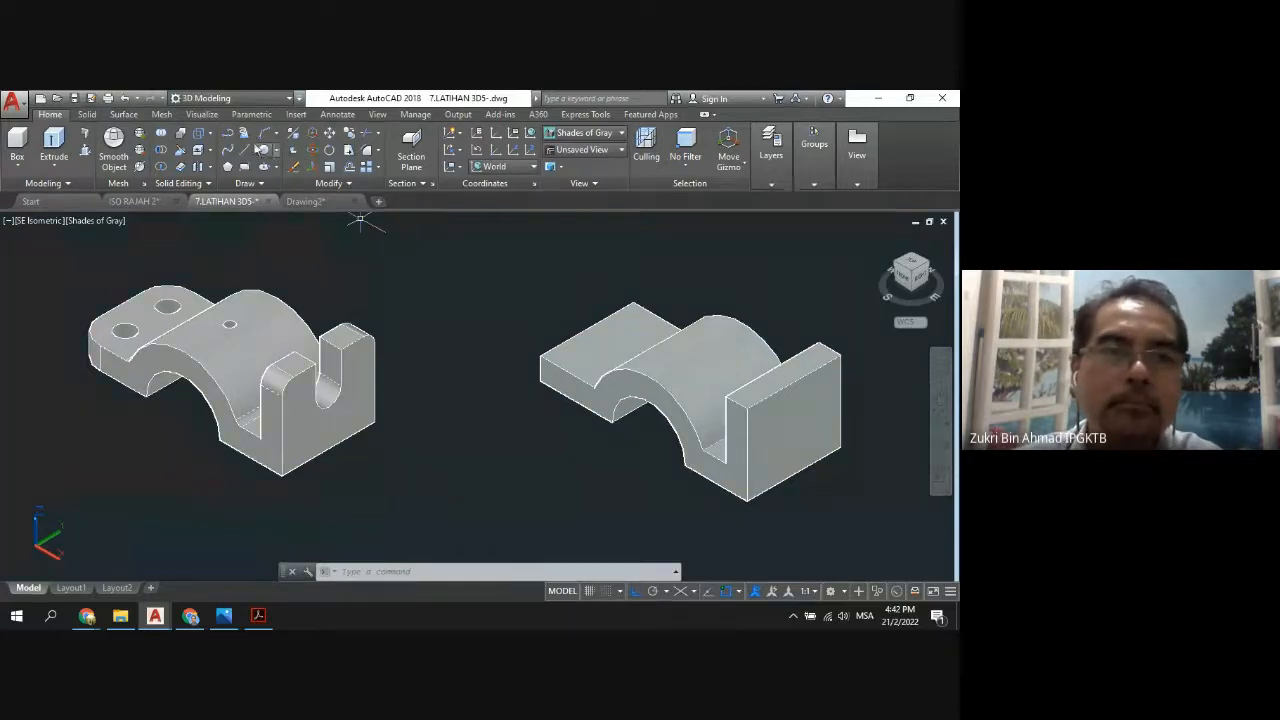
type("pl")
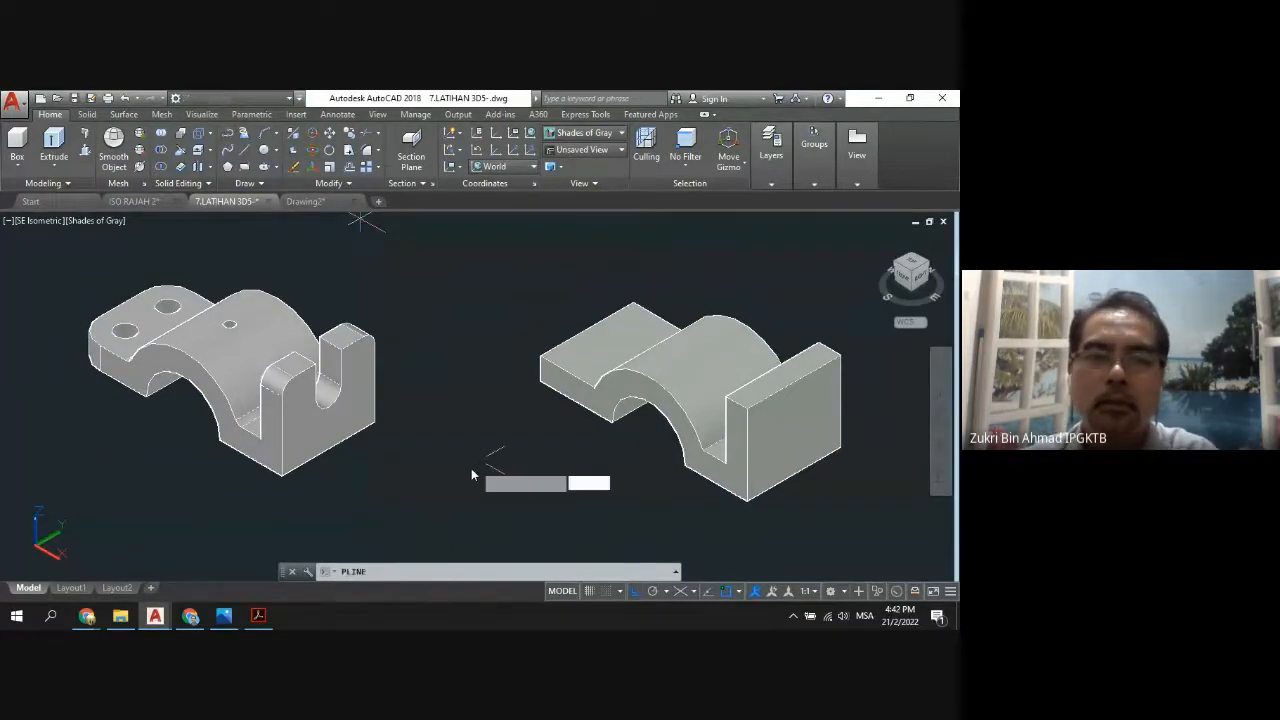
key("Return")
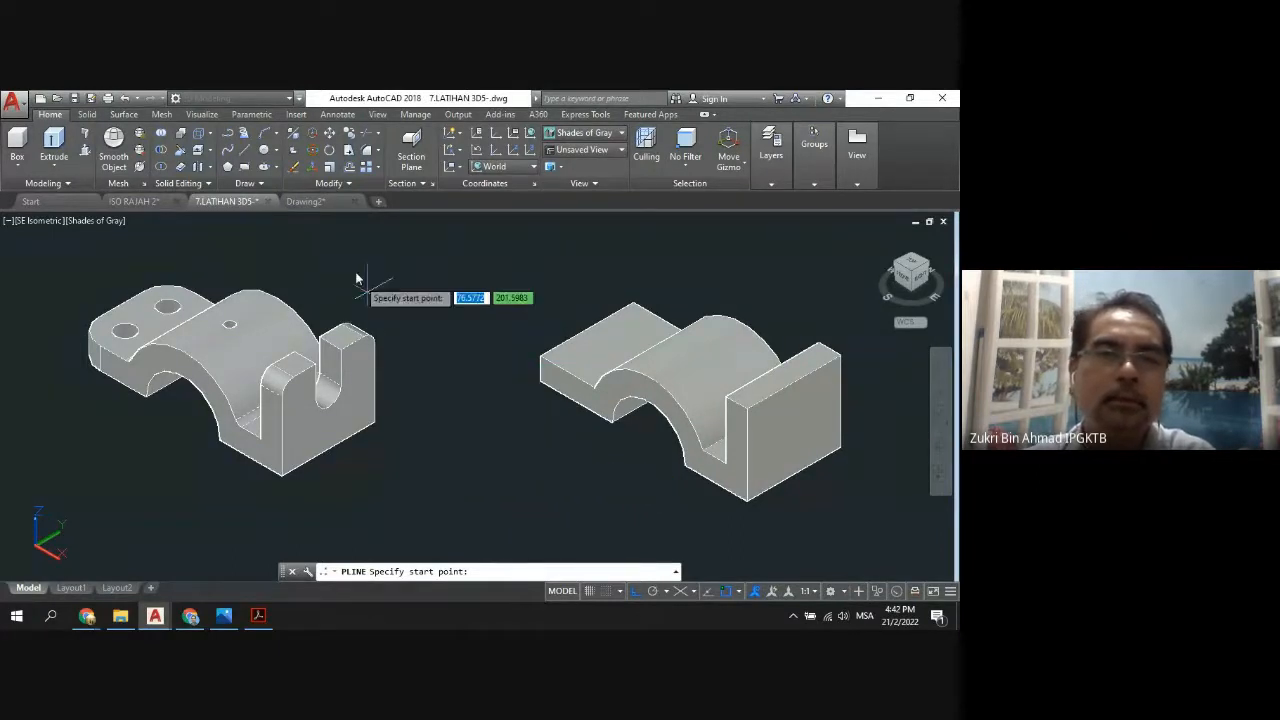
left_click(266, 150)
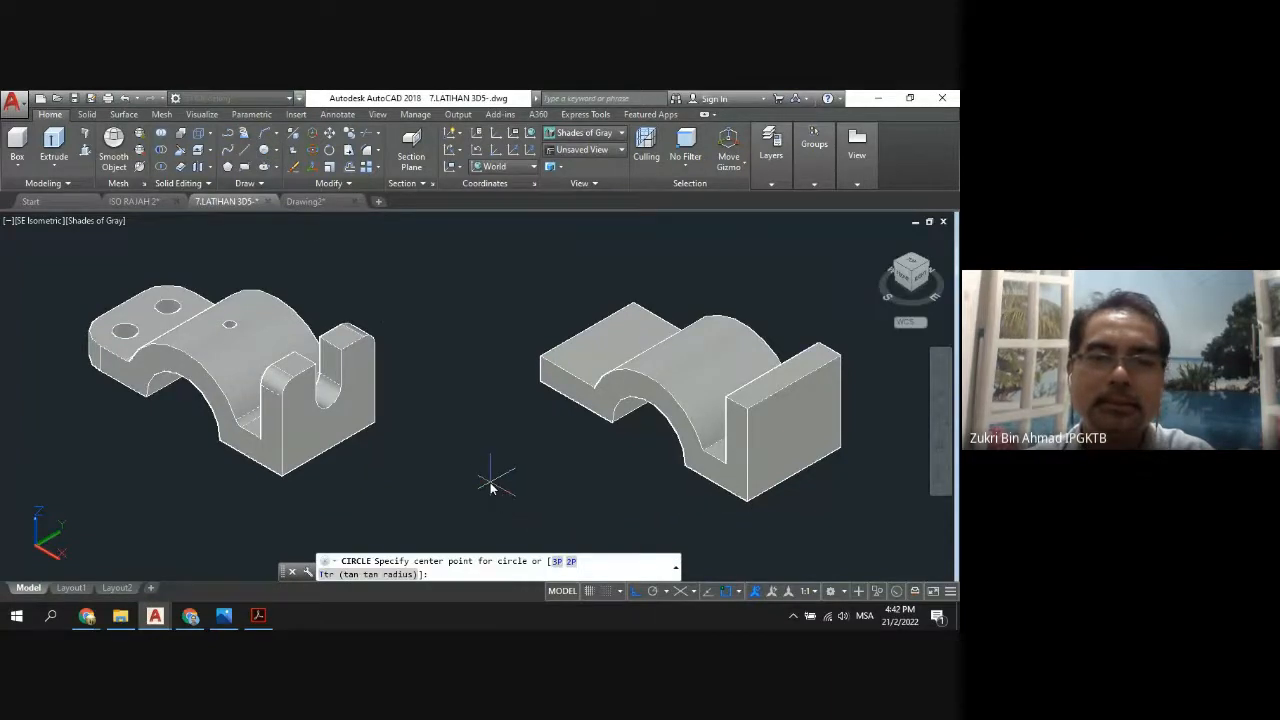
left_click(491, 482)
type("d")
key("Return")
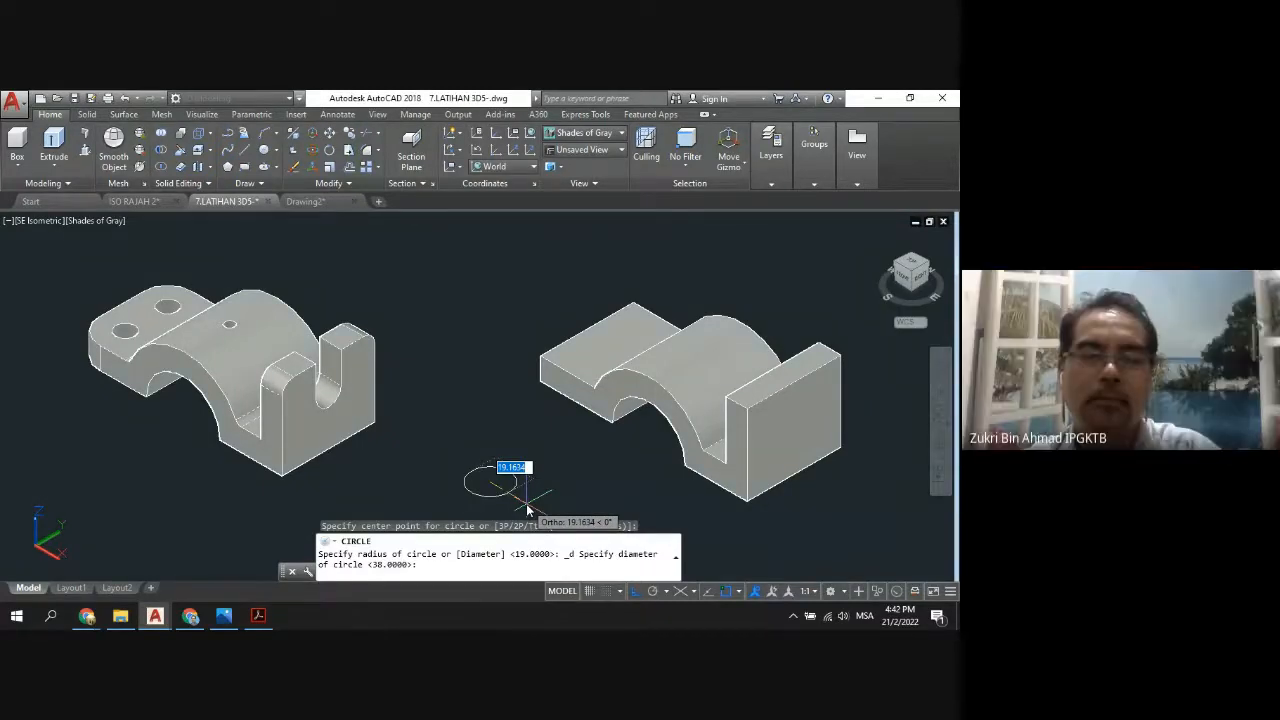
type("1")
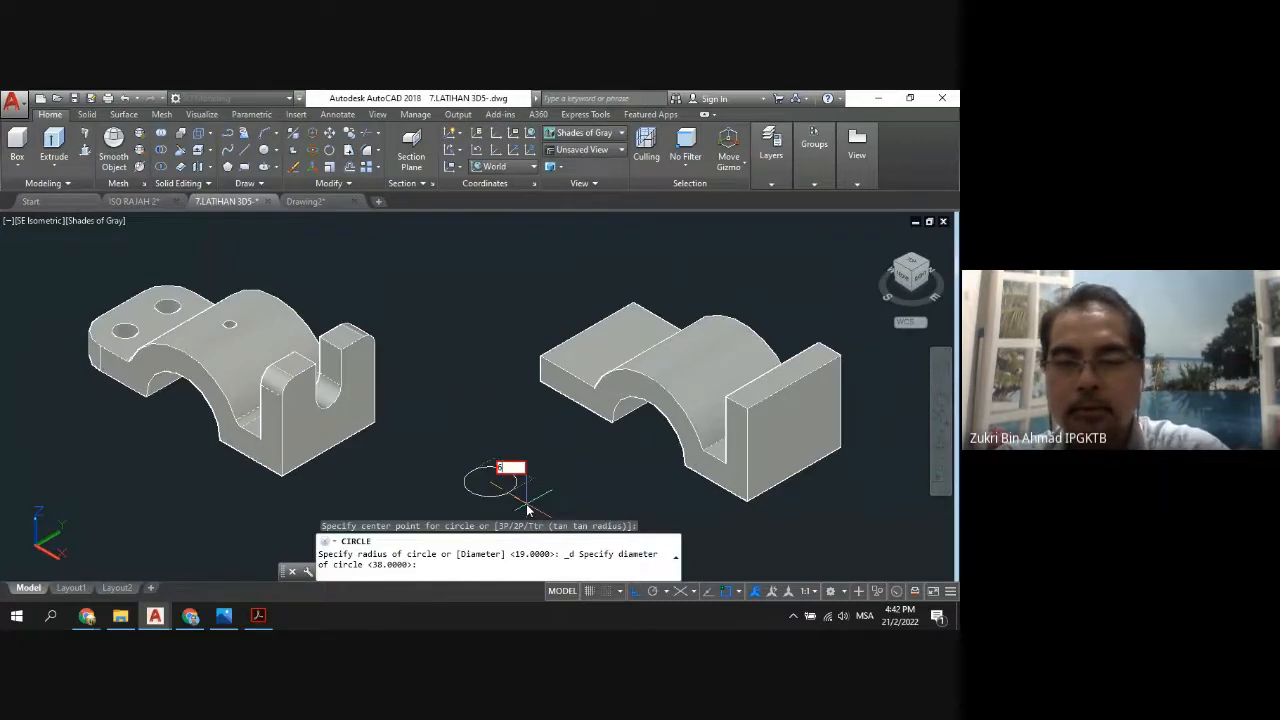
type(".5")
key("Return")
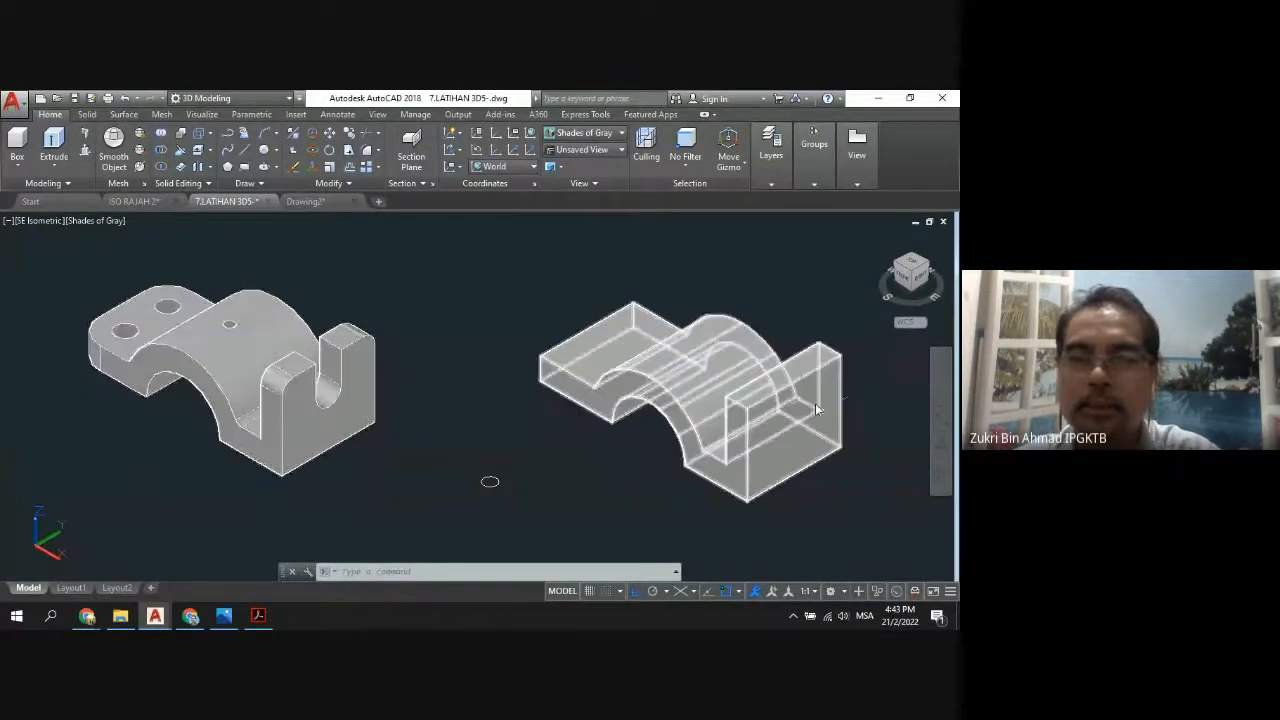
Erase the small circle between the two solids.
left_click(517, 512)
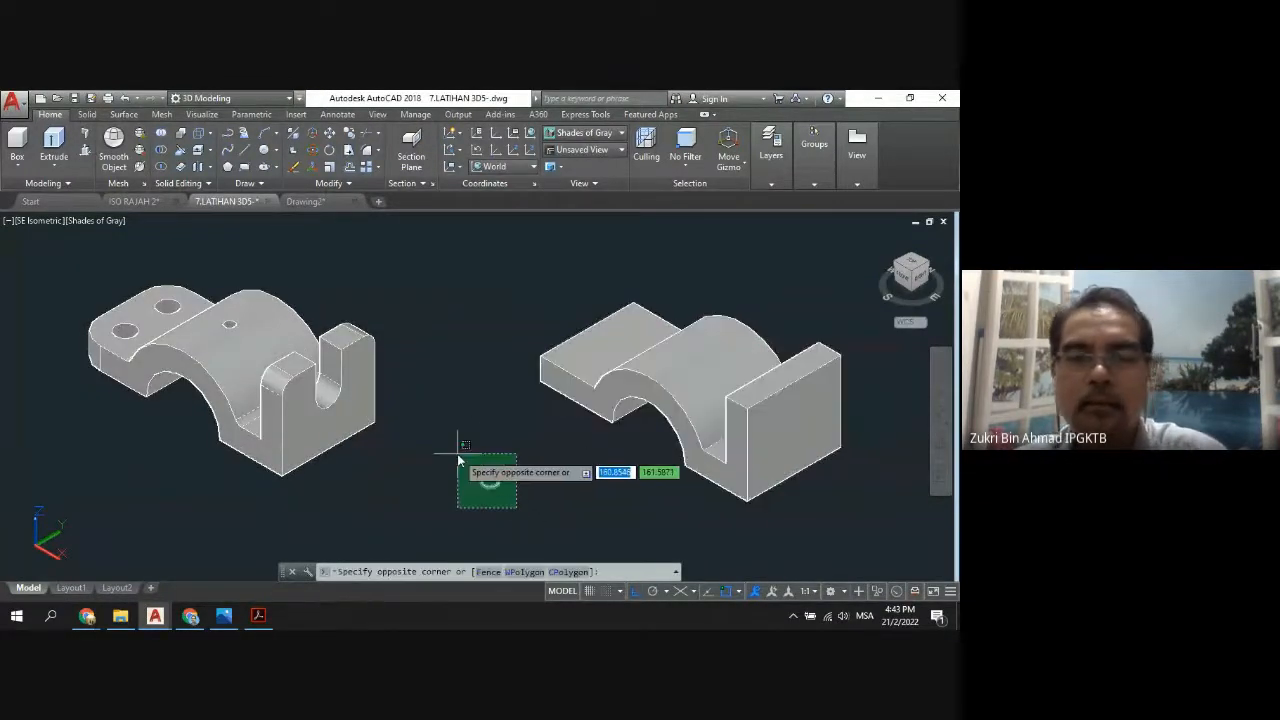
left_click(457, 451)
key("Delete")
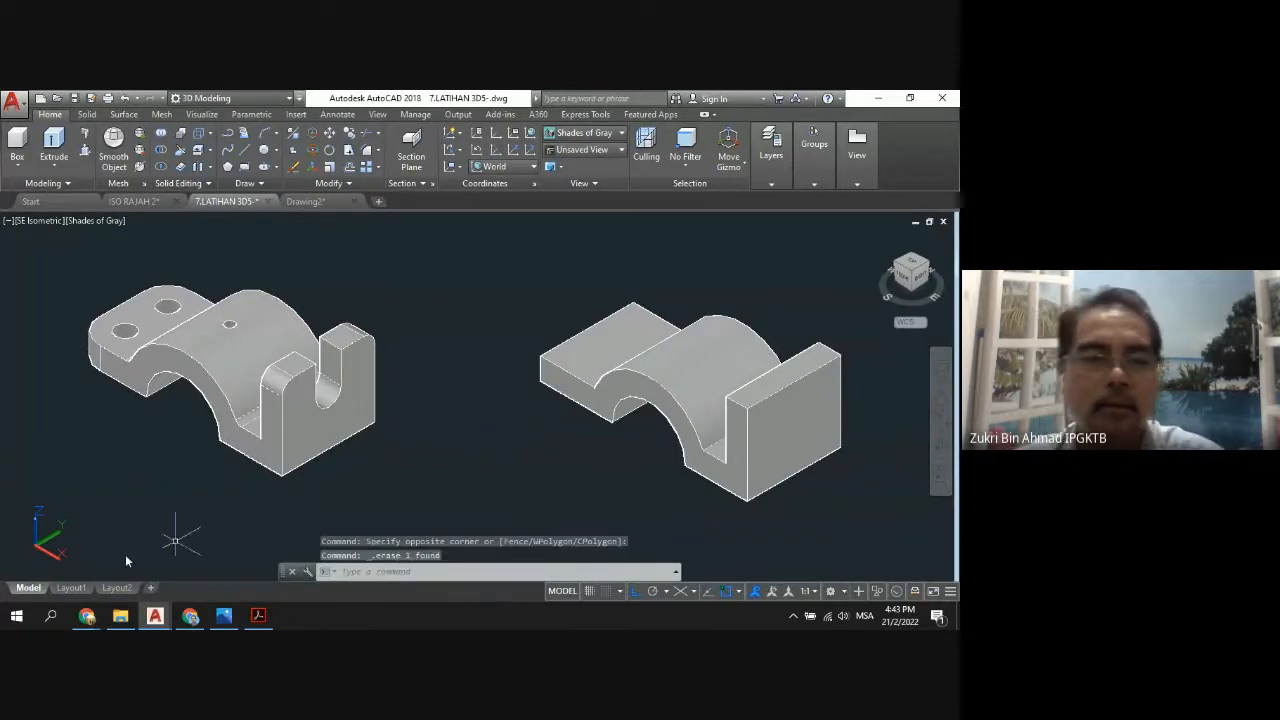
Draw a circle with a diameter of 13 between the two solids, checking the slot width in the Frame Guide reference image.
left_click(223, 616)
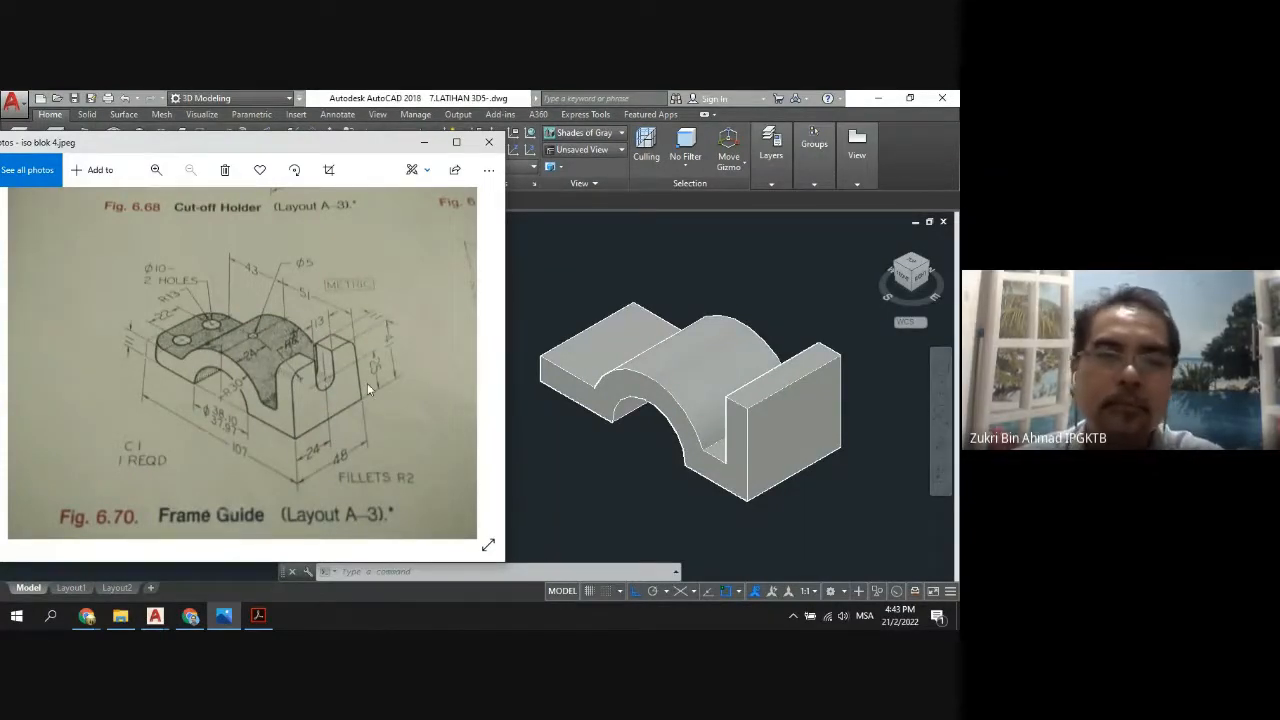
left_click(535, 261)
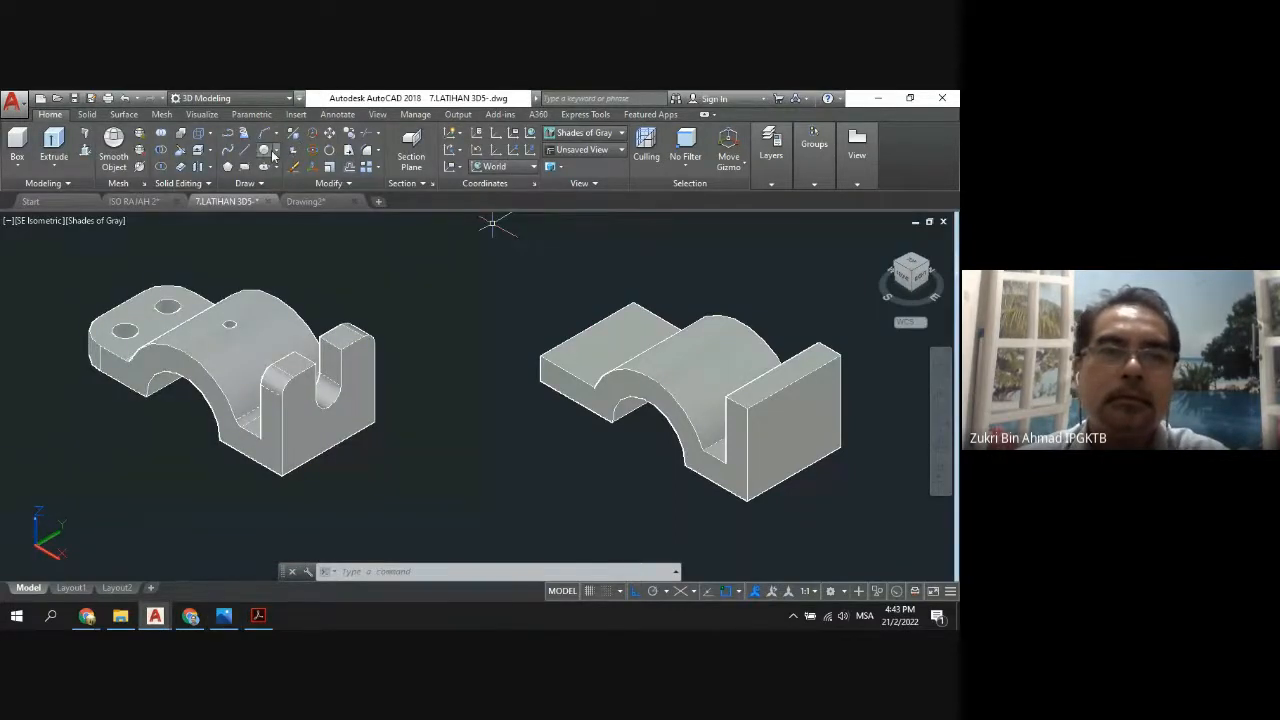
type("c")
key("Return")
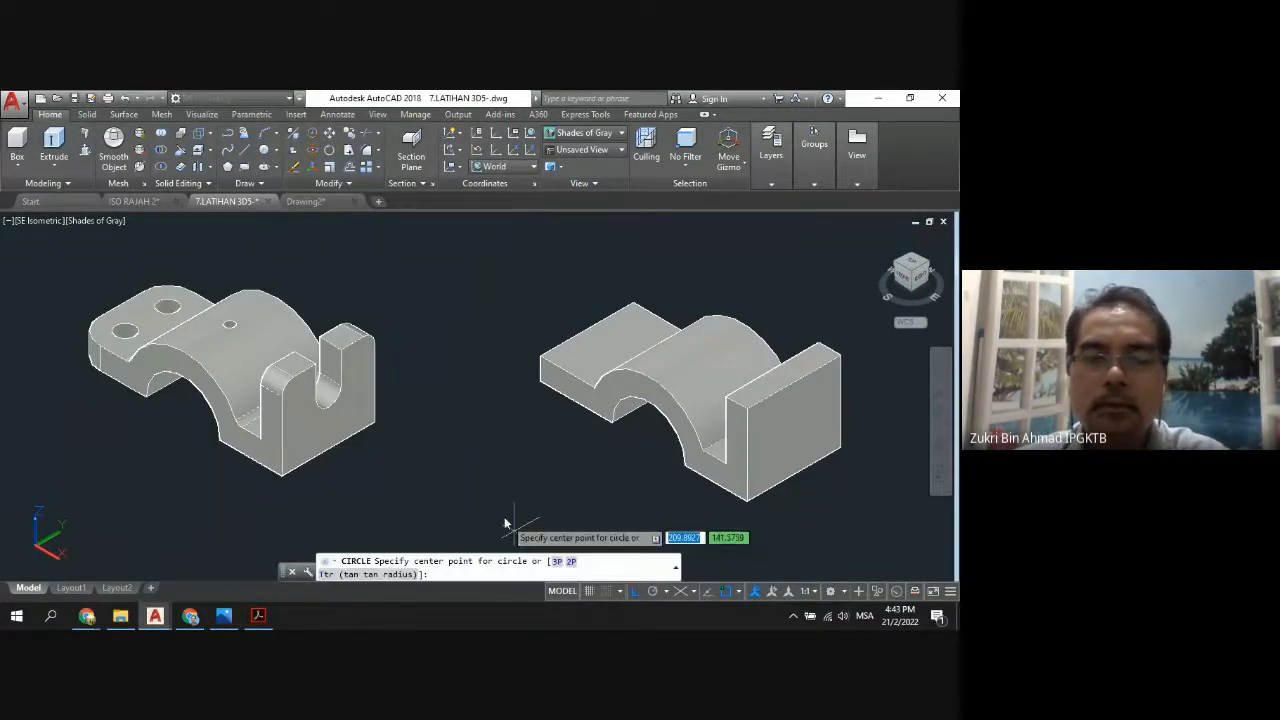
left_click(485, 488)
type("d")
key("Return")
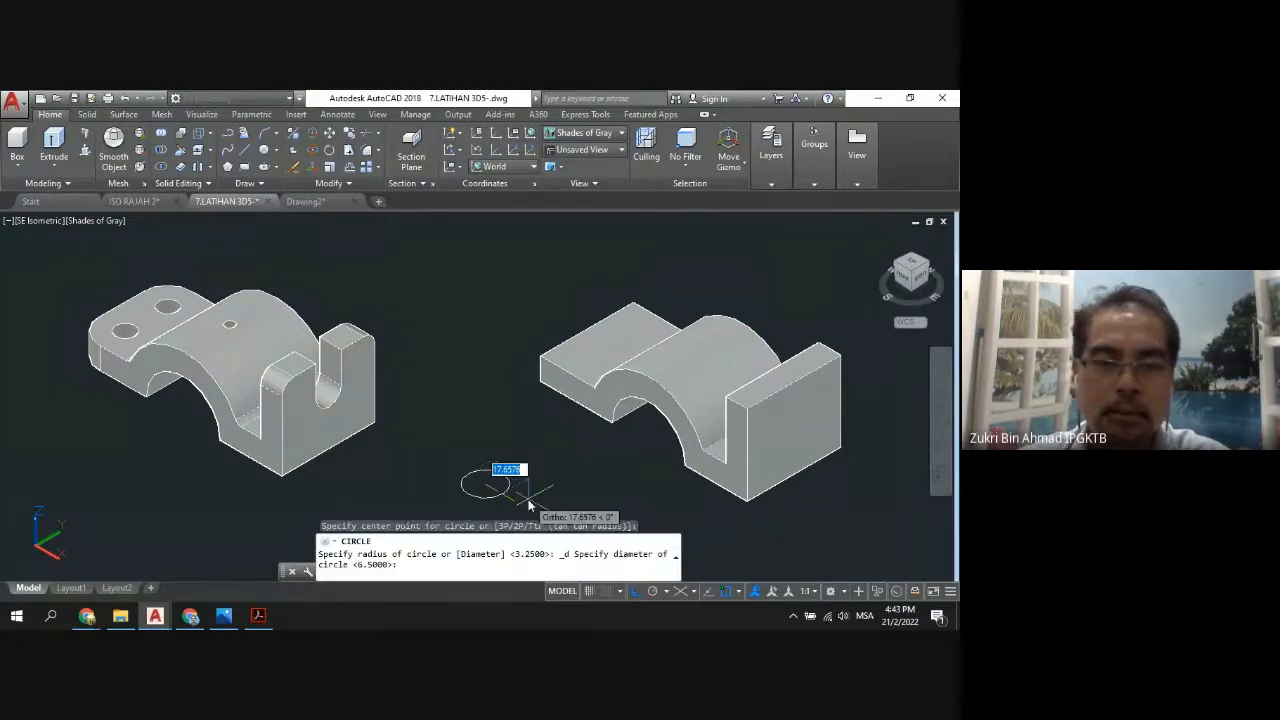
type("d")
type("1")
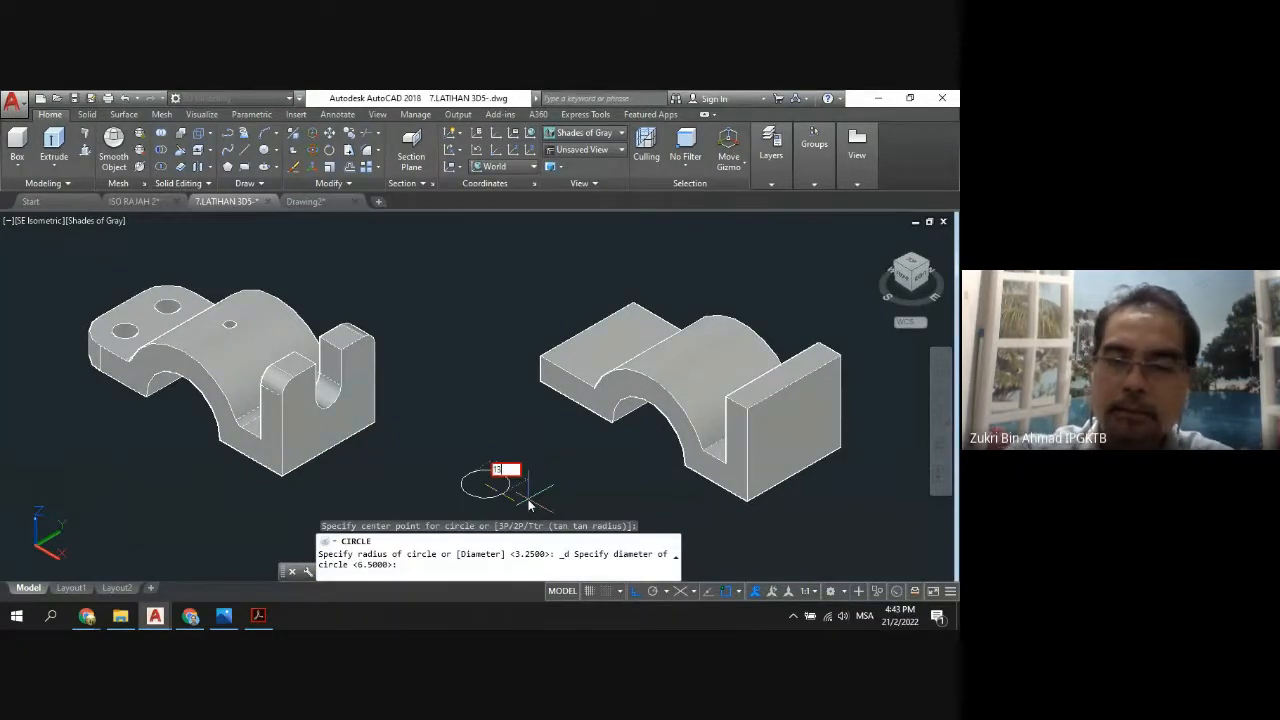
type("3")
key("Return")
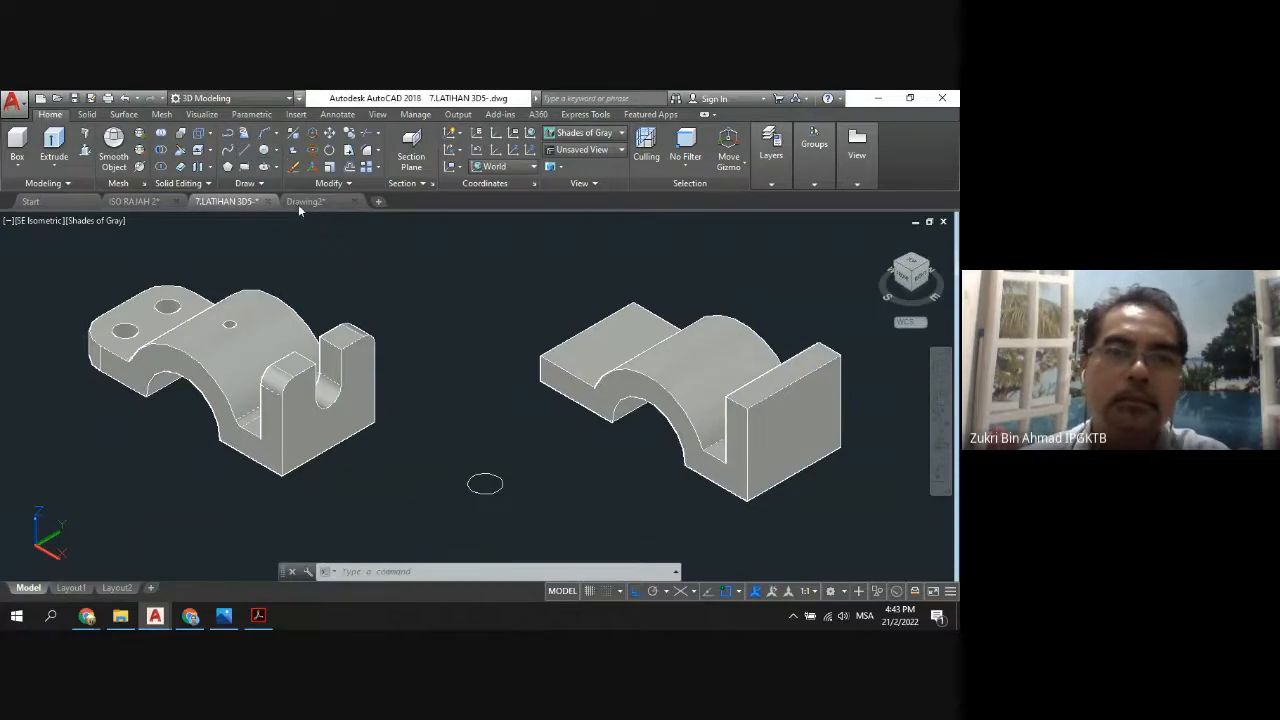
Draw a three-sided open outline from one side of the 13 diameter circle, 16 long and 13 wide, and back to its opposite side.
left_click(245, 151)
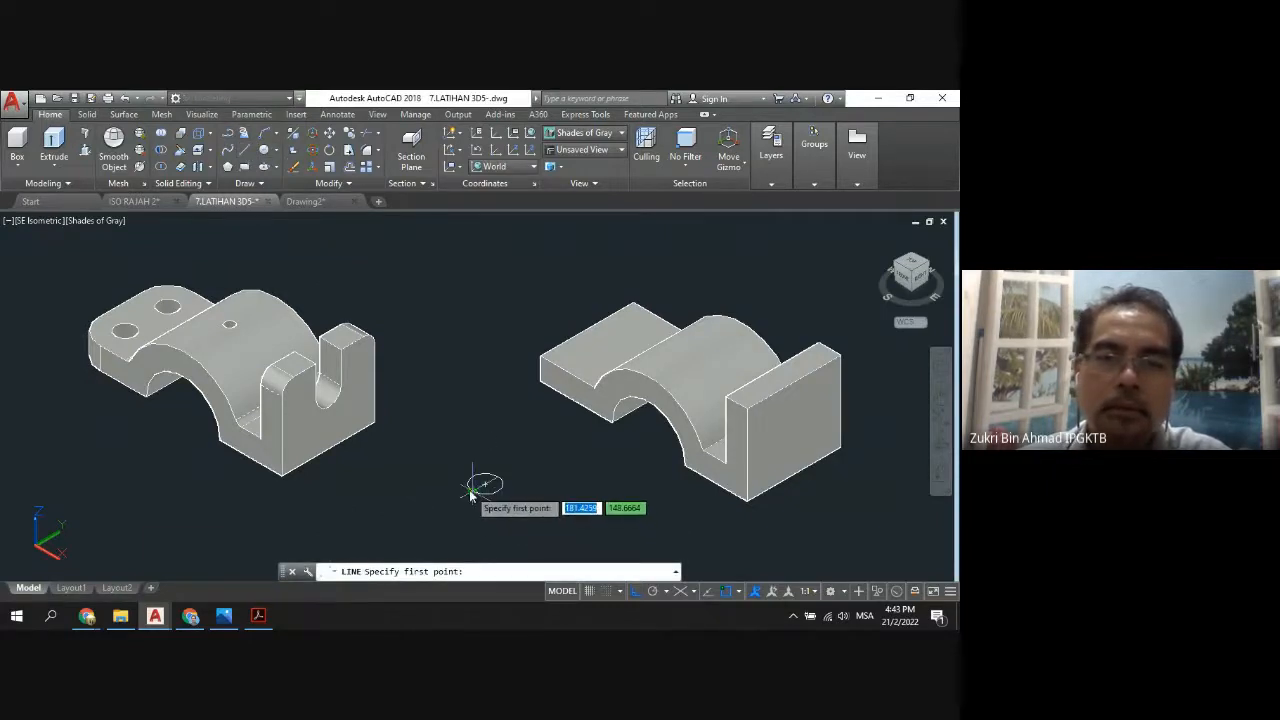
left_click(482, 486)
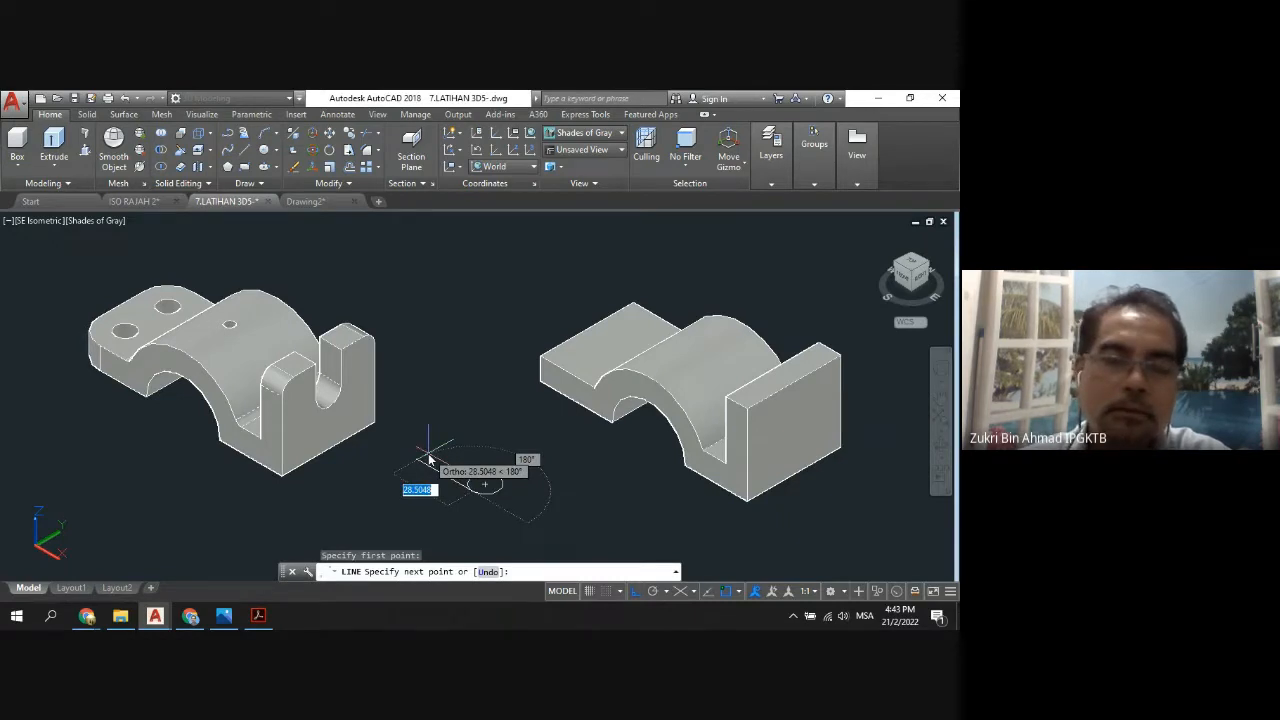
left_click(223, 615)
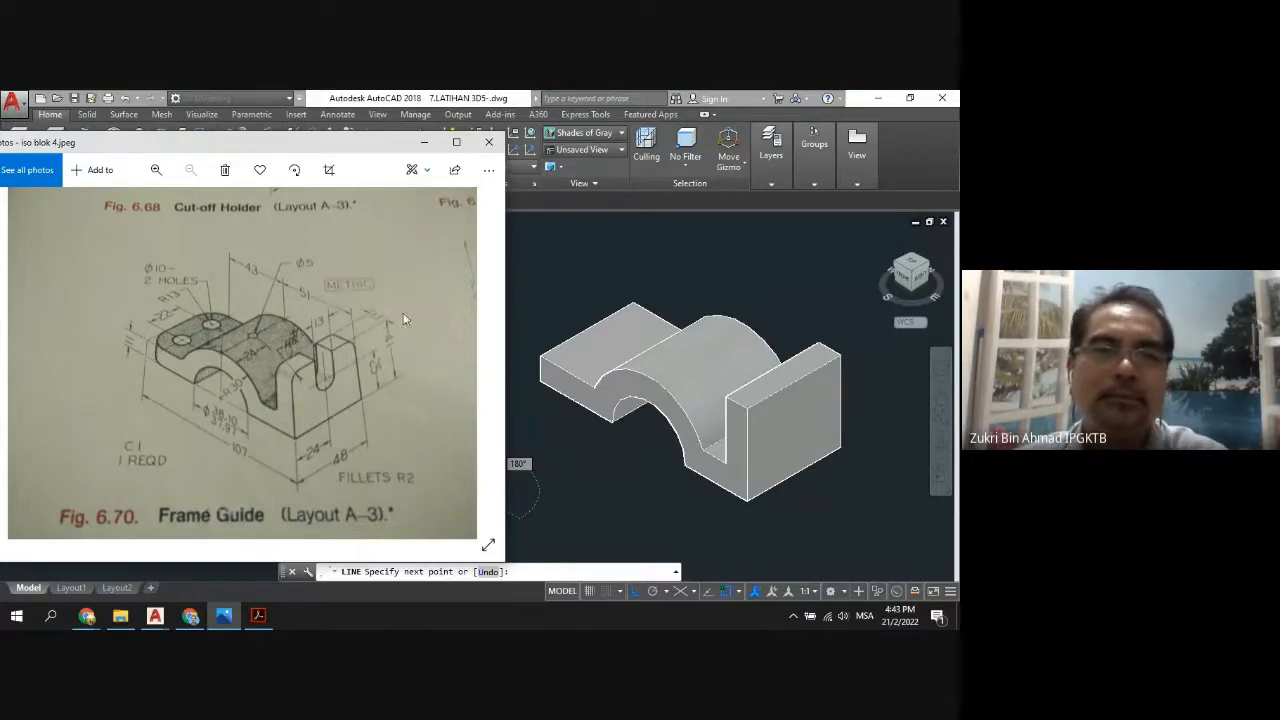
left_click(426, 144)
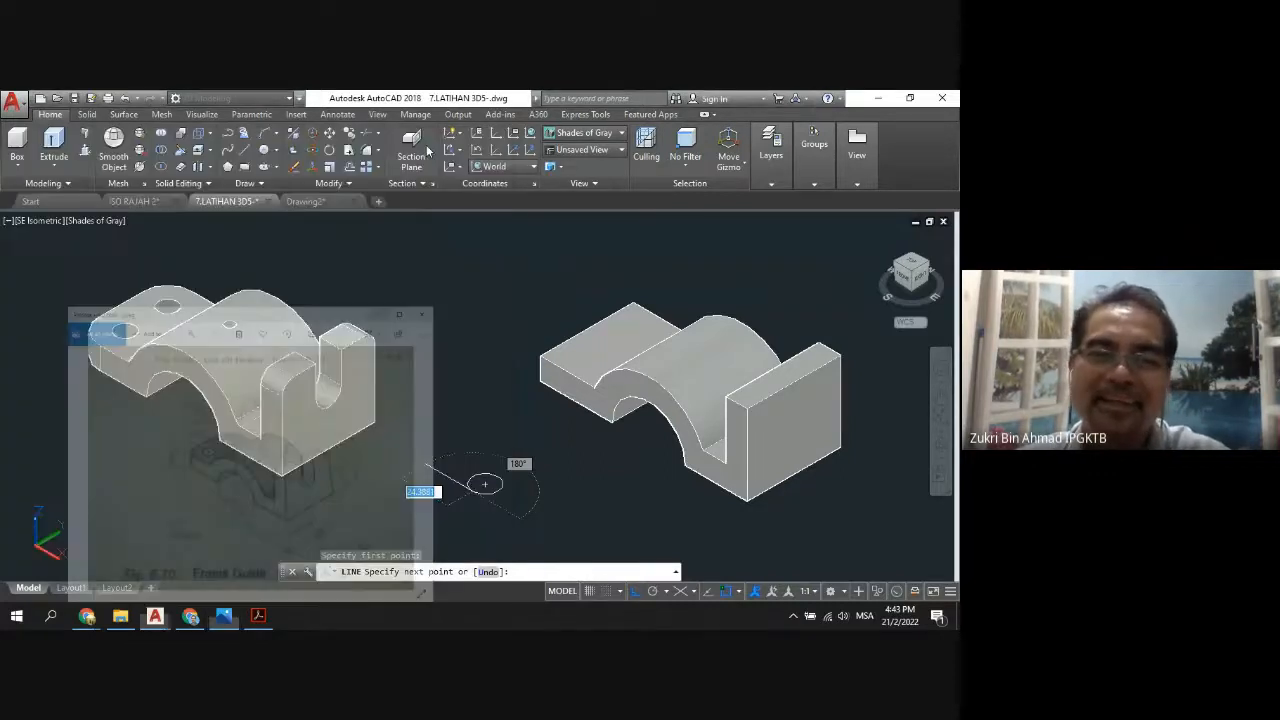
type("1")
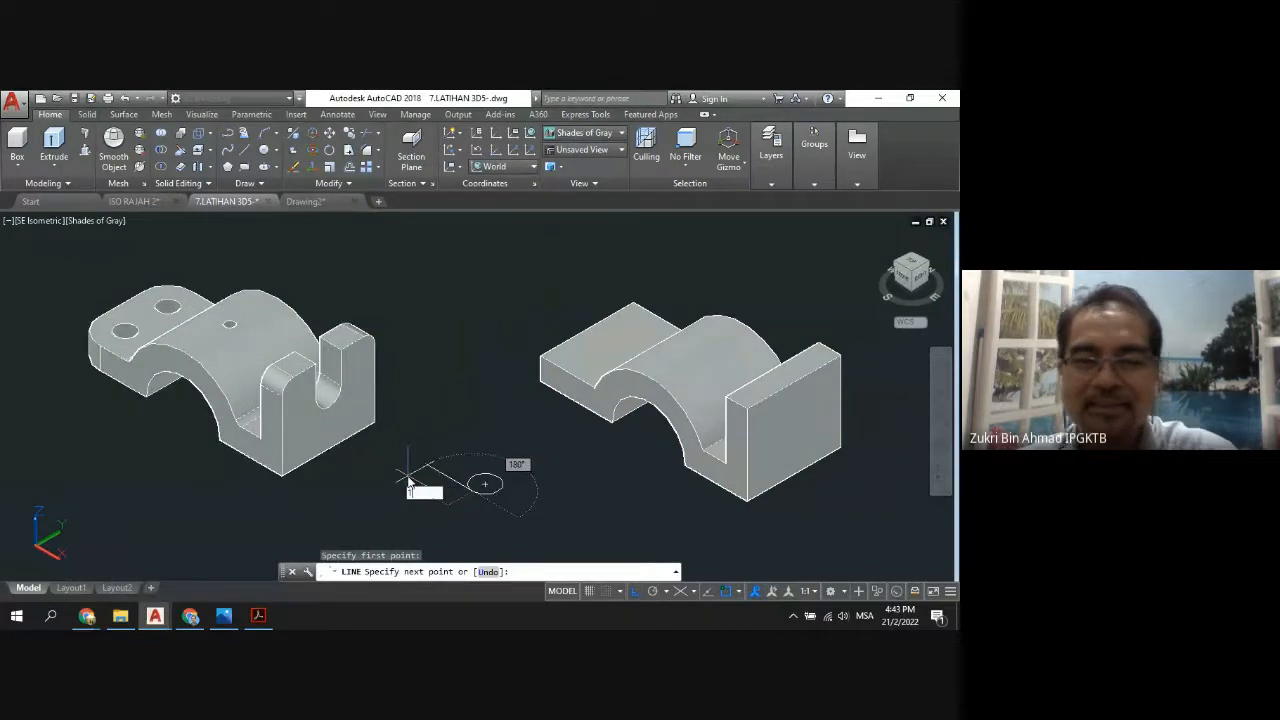
type("6")
key("Return")
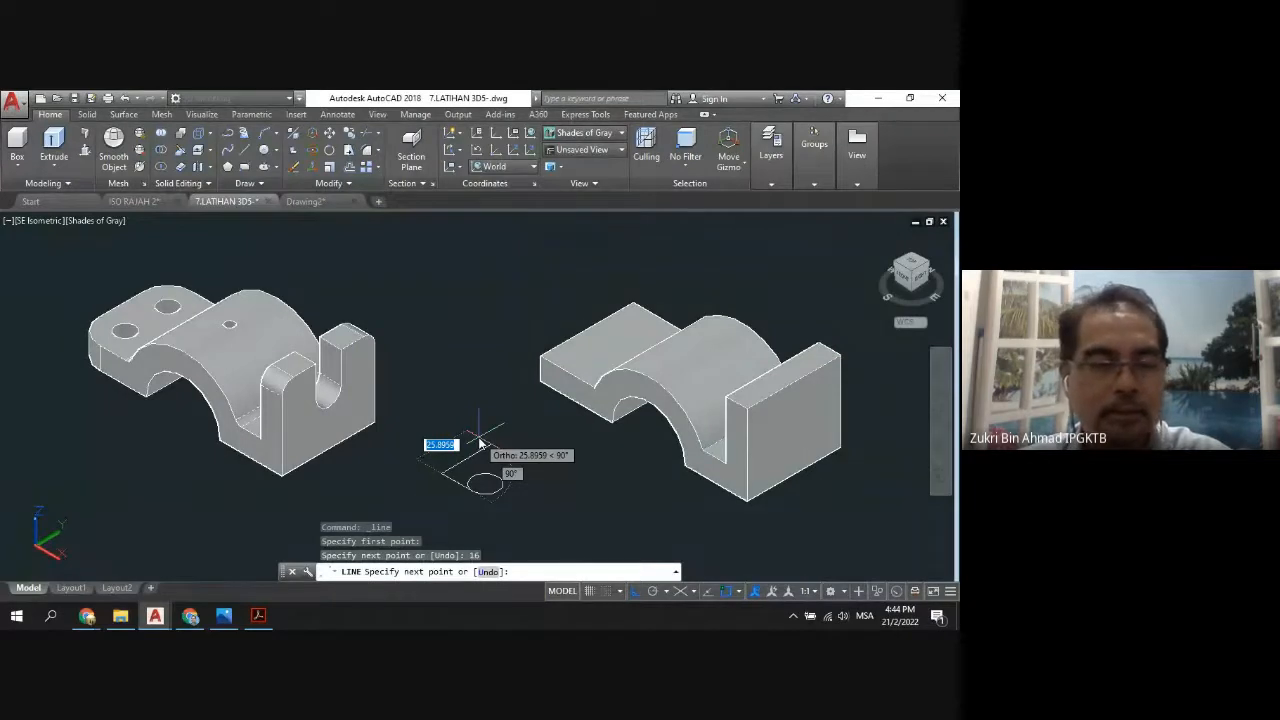
type("13")
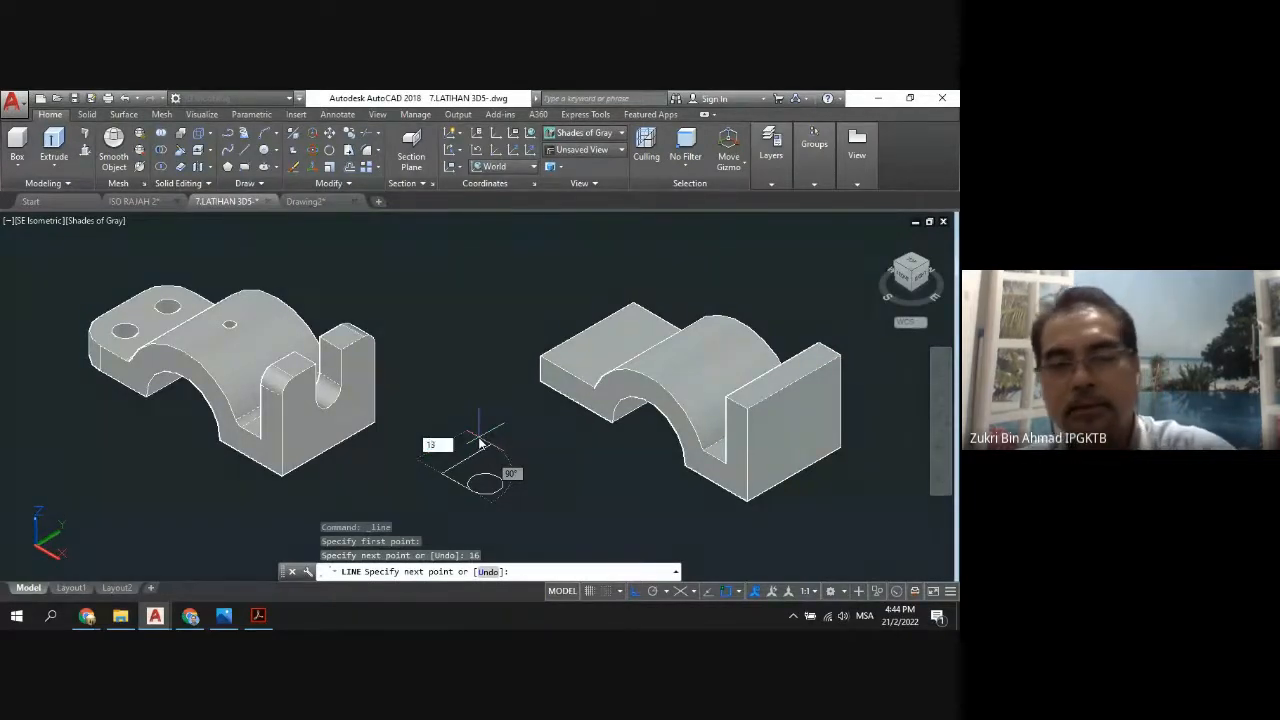
key("Return")
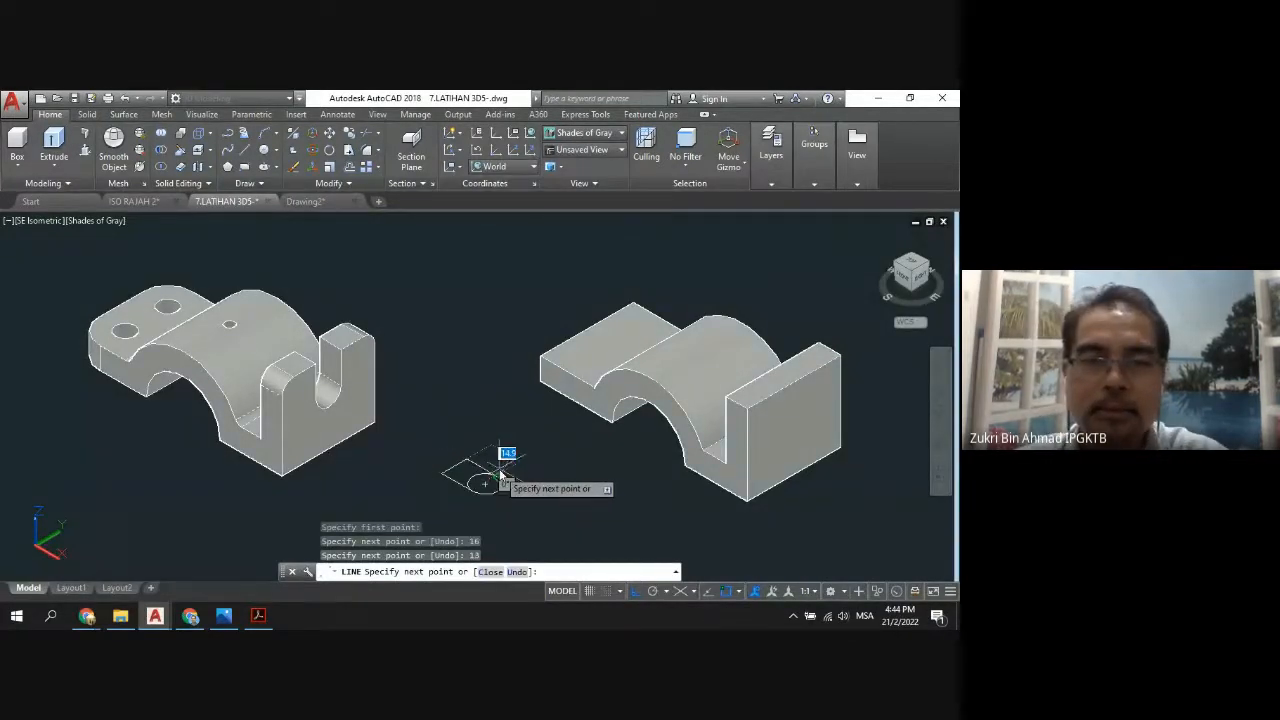
left_click(500, 474)
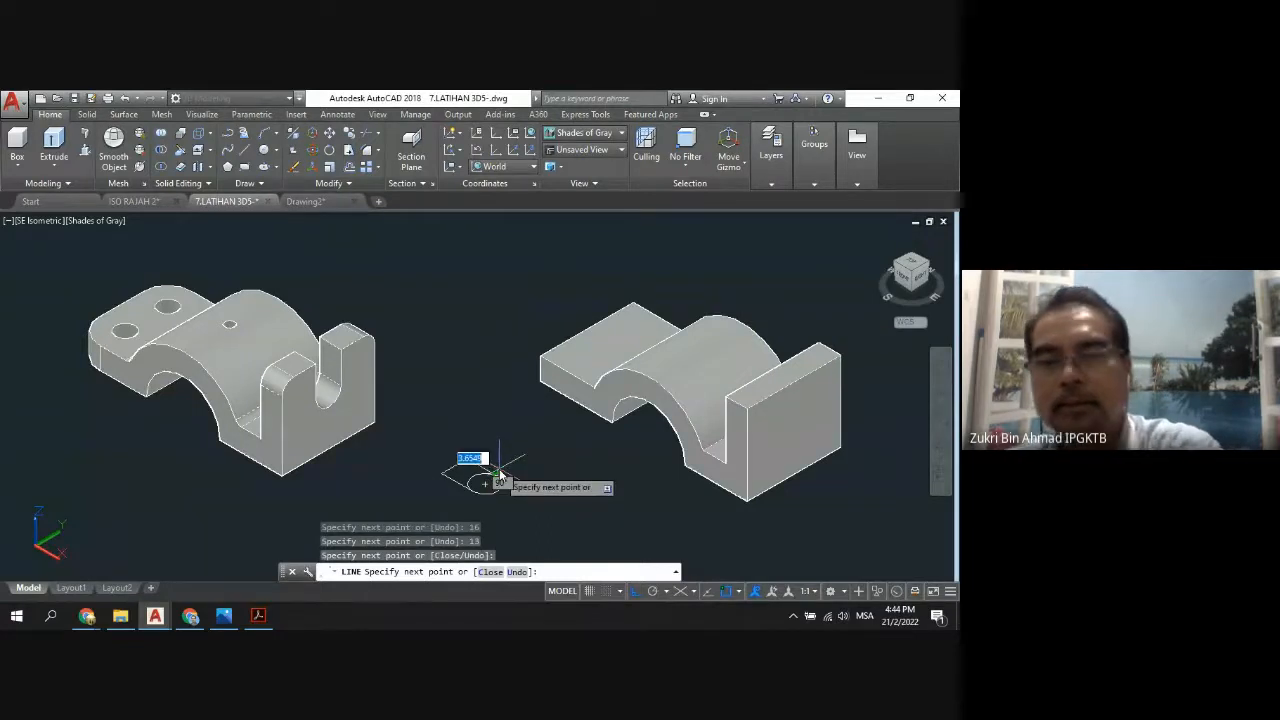
key("Return")
Trim the inner half of the circle between the two parallel lines, forming a closed U-shaped slot profile.
scroll(486, 472, "up", 3)
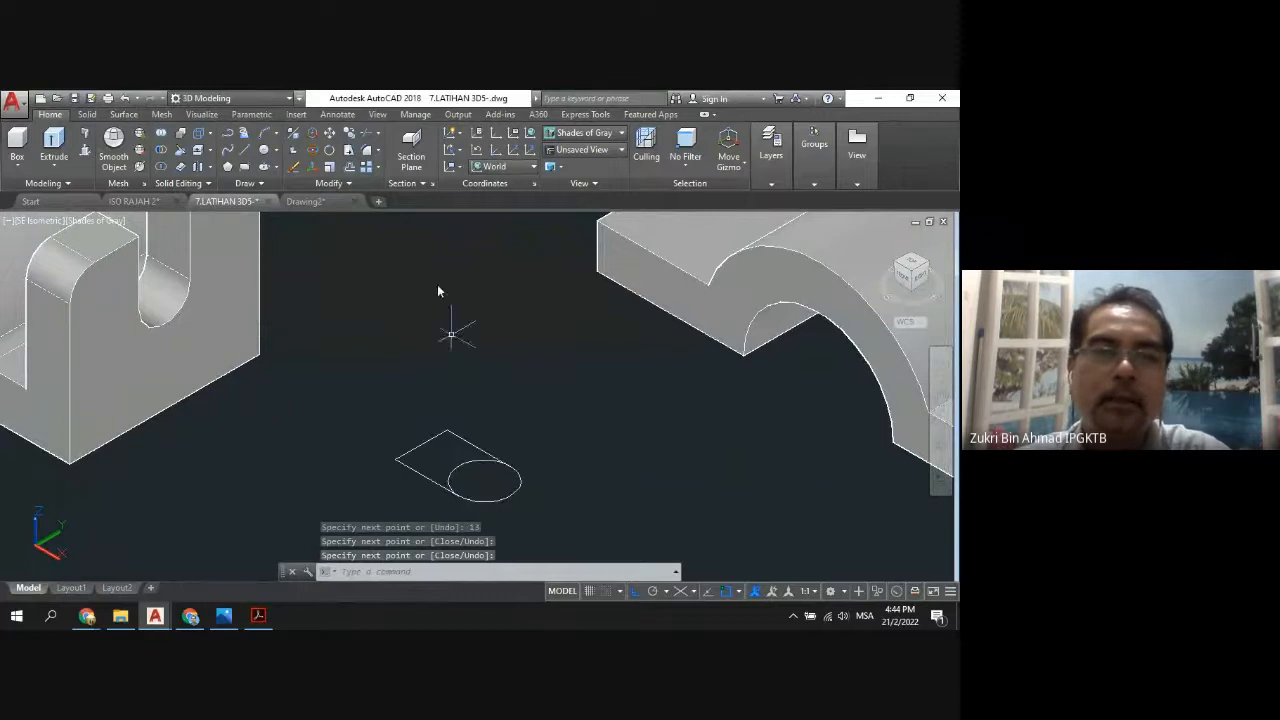
left_click(367, 133)
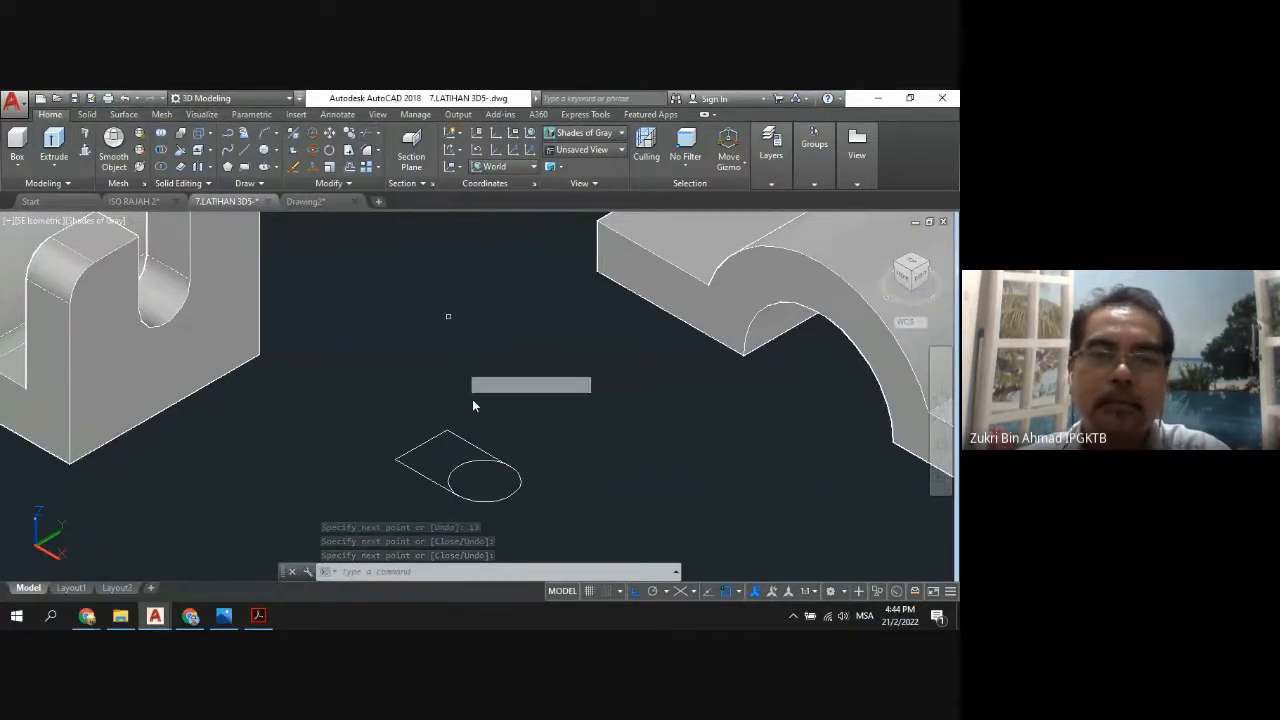
left_click(483, 452)
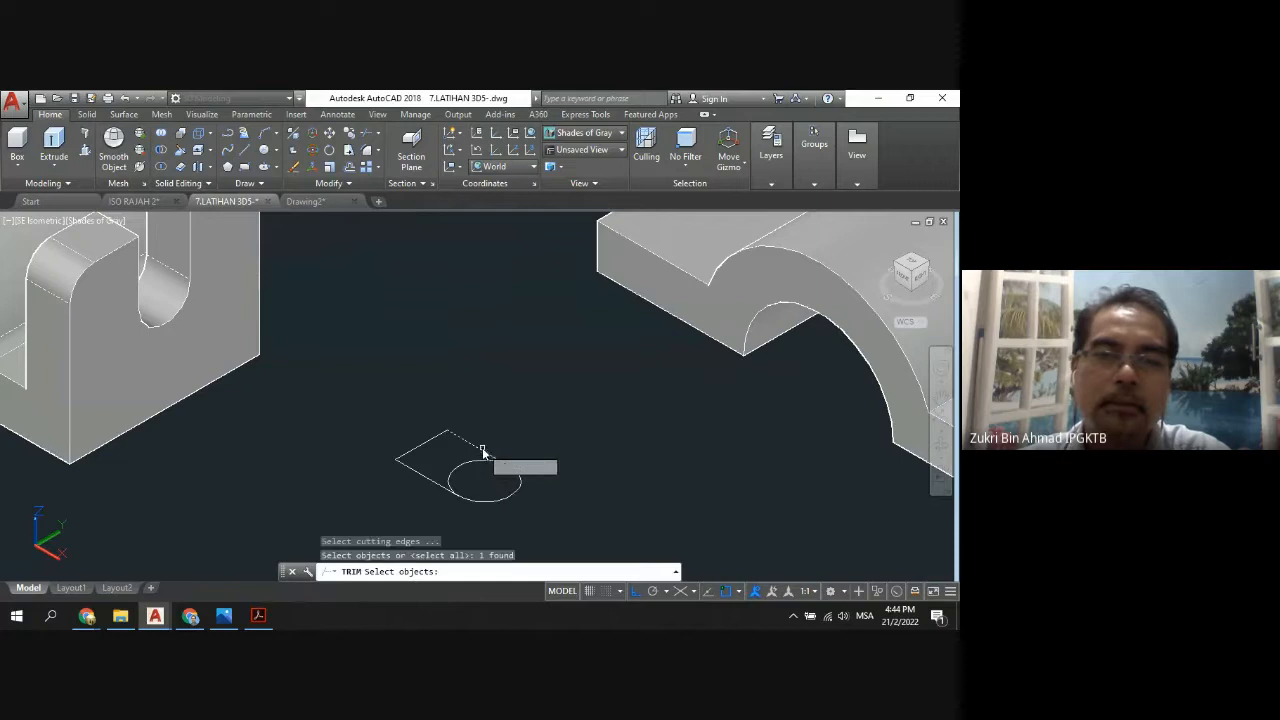
left_click(425, 481)
key("Return")
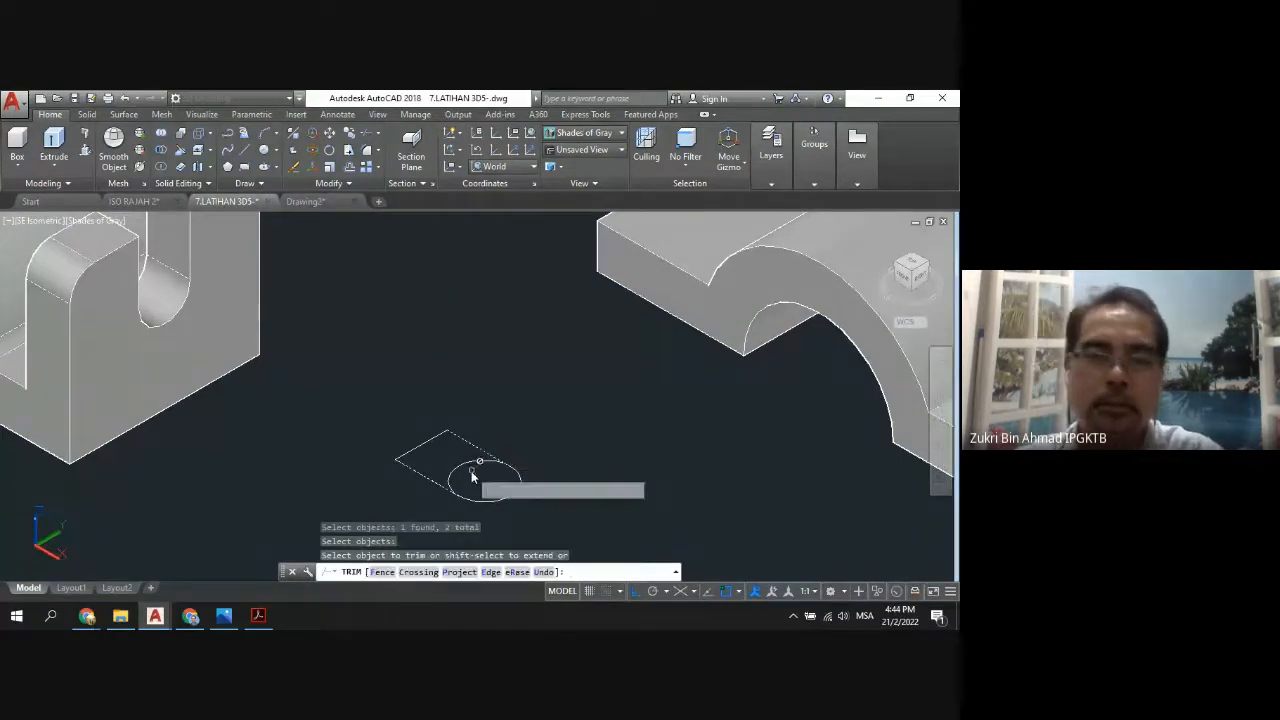
left_click(457, 470)
key("Return")
Presspull the U-shaped slot profile to a height of 11.
scroll(494, 465, "down", 3)
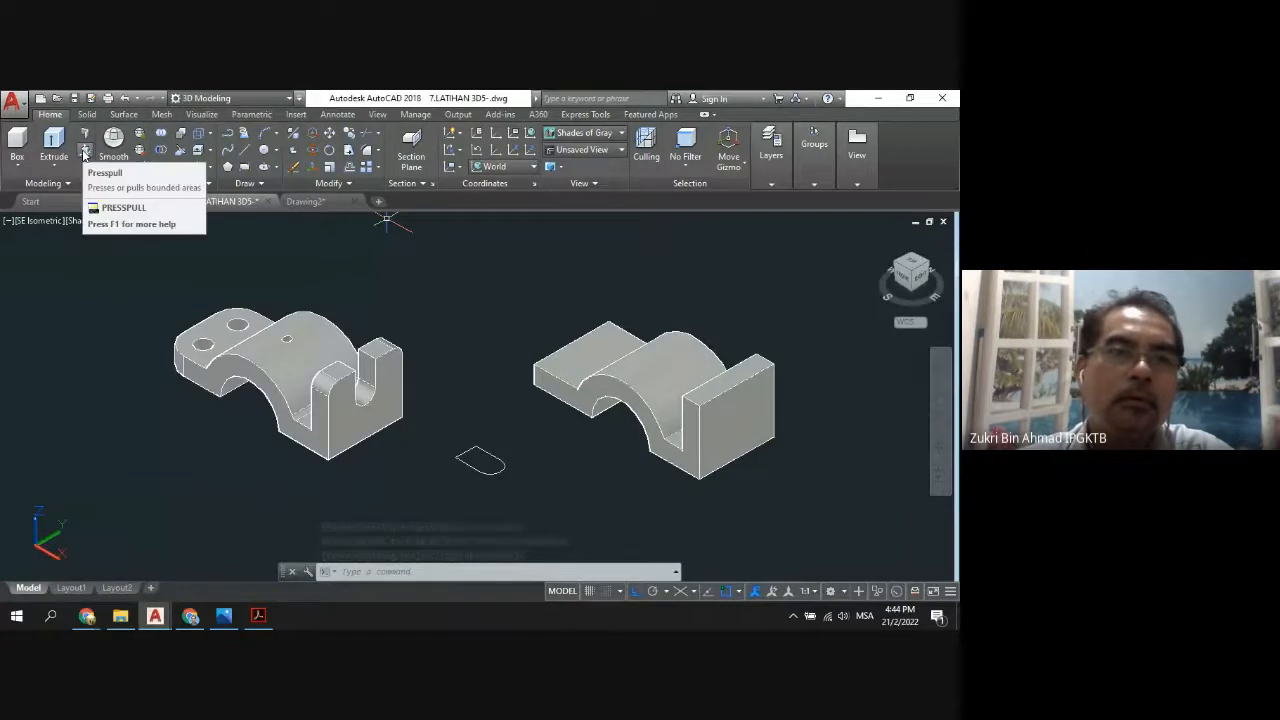
left_click(480, 460)
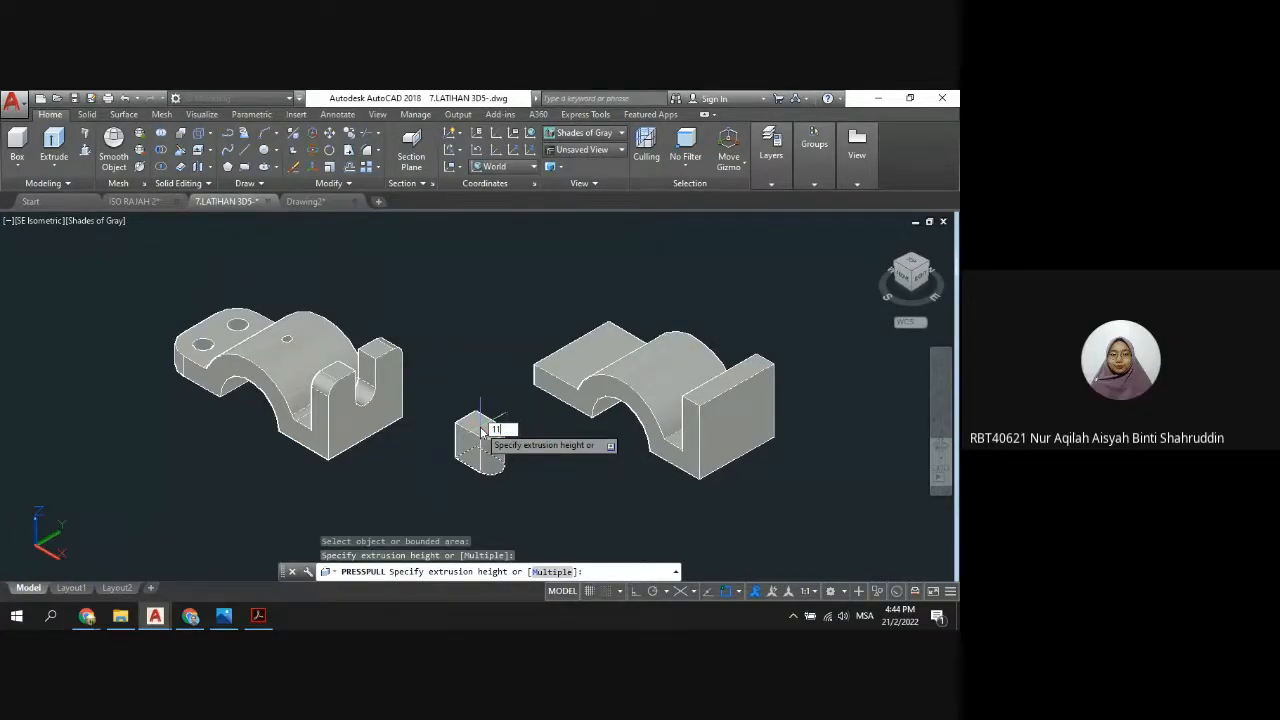
type("11")
key("Return")
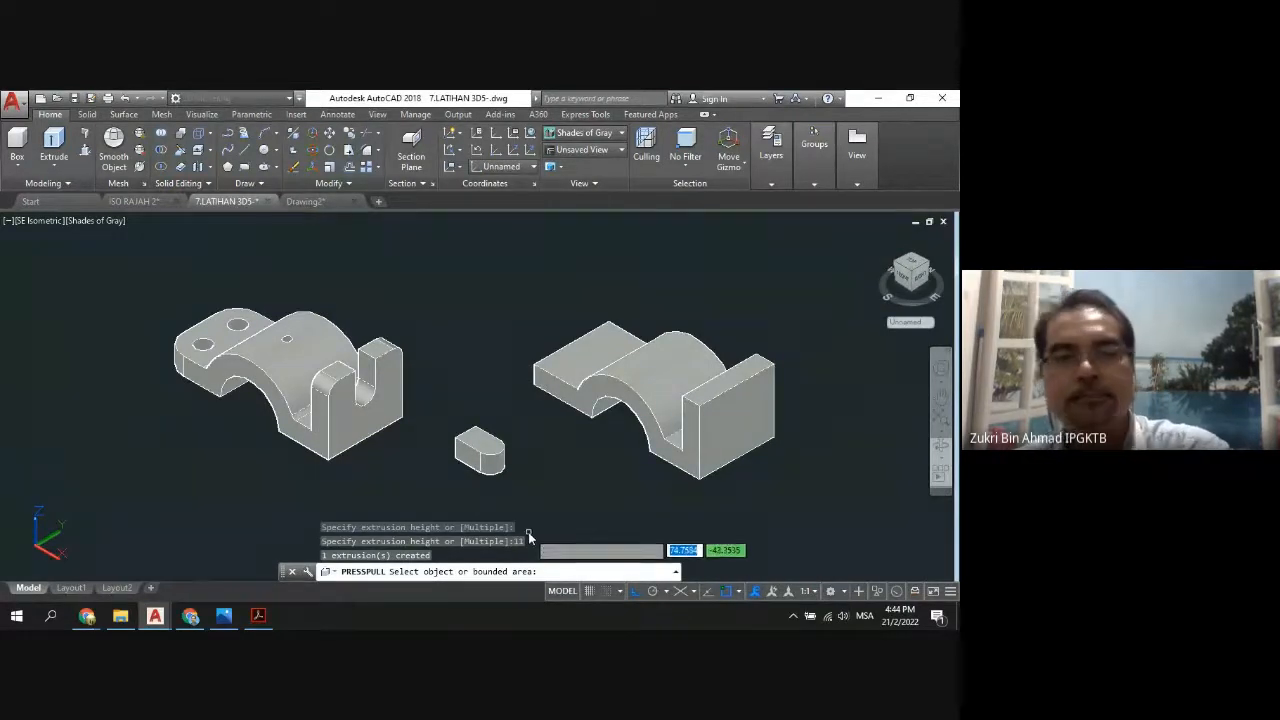
key("Escape")
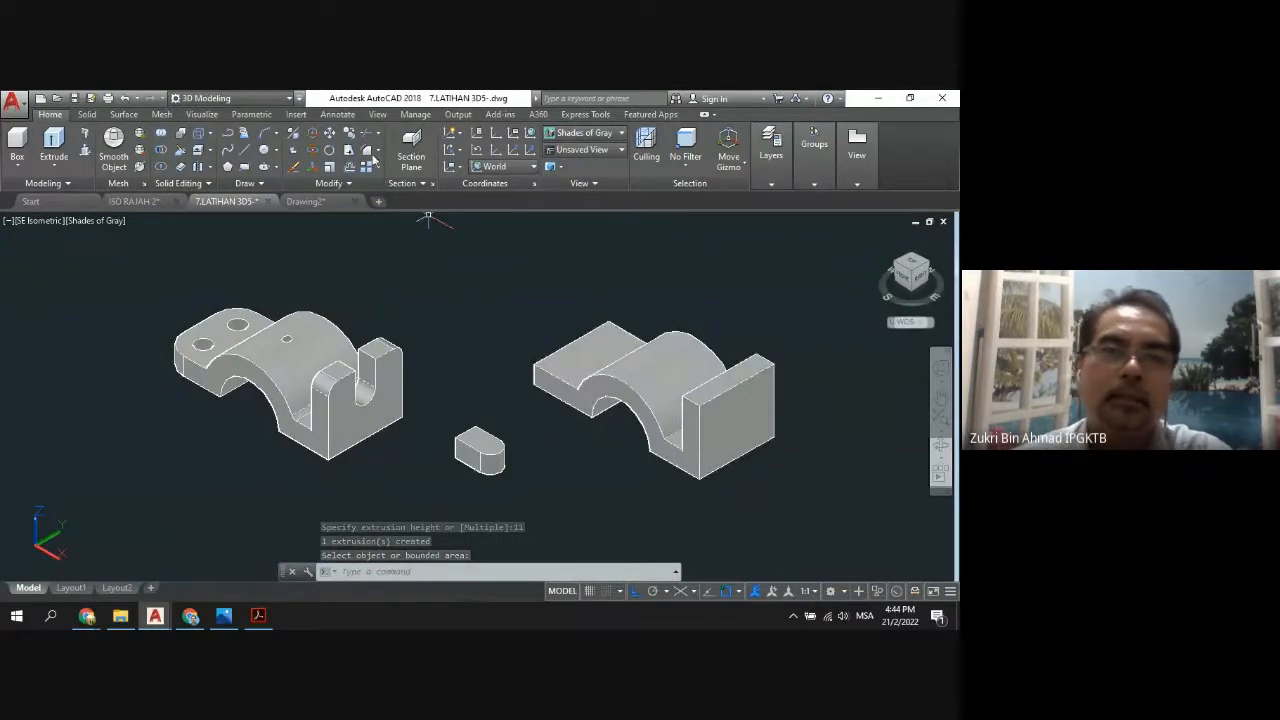
Rotate the small slot solid 90 degrees about the Y axis so that it stands upright with its rounded end down.
left_click(328, 149)
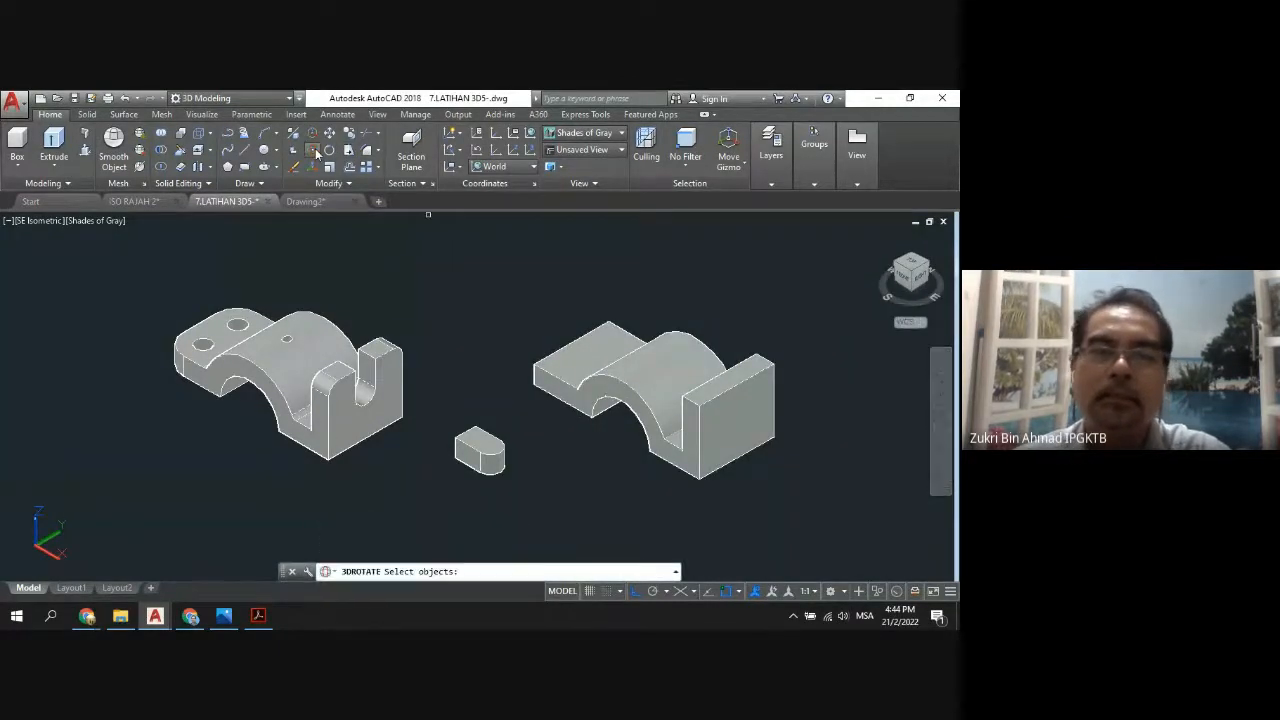
left_click(474, 448)
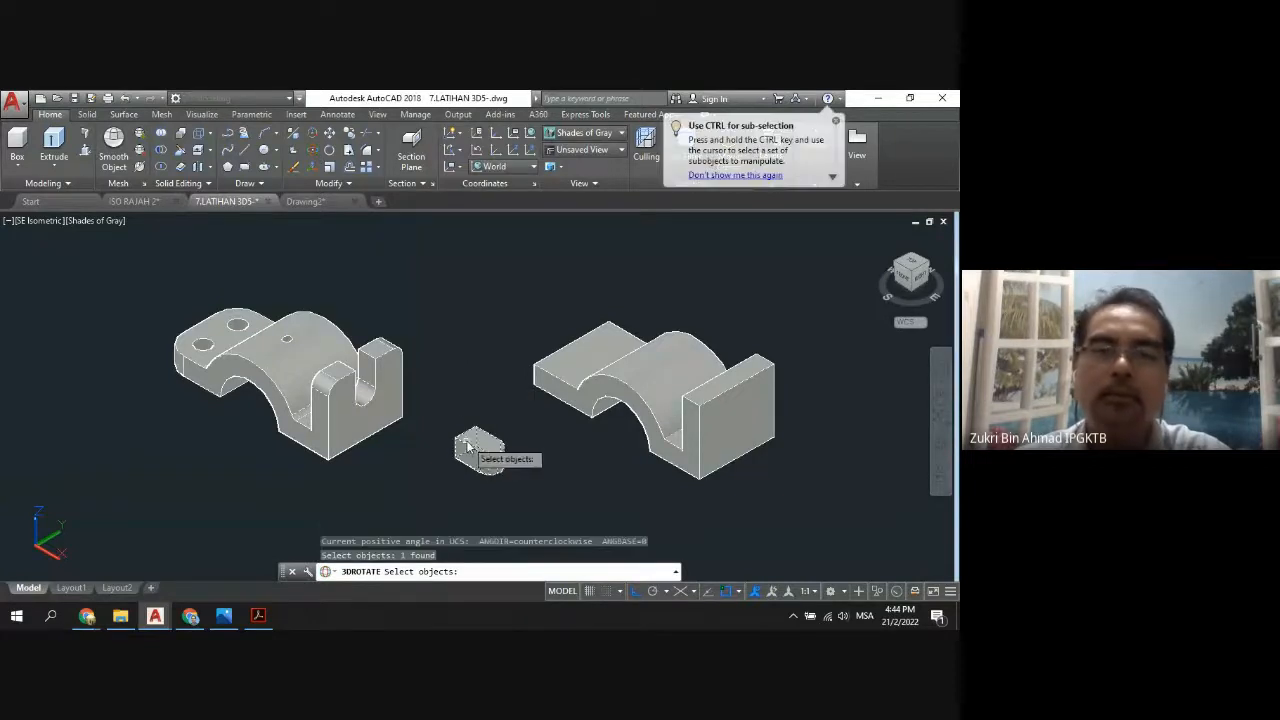
key("Return")
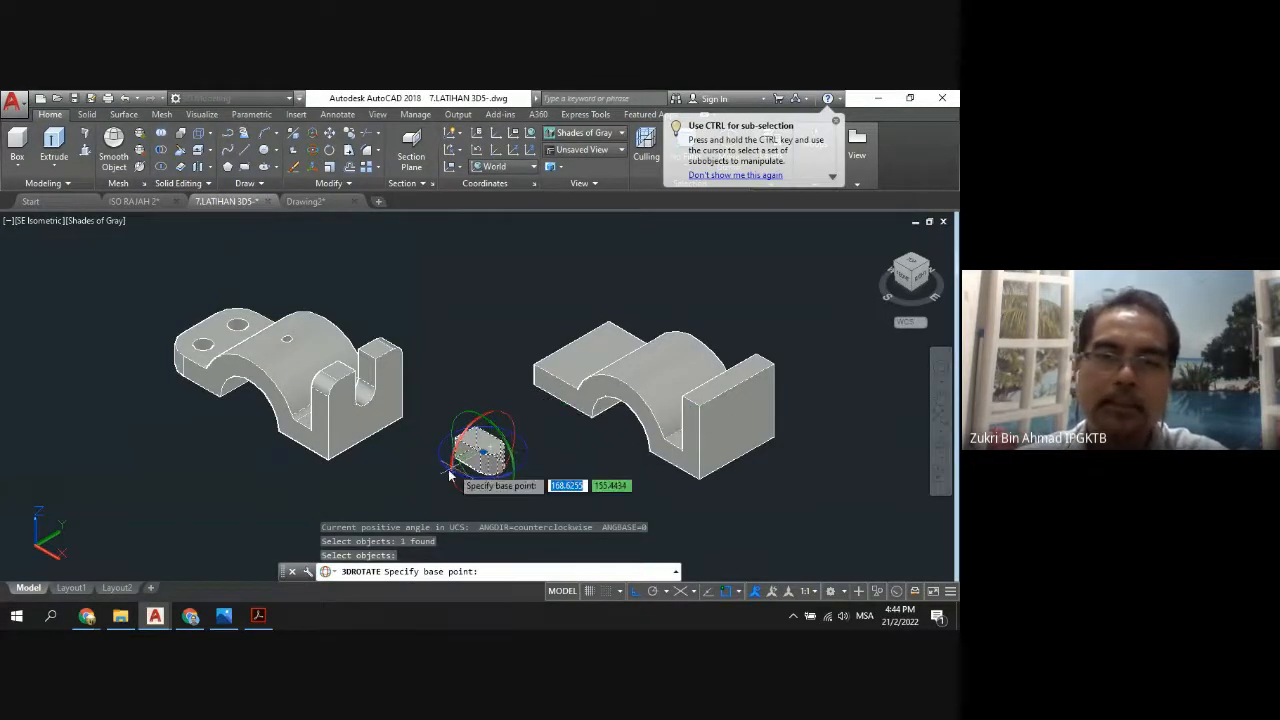
left_click(505, 441)
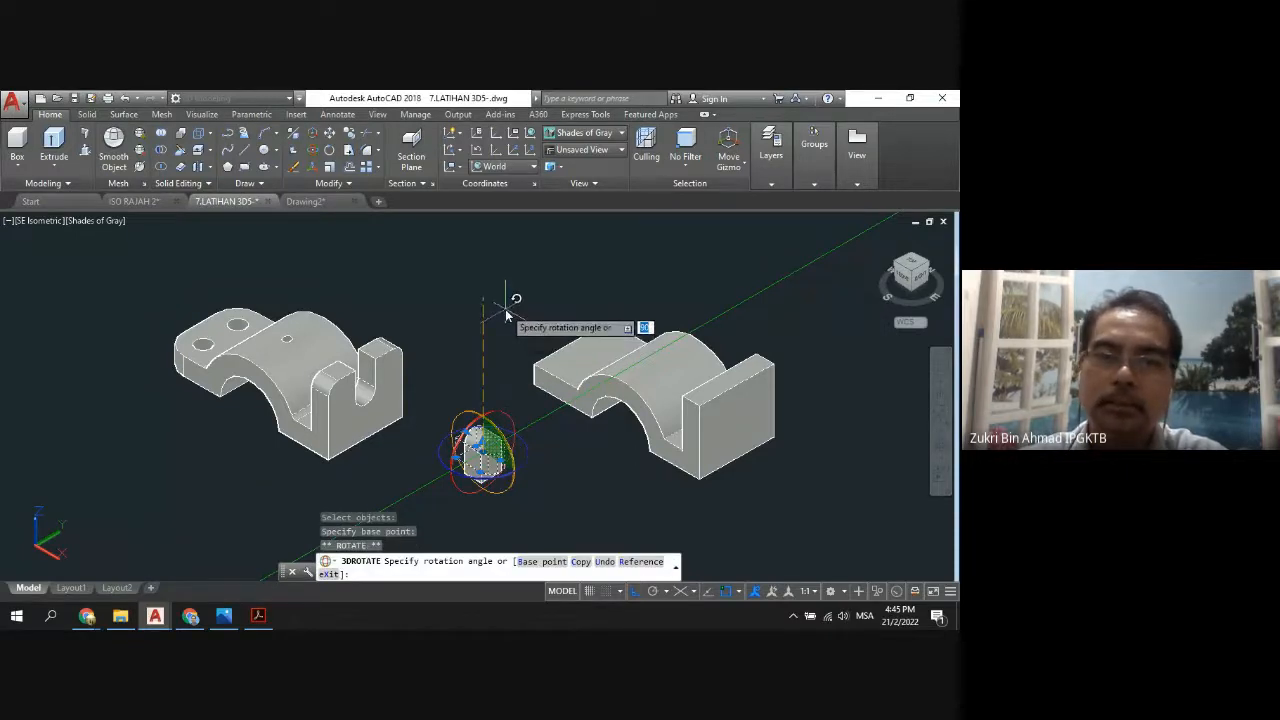
left_click(498, 537)
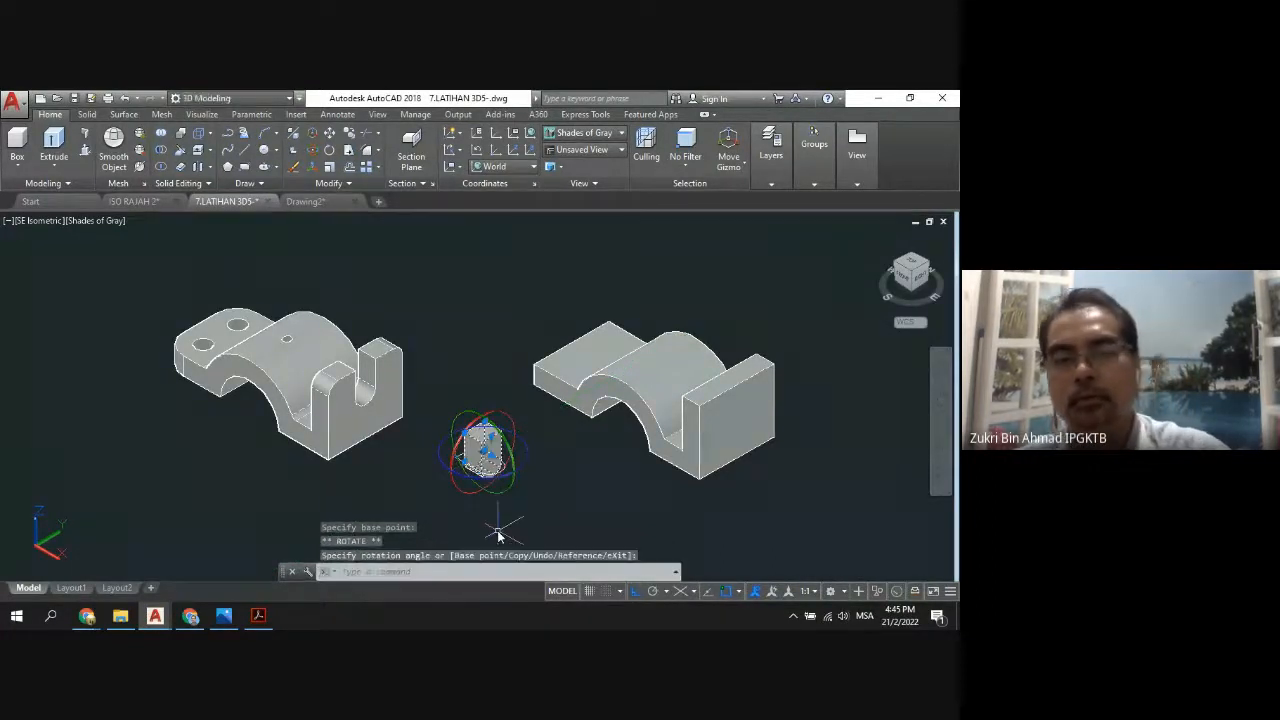
key("Return")
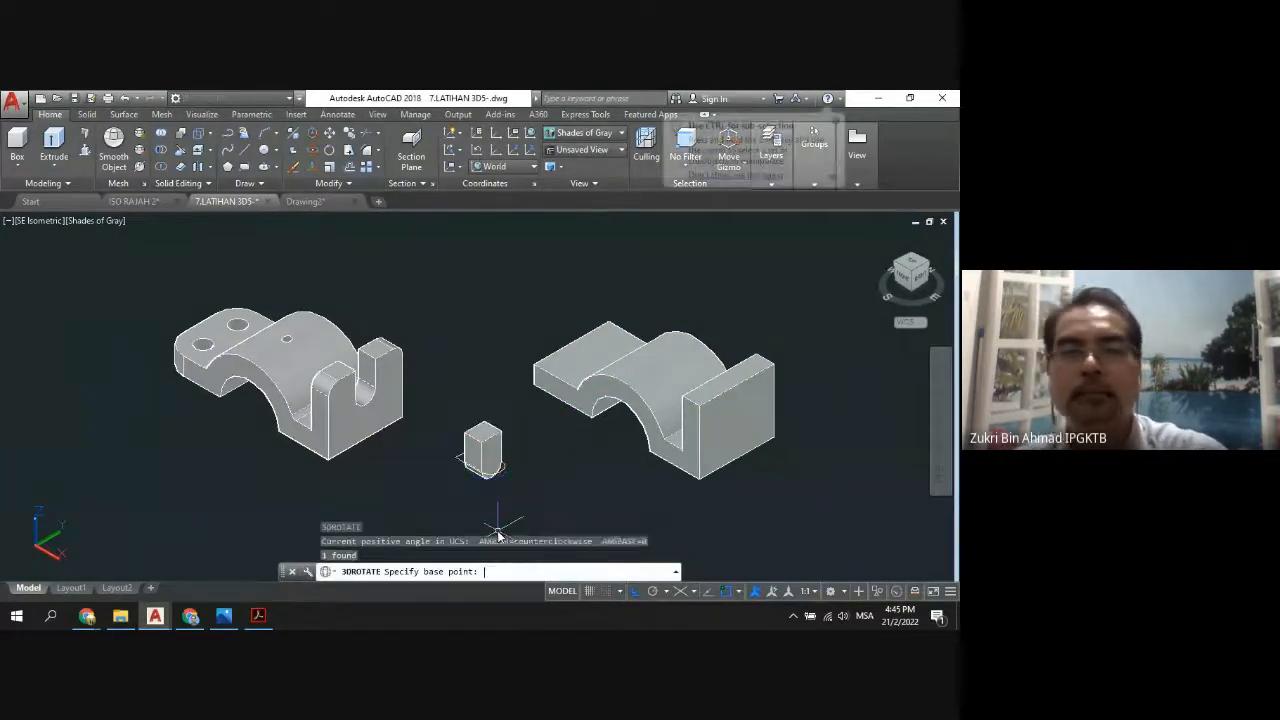
key("Escape")
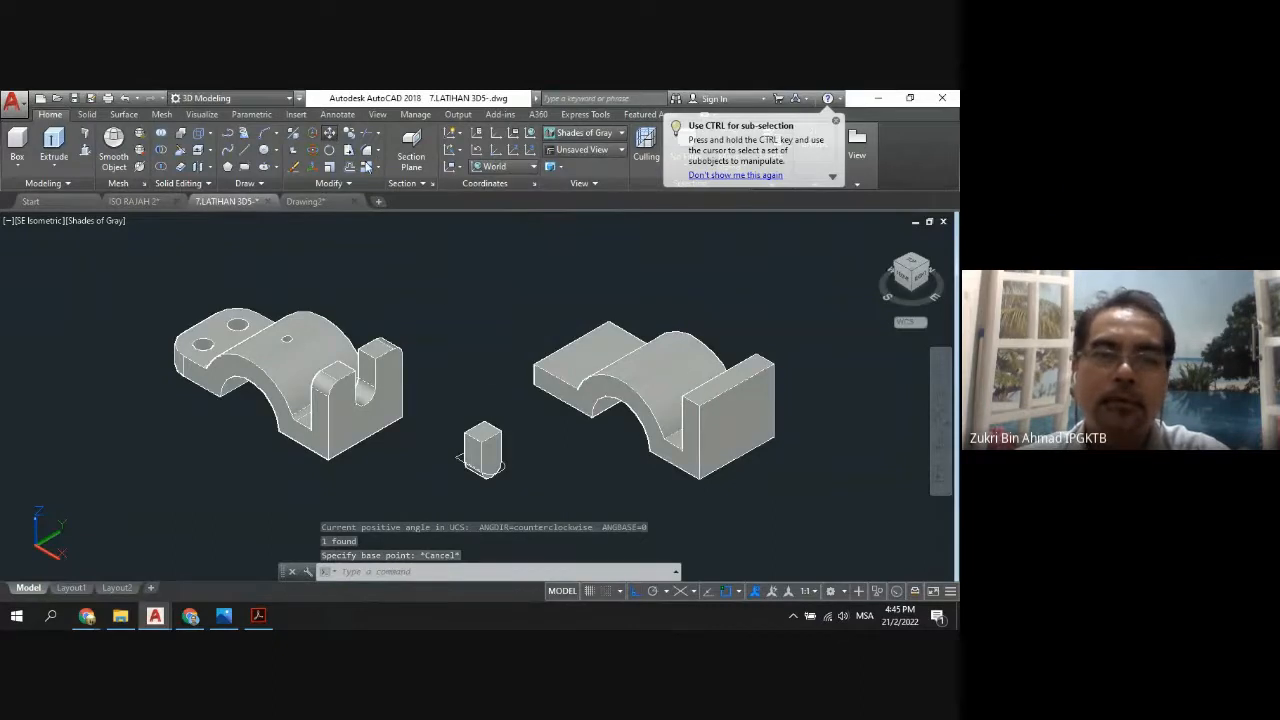
Move the slot solid by the midpoint of its upper back edge onto the midpoint of the upright wall's upper inner edge.
left_click(329, 132)
left_click(492, 437)
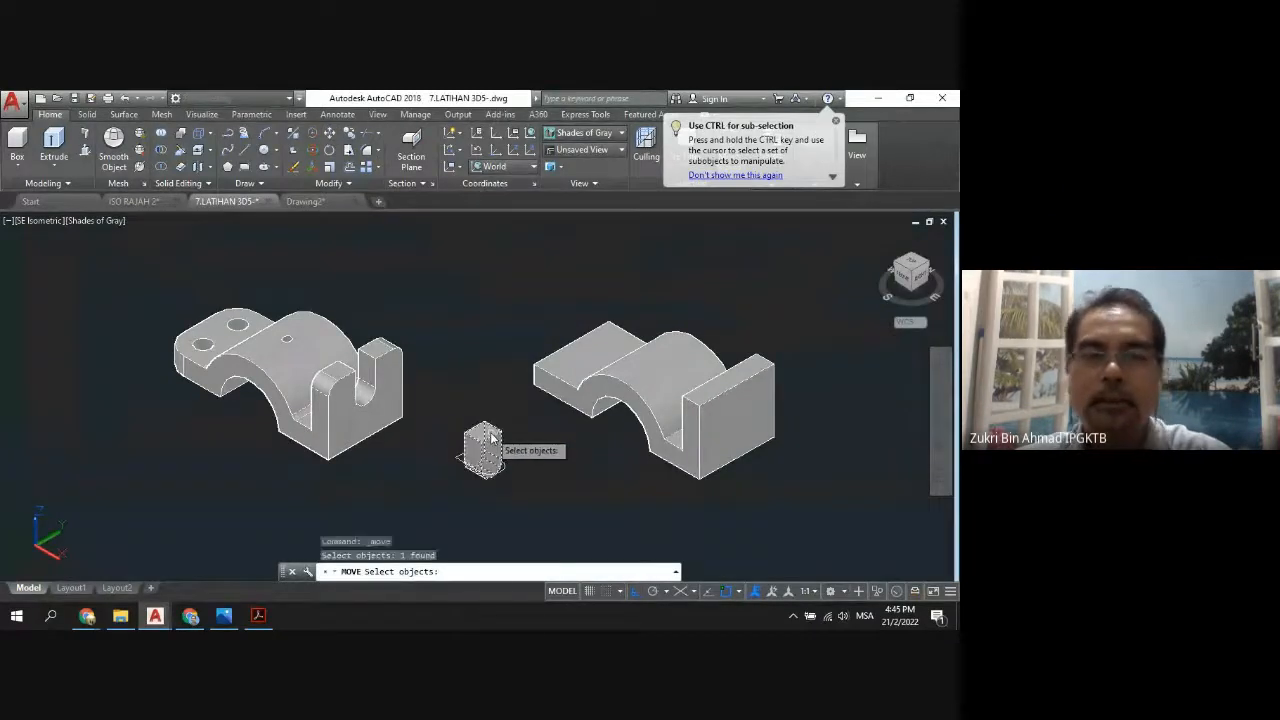
key("Return")
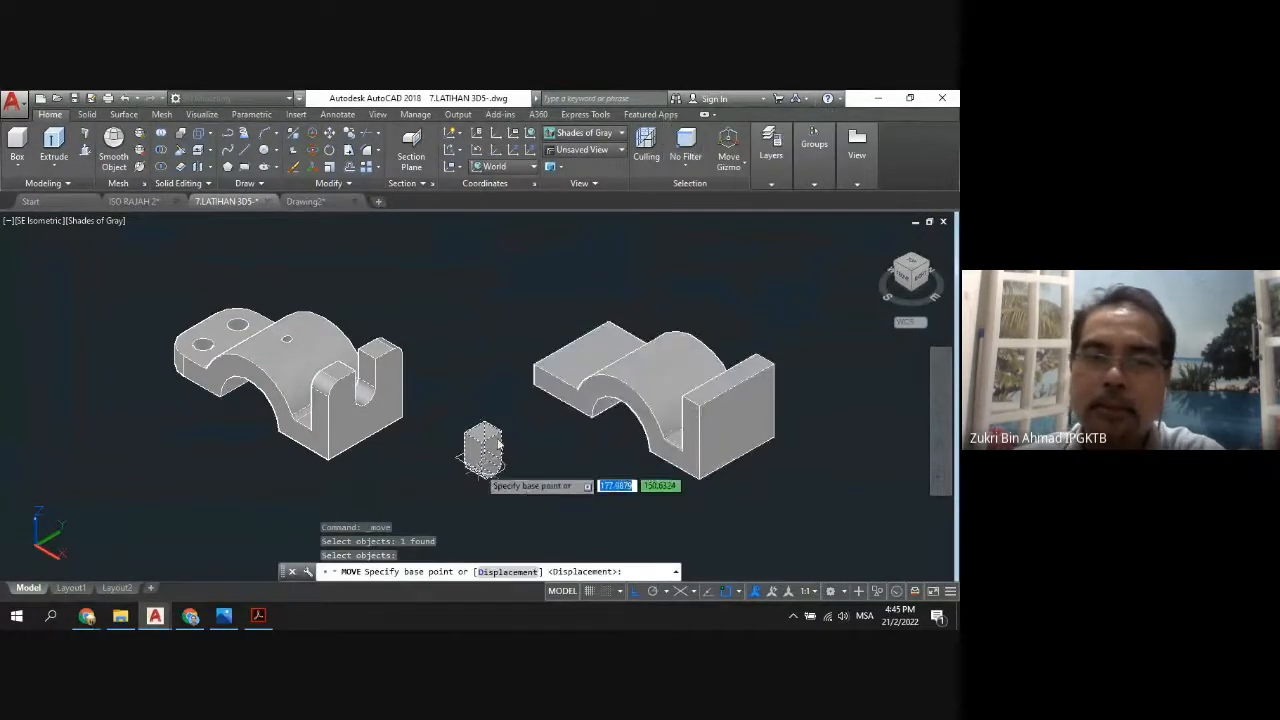
scroll(490, 440, "up", 4)
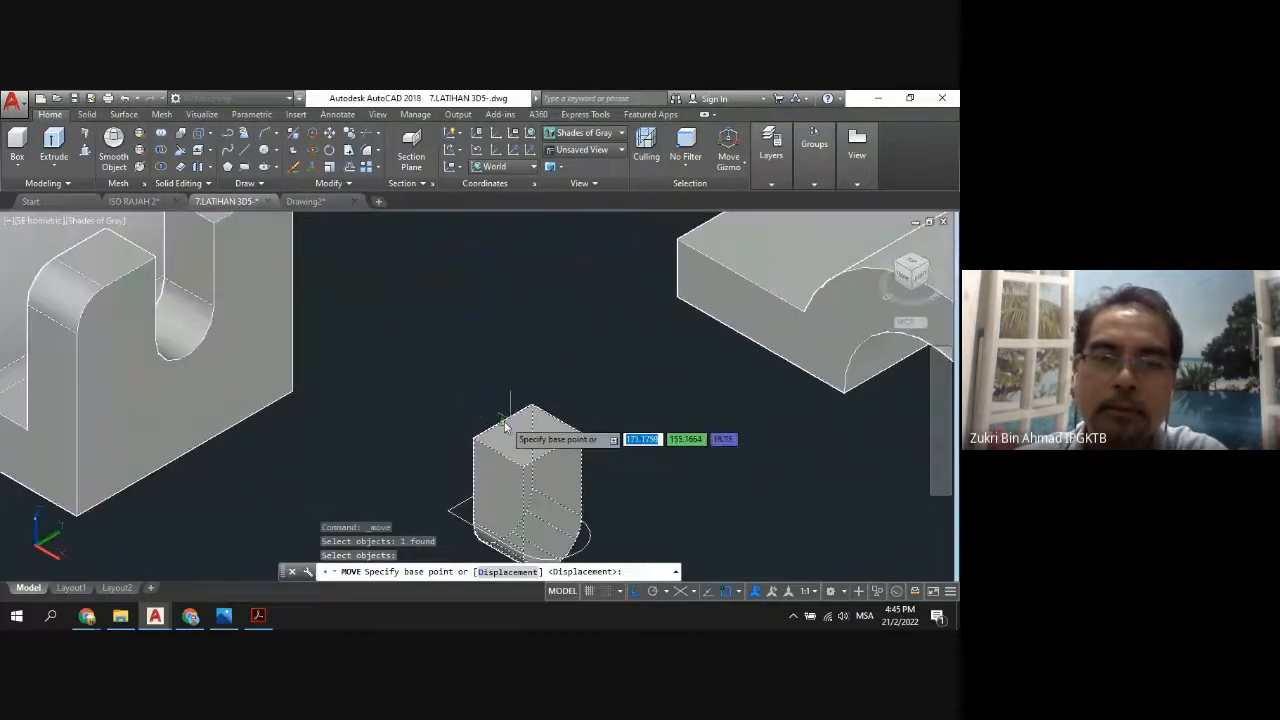
left_click(502, 425)
scroll(505, 425, "down", 4)
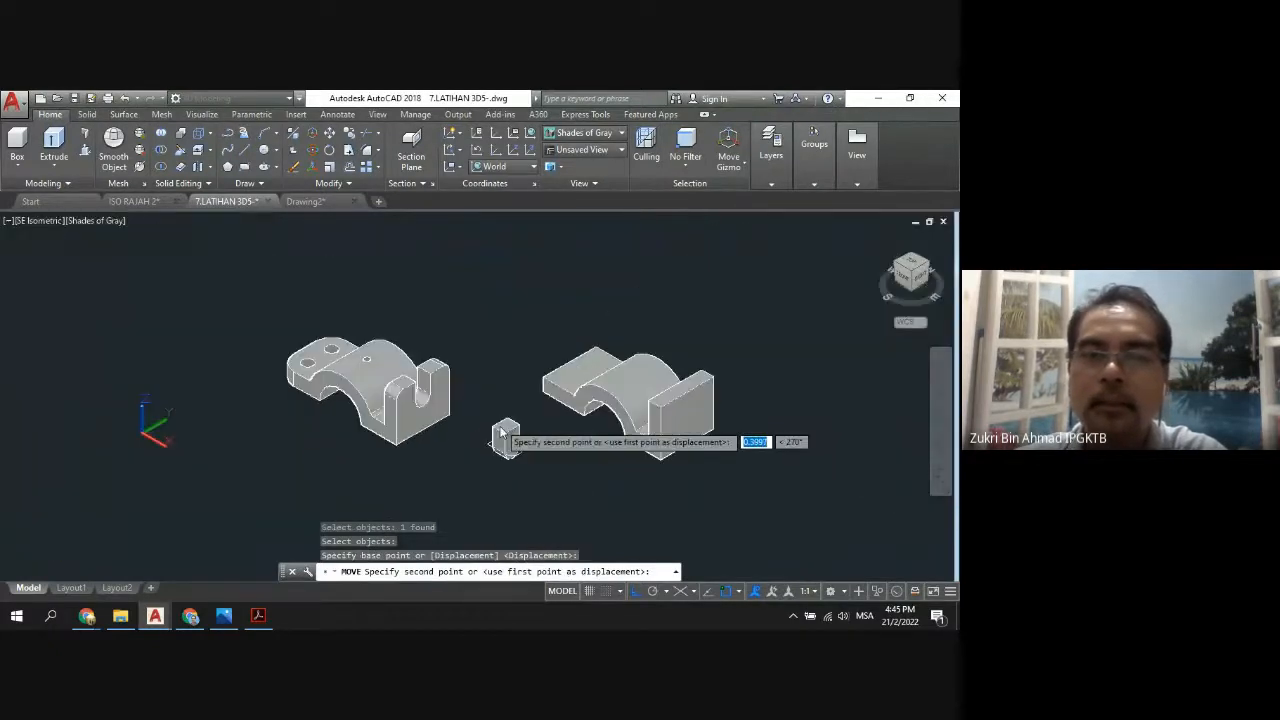
scroll(688, 397, "up", 3)
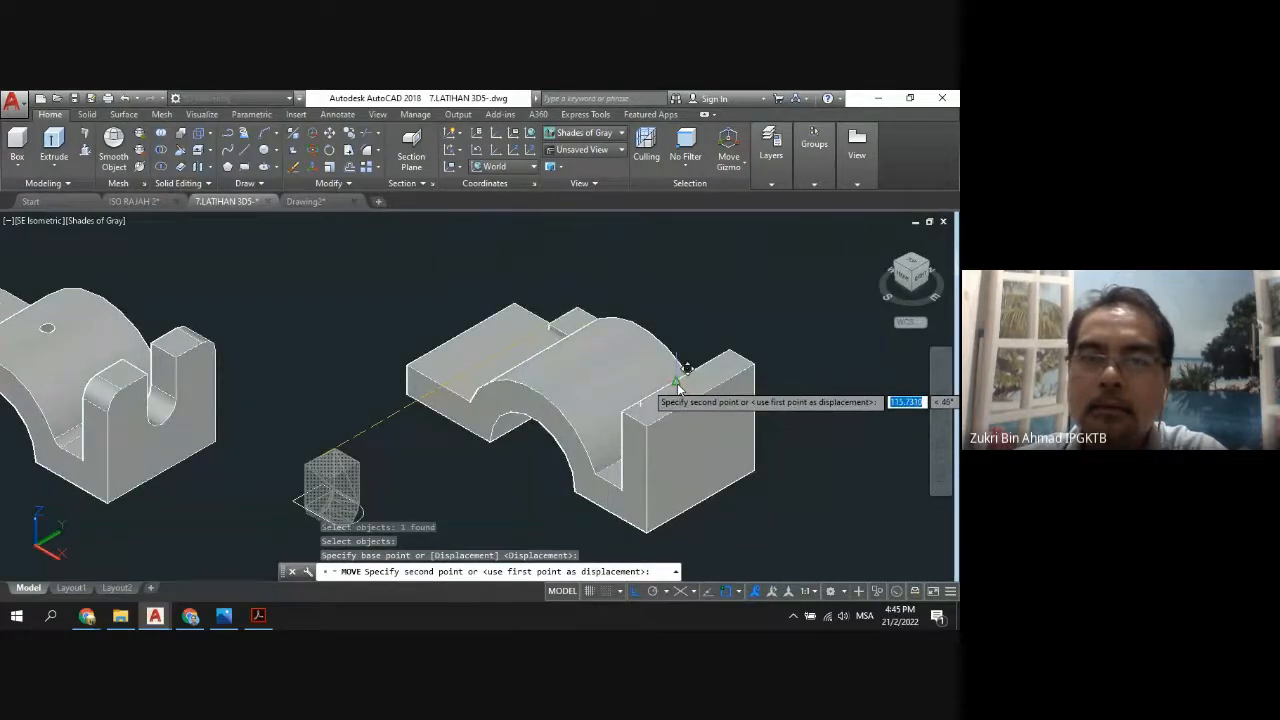
left_click(680, 390)
key("Return")
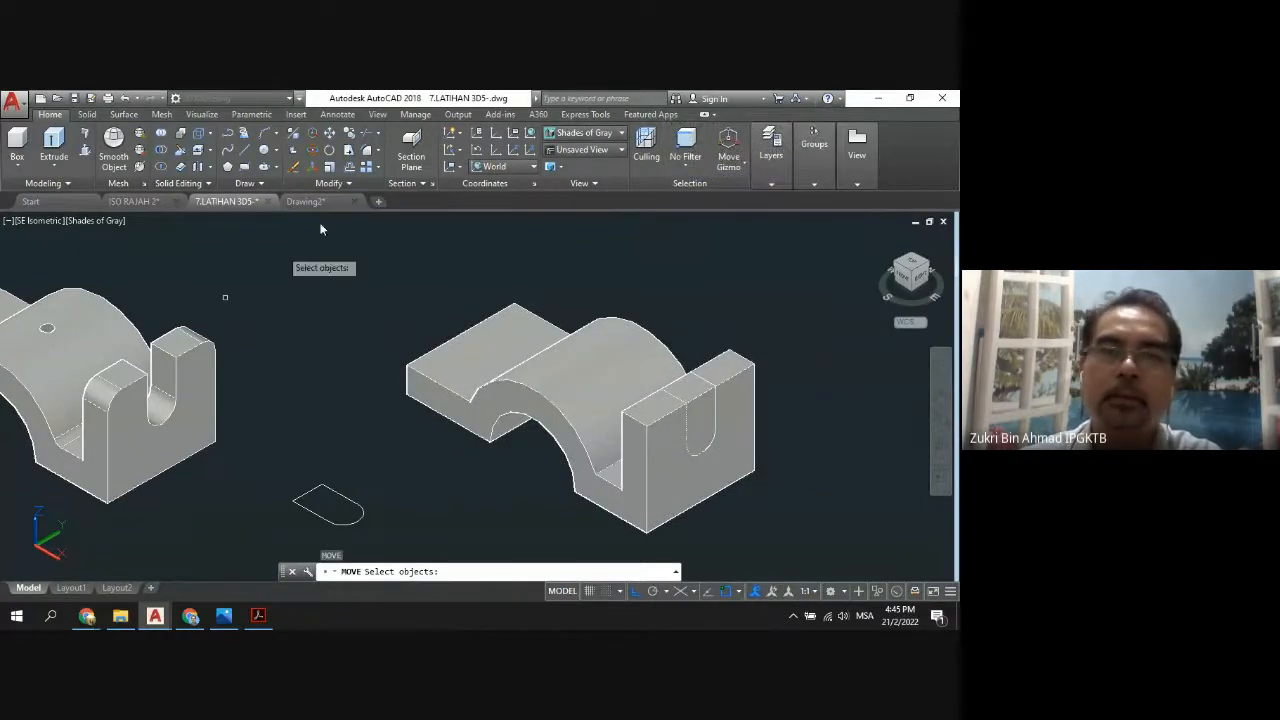
Examine the slot solid's placement inside the upright wall using the 2D Wireframe and Hidden visual styles.
left_click(622, 134)
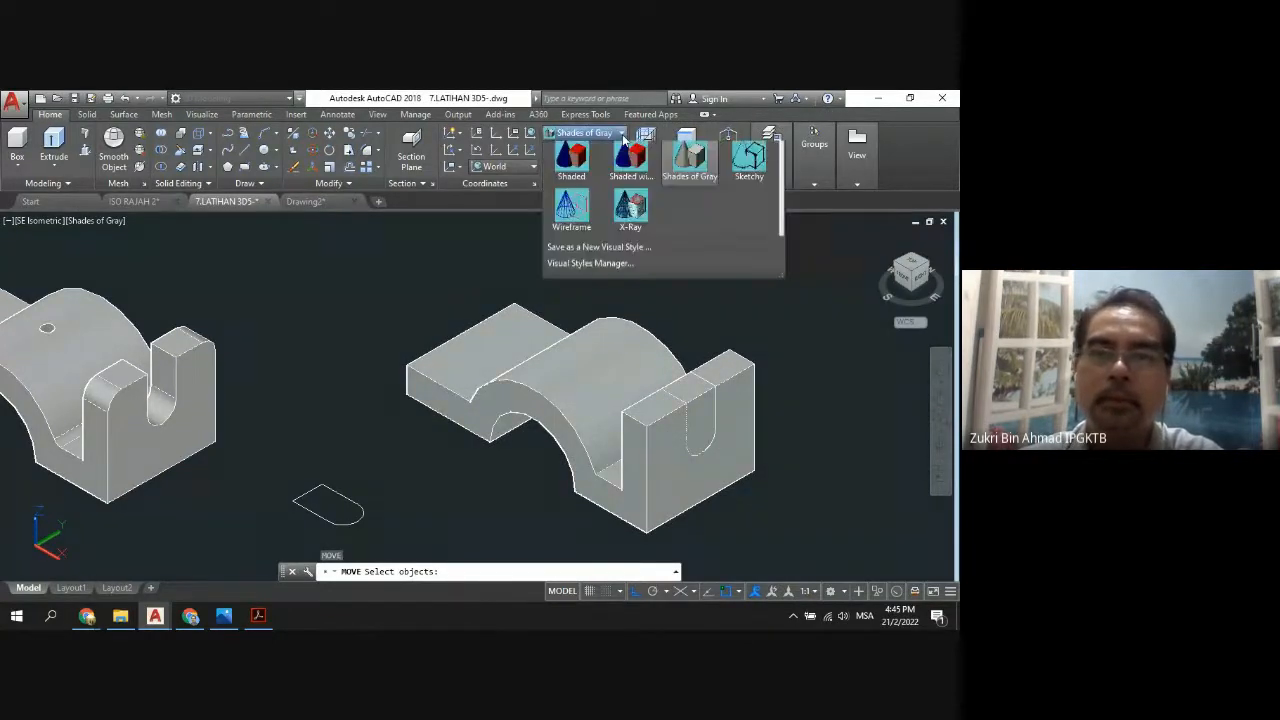
left_click(574, 165)
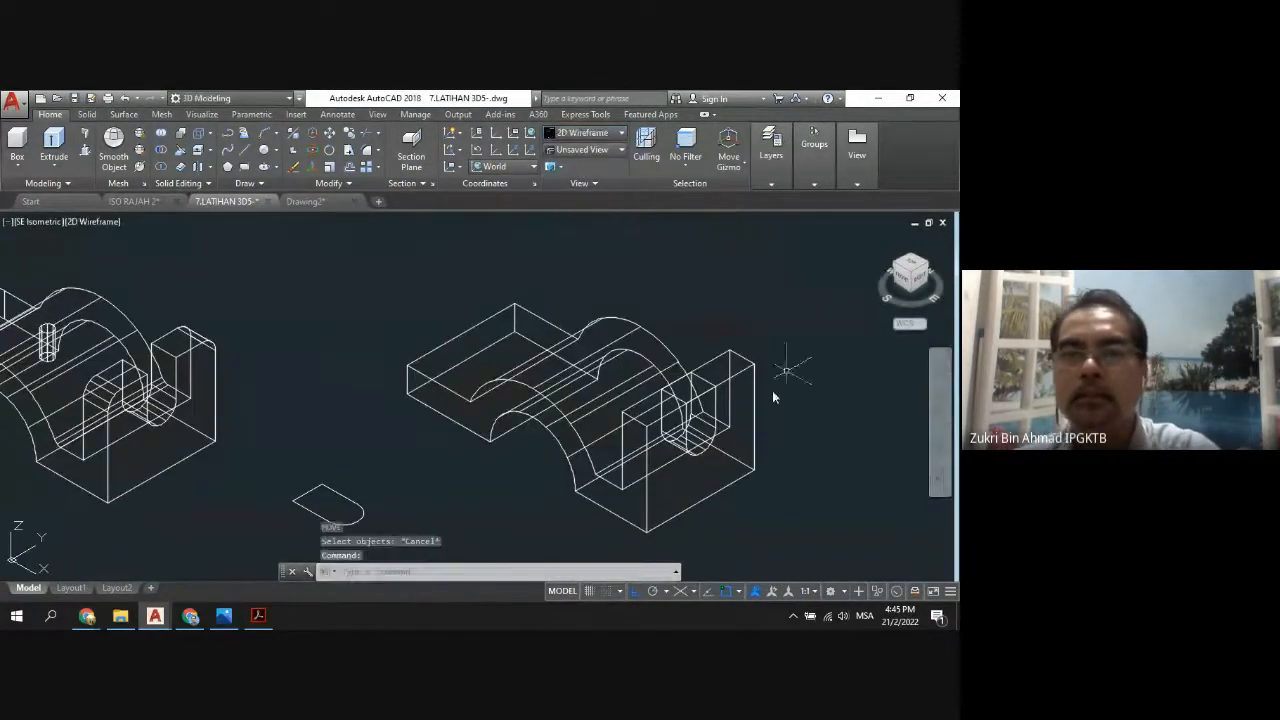
scroll(678, 432, "up", 2)
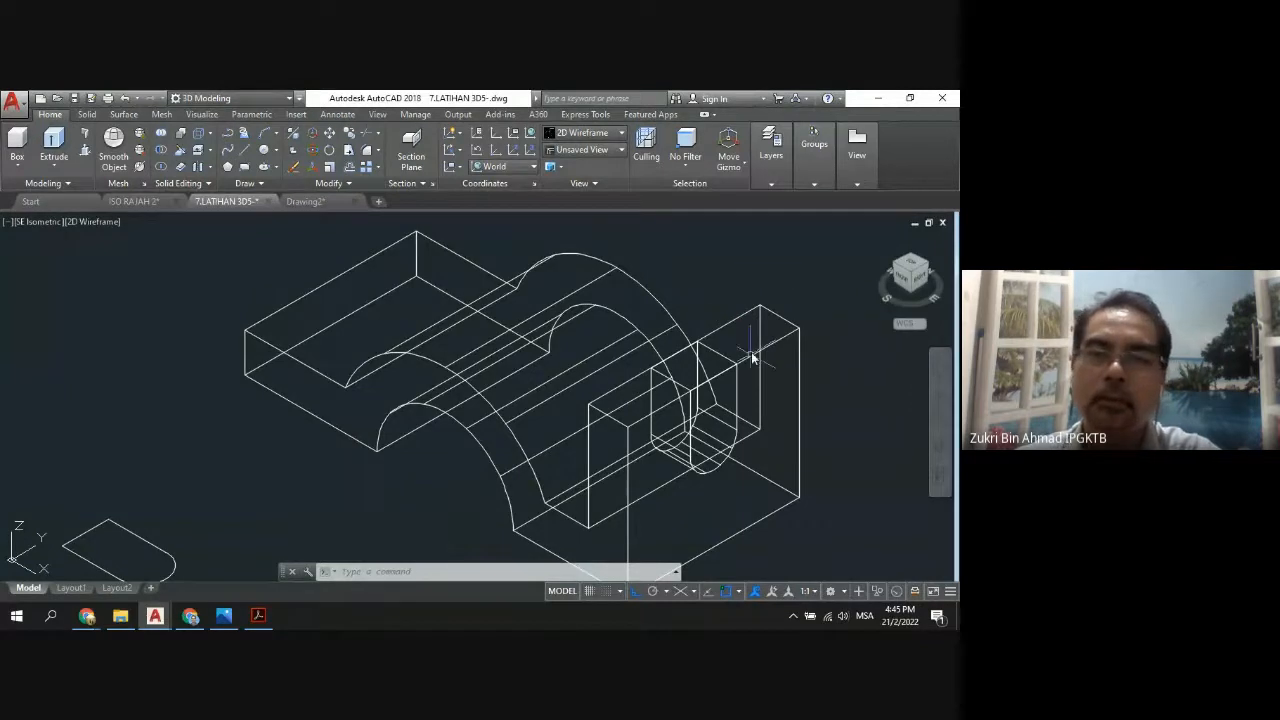
left_click(622, 134)
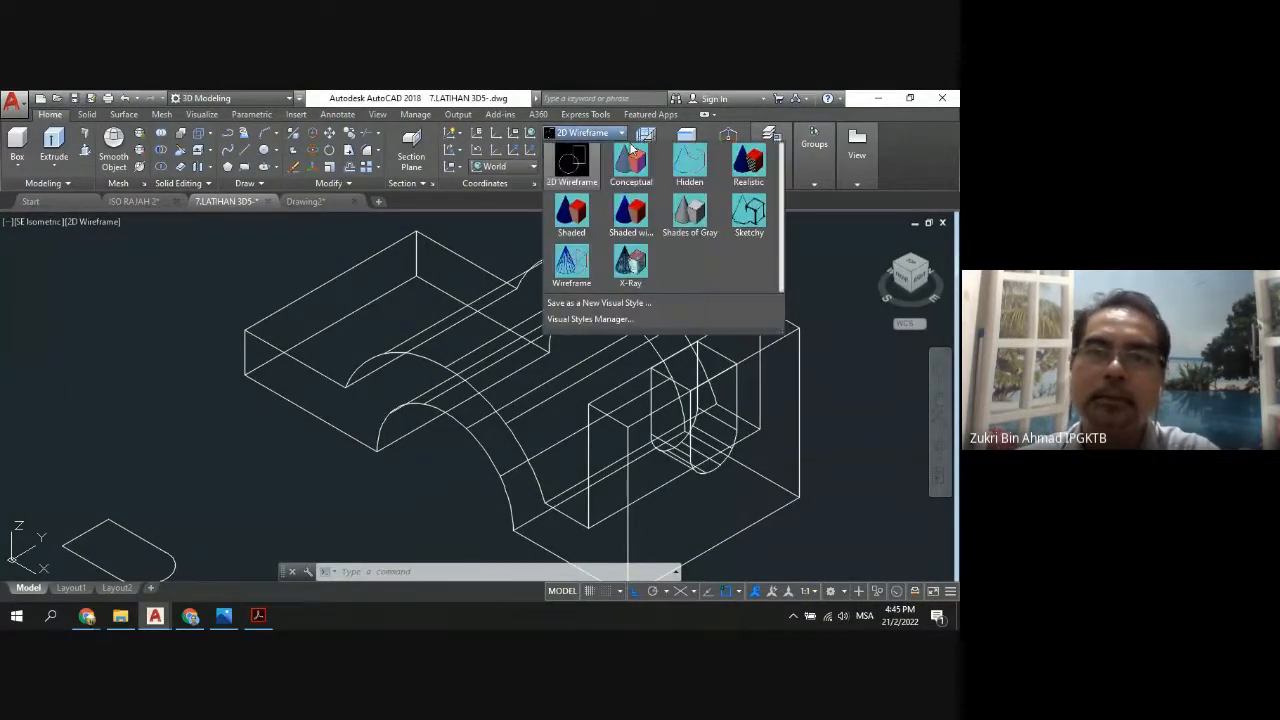
left_click(682, 167)
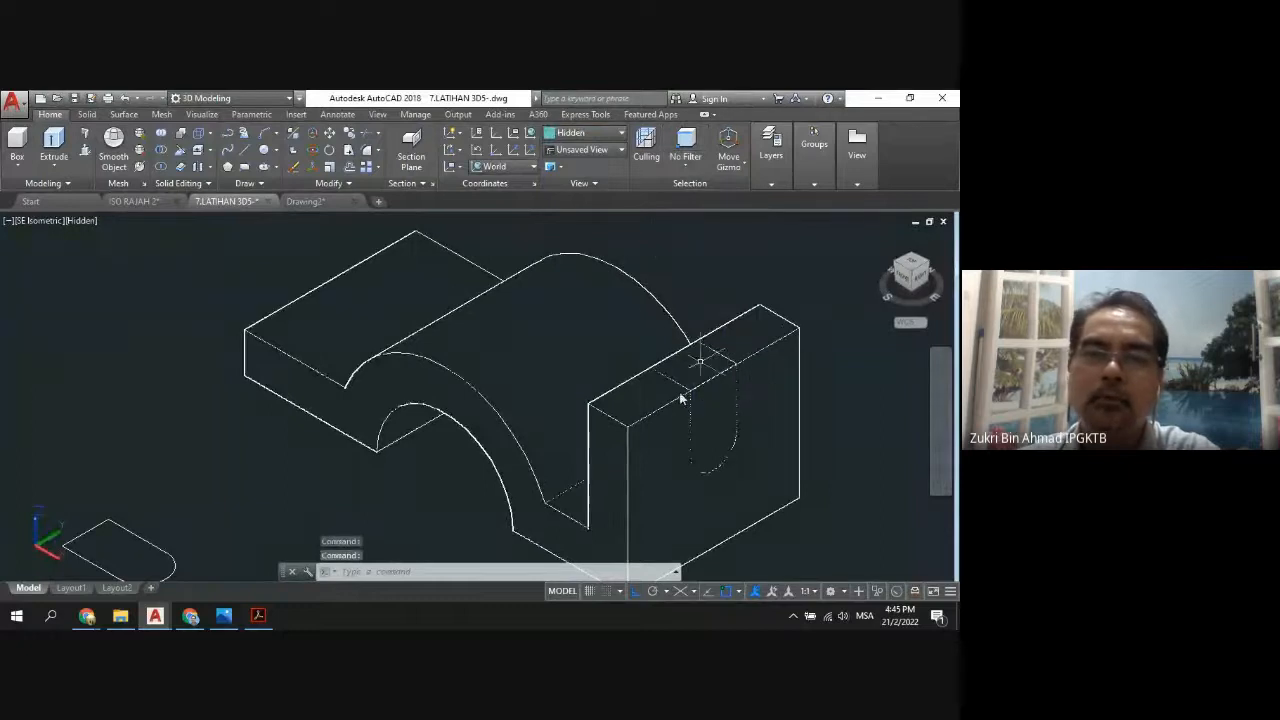
Subtract the U-shaped slot solid from the frame guide body to cut the slot in the upright wall.
left_click(163, 152)
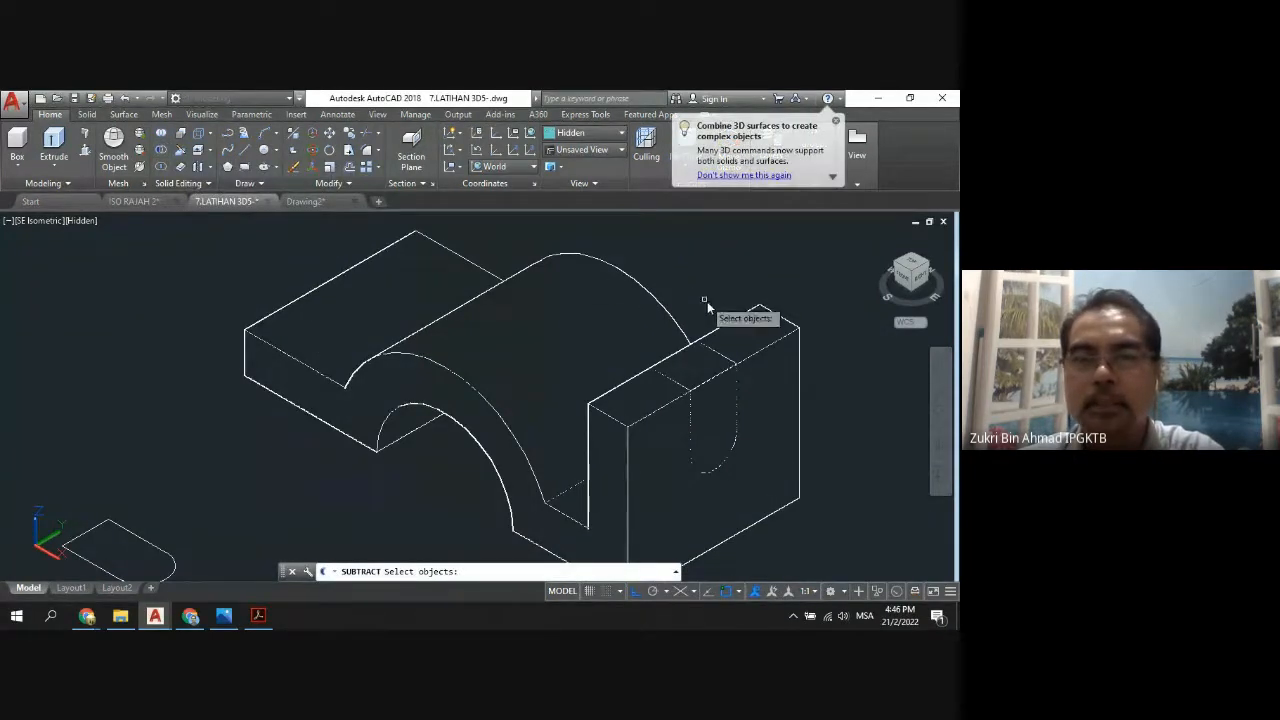
left_click(740, 318)
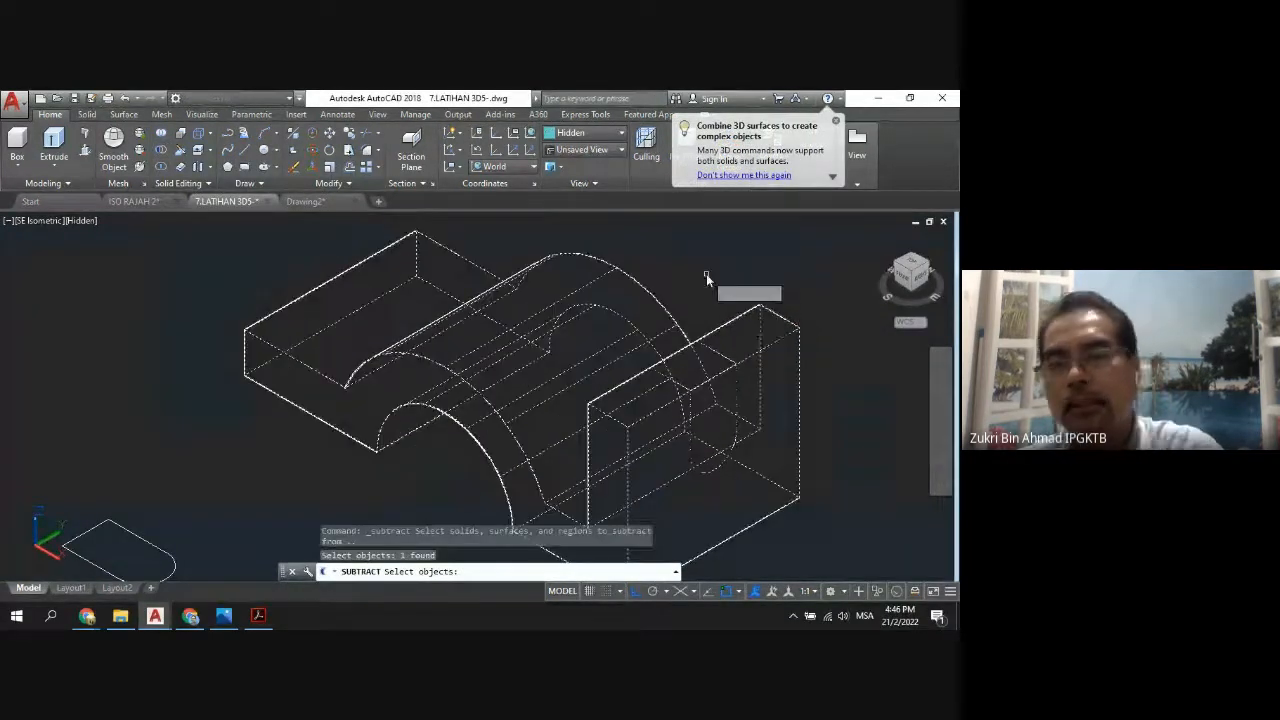
key("Return")
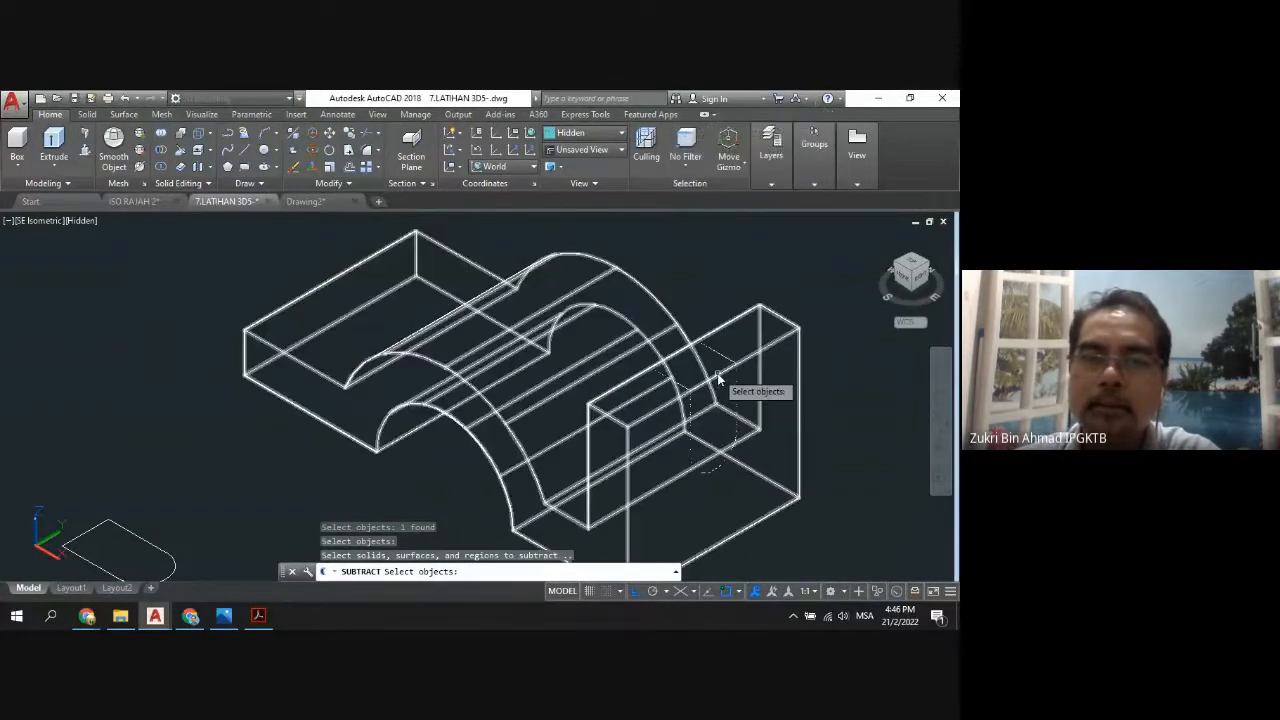
left_click(695, 422)
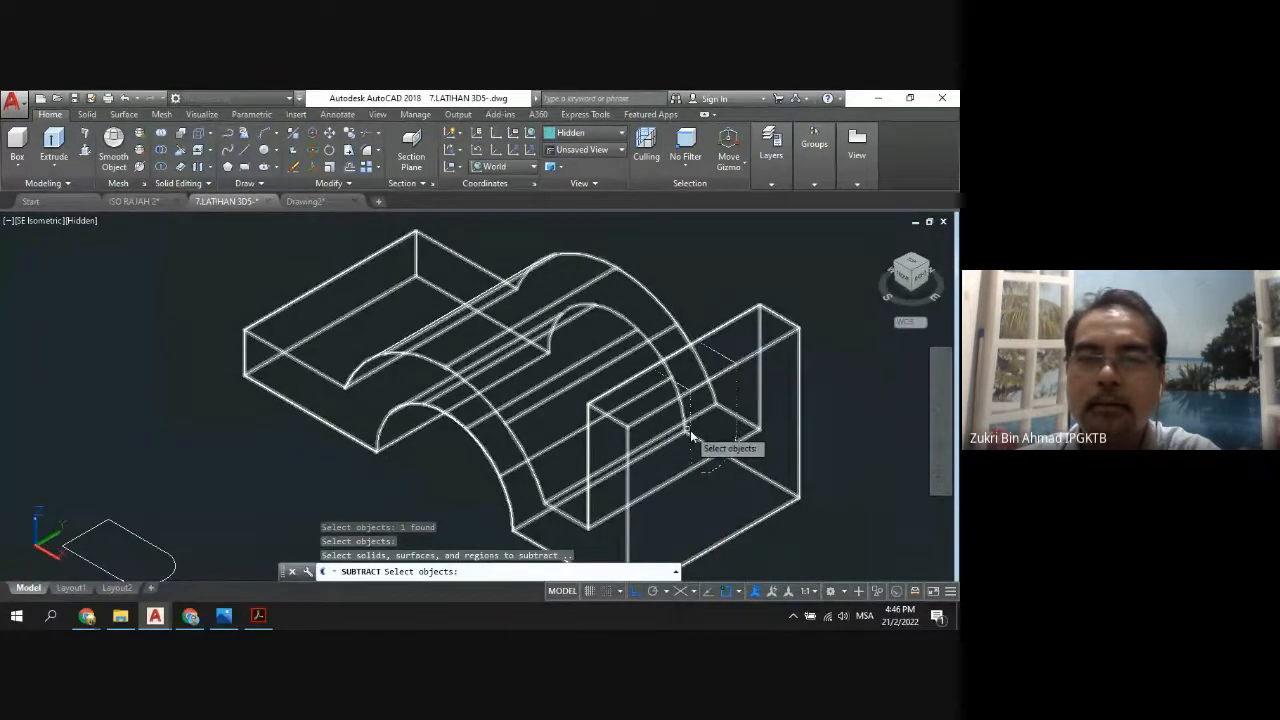
left_click(692, 436)
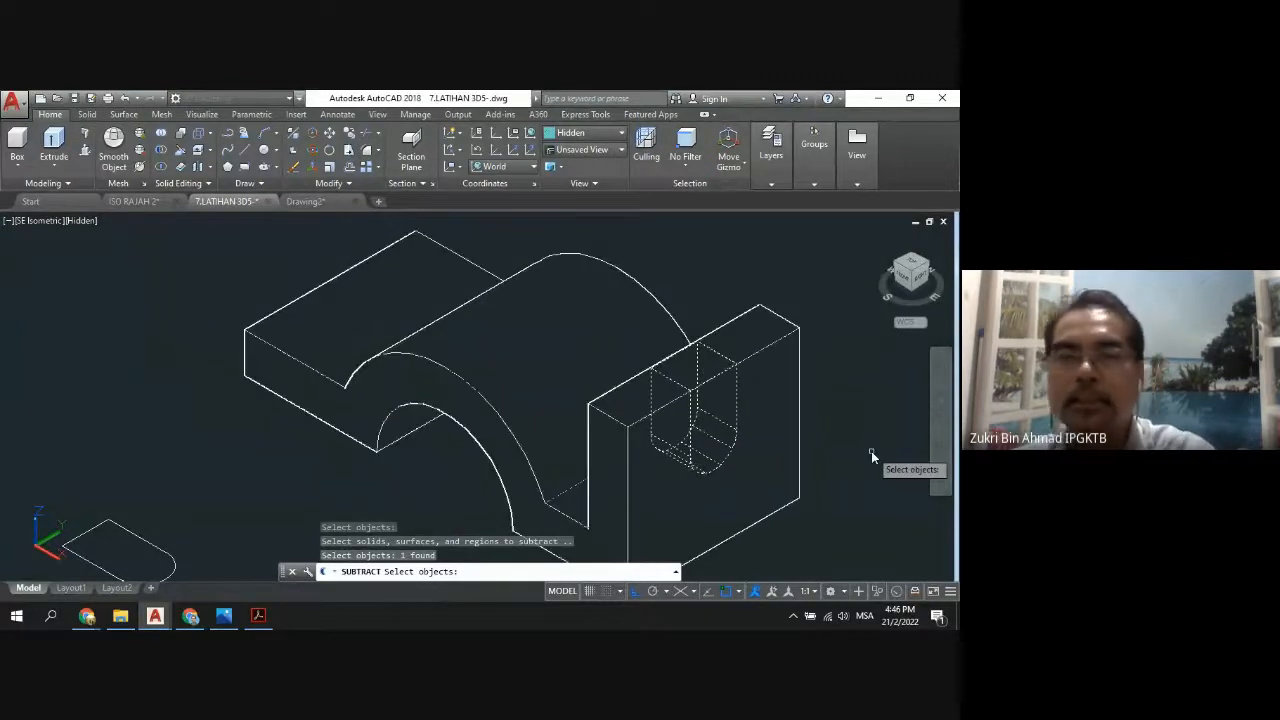
key("Return")
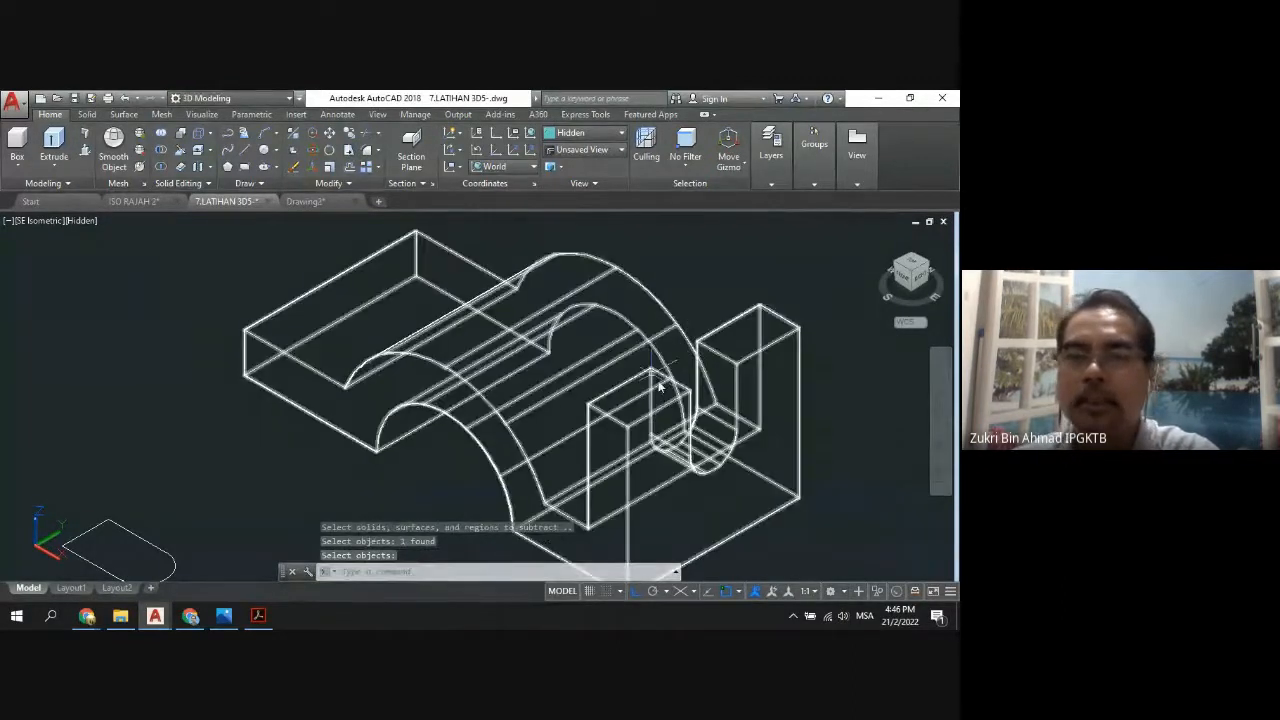
scroll(691, 385, "down", 4)
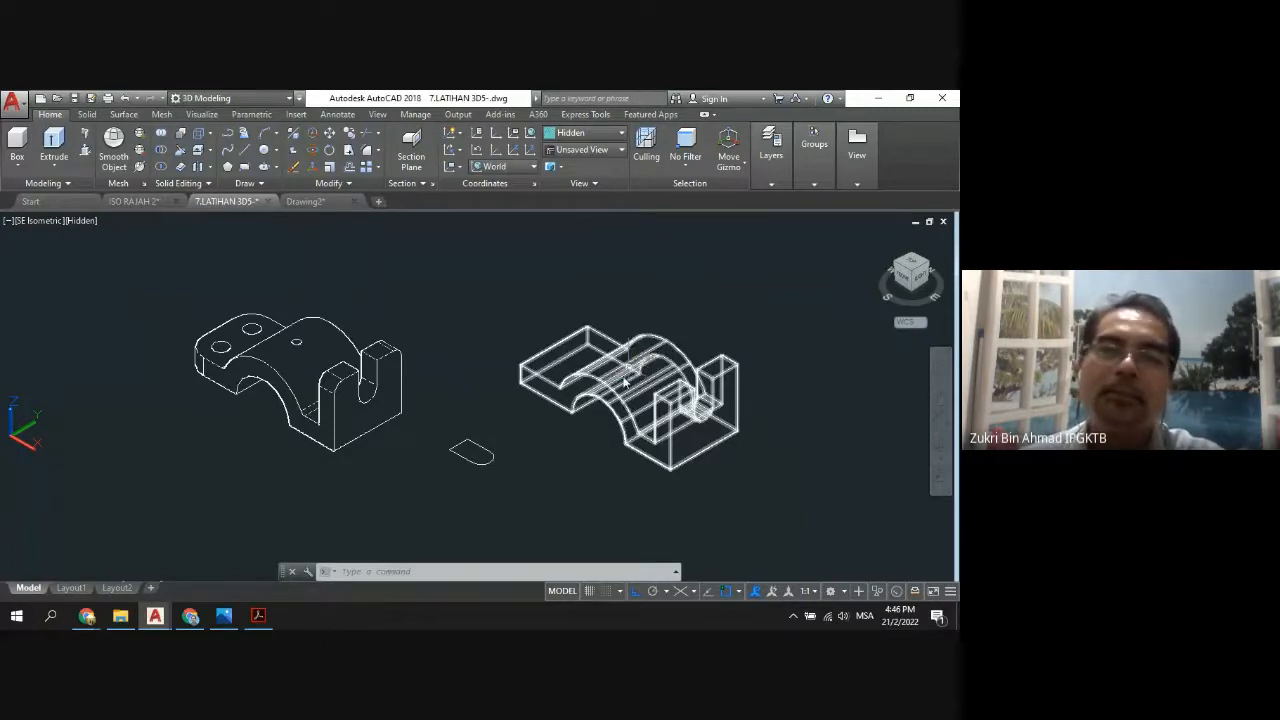
scroll(630, 372, "up", 3)
scroll(581, 409, "down", 3)
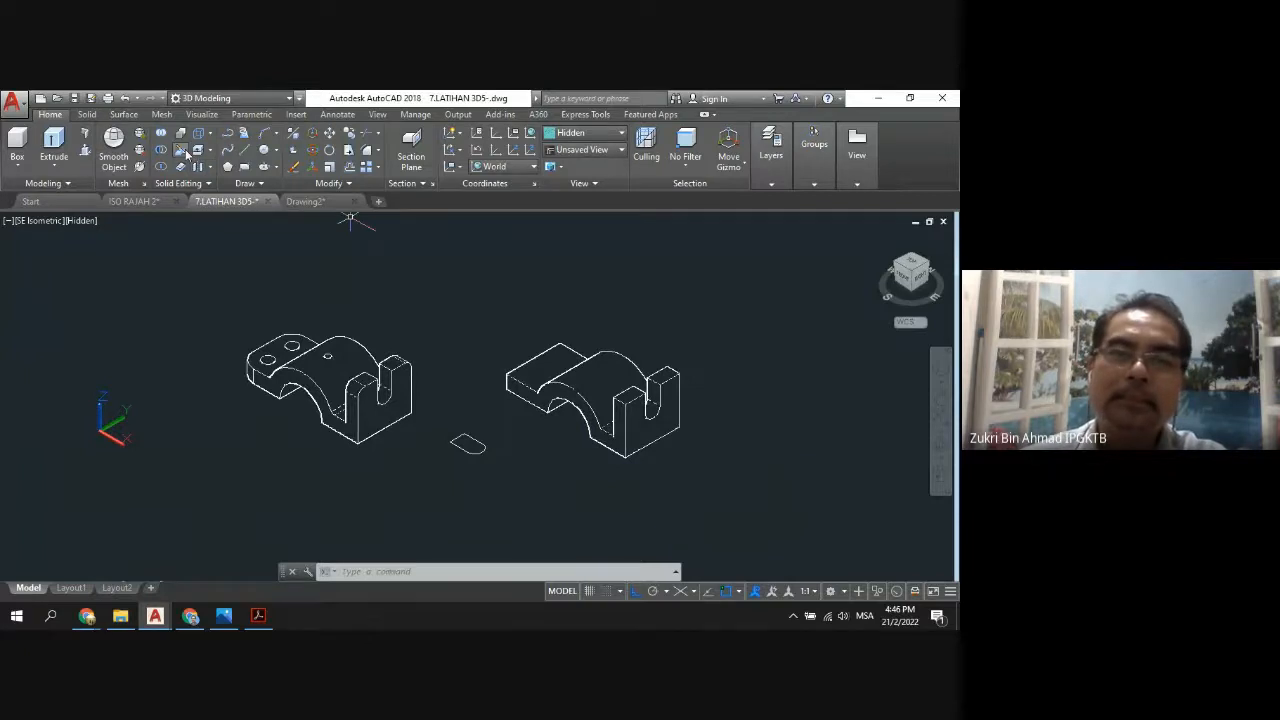
Draw a circle of diameter 5 in the empty space in front of the body, taking the size from the Fig. 6.70 reference image.
left_click(265, 151)
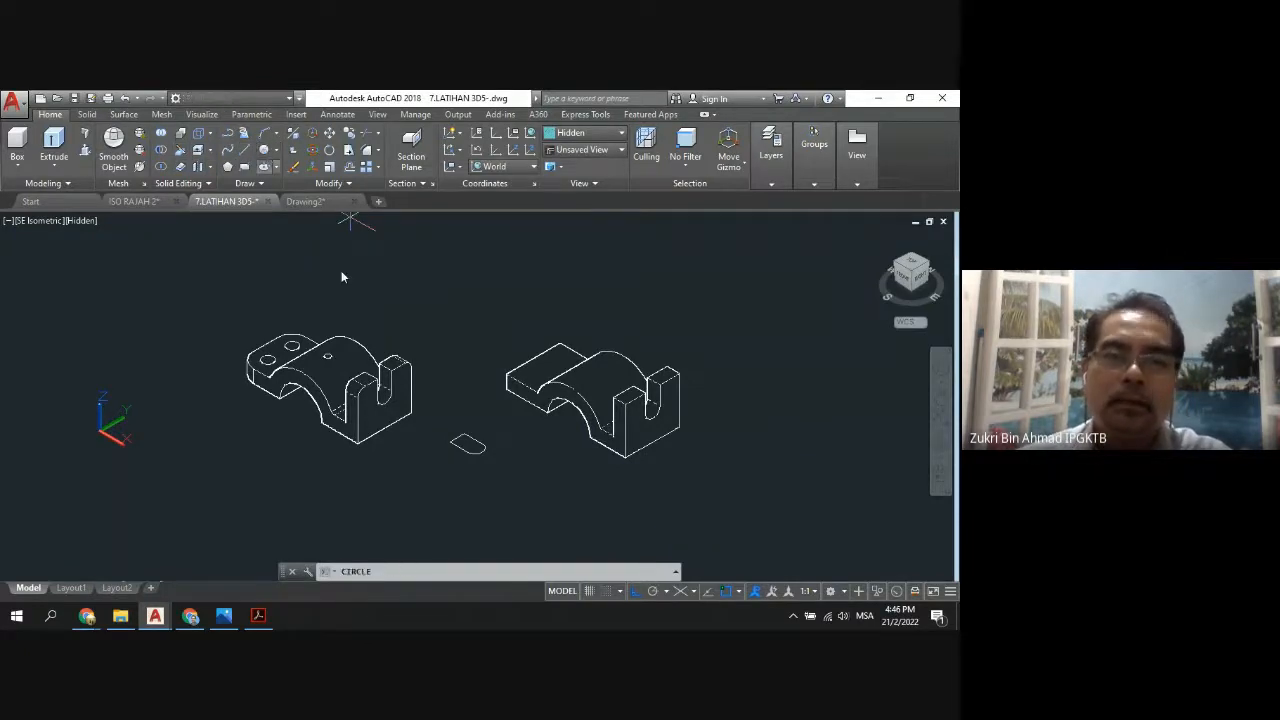
left_click(505, 479)
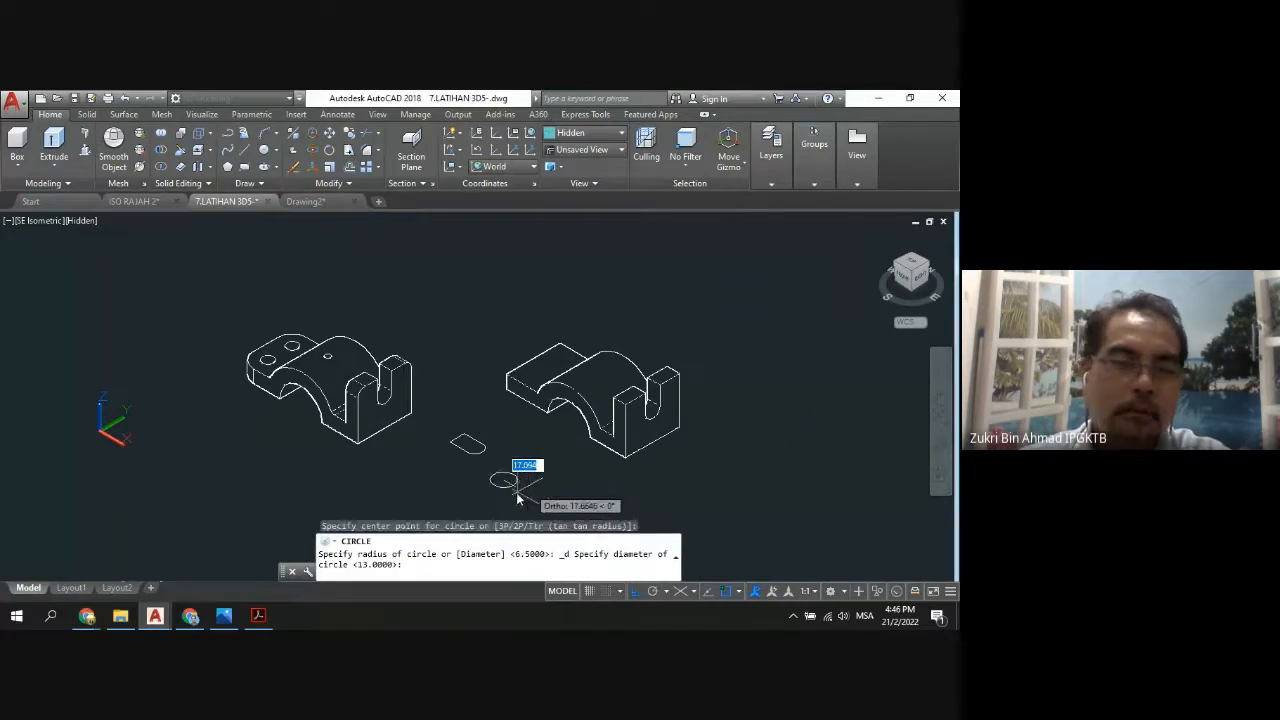
left_click(230, 619)
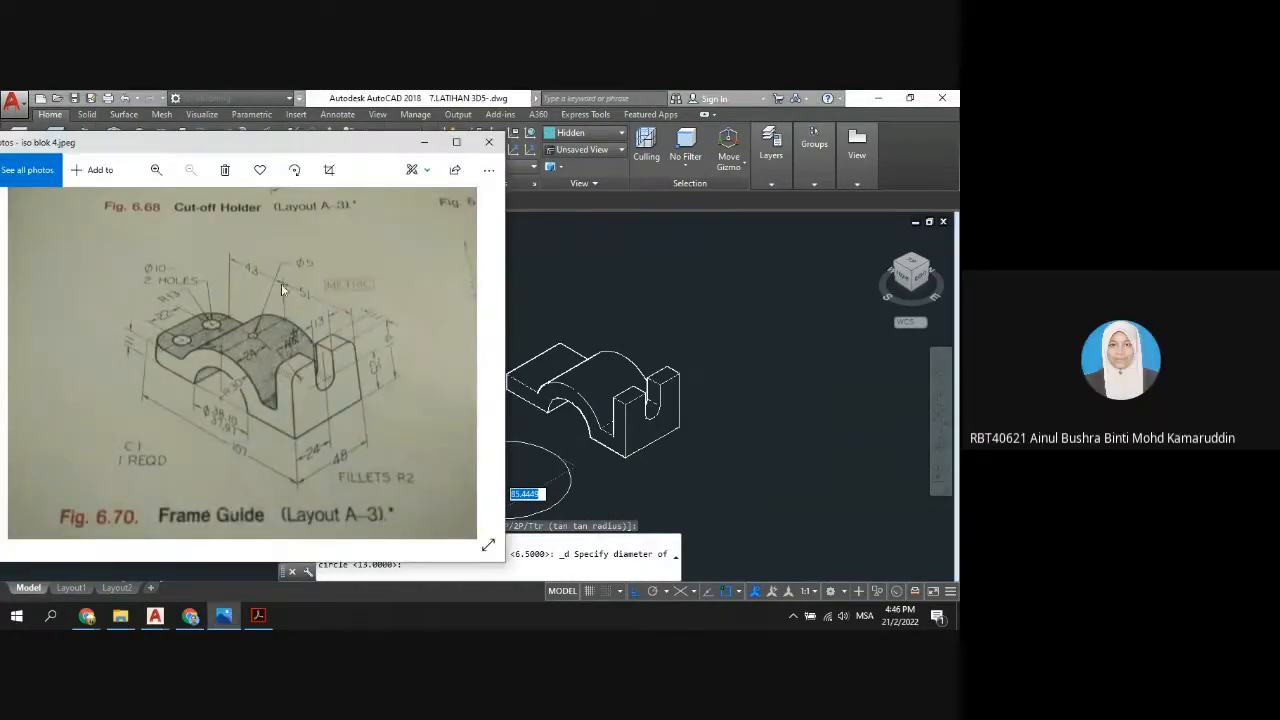
left_click(424, 142)
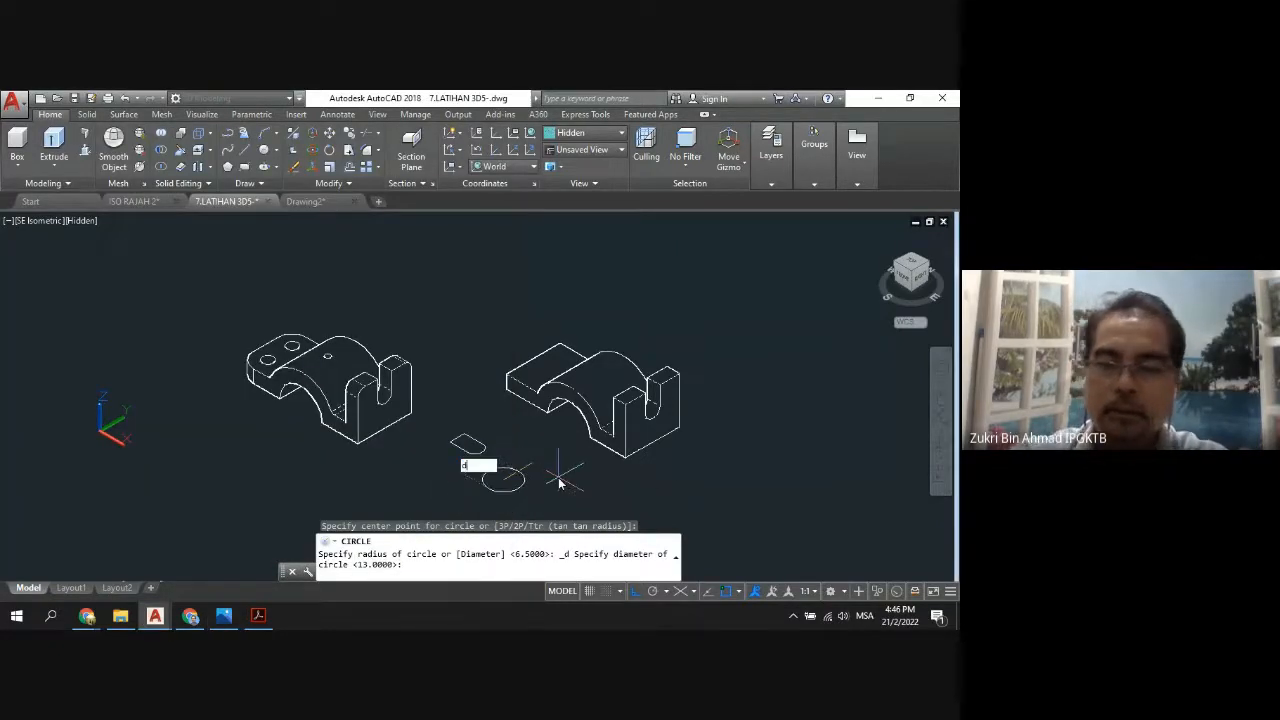
key("Return")
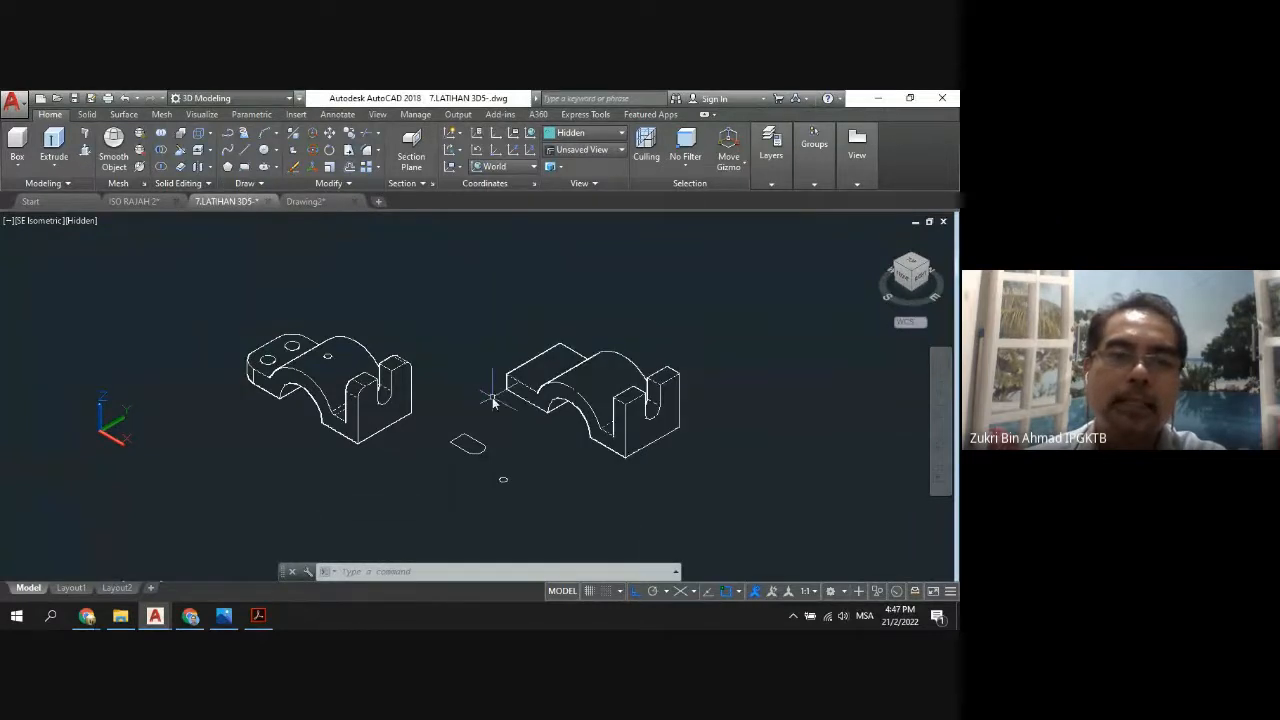
Presspull the small circle to a height of 15 to form the cylinder for the arch hole.
left_click(265, 151)
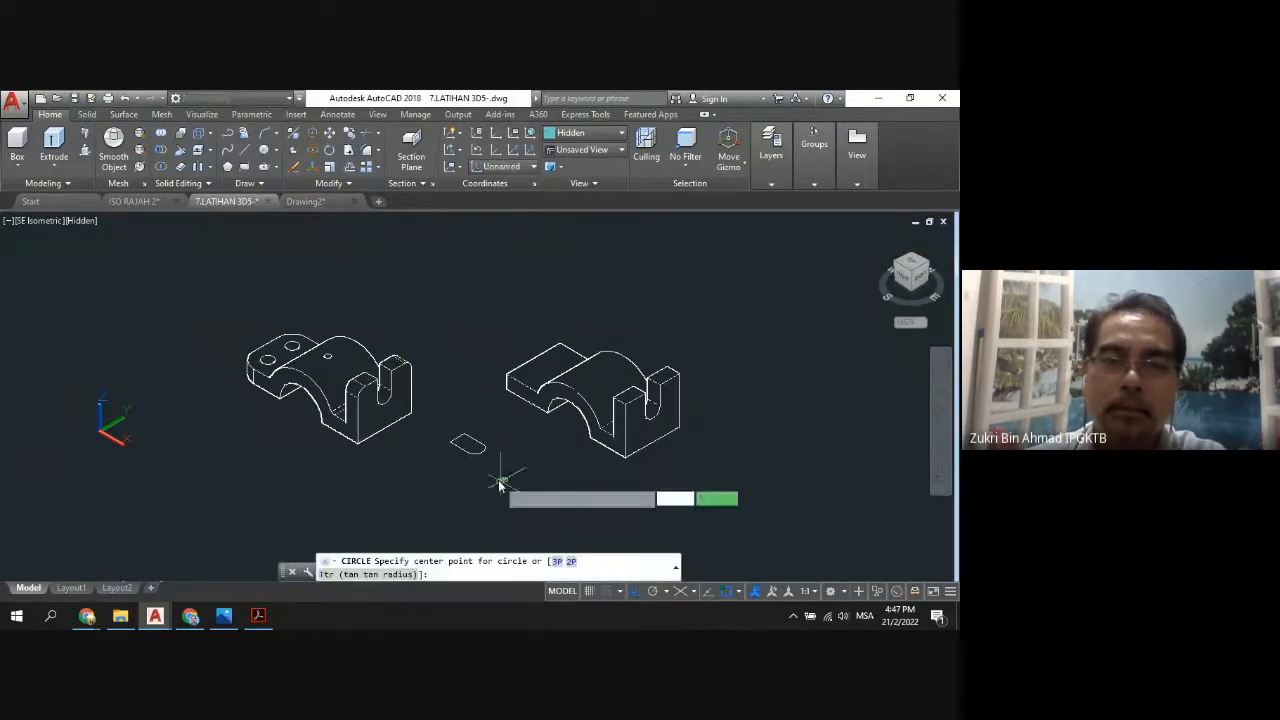
scroll(505, 486, "up", 3)
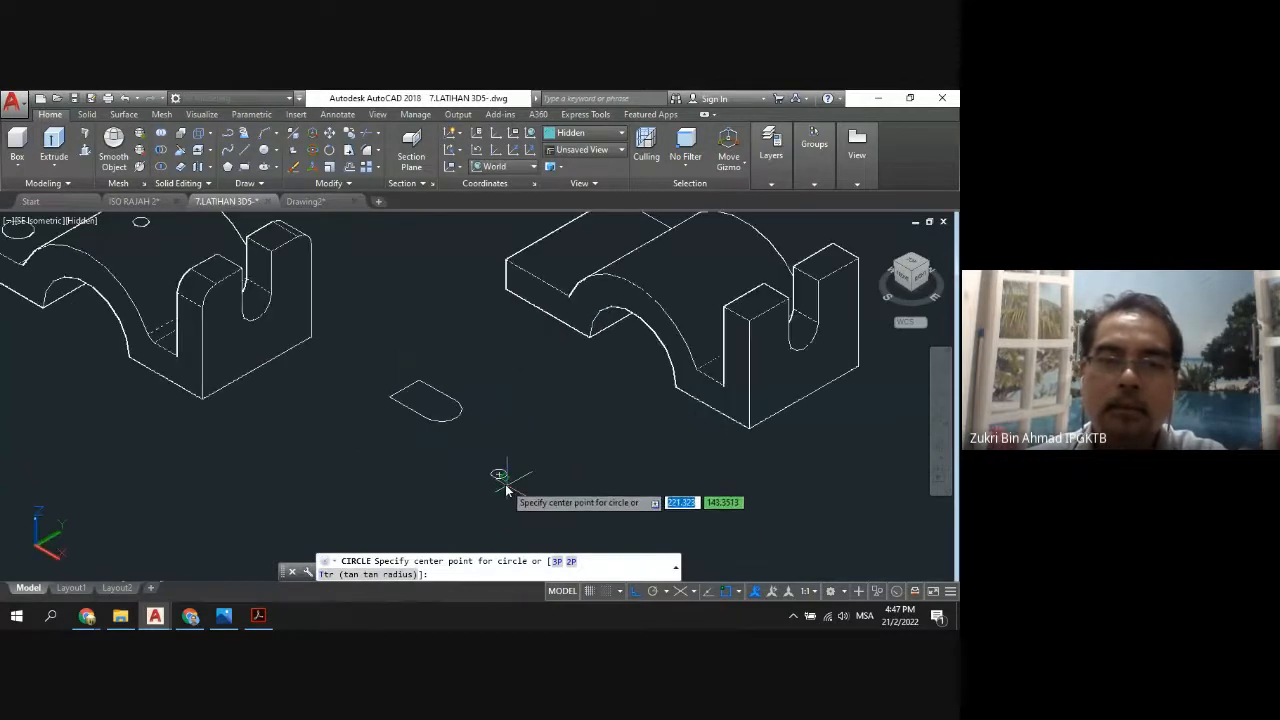
left_click(85, 150)
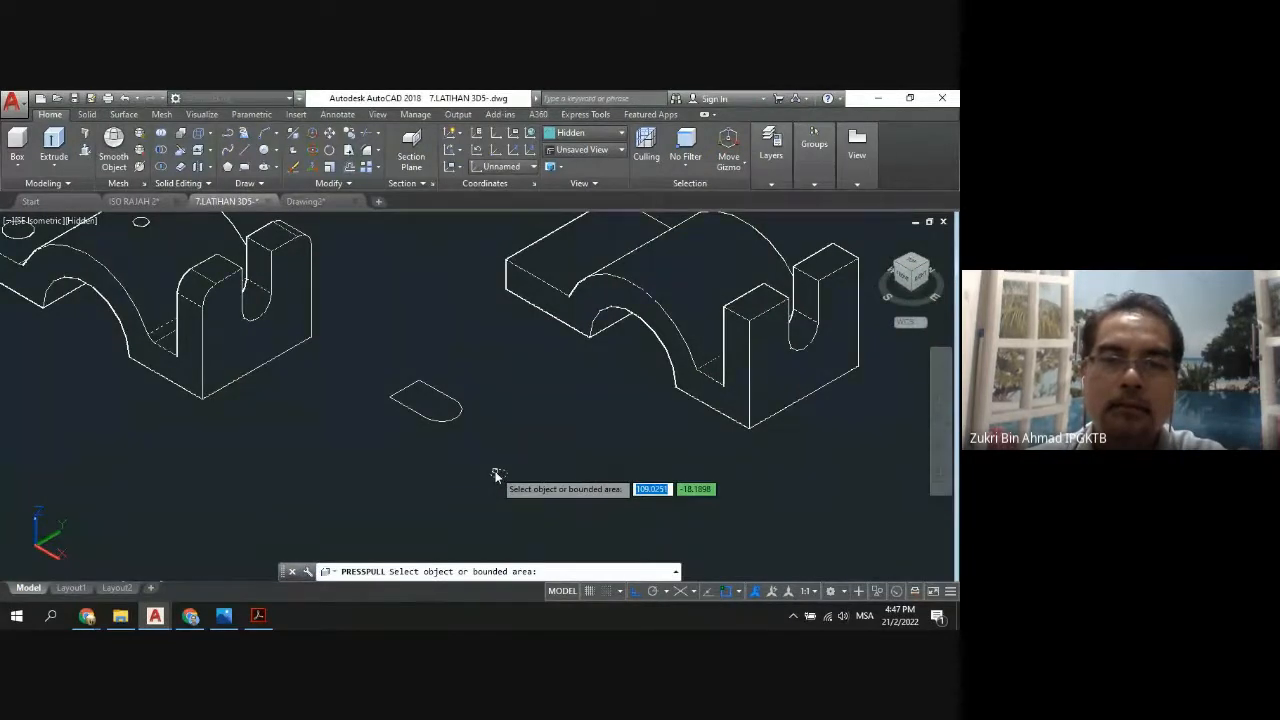
left_click(497, 475)
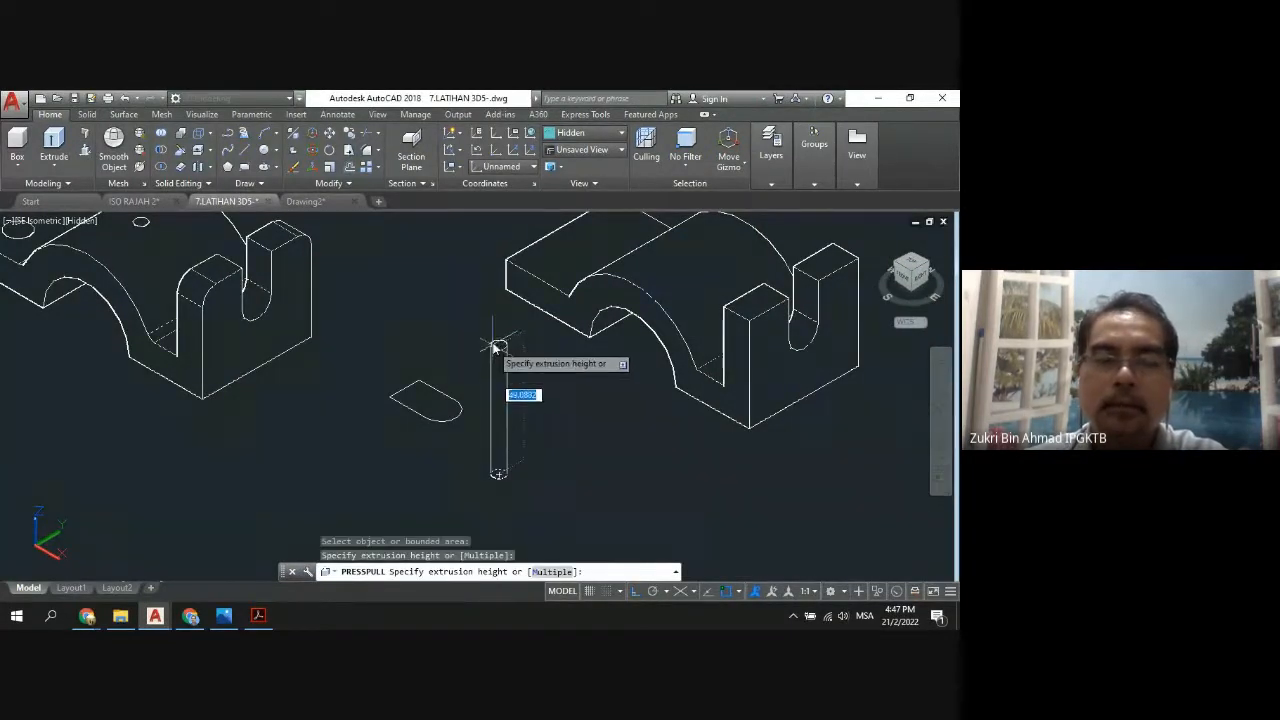
type("1")
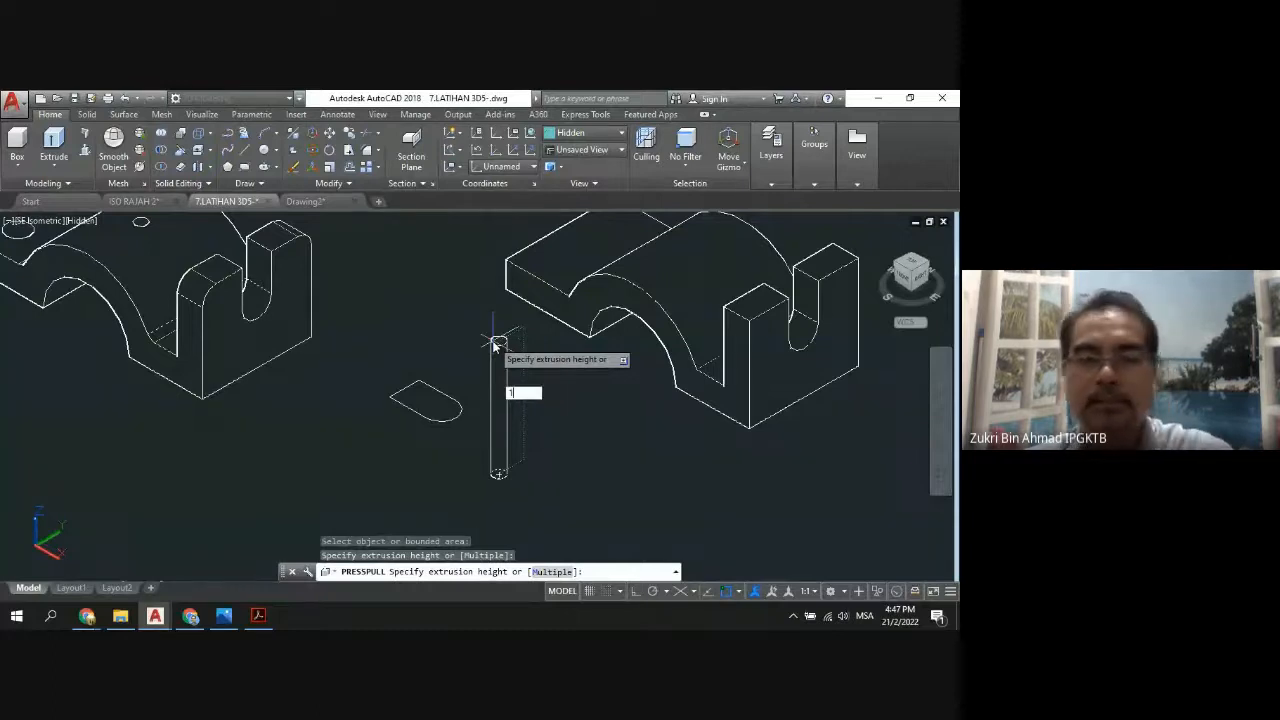
type("5")
key("Return")
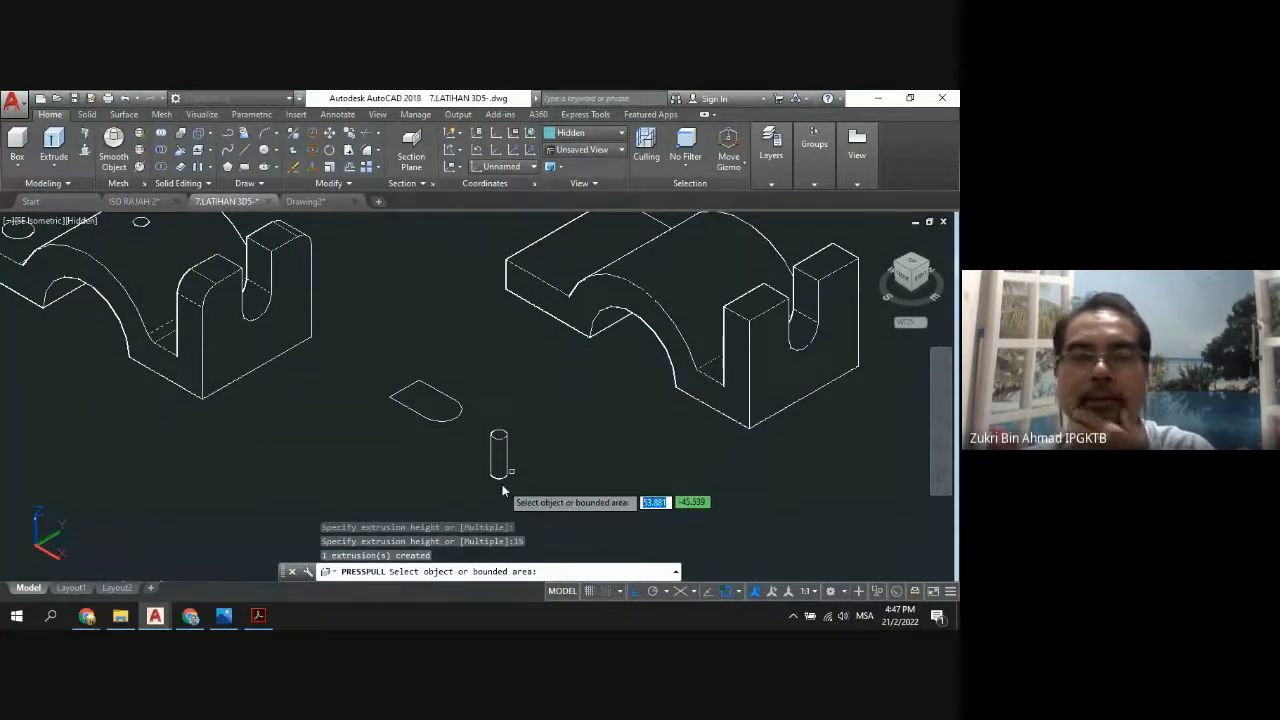
scroll(495, 468, "up", 5)
scroll(496, 469, "up", 2)
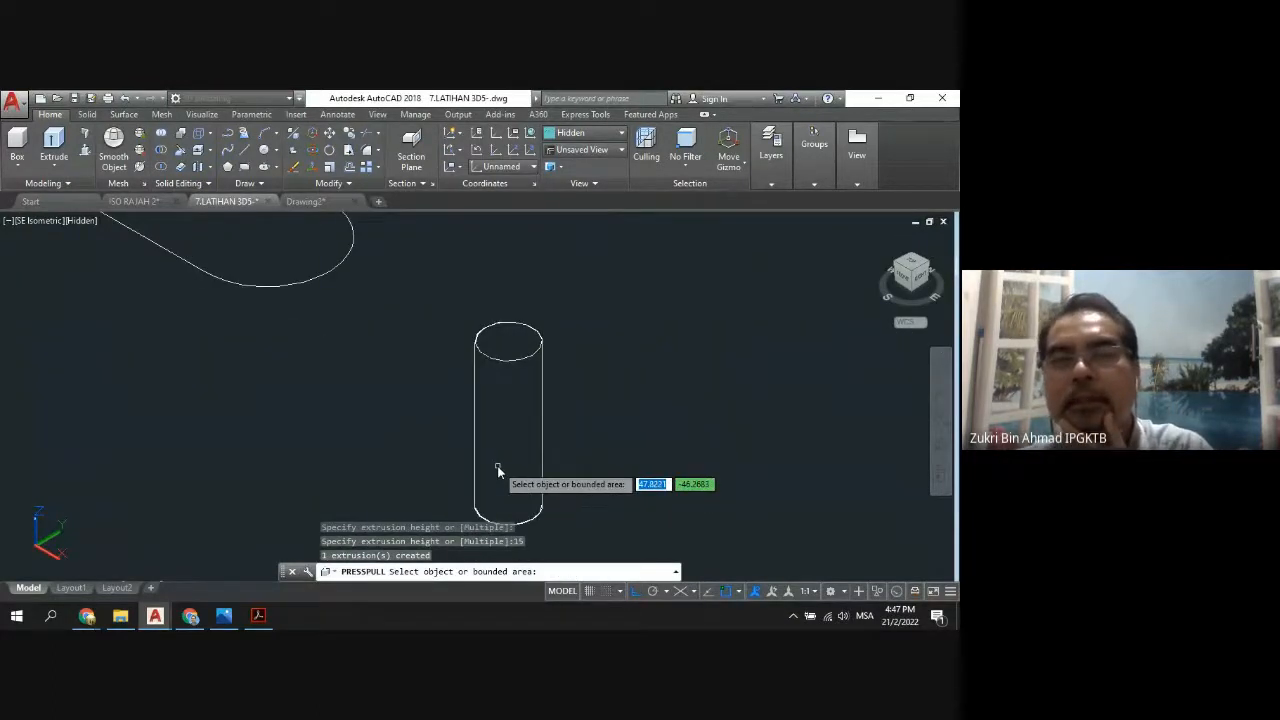
scroll(497, 470, "down", 7)
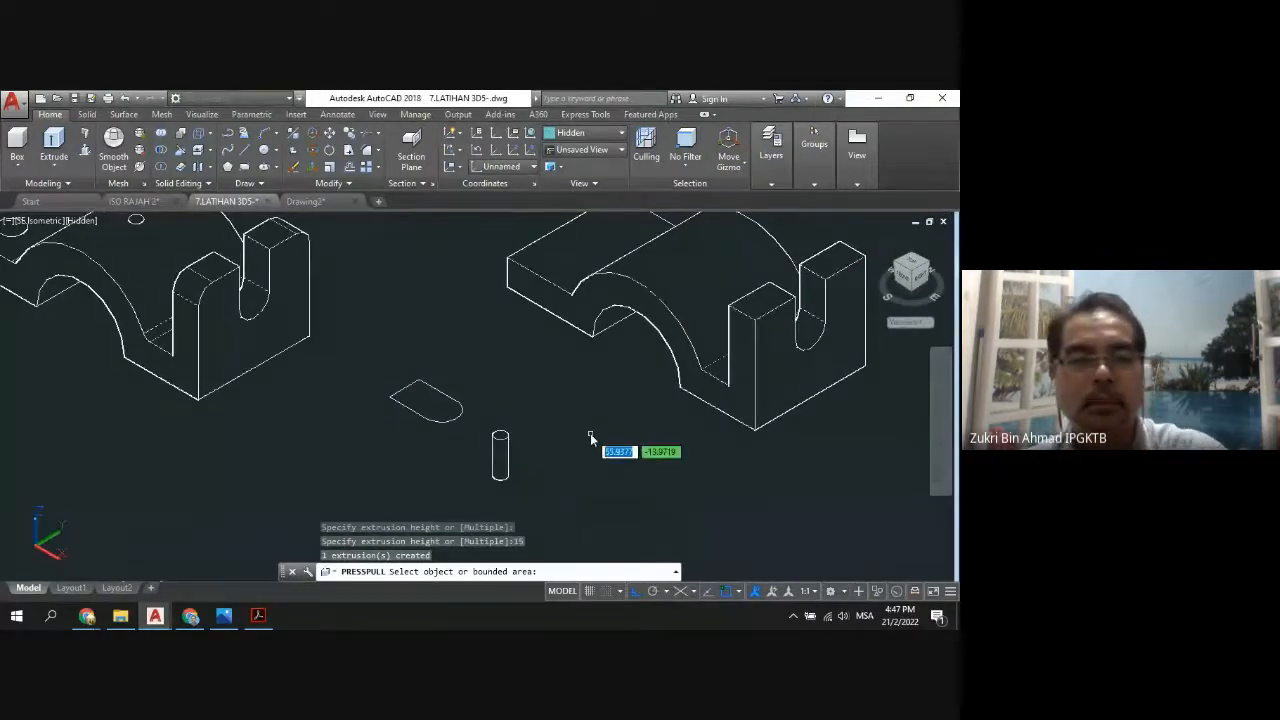
key("Return")
Draw a vertical construction line from the centre of the front arch opening up past the top of the body.
scroll(583, 440, "down", 3)
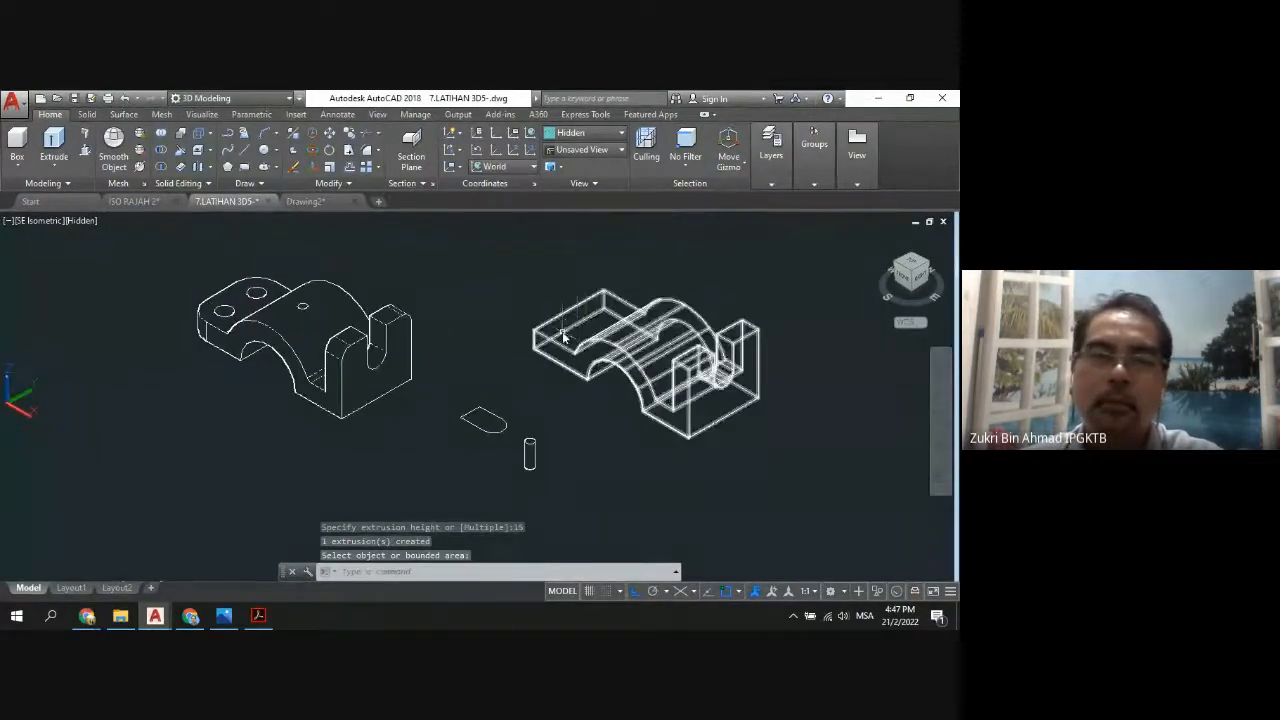
scroll(640, 338, "up", 4)
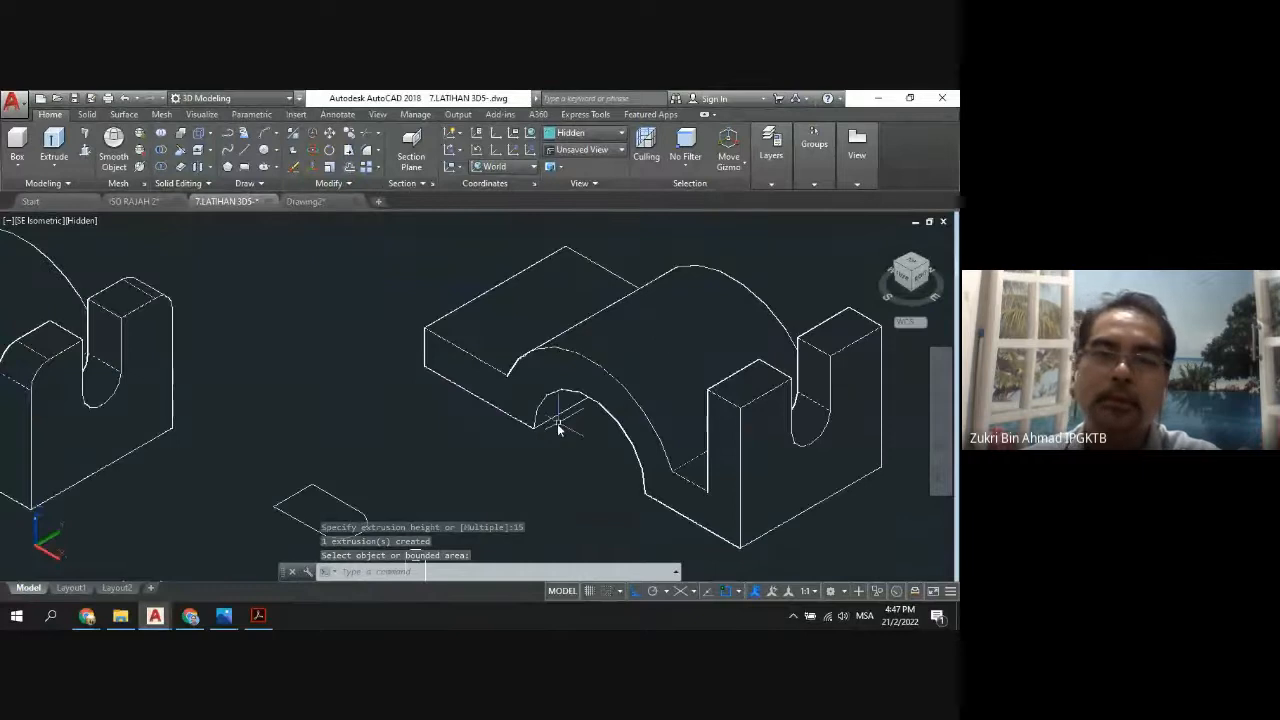
scroll(580, 445, "down", 2)
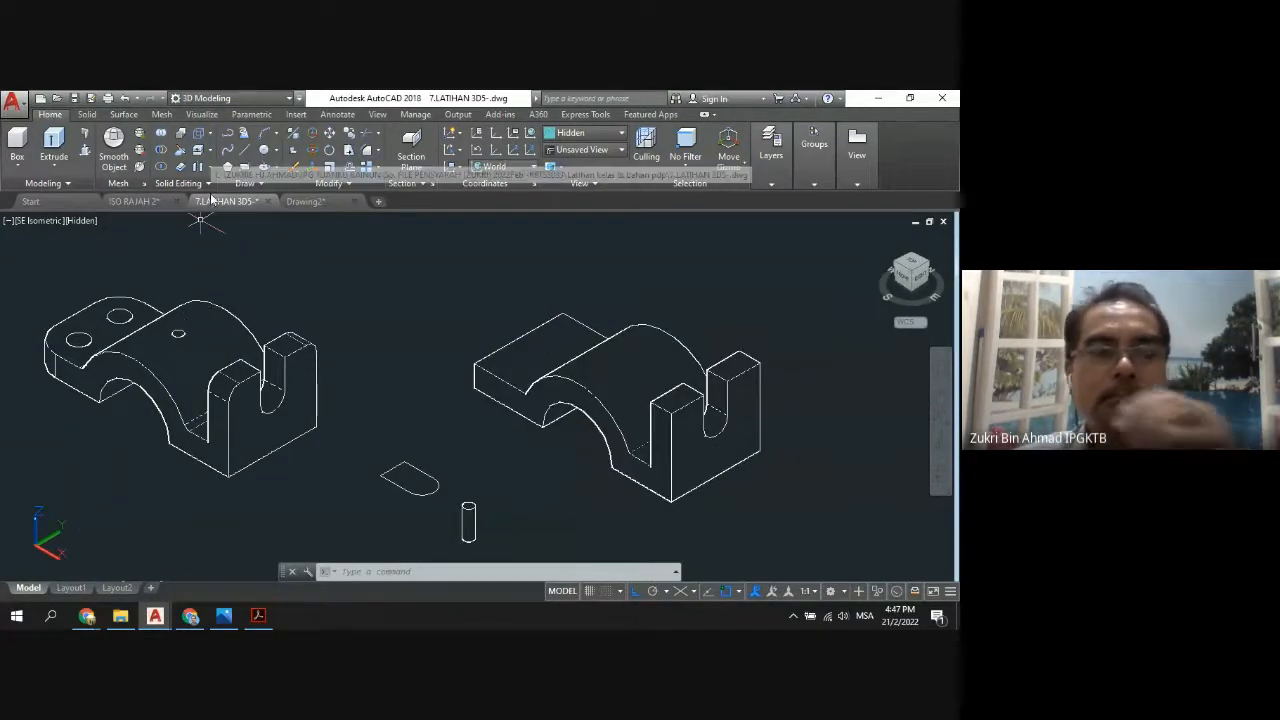
mouse_move(212, 204)
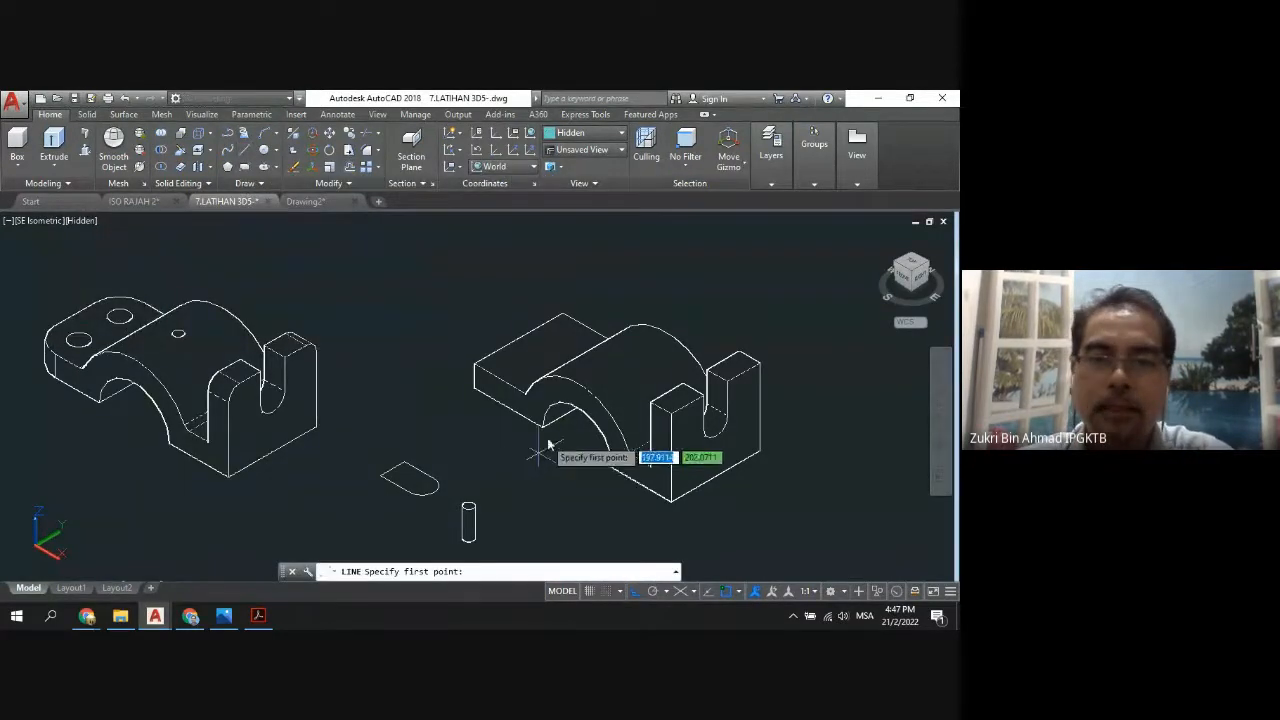
left_click(577, 447)
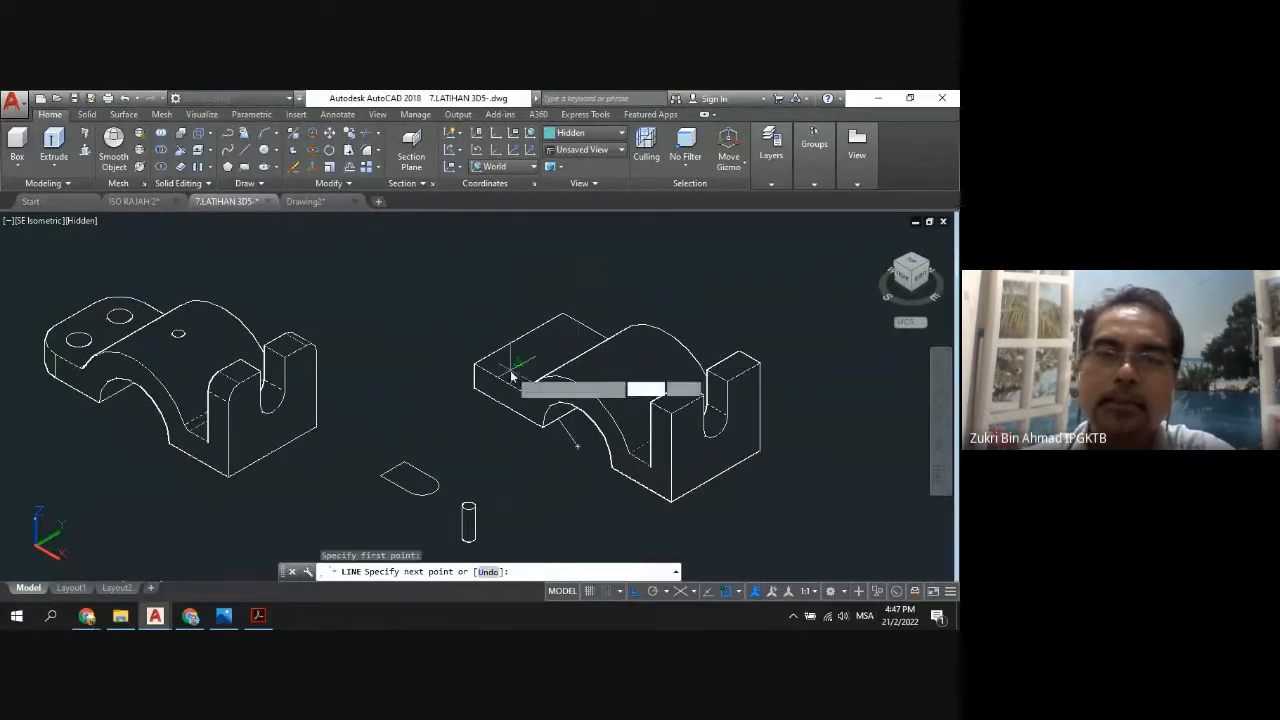
left_click(576, 258)
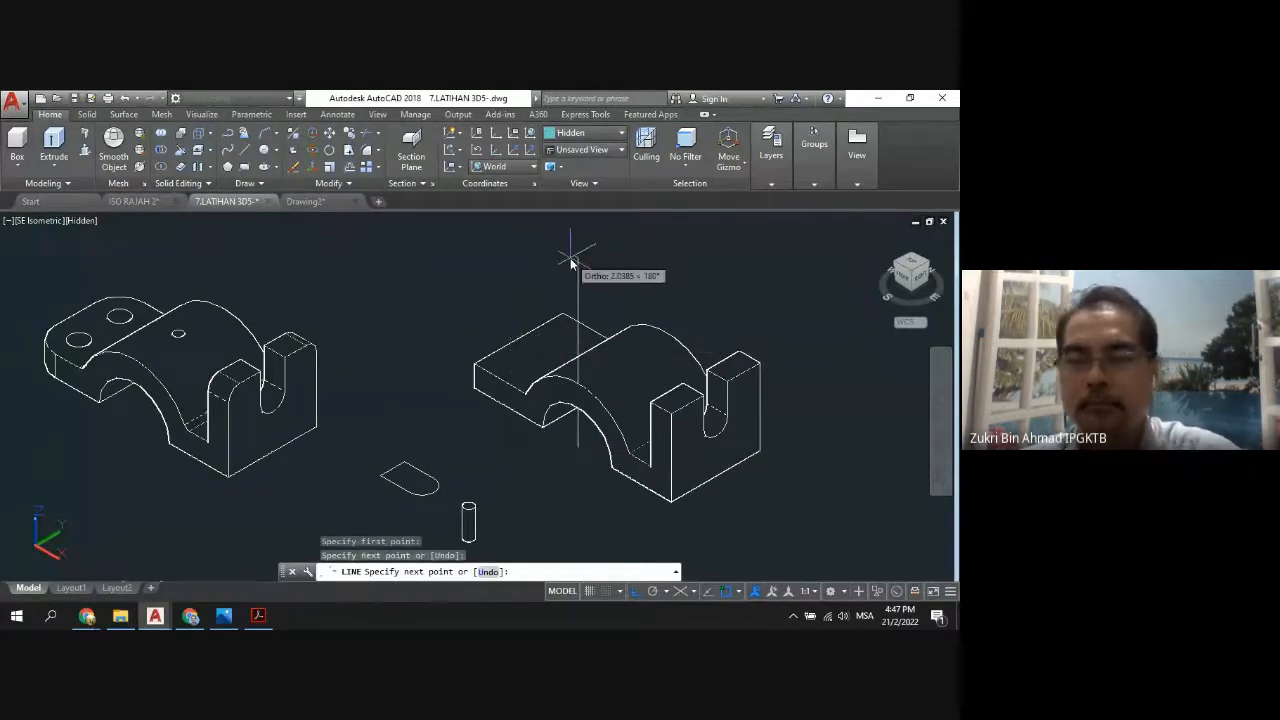
key("Return")
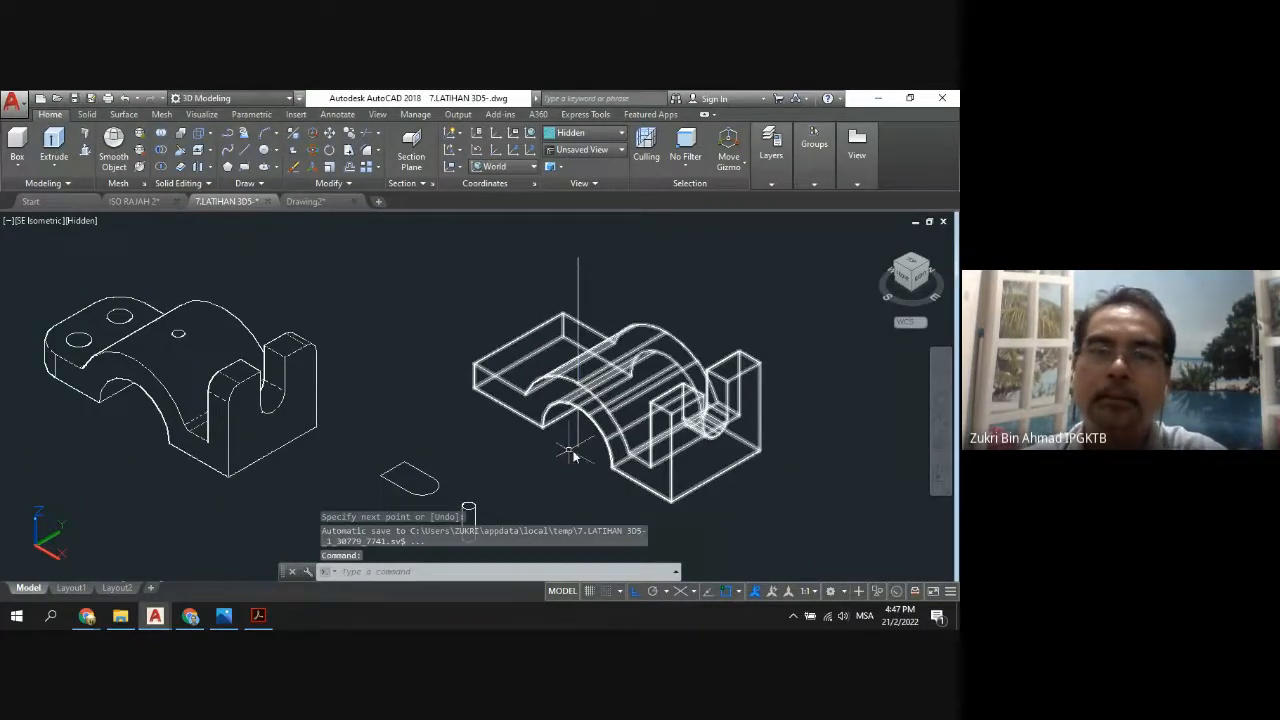
Move the cylinder by its top centre to where the vertical construction line crosses the arch's front upper edge.
scroll(481, 472, "down", 3)
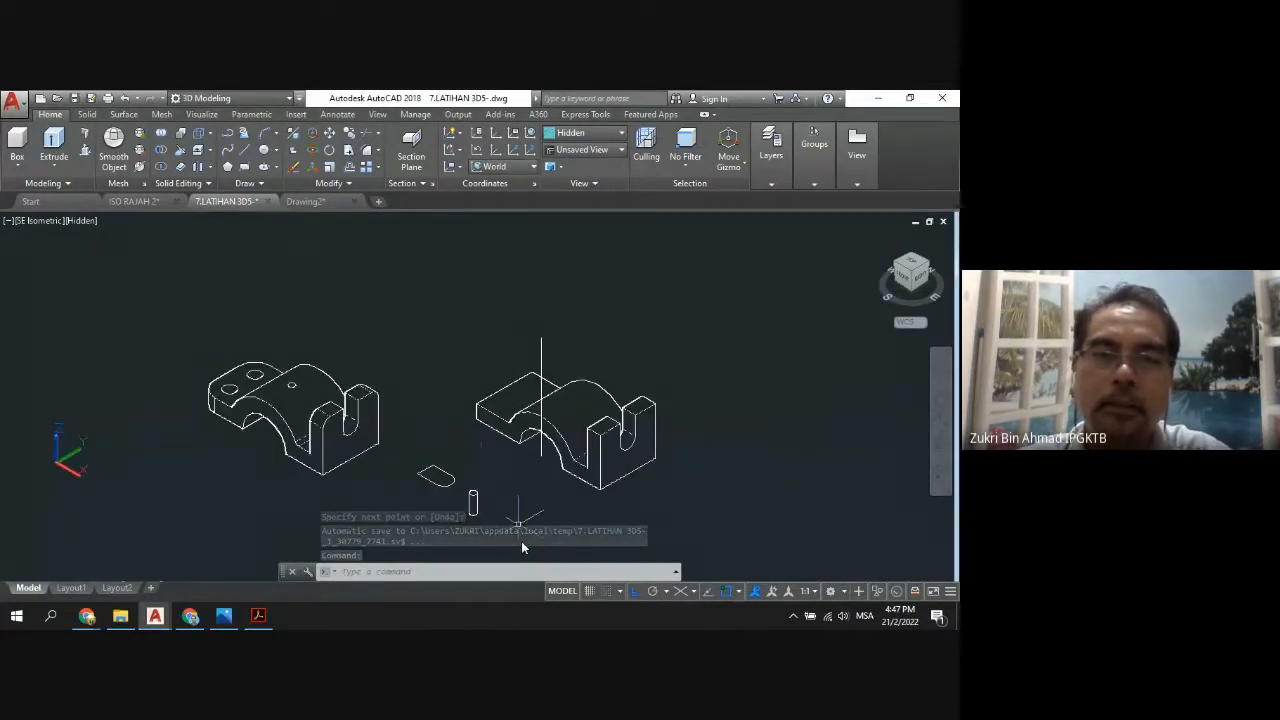
scroll(480, 518, "up", 4)
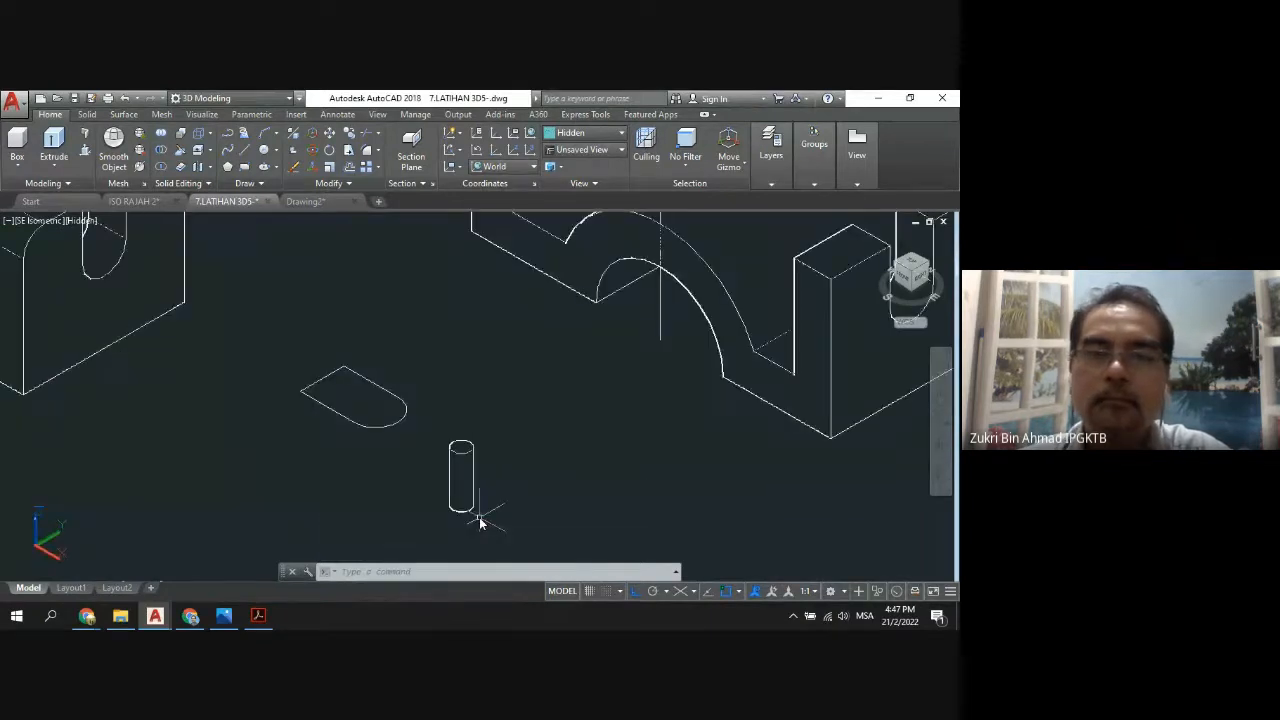
scroll(480, 518, "down", 4)
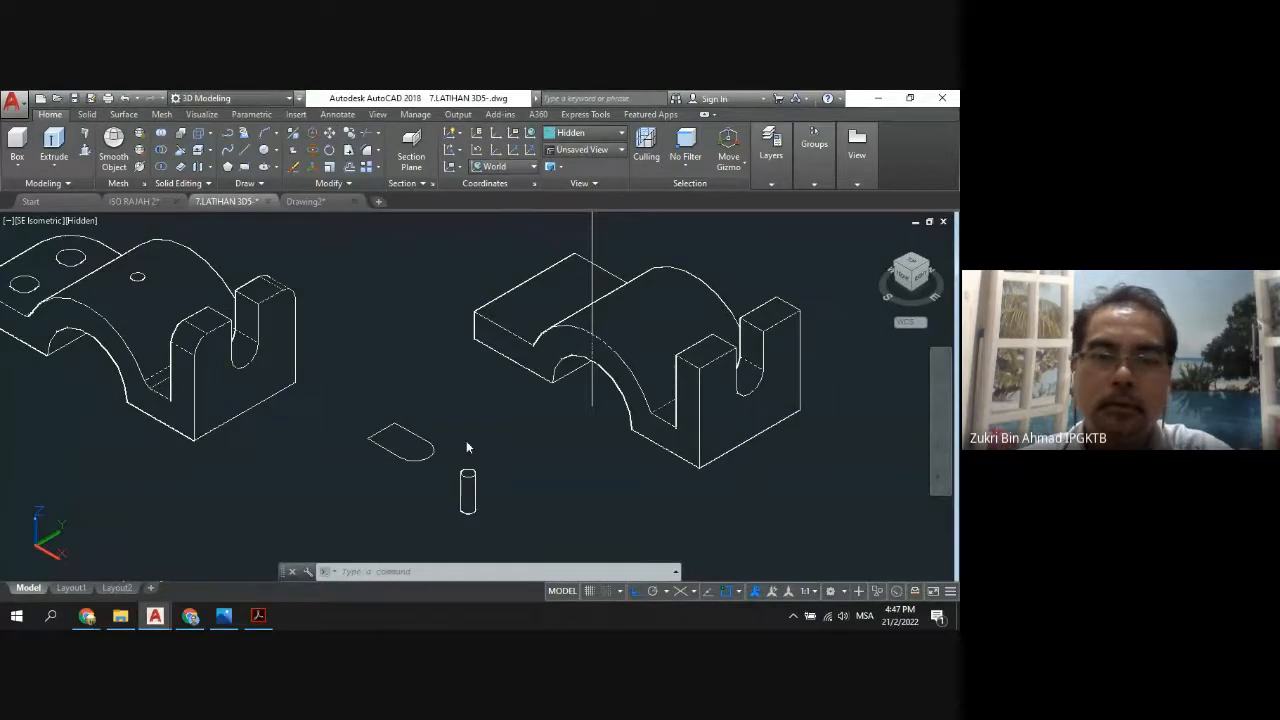
left_click(475, 486)
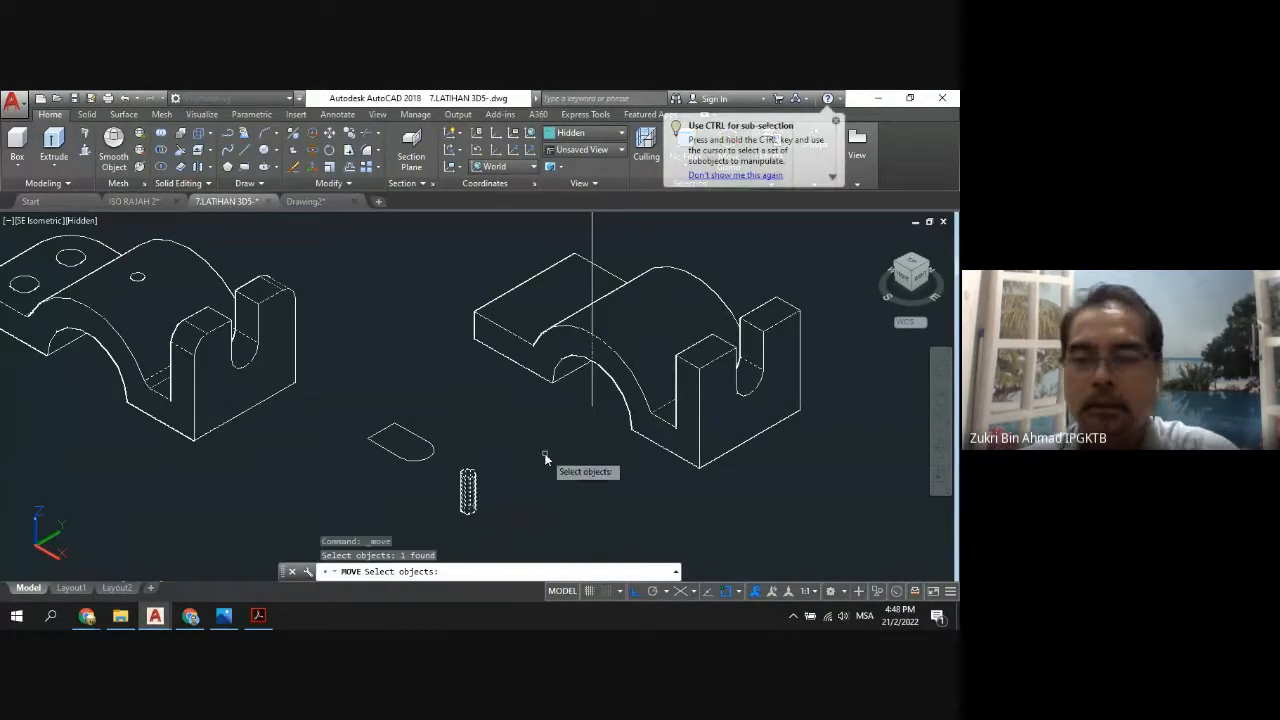
key("Return")
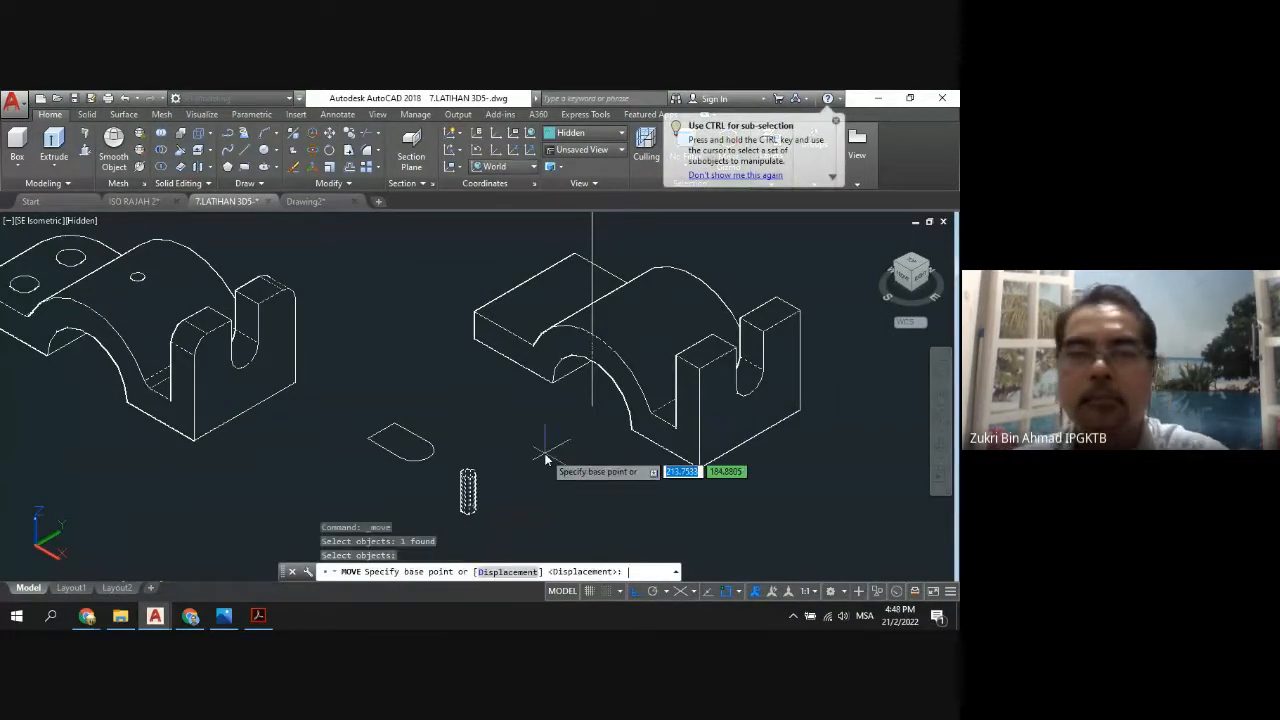
left_click(467, 474)
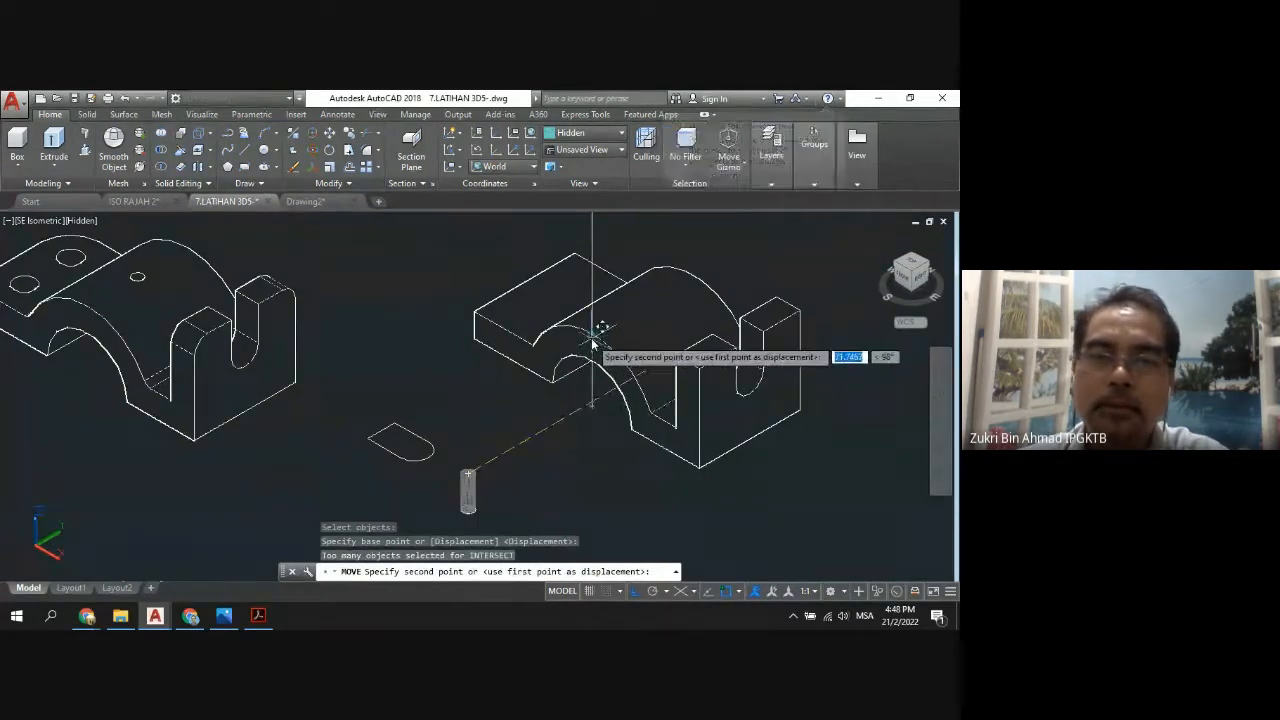
scroll(592, 343, "up", 3)
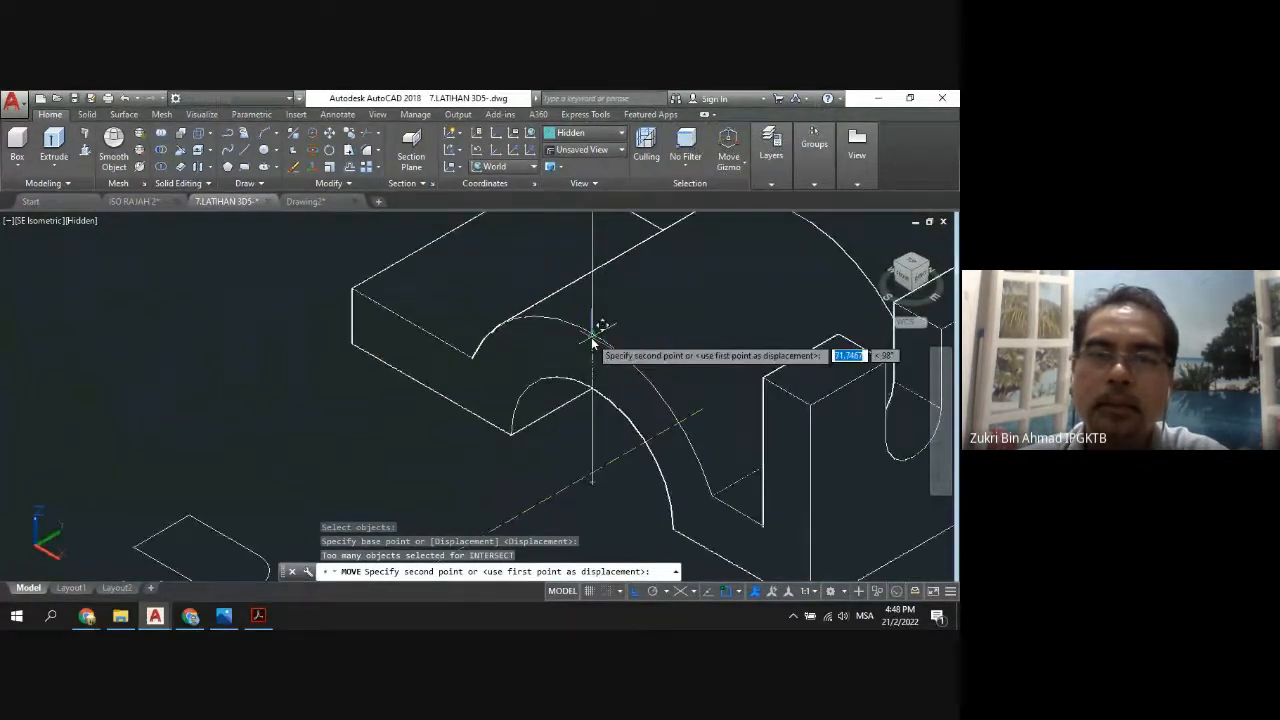
left_click(592, 343)
scroll(582, 478, "down", 3)
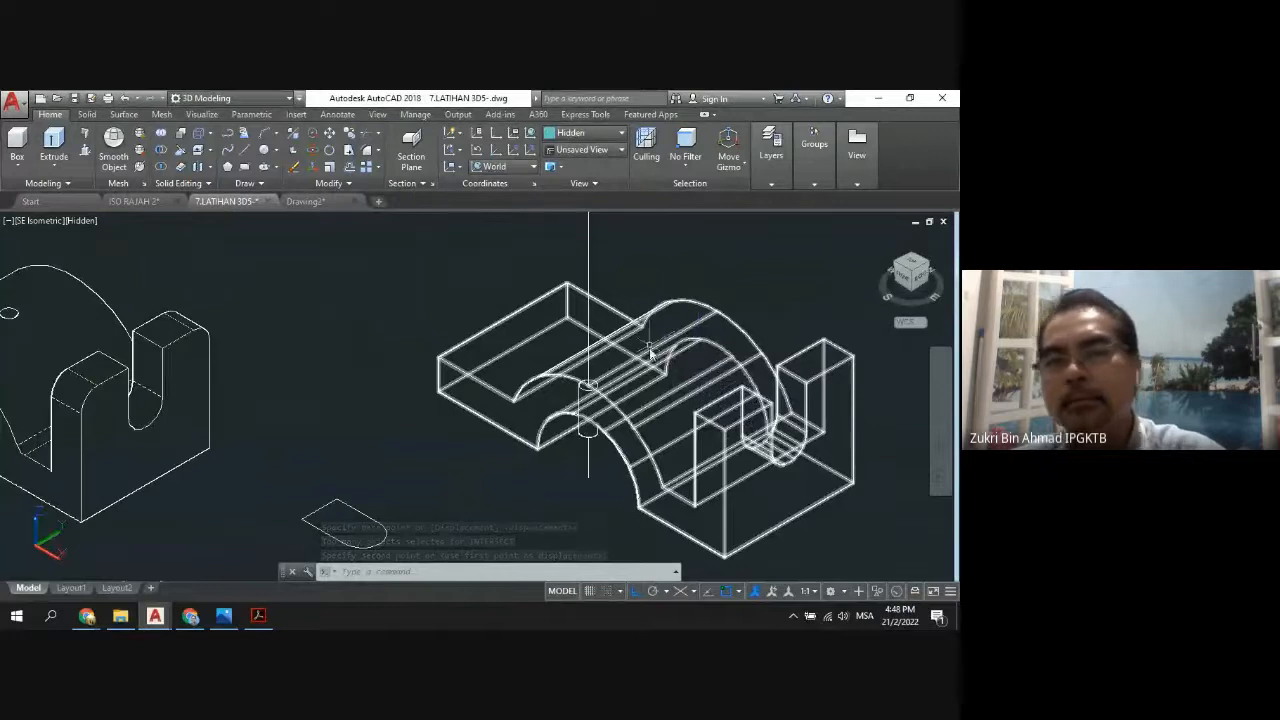
Check the hole's position in the Fig. 6.70 reference image and move the cylinder 24 toward the back of the arch.
left_click(224, 615)
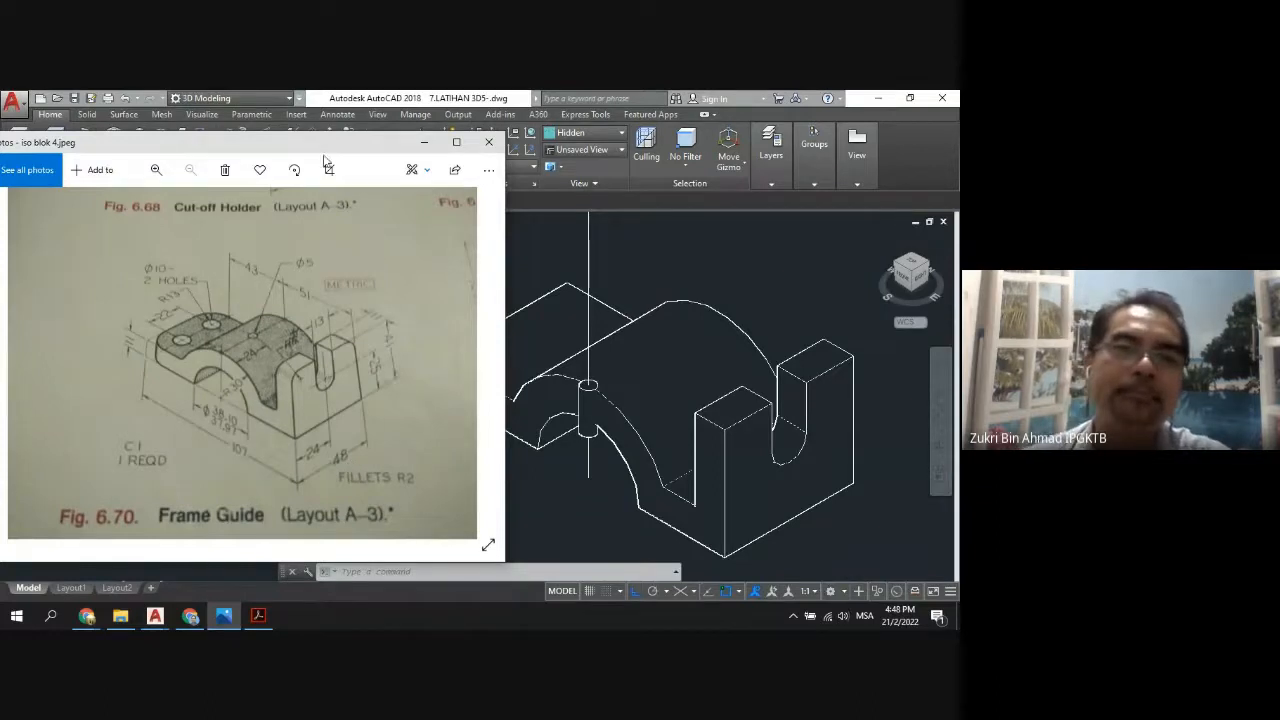
left_click(424, 142)
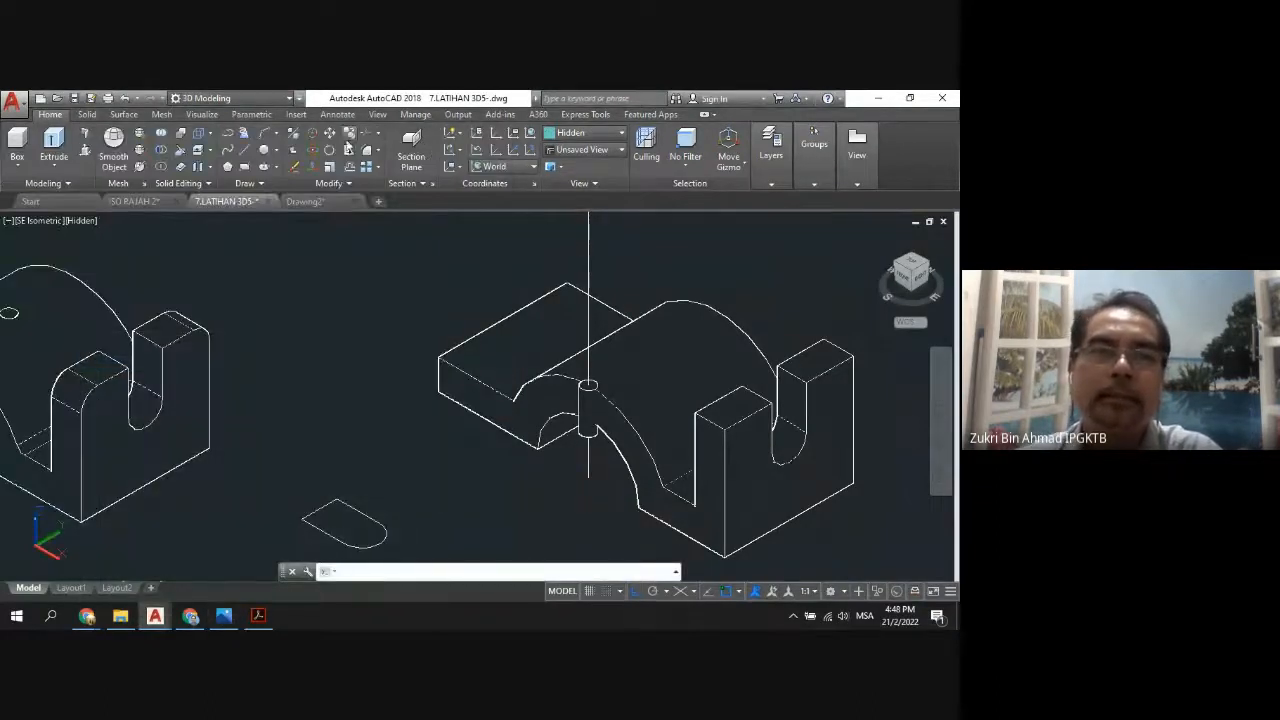
left_click(584, 392)
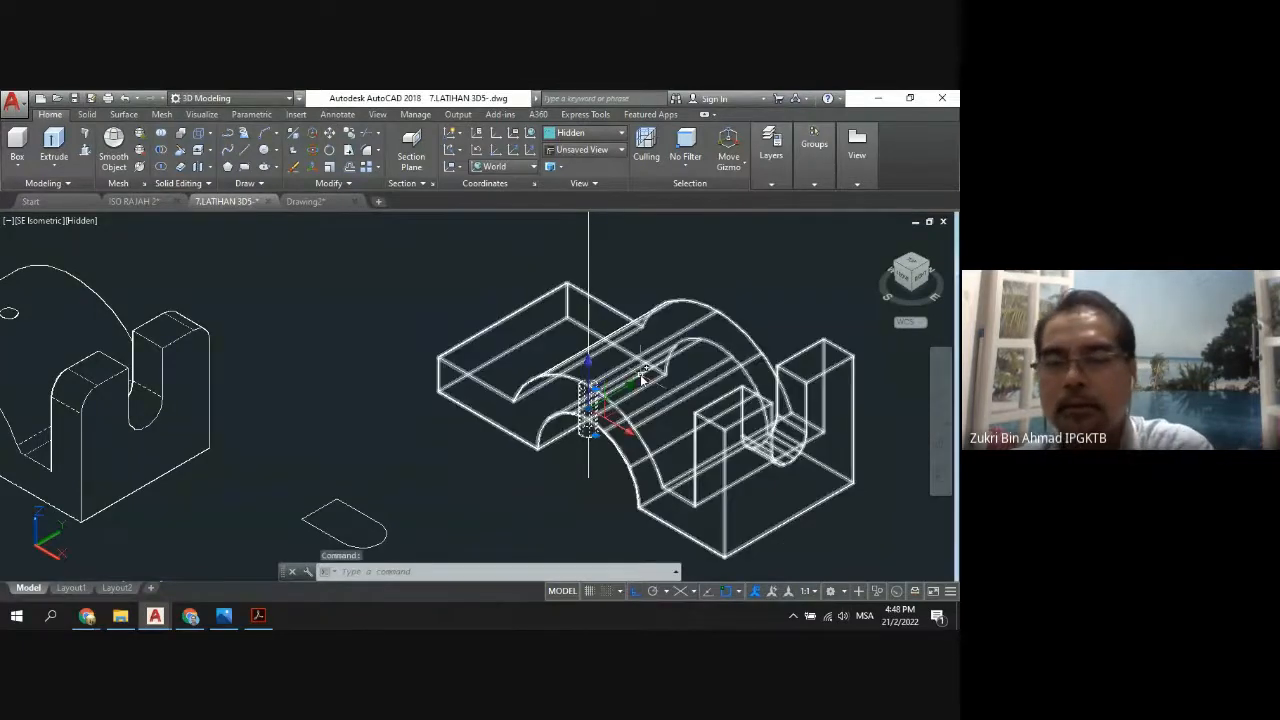
type("m")
key("Return")
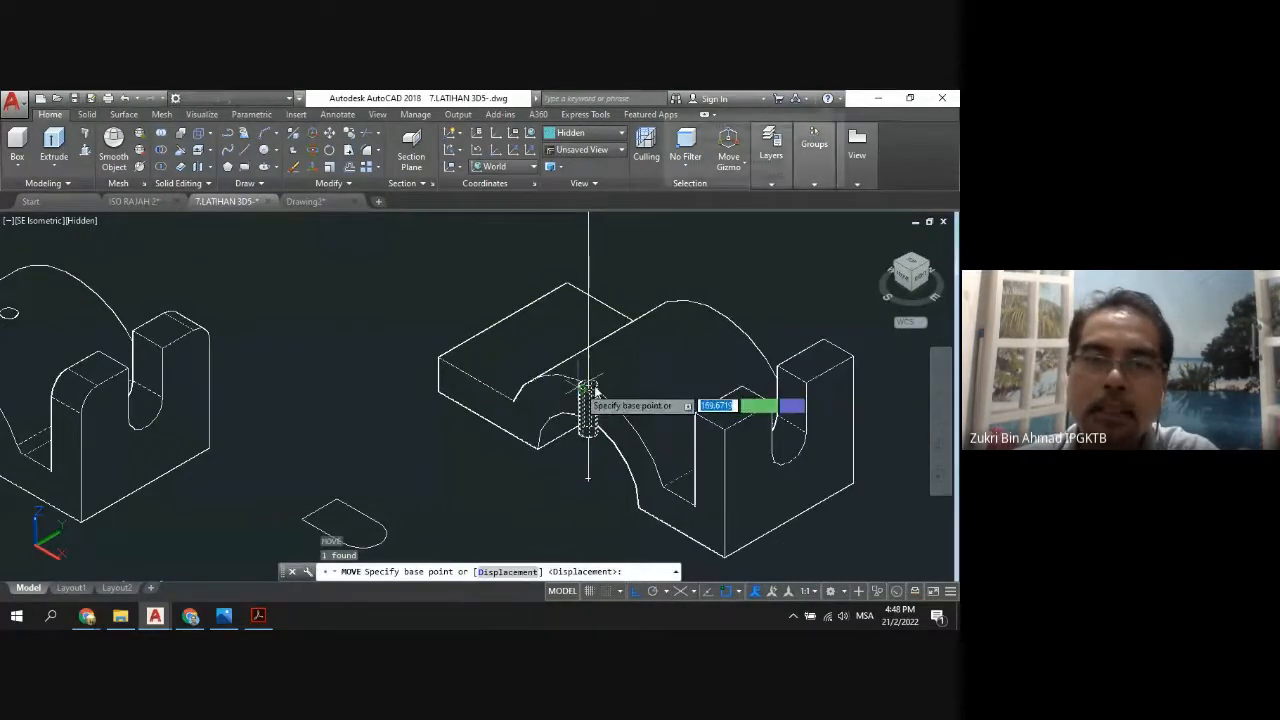
left_click(589, 389)
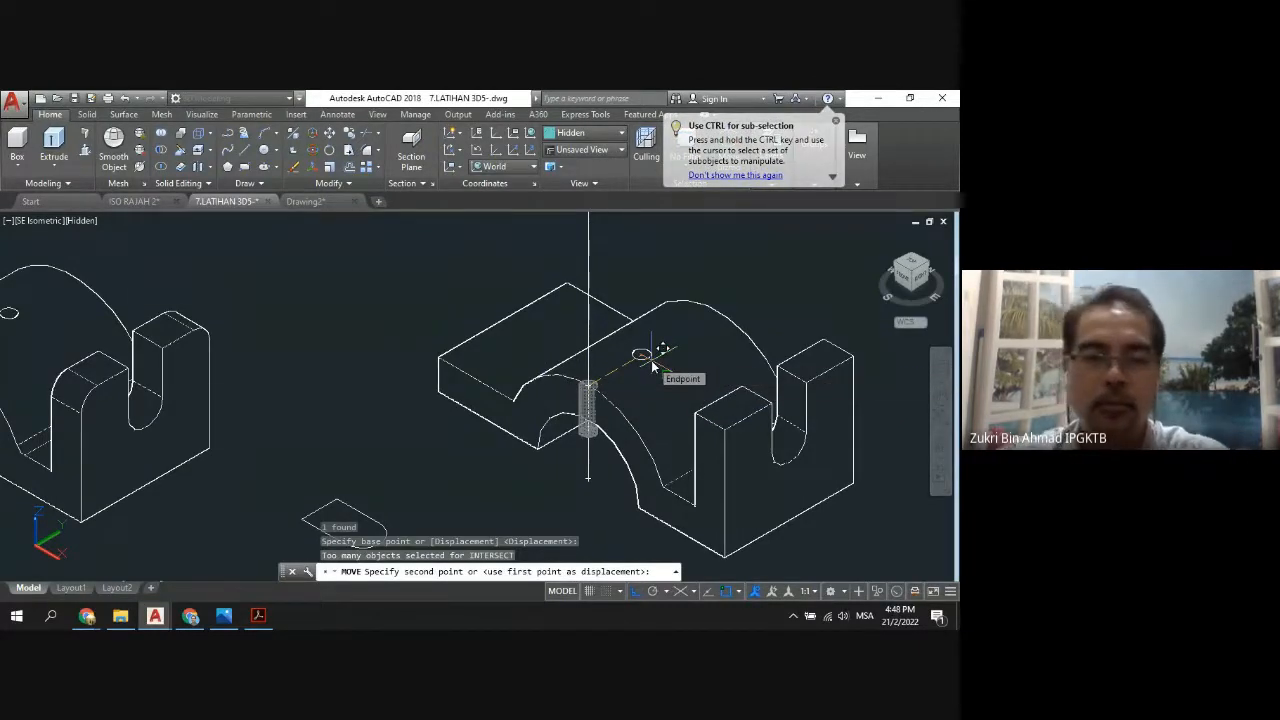
type("24")
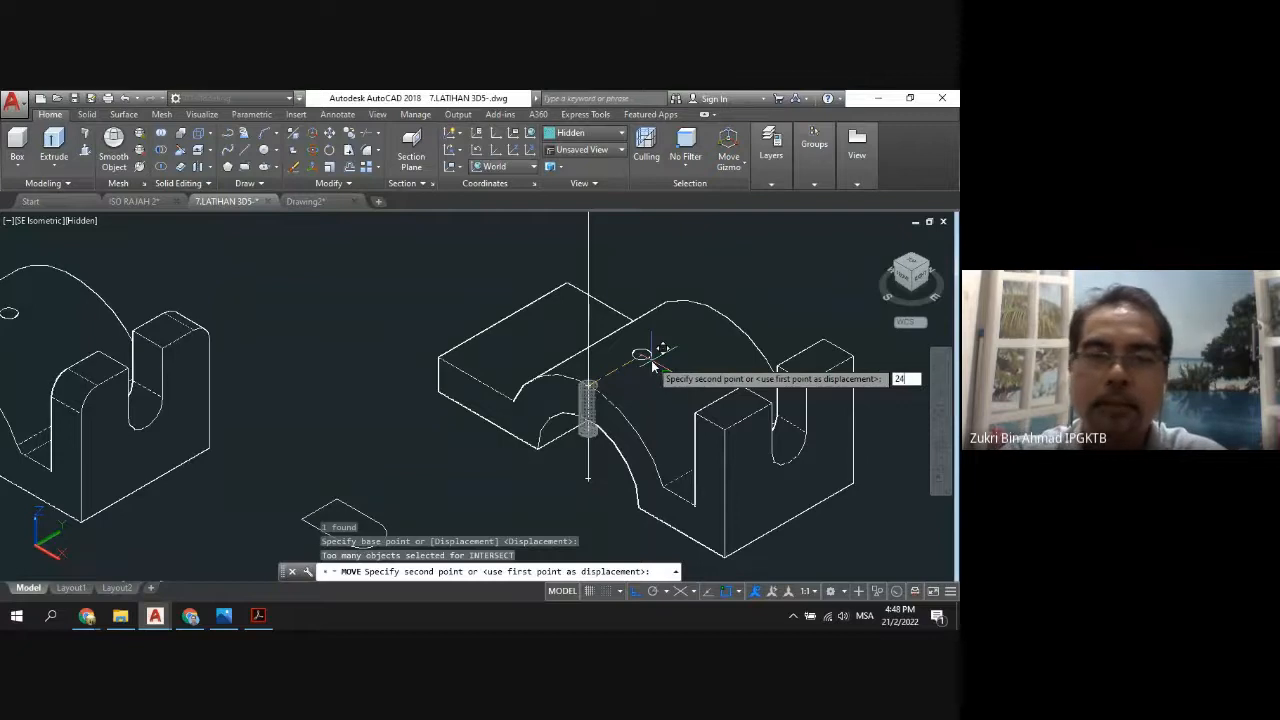
key("Return")
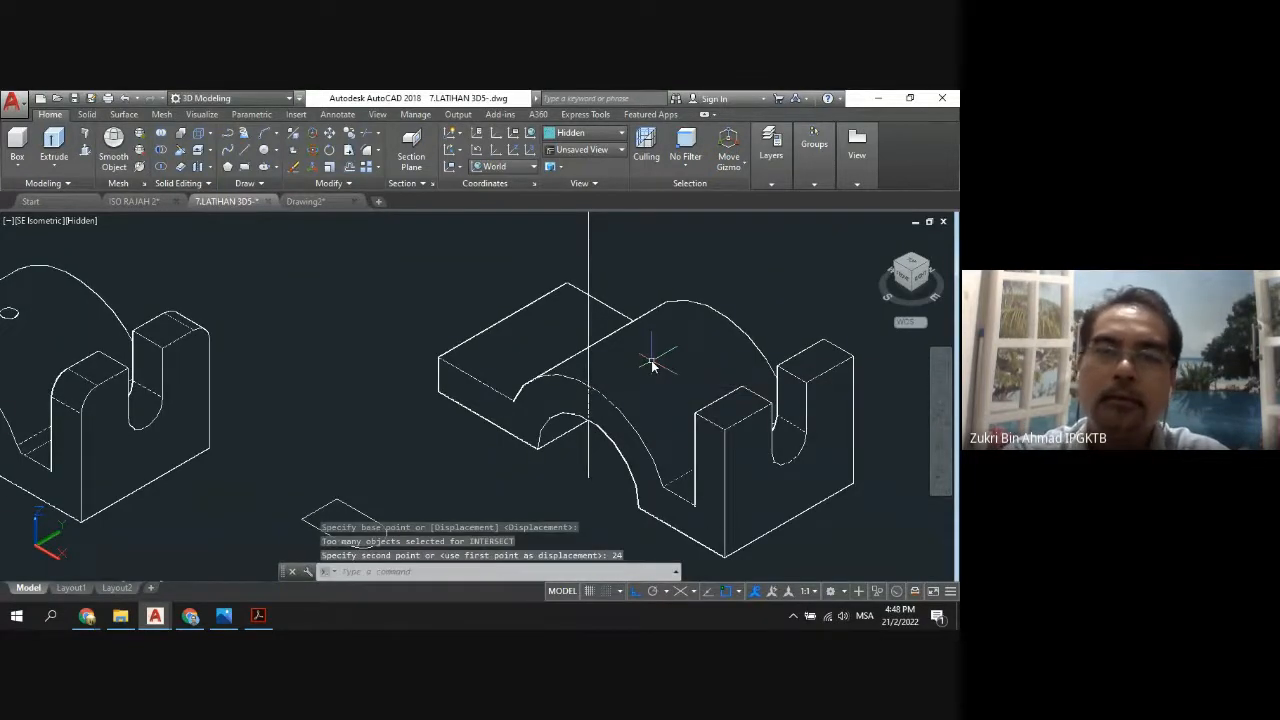
Show the model in the 2D Wireframe visual style, and undo both the style change and the 24 cylinder move.
scroll(651, 375, "down", 4)
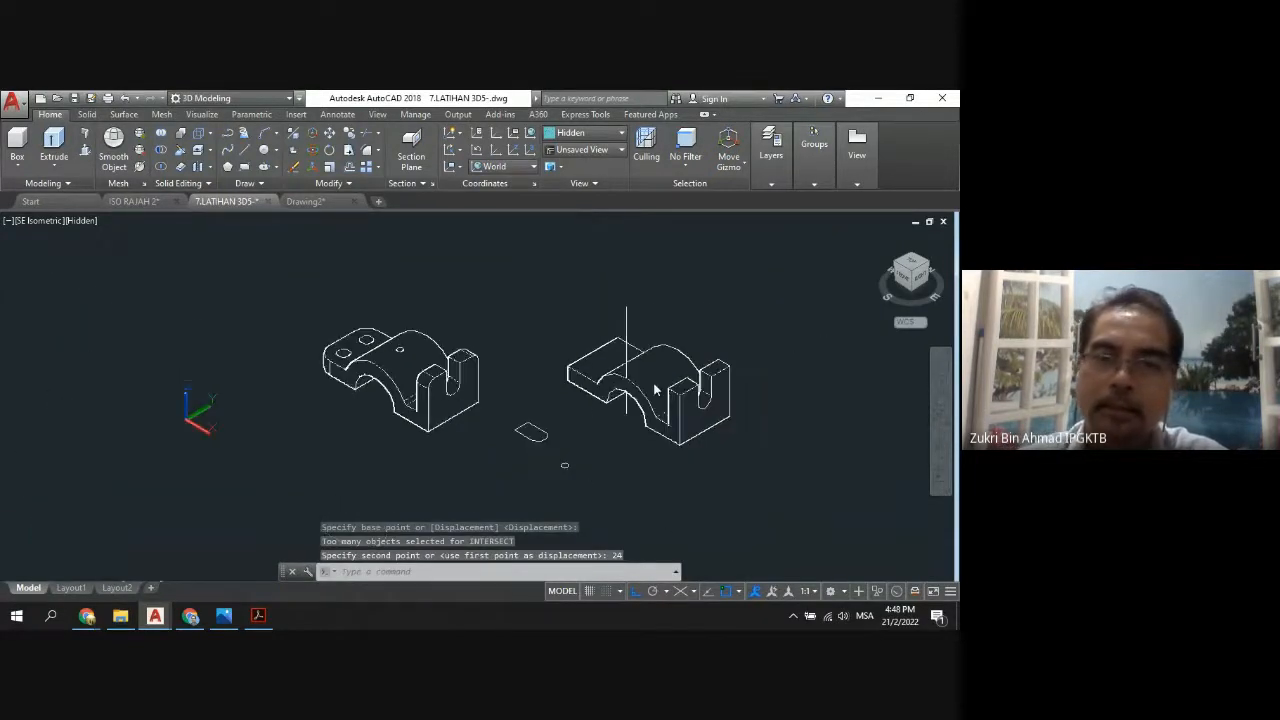
scroll(655, 386, "up", 3)
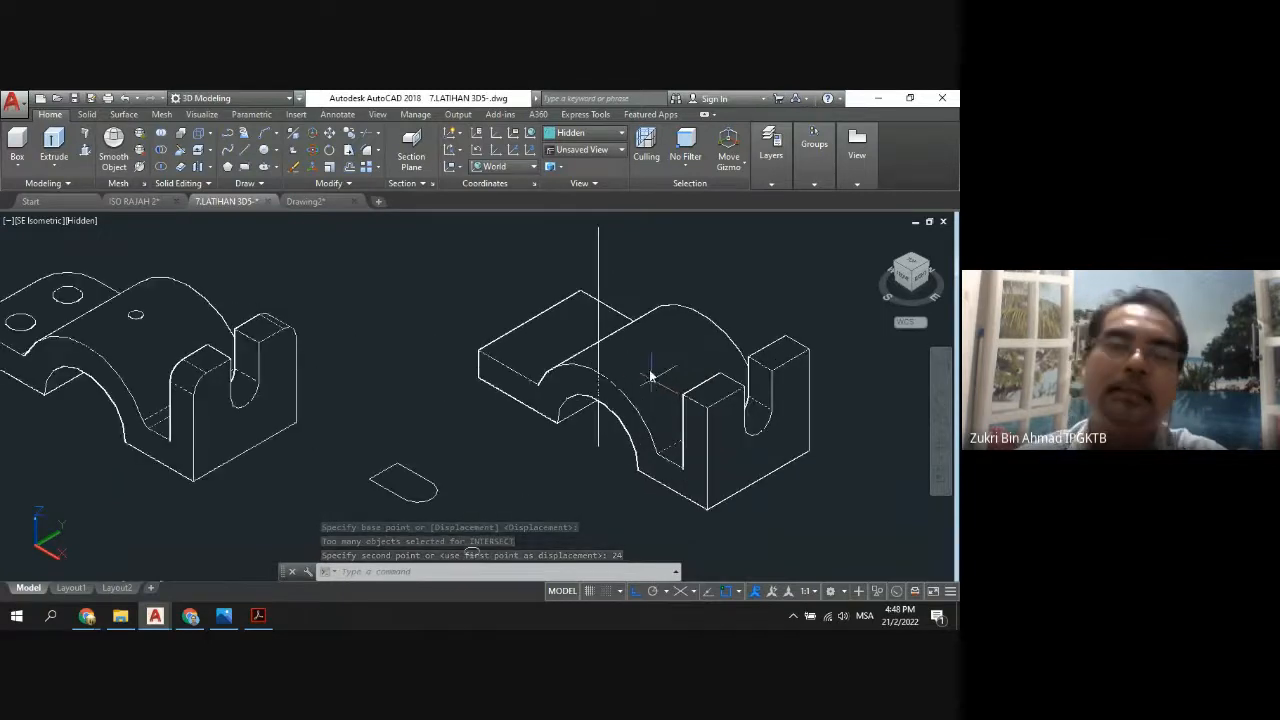
left_click(623, 133)
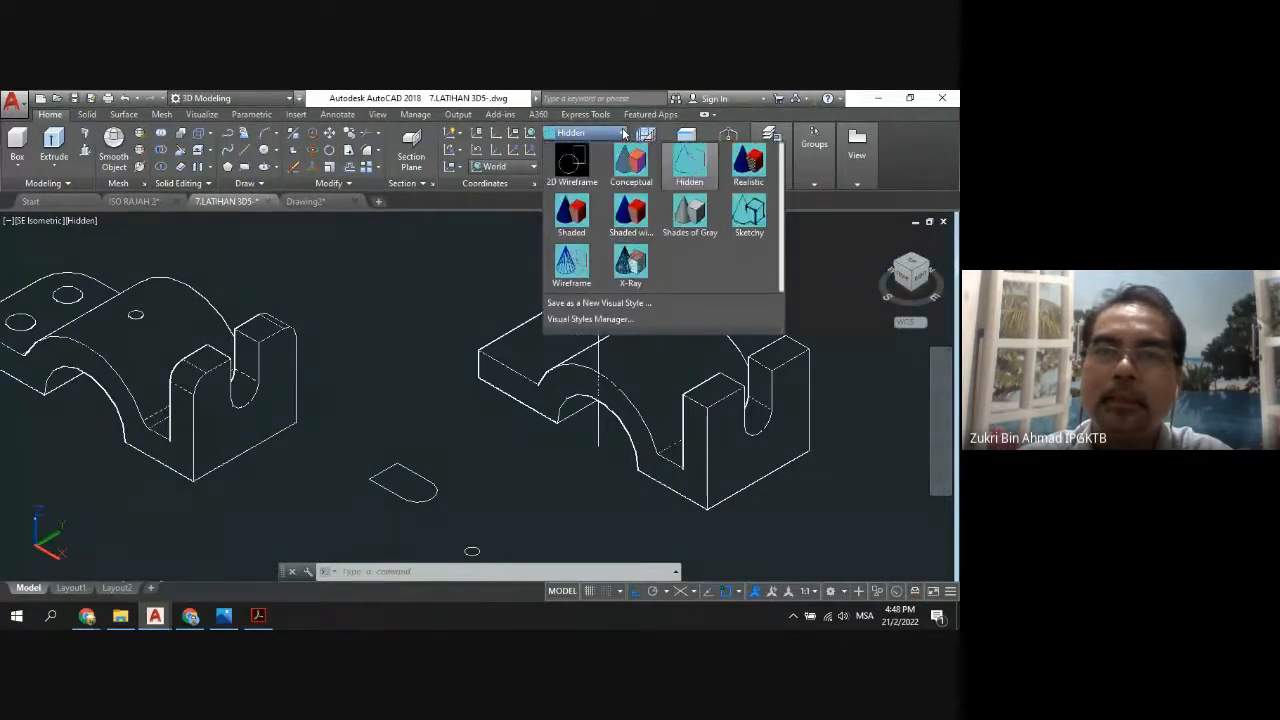
left_click(571, 165)
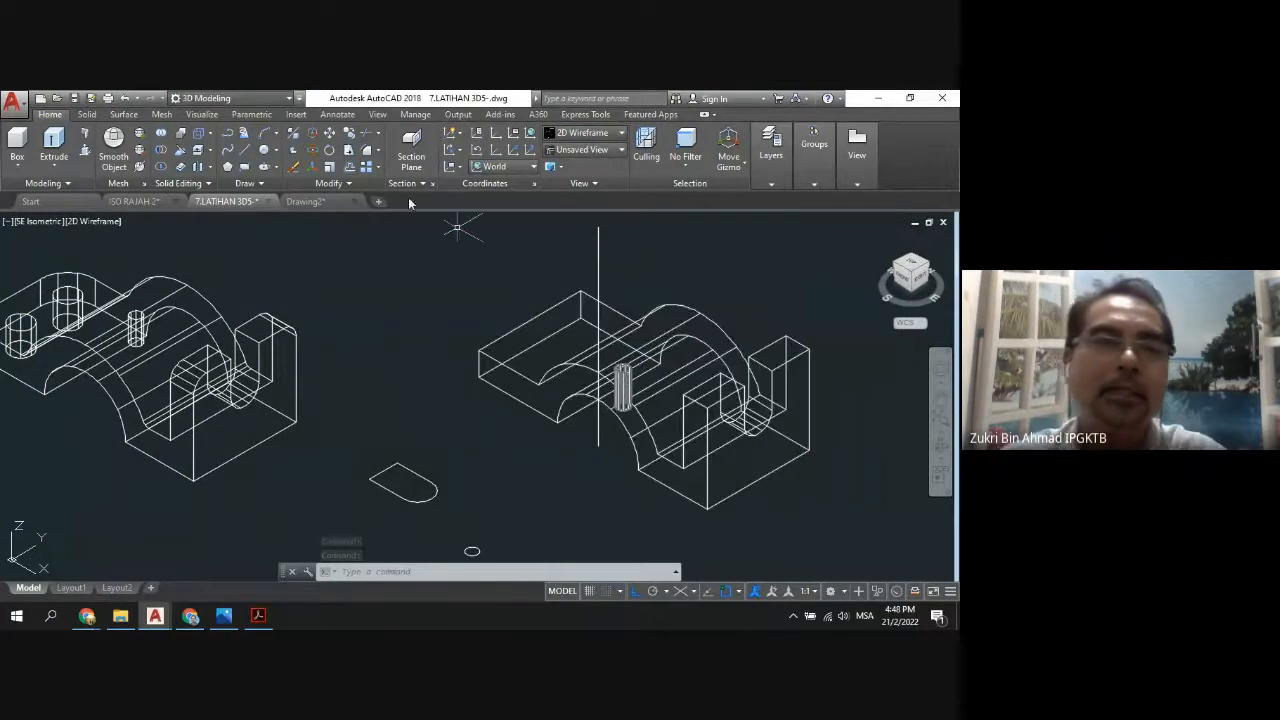
left_click(124, 100)
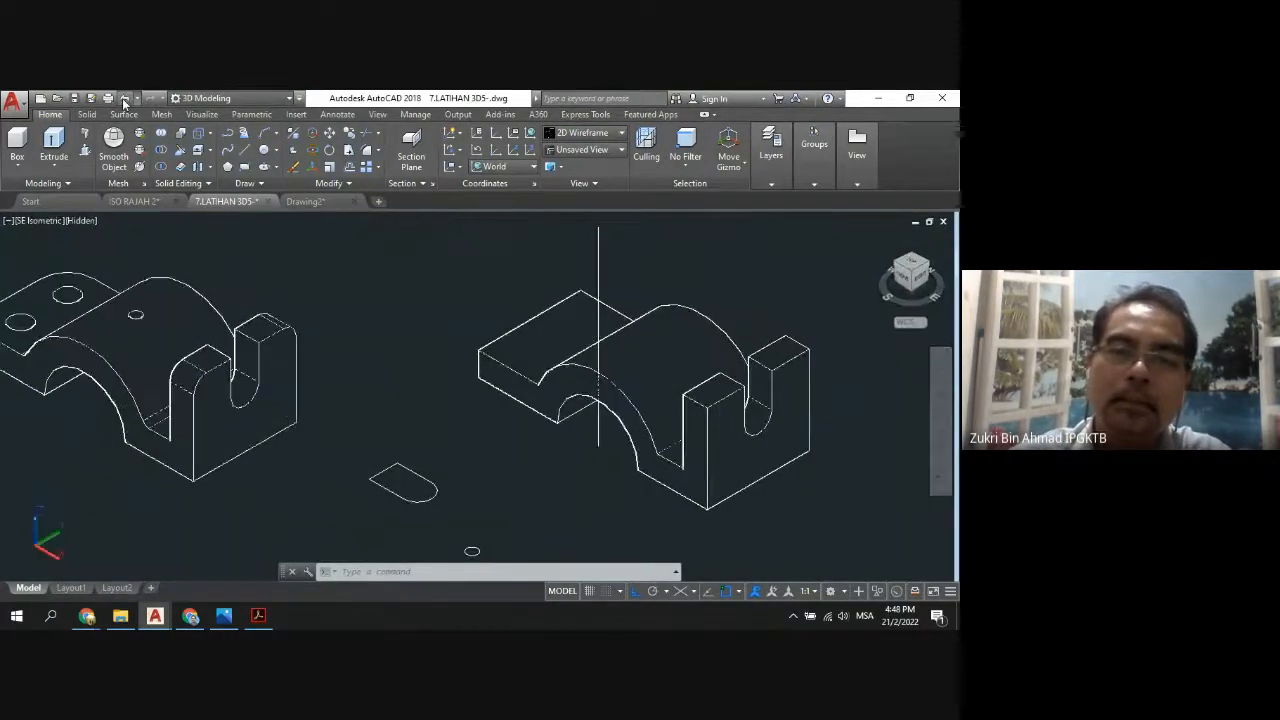
left_click(124, 100)
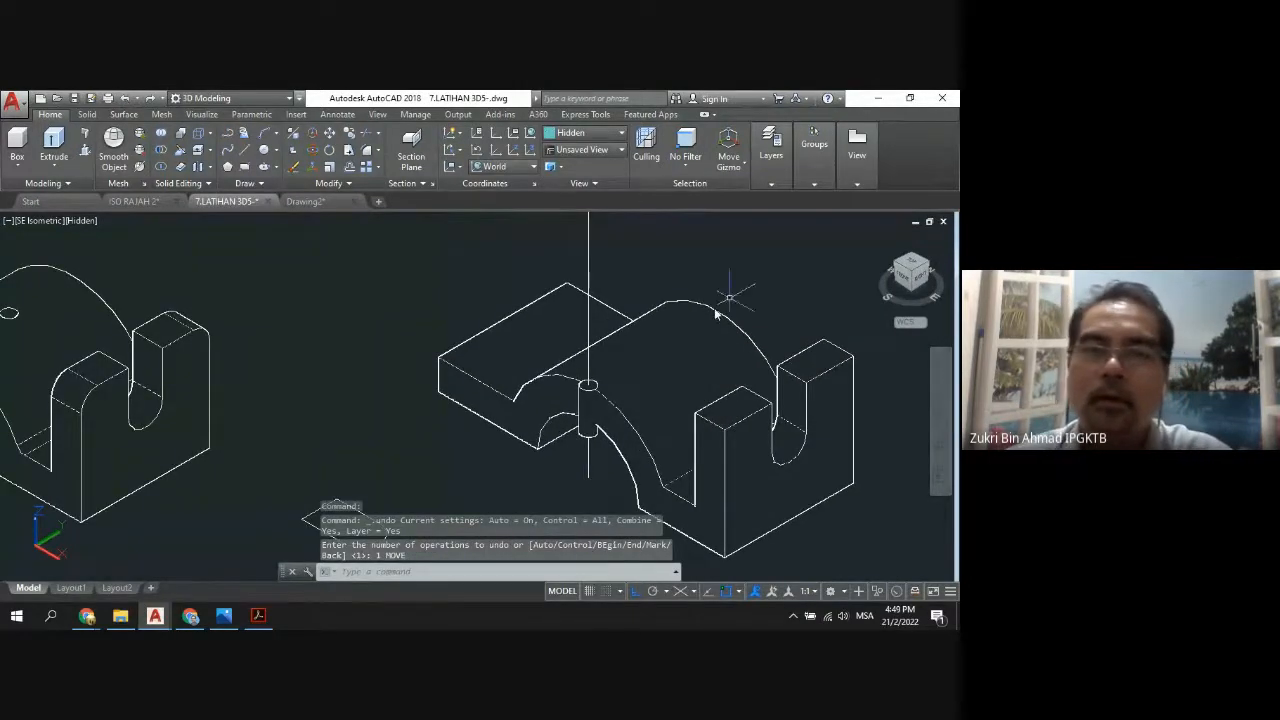
Draw a line from the cylinder's top centre along the arch crest, extending past the arch's rear edge.
scroll(675, 342, "up", 2)
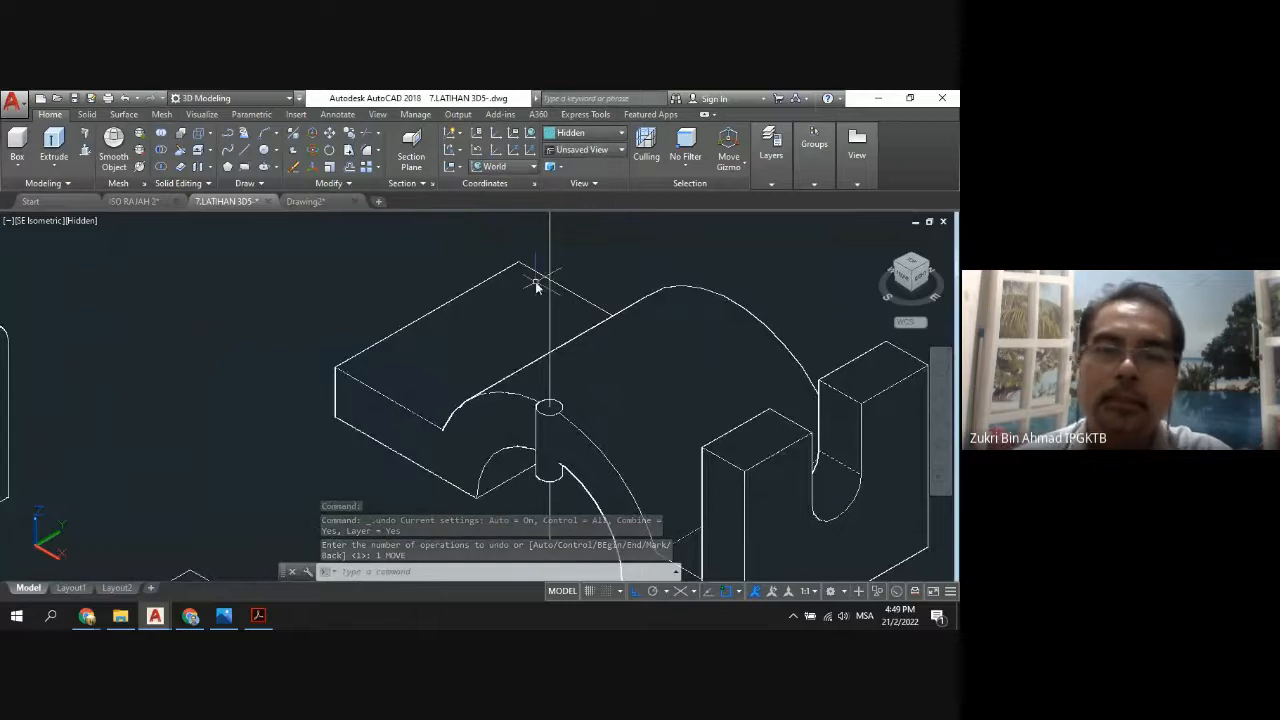
left_click(241, 152)
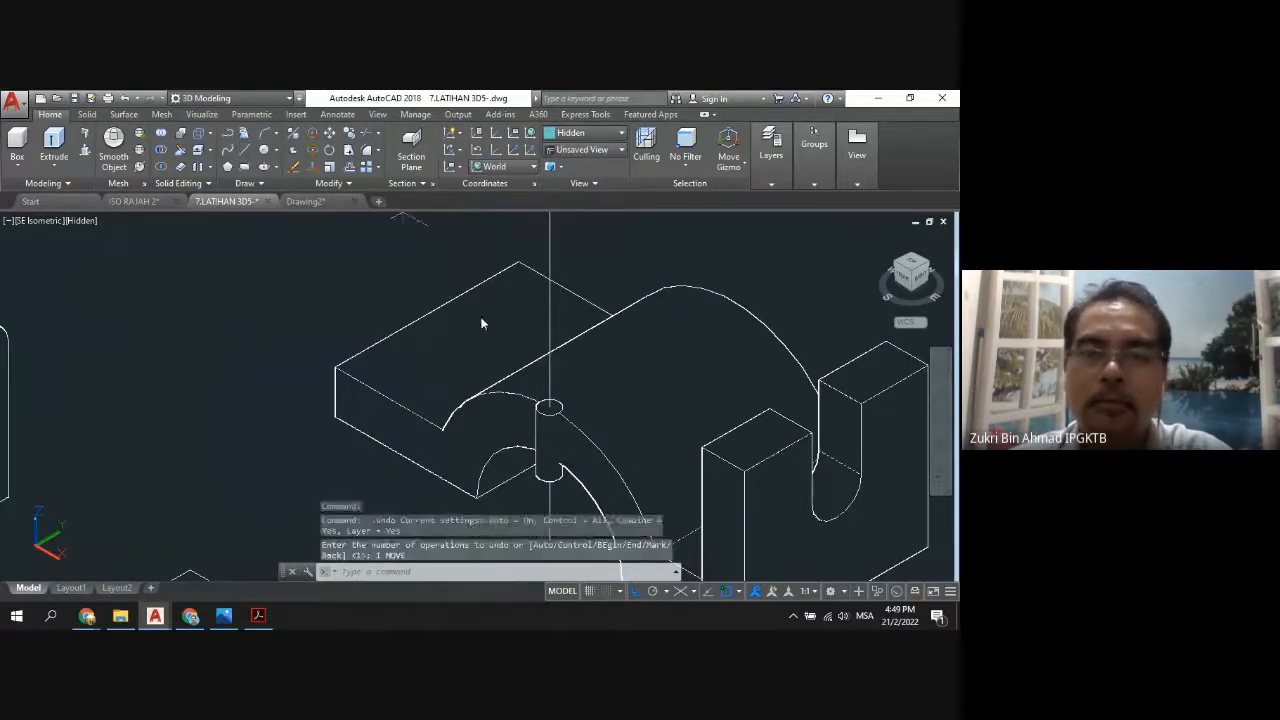
left_click(549, 407)
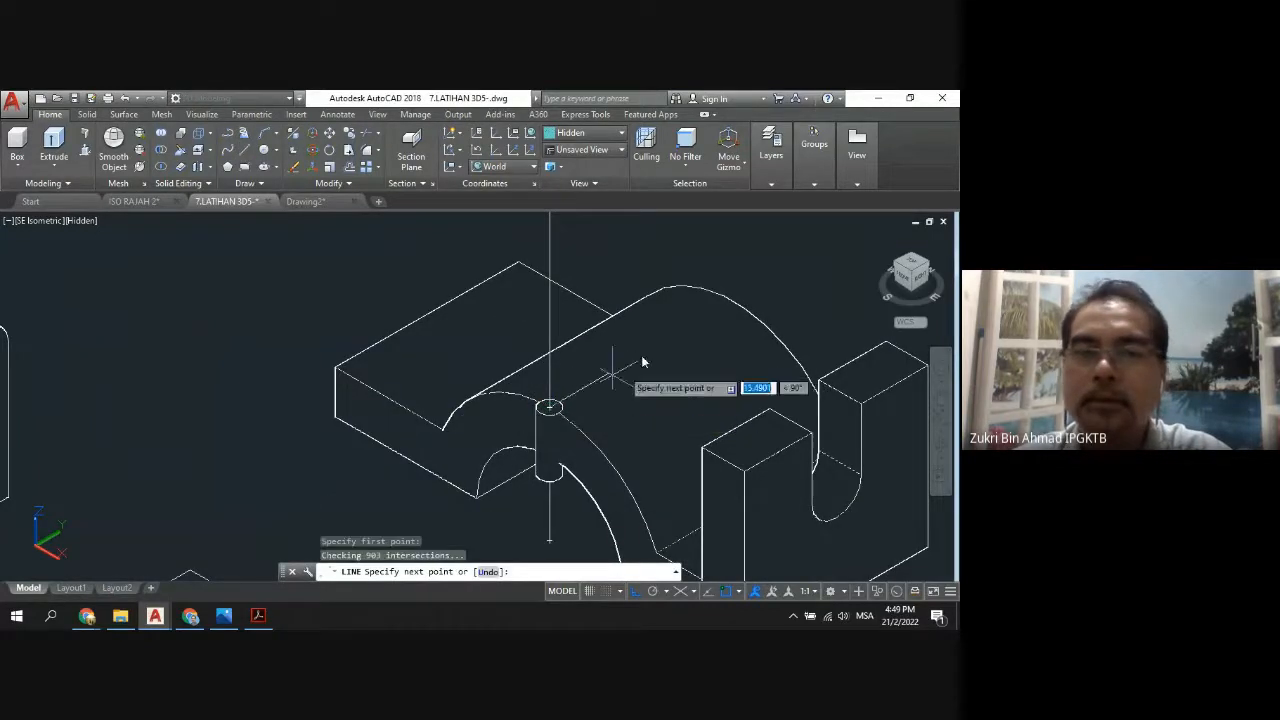
left_click(770, 282)
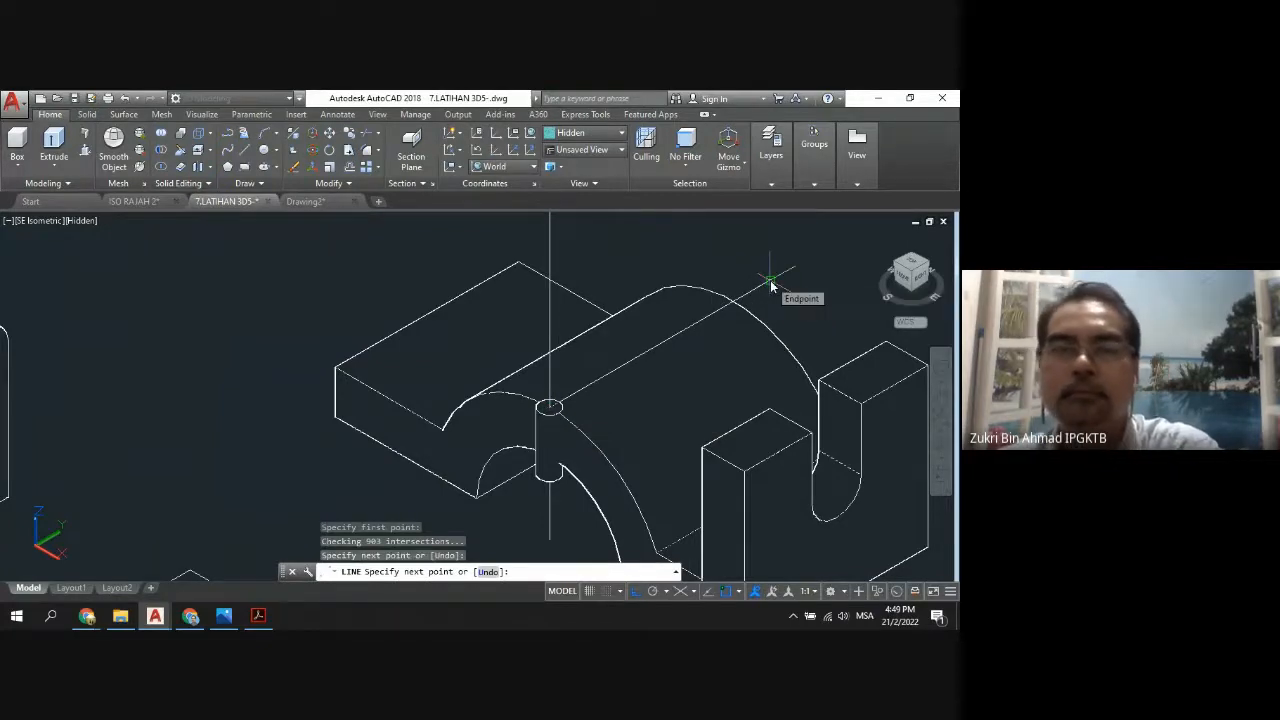
key("Return")
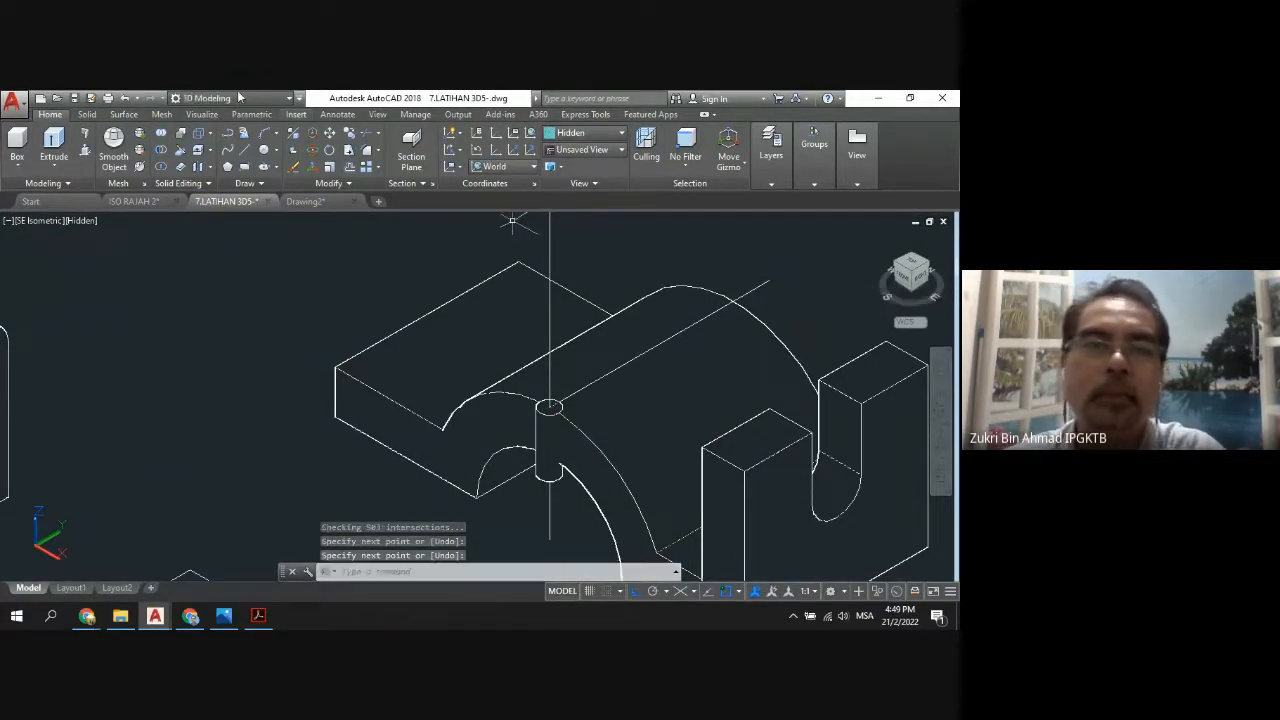
Try to trim the line's overhang at the arch's rear edge, and delete the line.
left_click(369, 133)
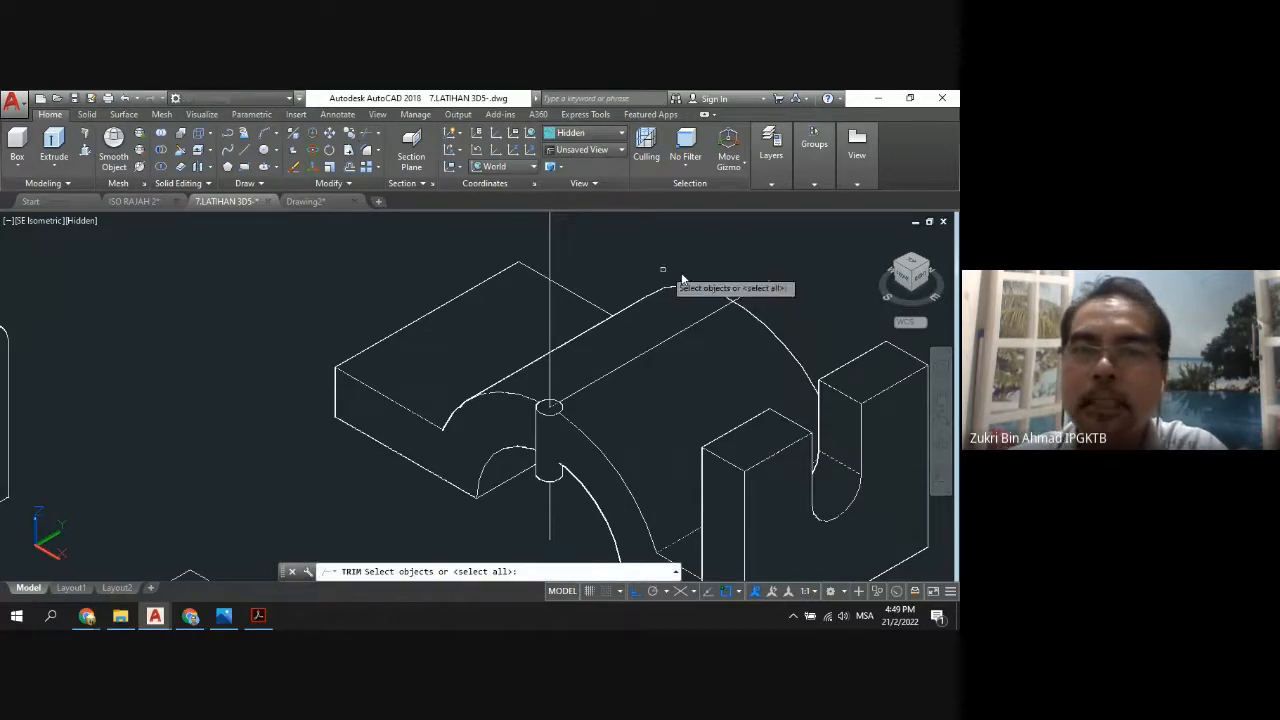
left_click(701, 291)
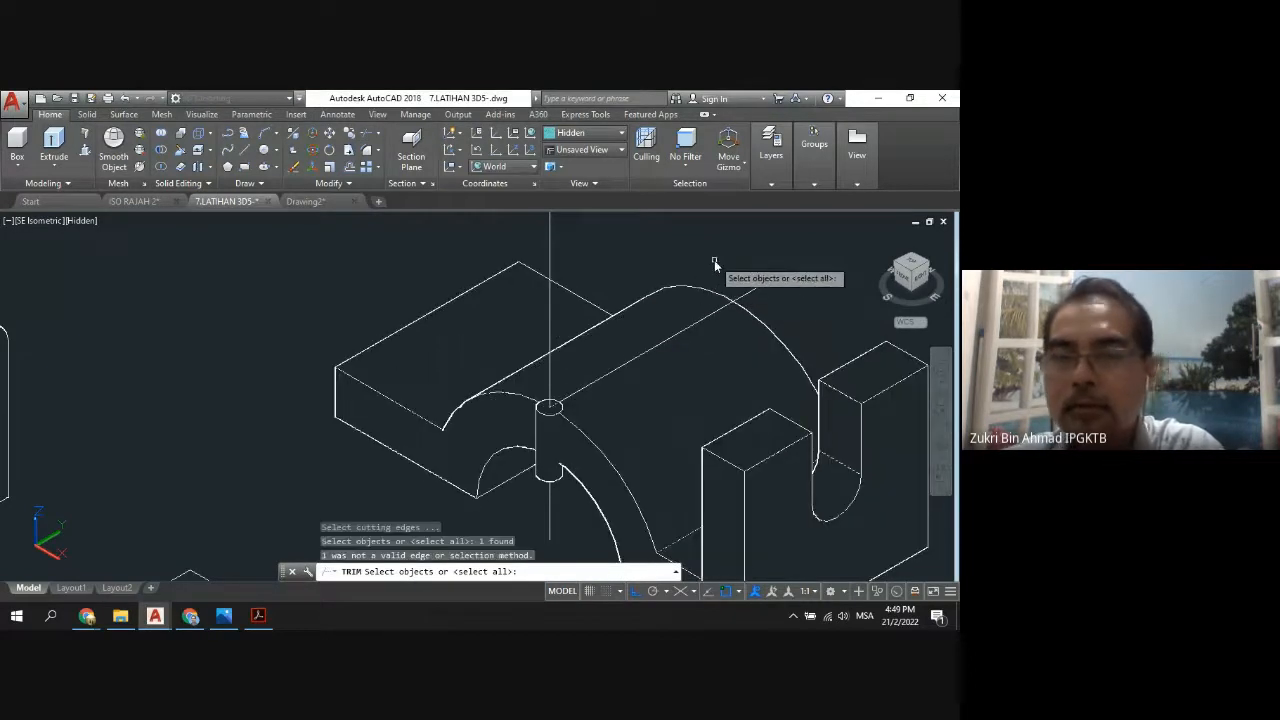
key("Return")
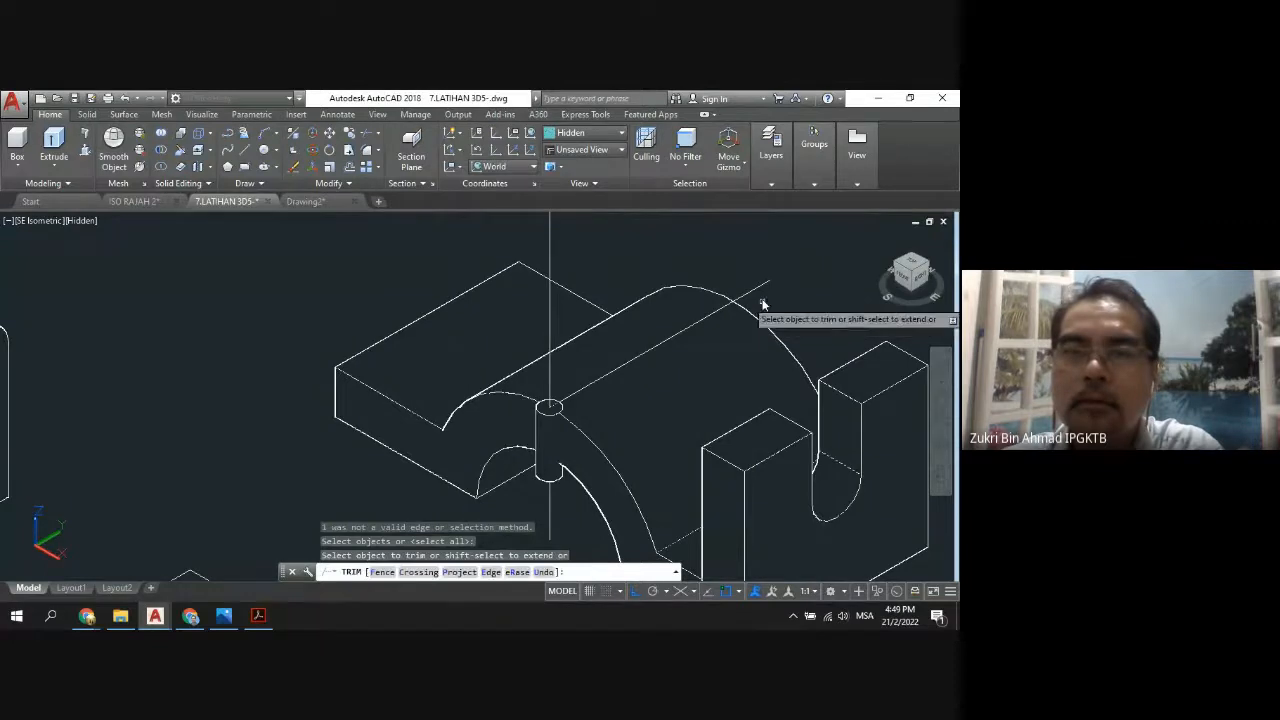
key("Escape")
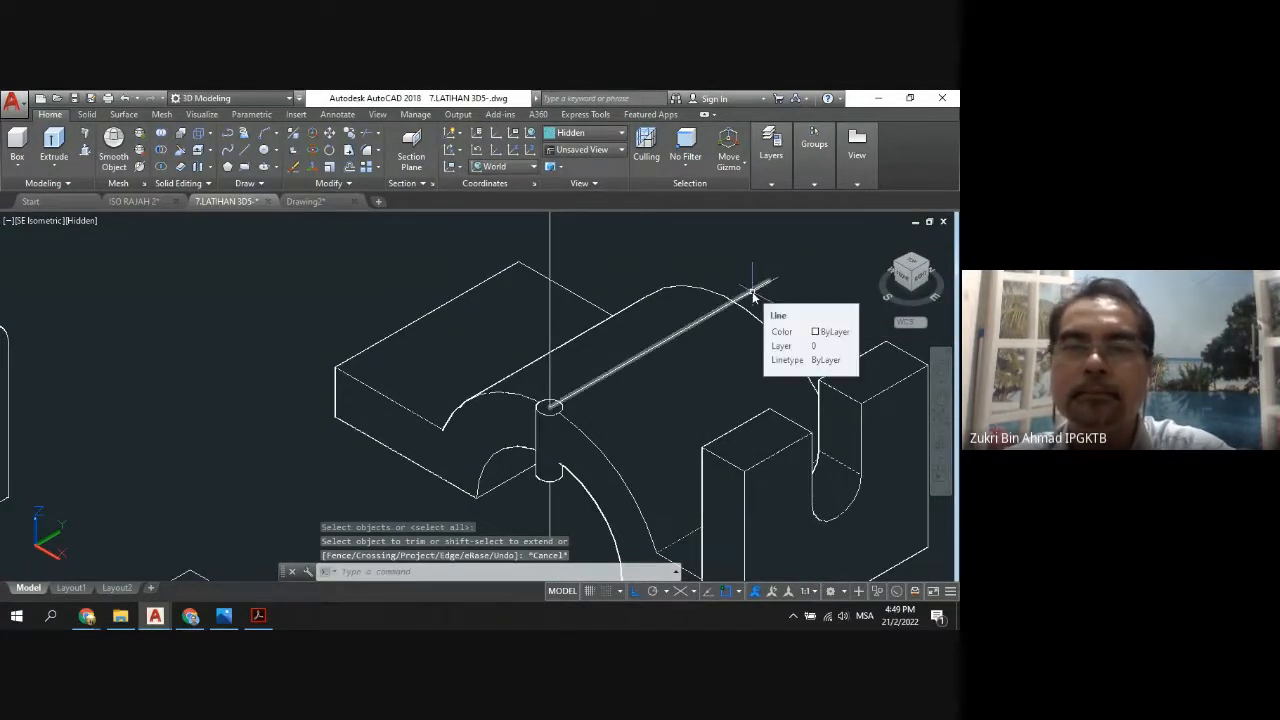
left_click(754, 296)
key("Delete")
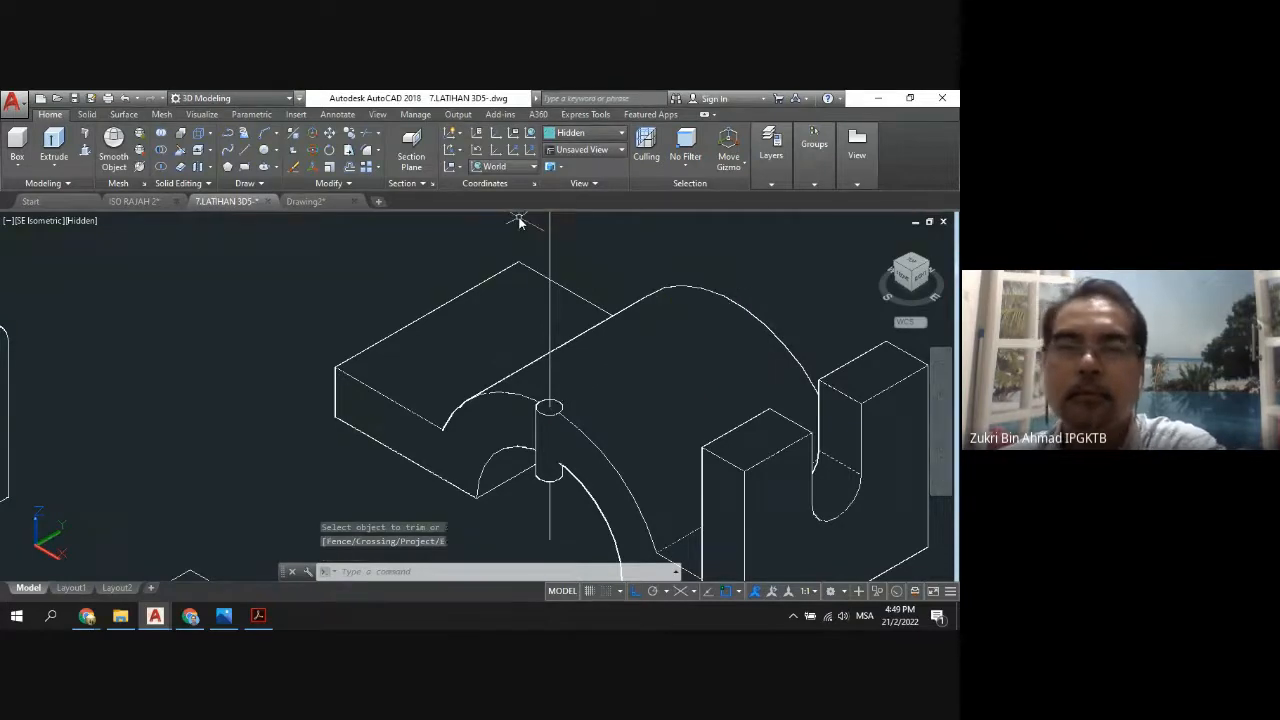
Draw a construction line from the cylinder's top centre along the arch crest, ending at the arch's rear edge.
type("l")
key("Return")
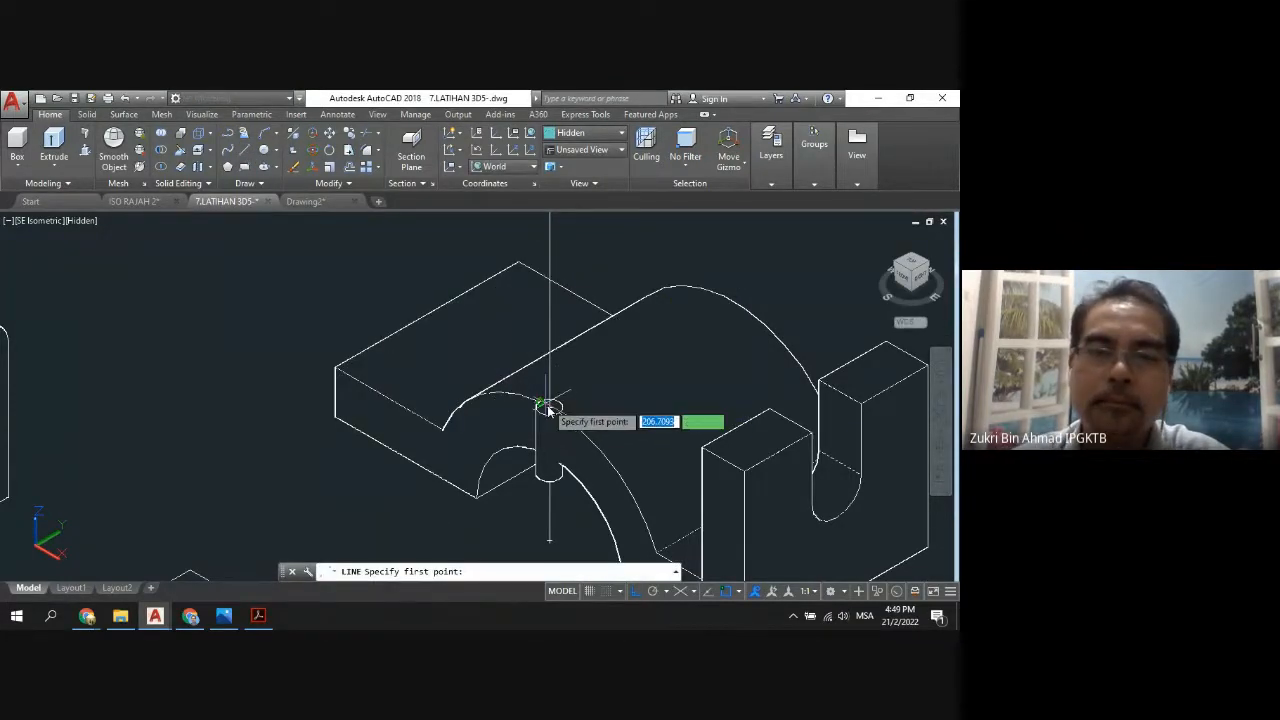
left_click(550, 407)
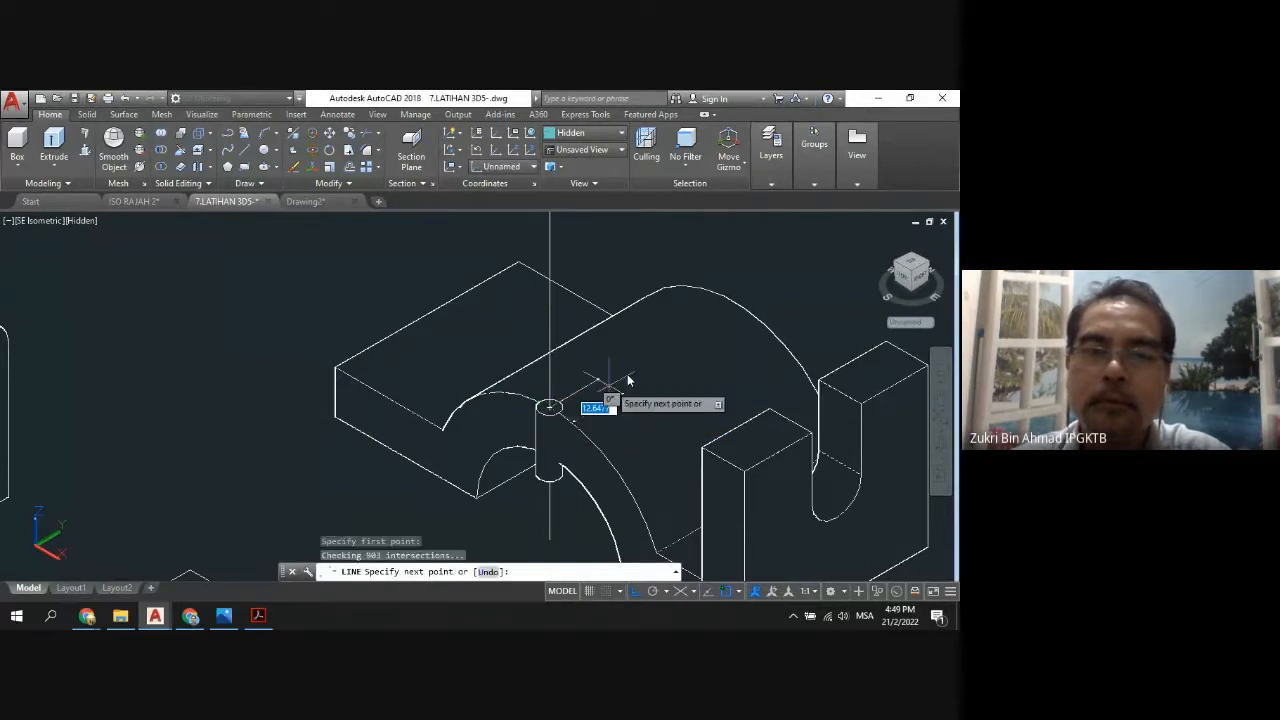
left_click(733, 309)
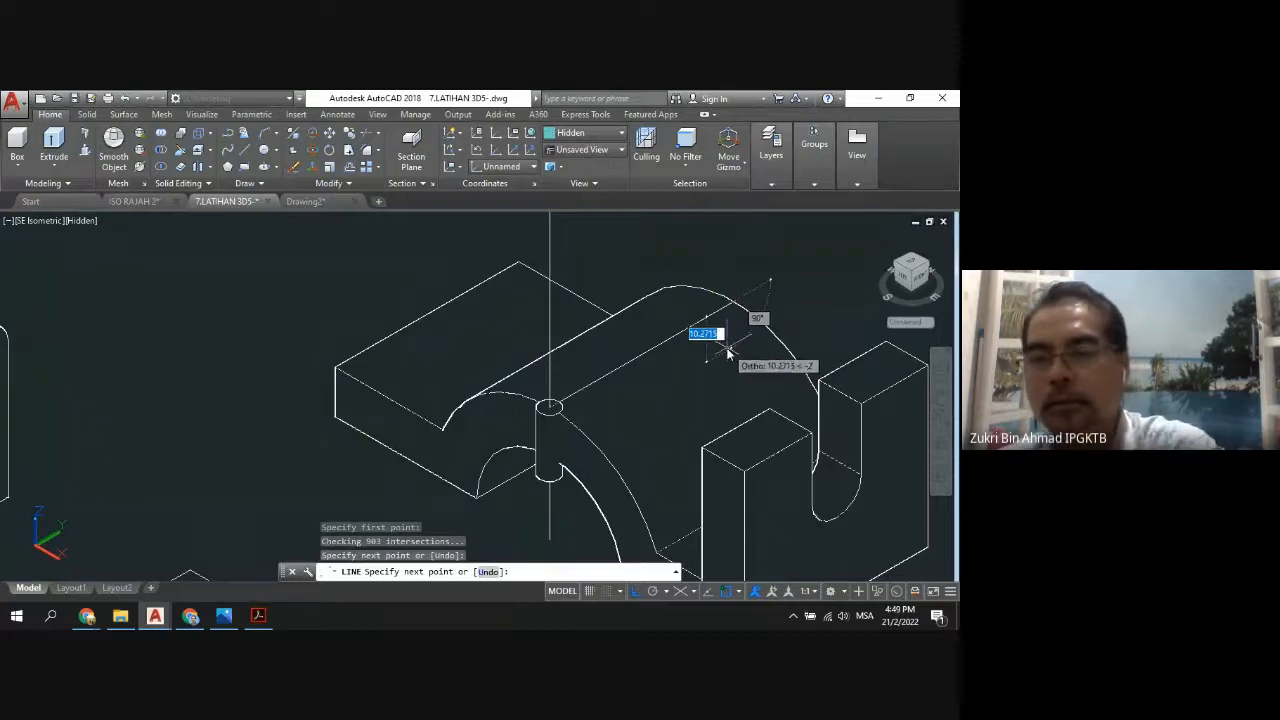
key("Return")
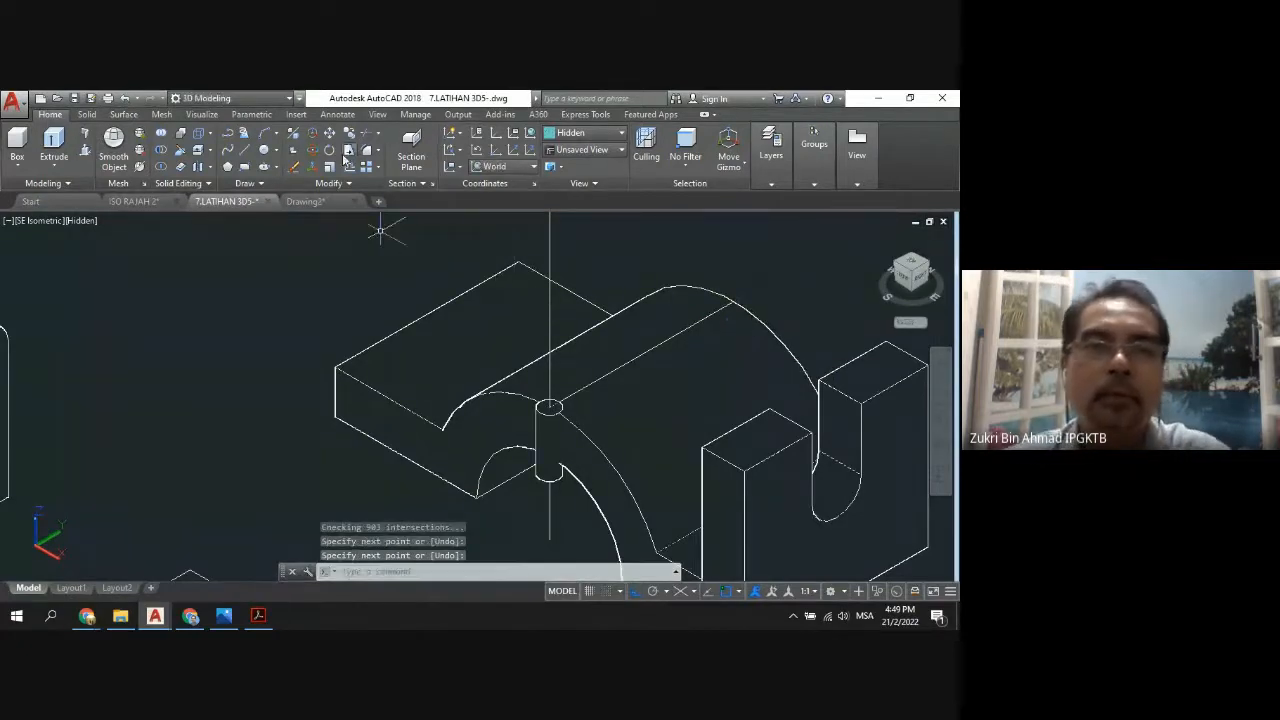
Move the cylinder 24 units along the crest construction line from its top centre toward the arch's rear.
left_click(331, 135)
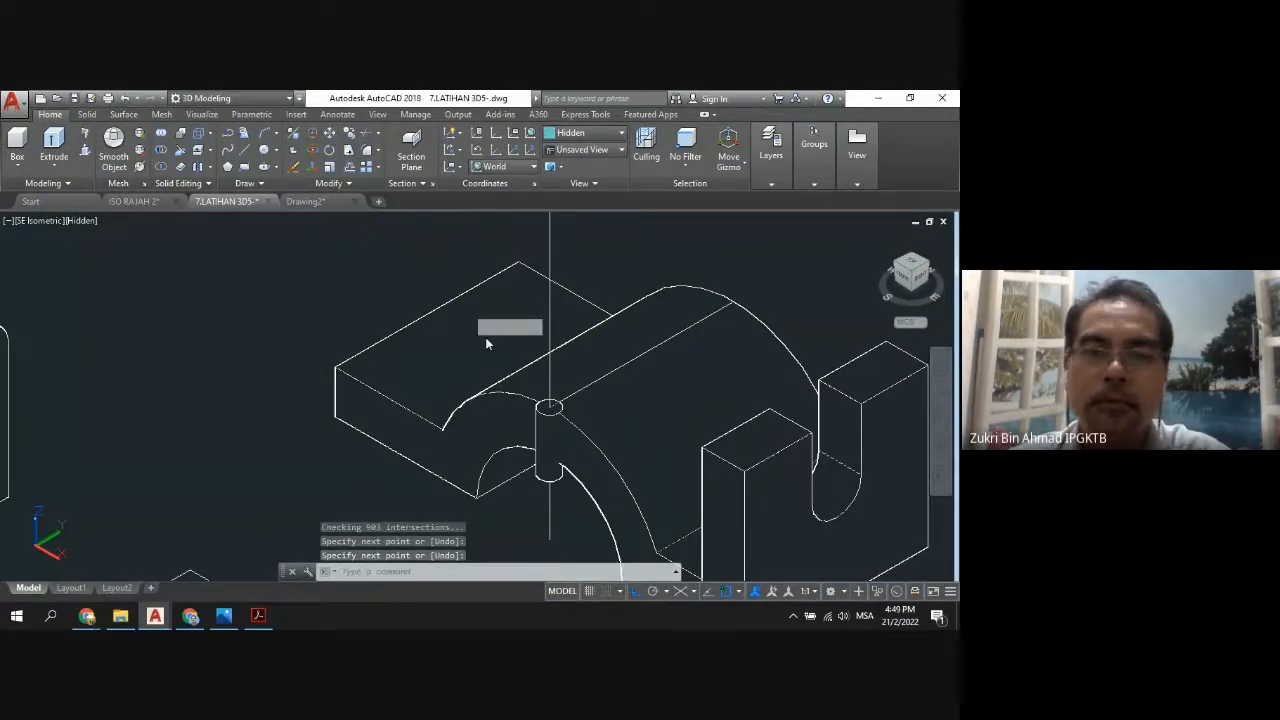
left_click(545, 415)
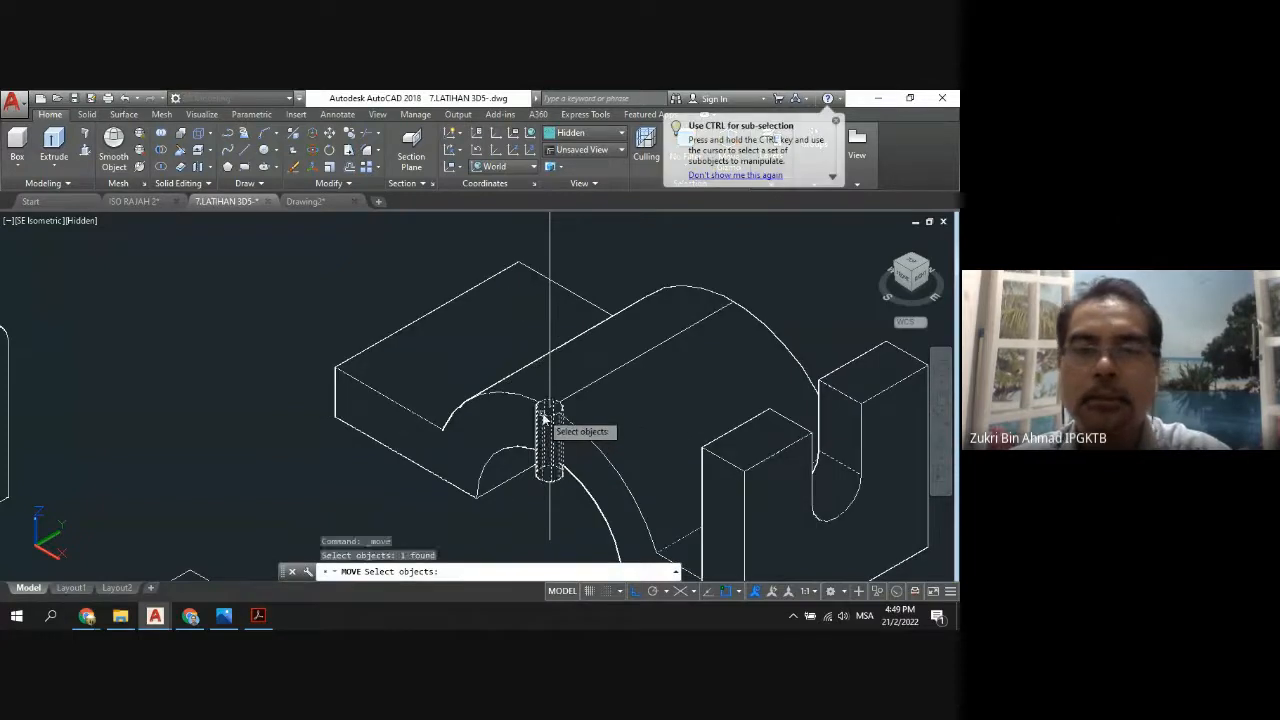
key("Return")
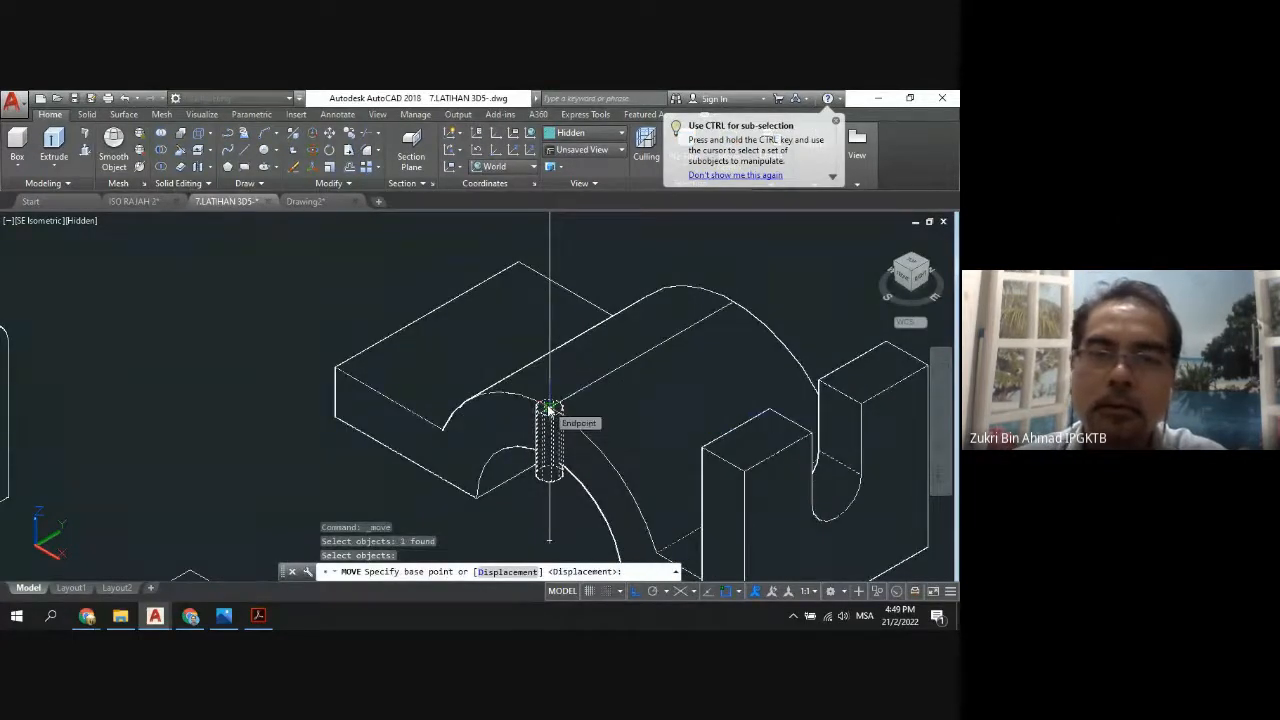
left_click(549, 408)
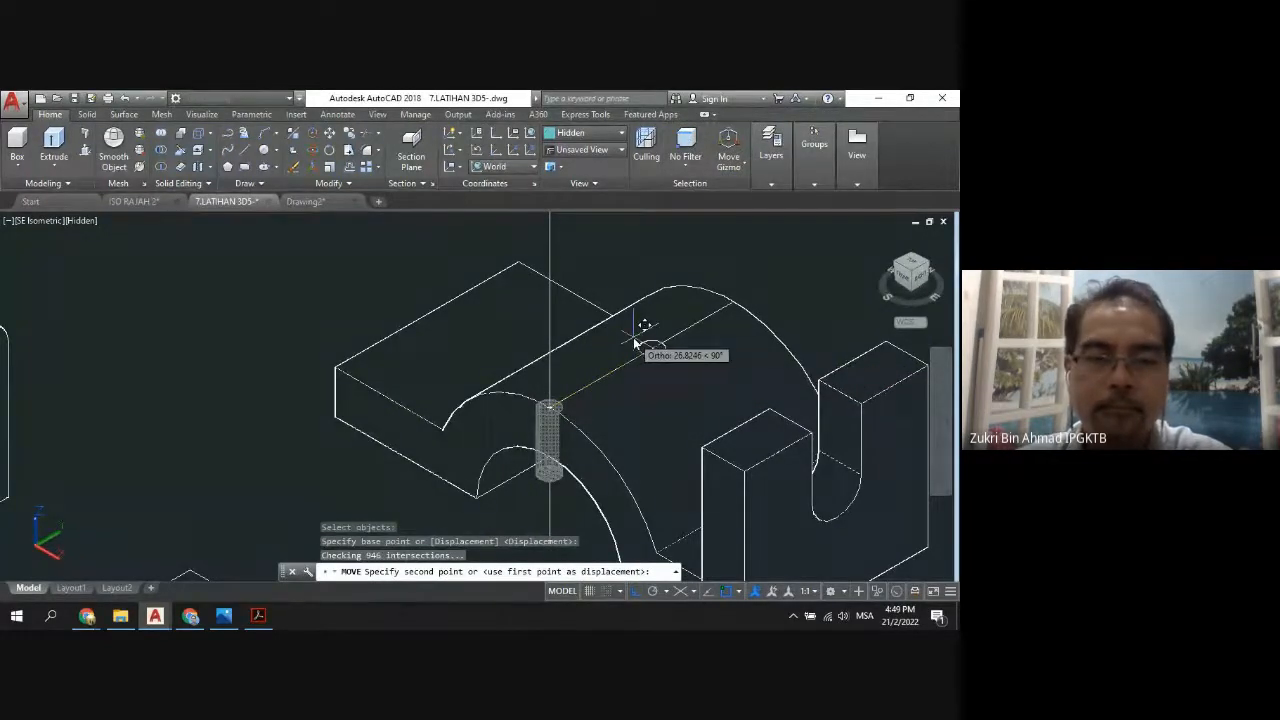
type("24")
key("Return")
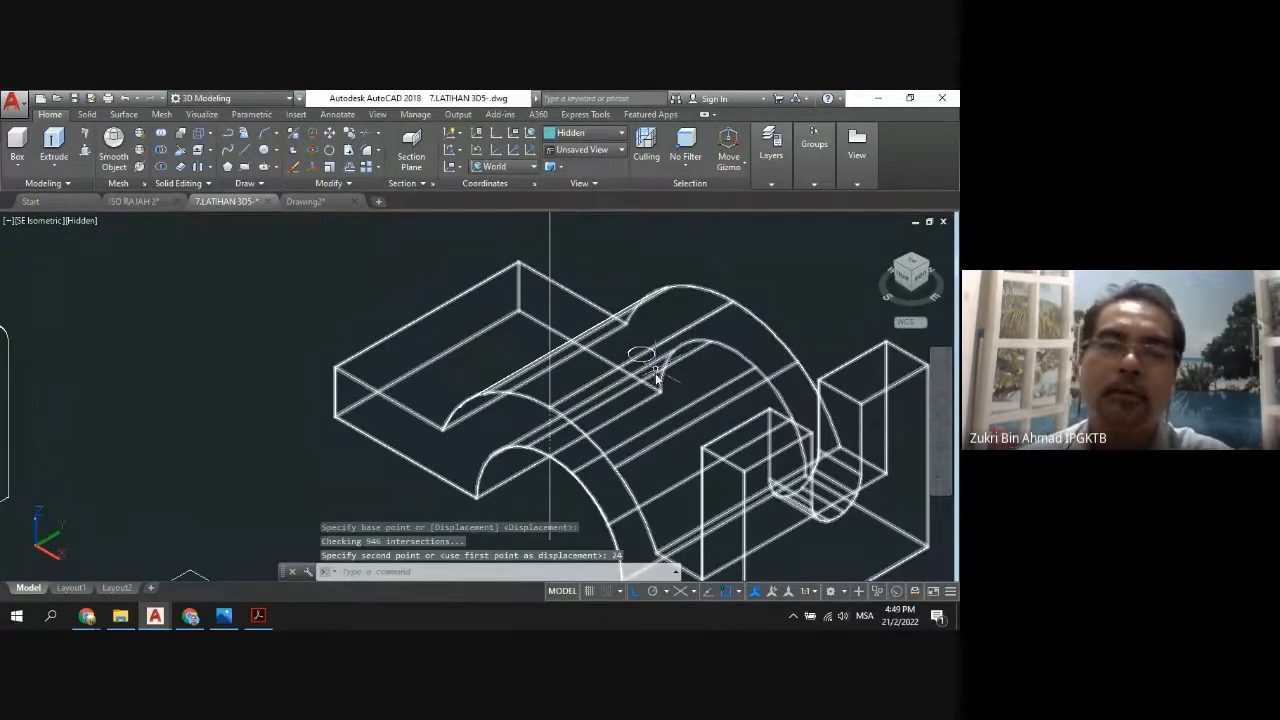
scroll(640, 390, "down", 3)
scroll(650, 420, "up", 3)
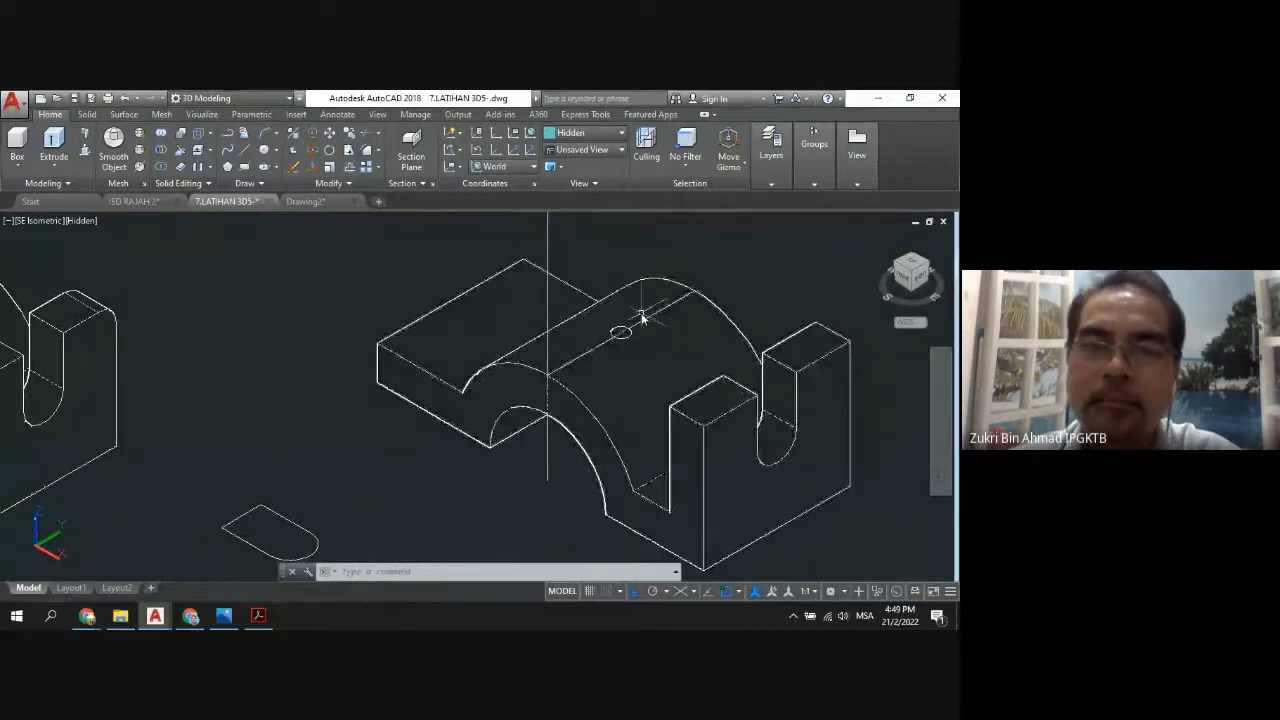
Delete the vertical construction line at the arch's front edge.
left_click(548, 459)
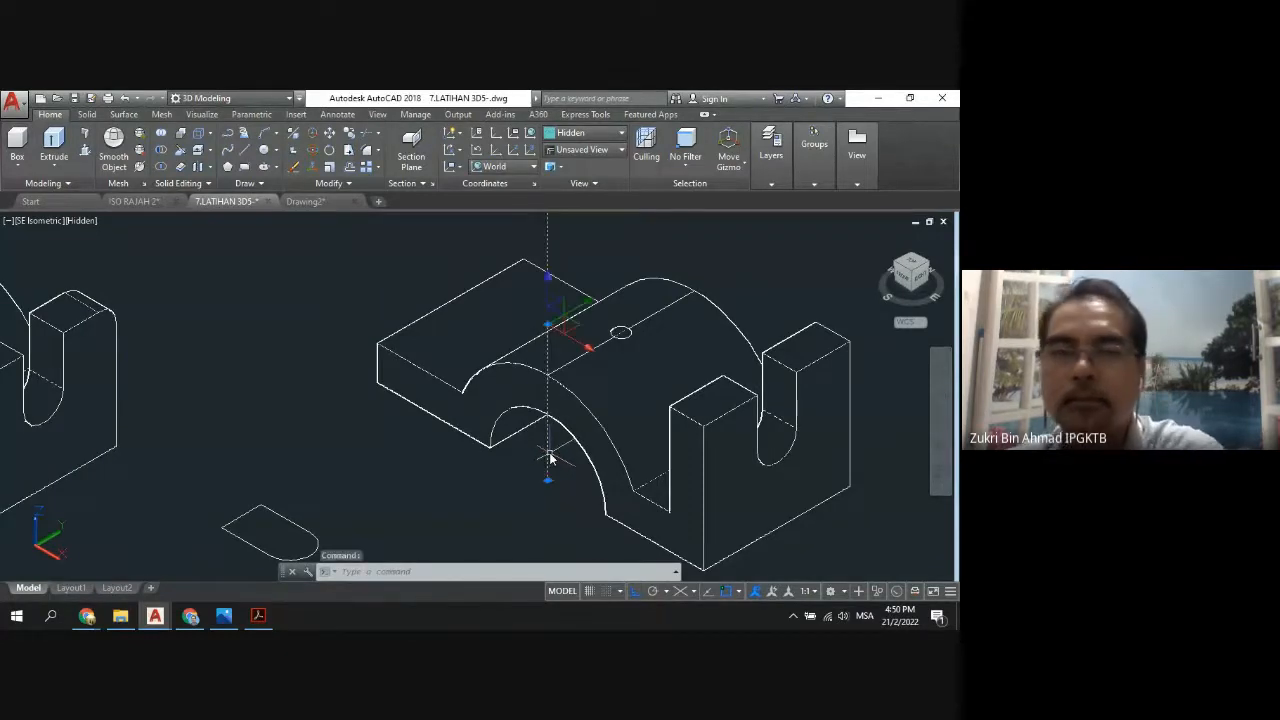
key("Delete")
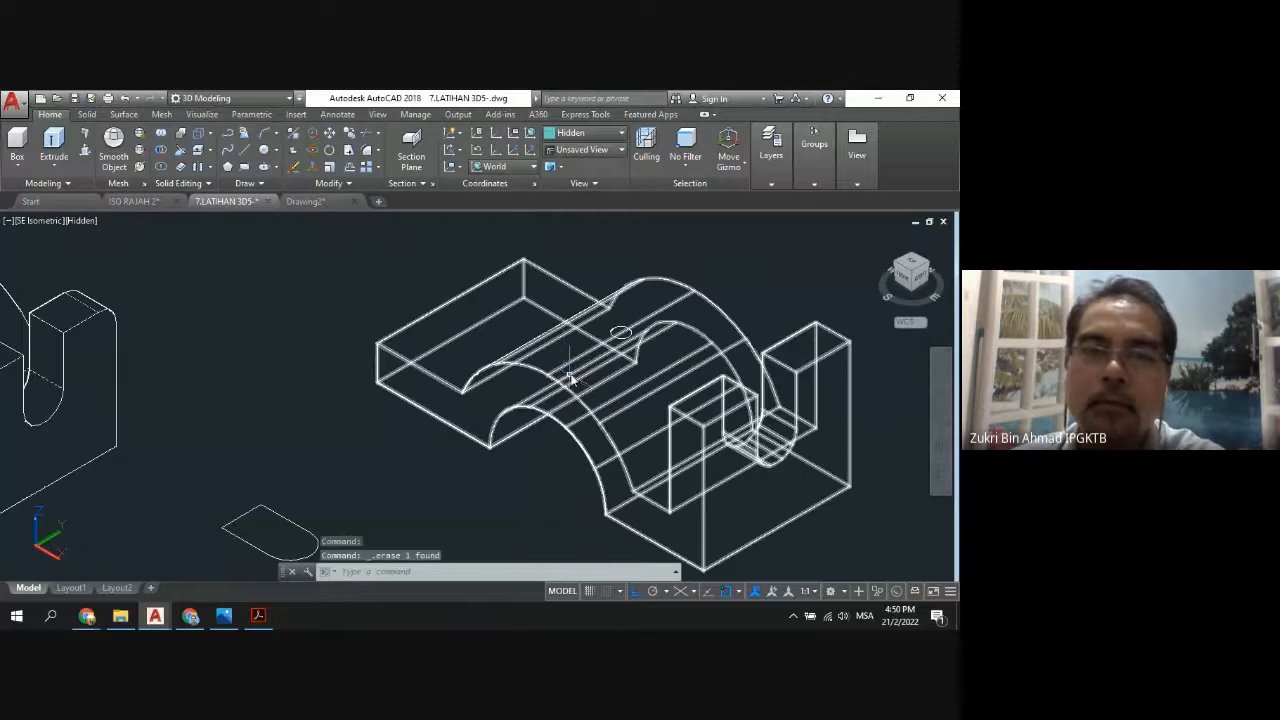
scroll(565, 378, "up", 2)
scroll(572, 375, "down", 3)
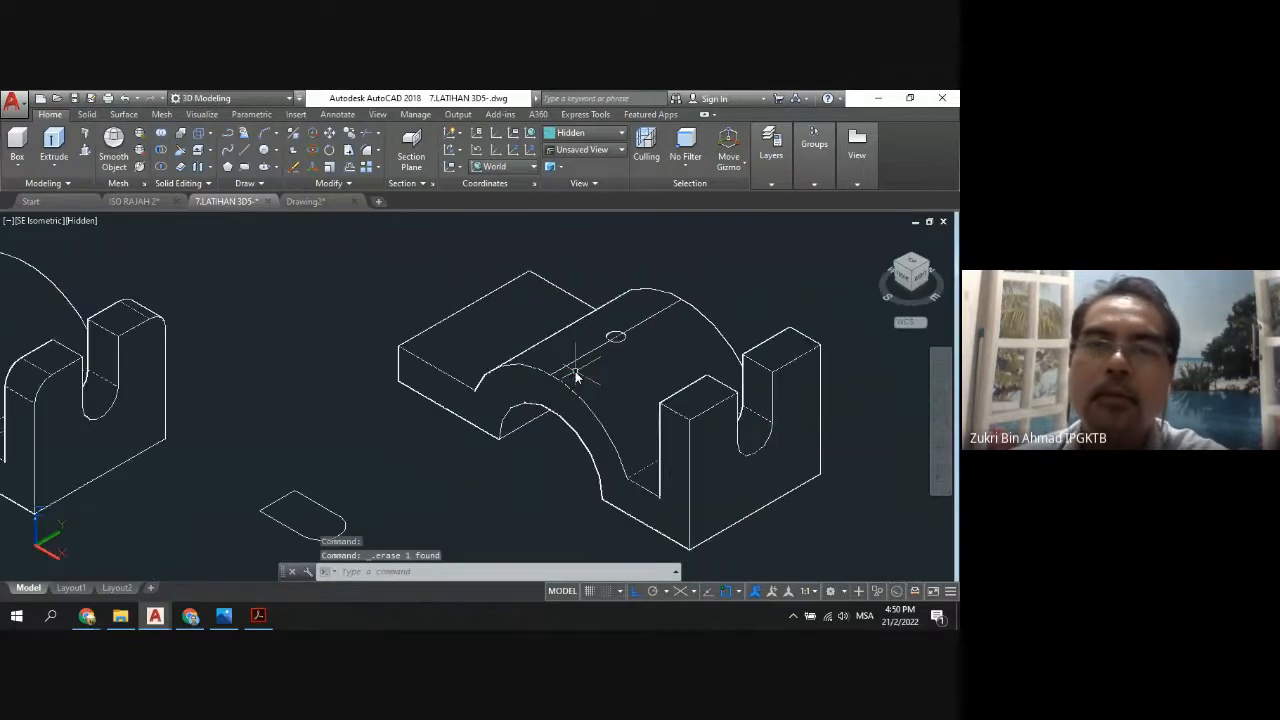
Switch to the 2D Wireframe visual style and delete the construction line along the arch crest.
left_click(622, 135)
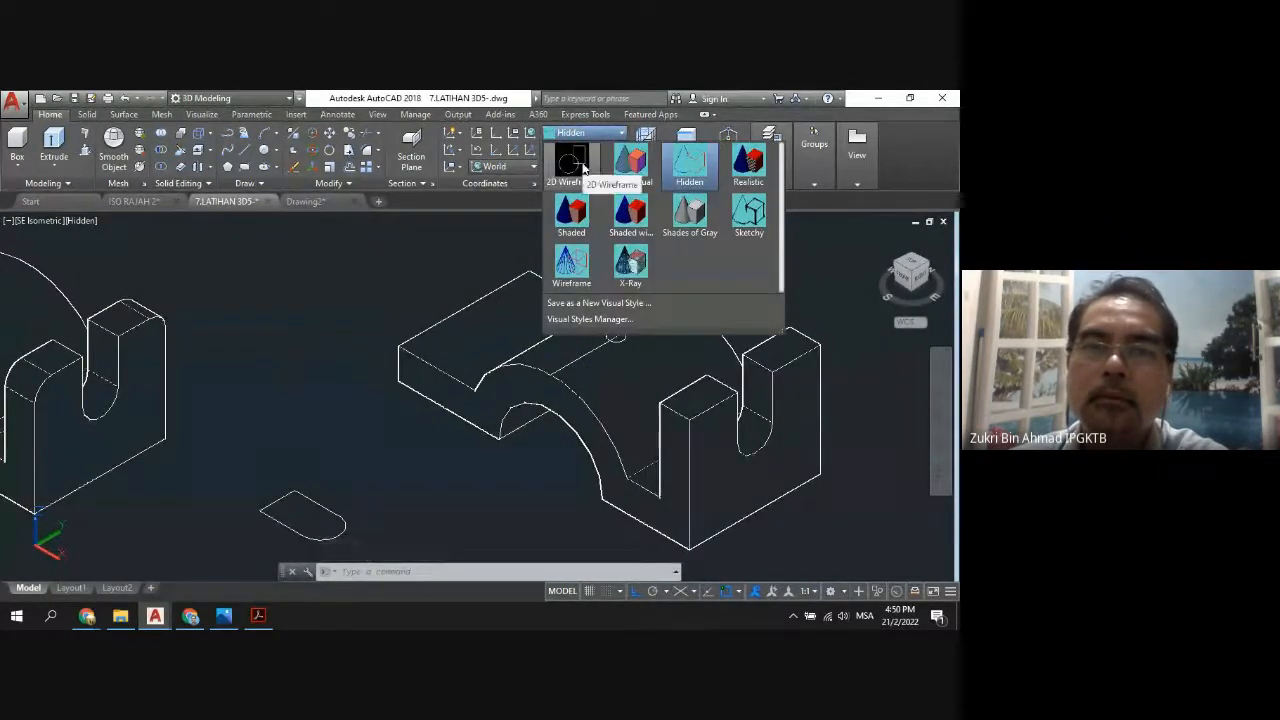
left_click(584, 168)
left_click(643, 319)
key("Delete")
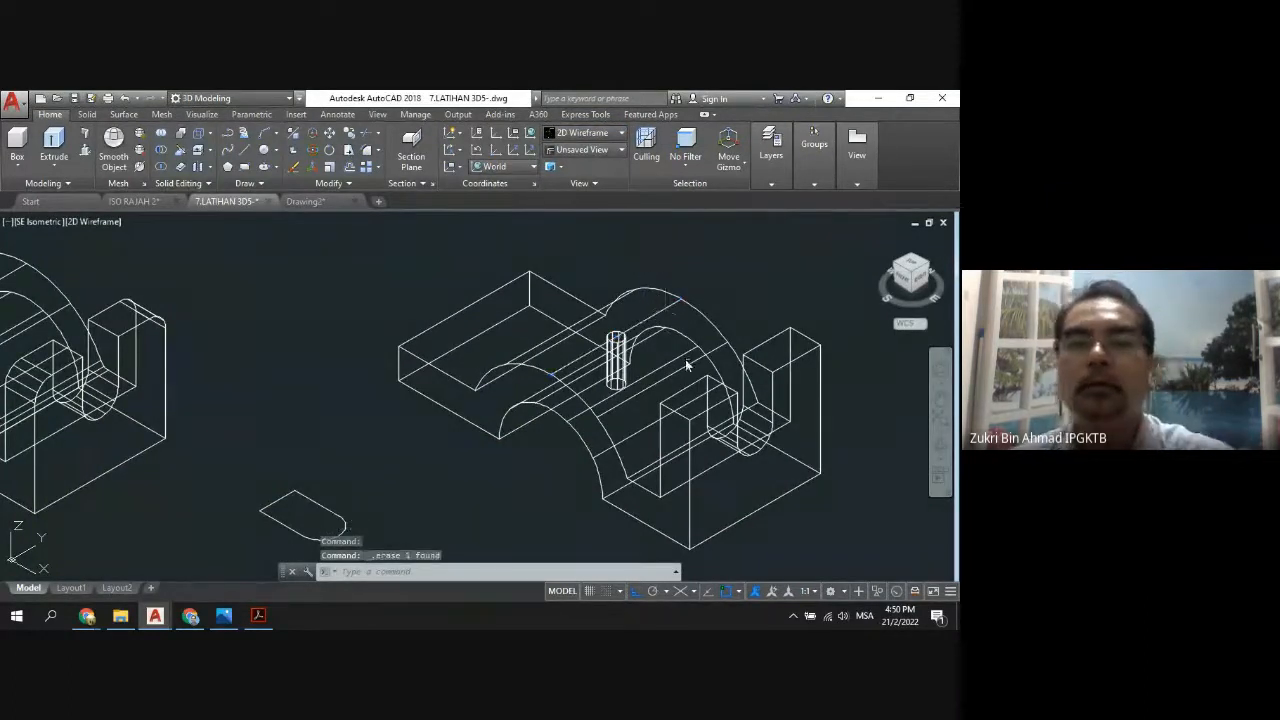
Preview the Hidden and Conceptual visual styles, and display the model in Shades of Gray.
left_click(622, 134)
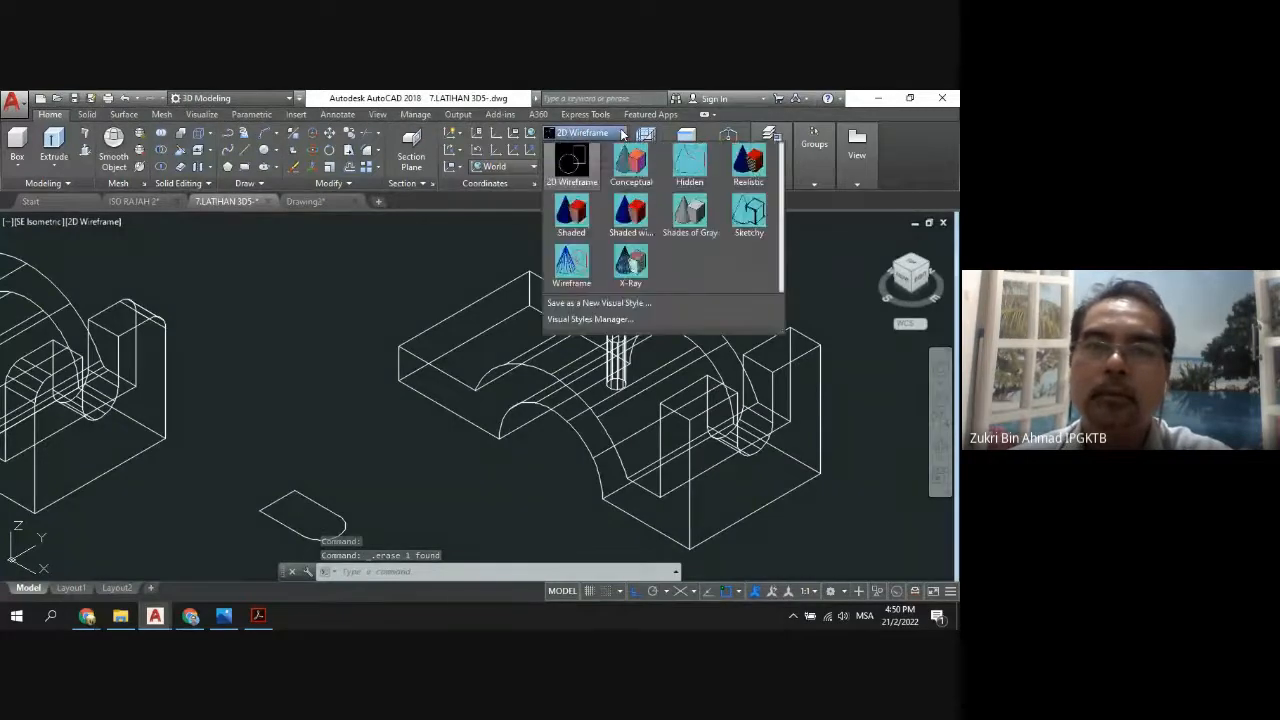
left_click(684, 172)
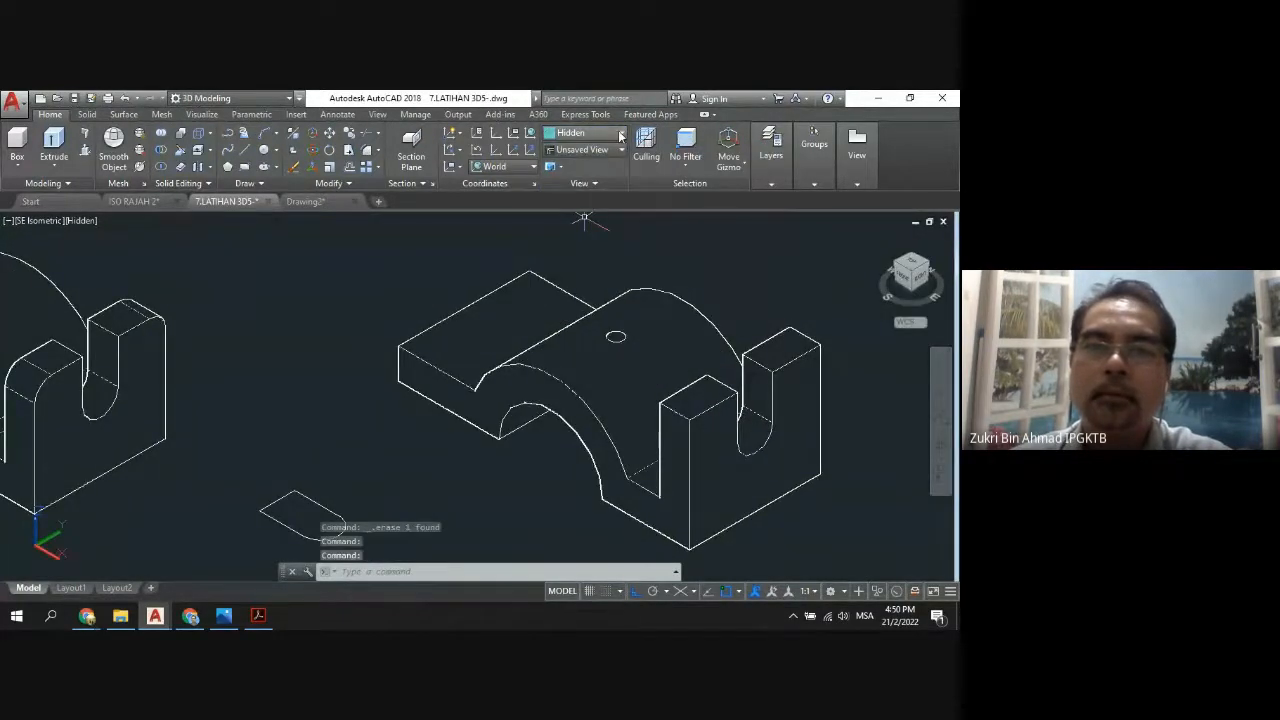
left_click(621, 134)
left_click(631, 170)
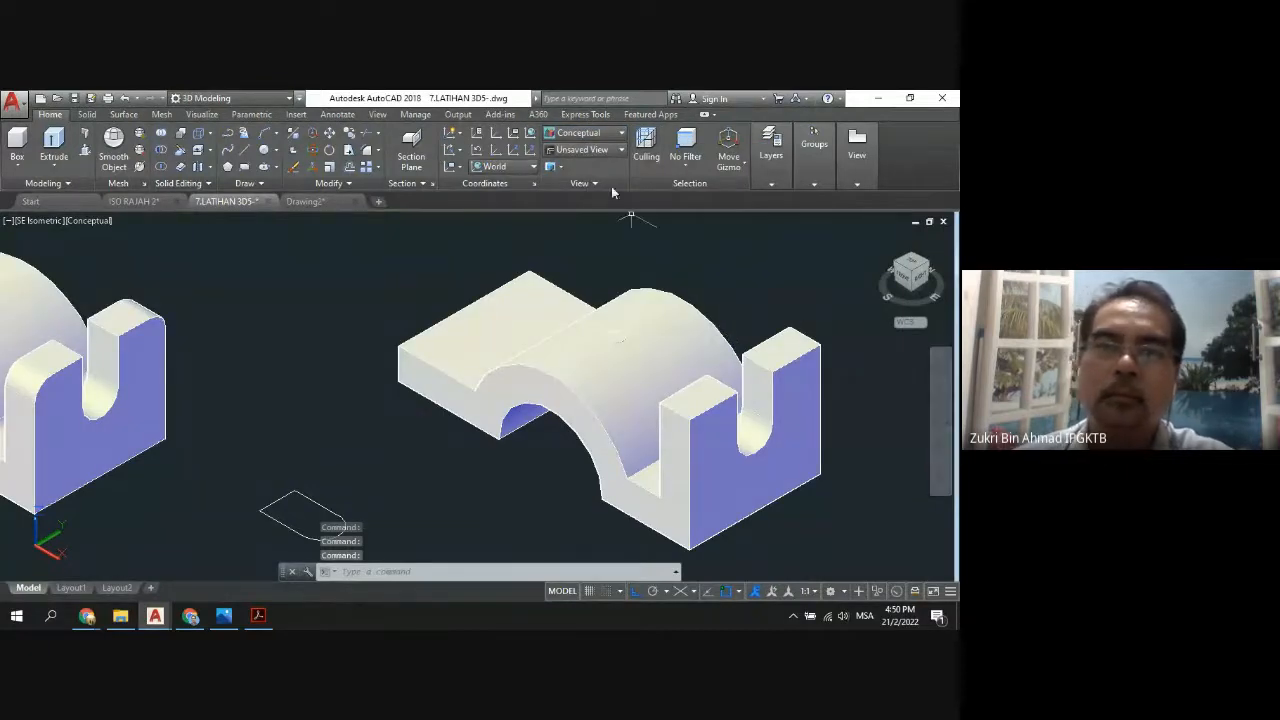
left_click(623, 133)
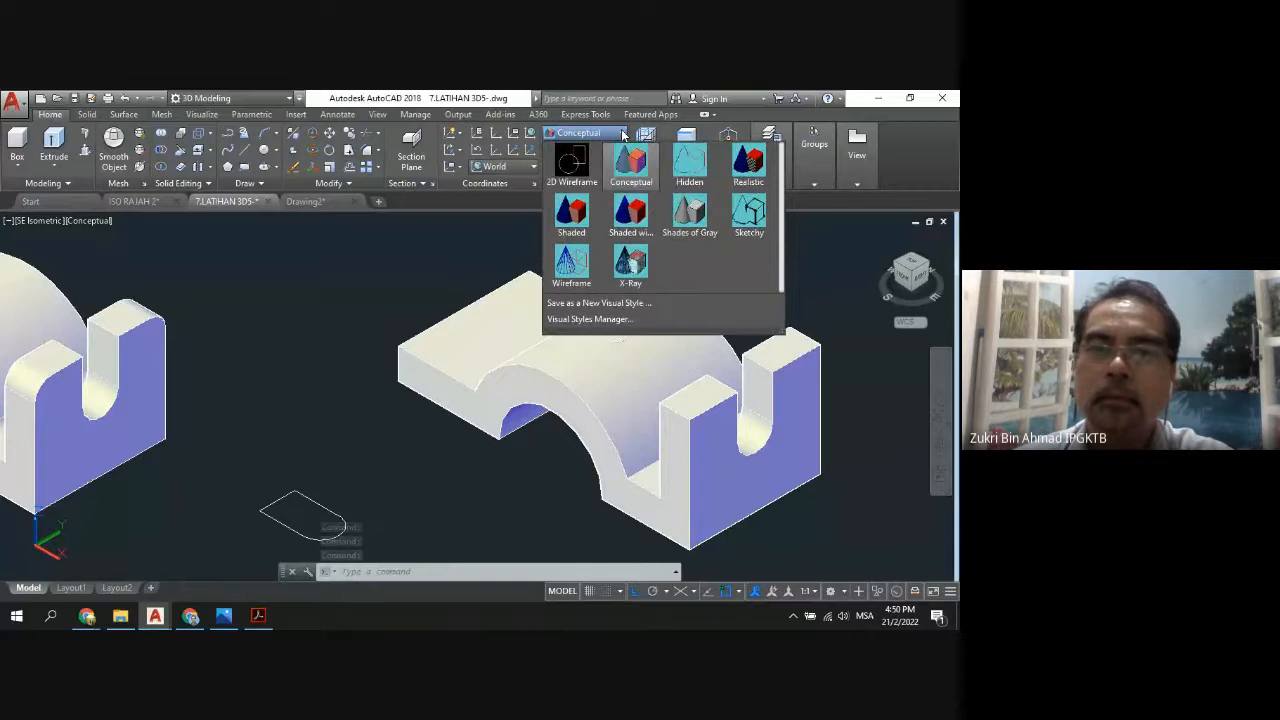
left_click(689, 212)
Check the cylinder from beneath the arch, and subtract it from the frame guide body to cut the hole.
mouse_move(938, 472)
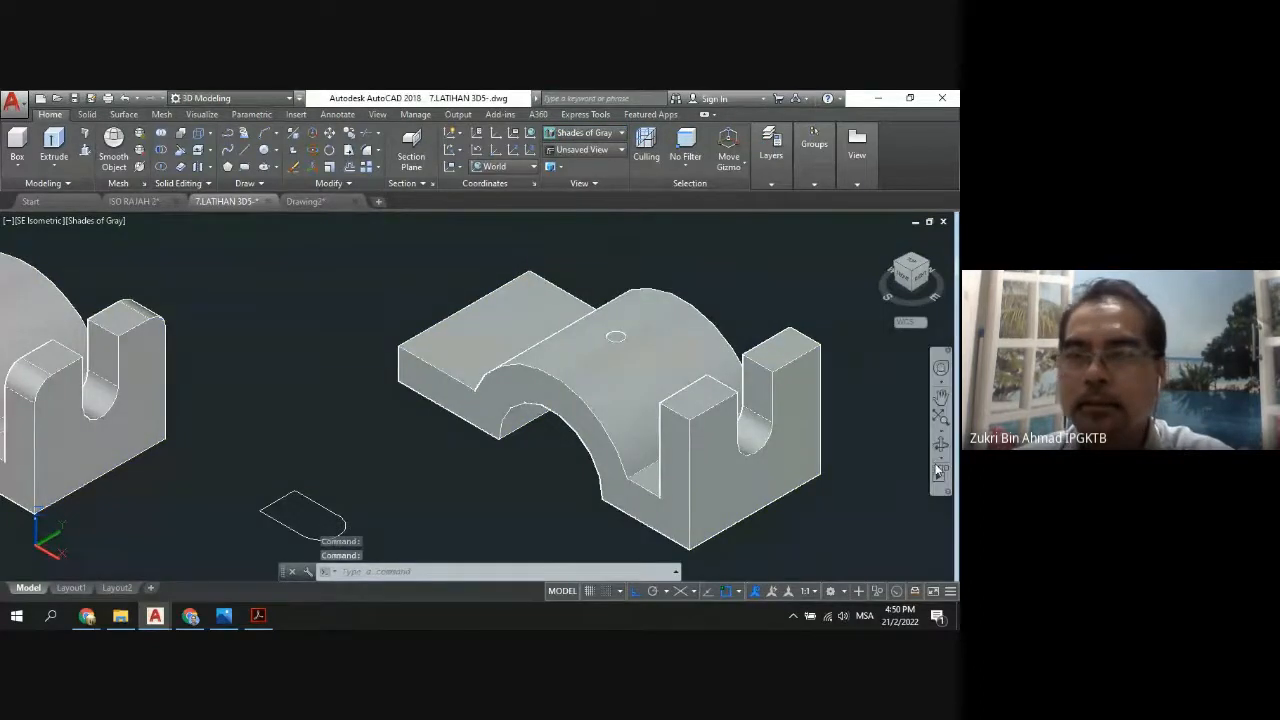
left_click(940, 447)
left_click_drag(758, 444, 776, 355)
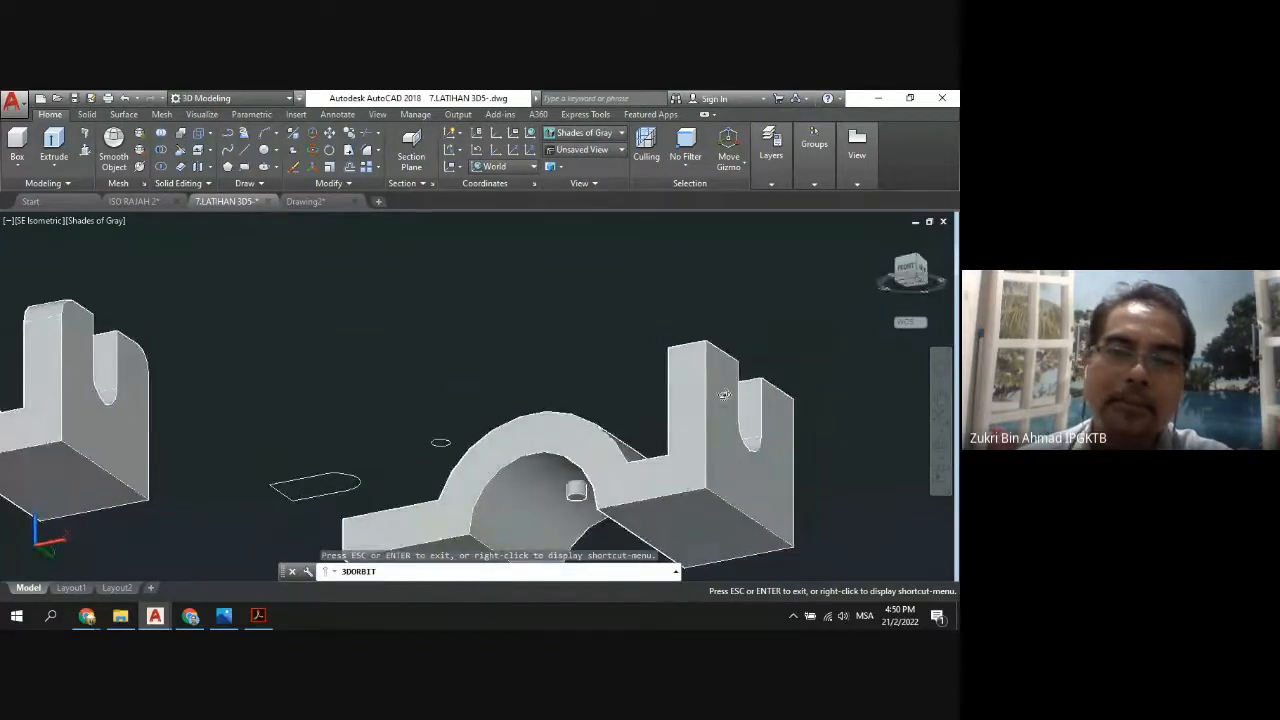
mouse_move(581, 510)
left_mouse_down()
mouse_move(589, 449)
mouse_move(603, 533)
mouse_move(634, 535)
mouse_move(583, 527)
left_mouse_up()
left_click_drag(628, 441, 627, 341)
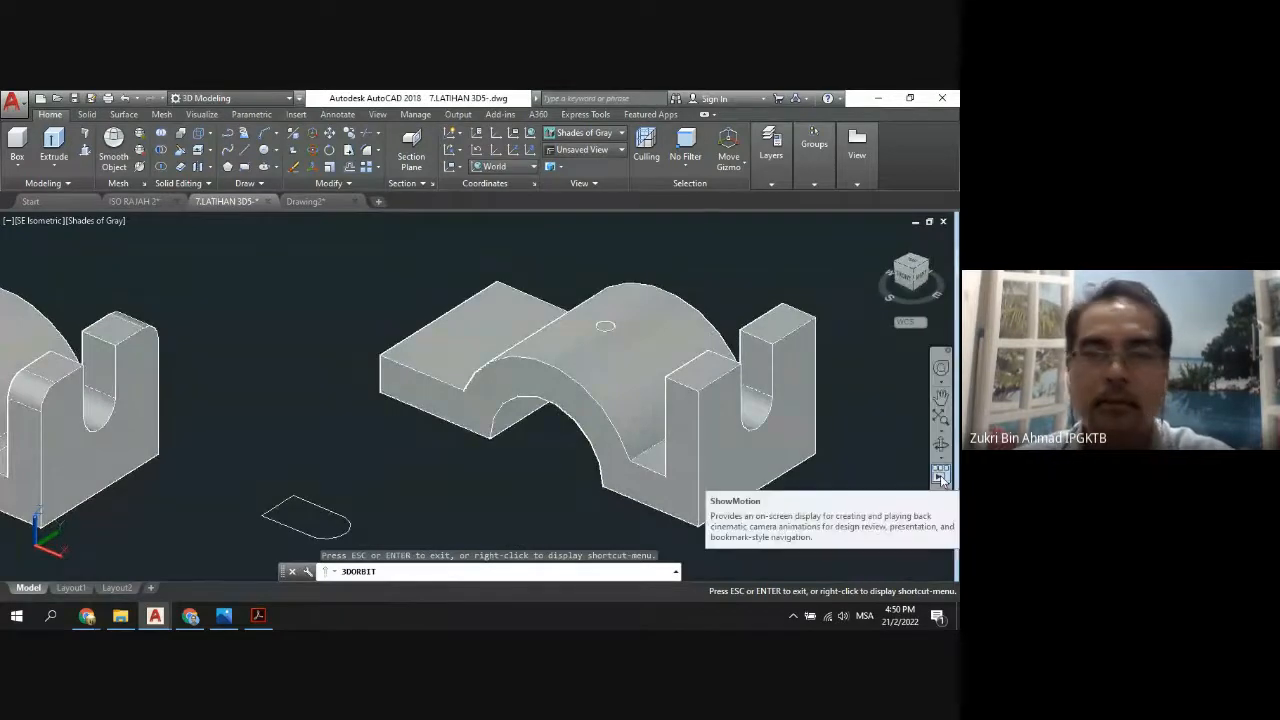
key("Escape")
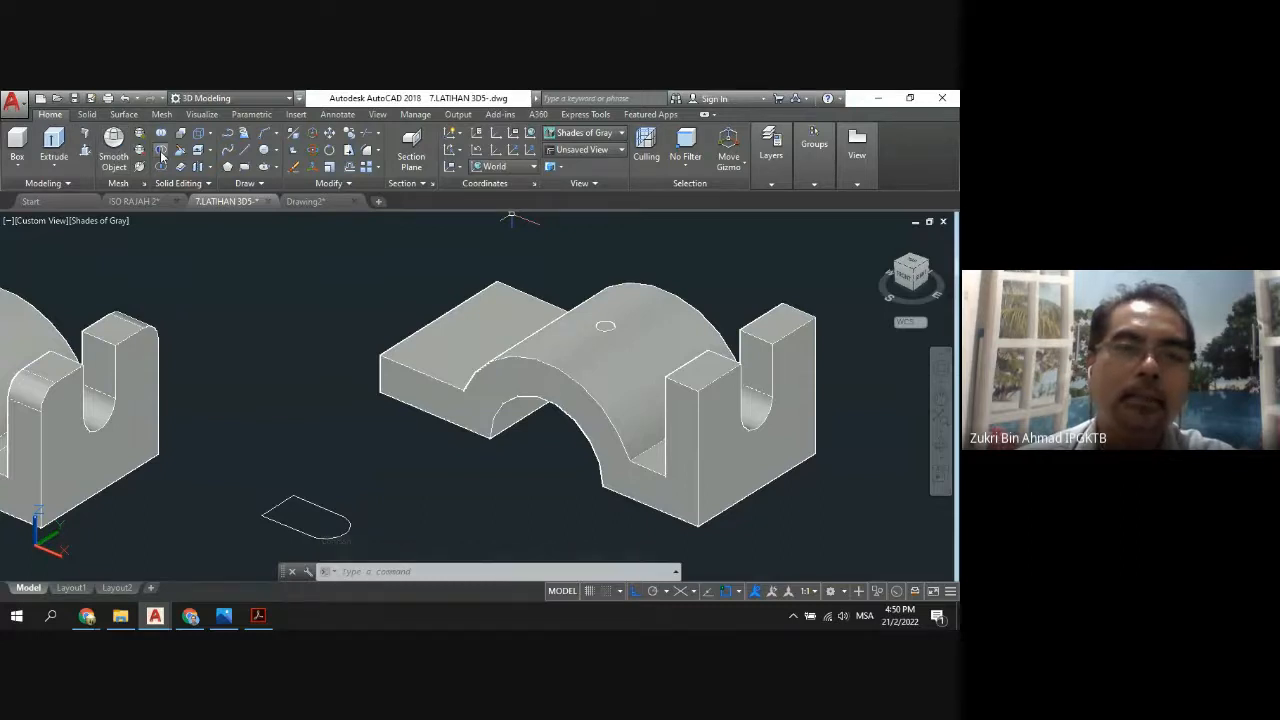
left_click(161, 151)
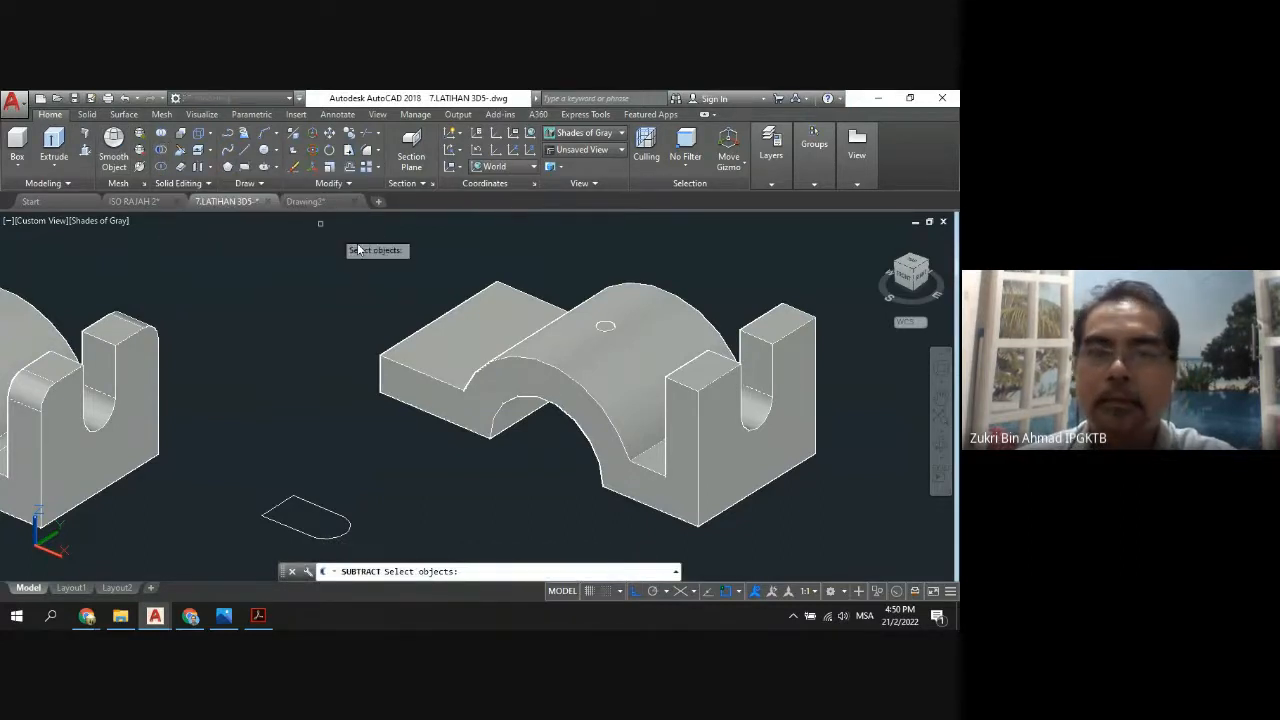
left_click(475, 362)
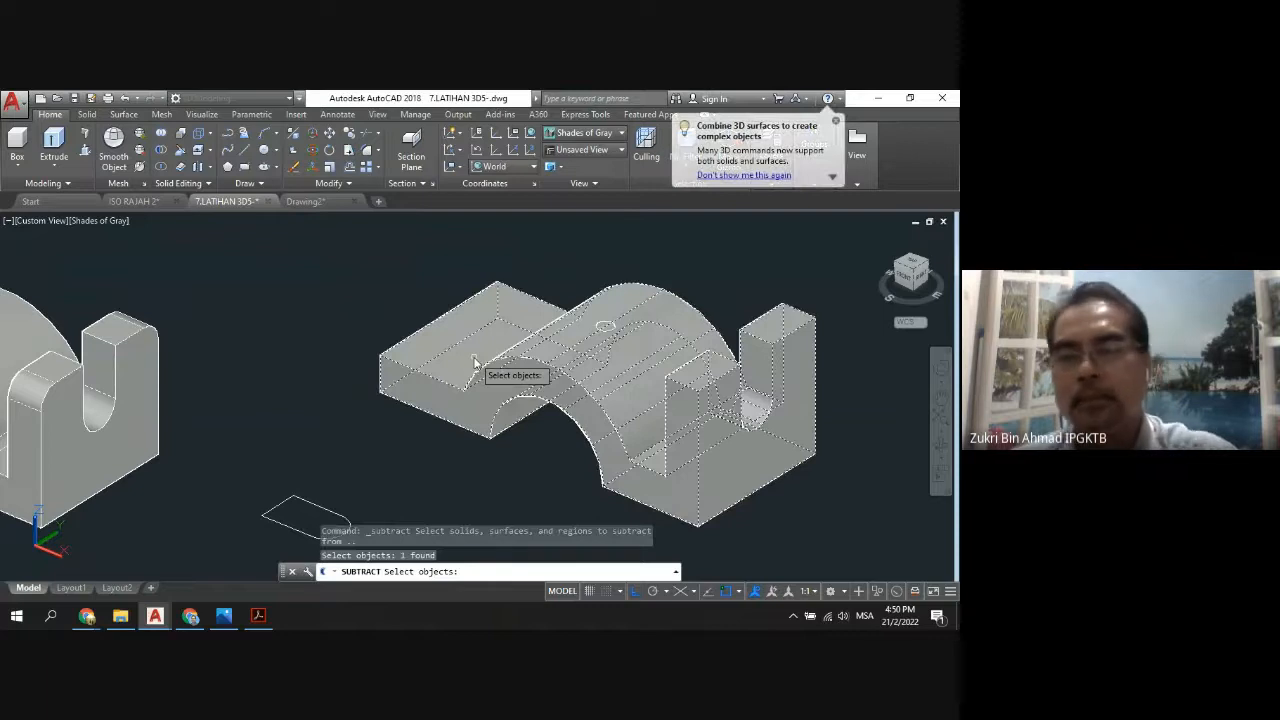
key("Return")
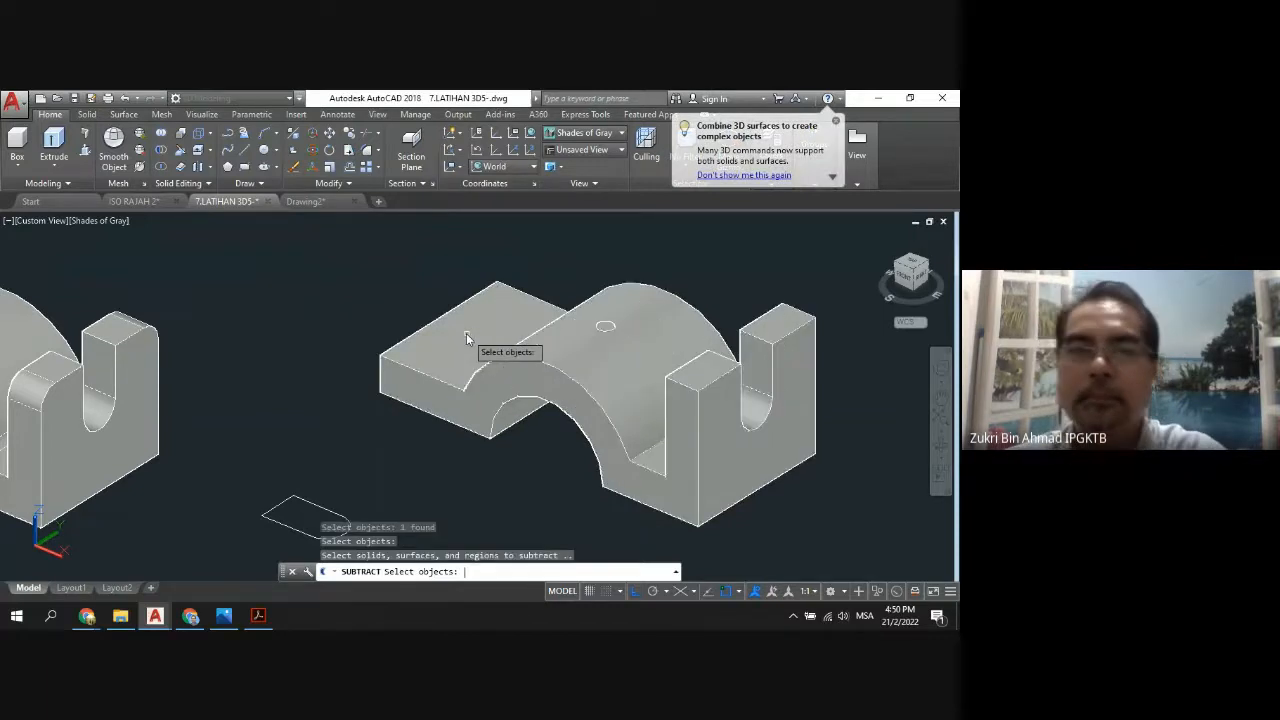
left_click(597, 325)
key("Return")
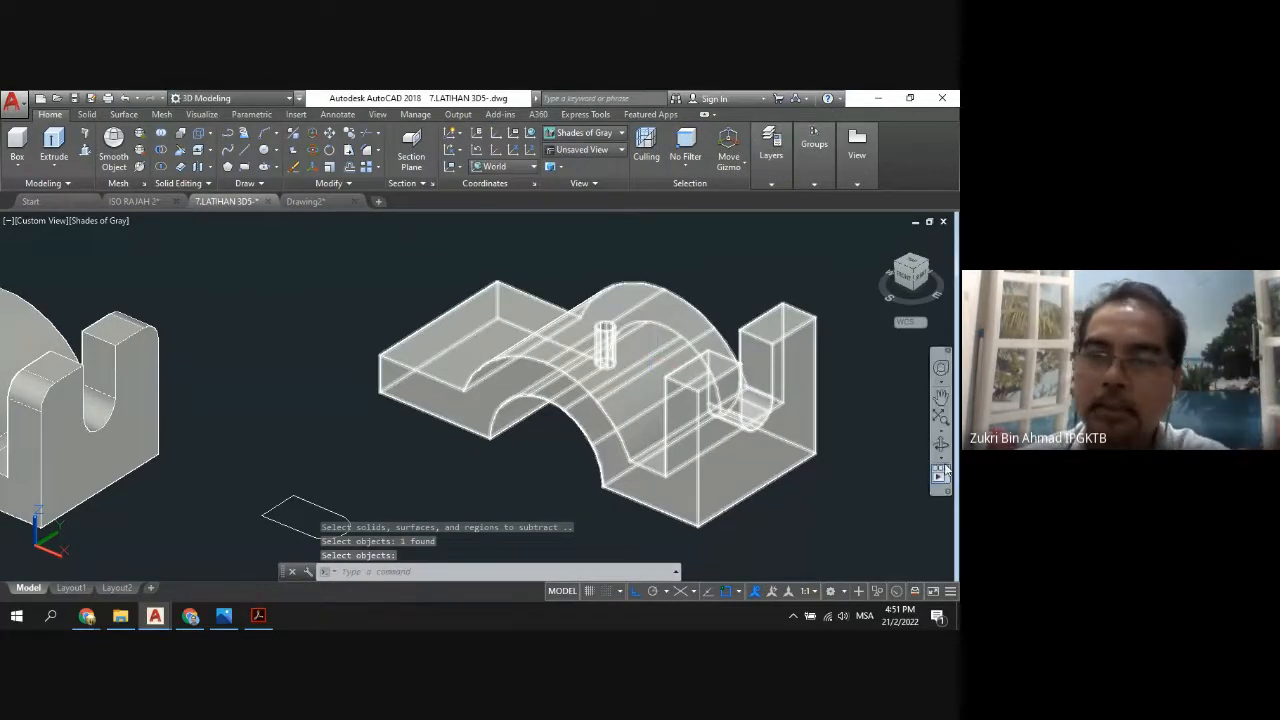
Examine the hole through the arch from several angles.
left_click(942, 449)
left_click_drag(710, 448, 744, 416)
left_click_drag(570, 488, 462, 531)
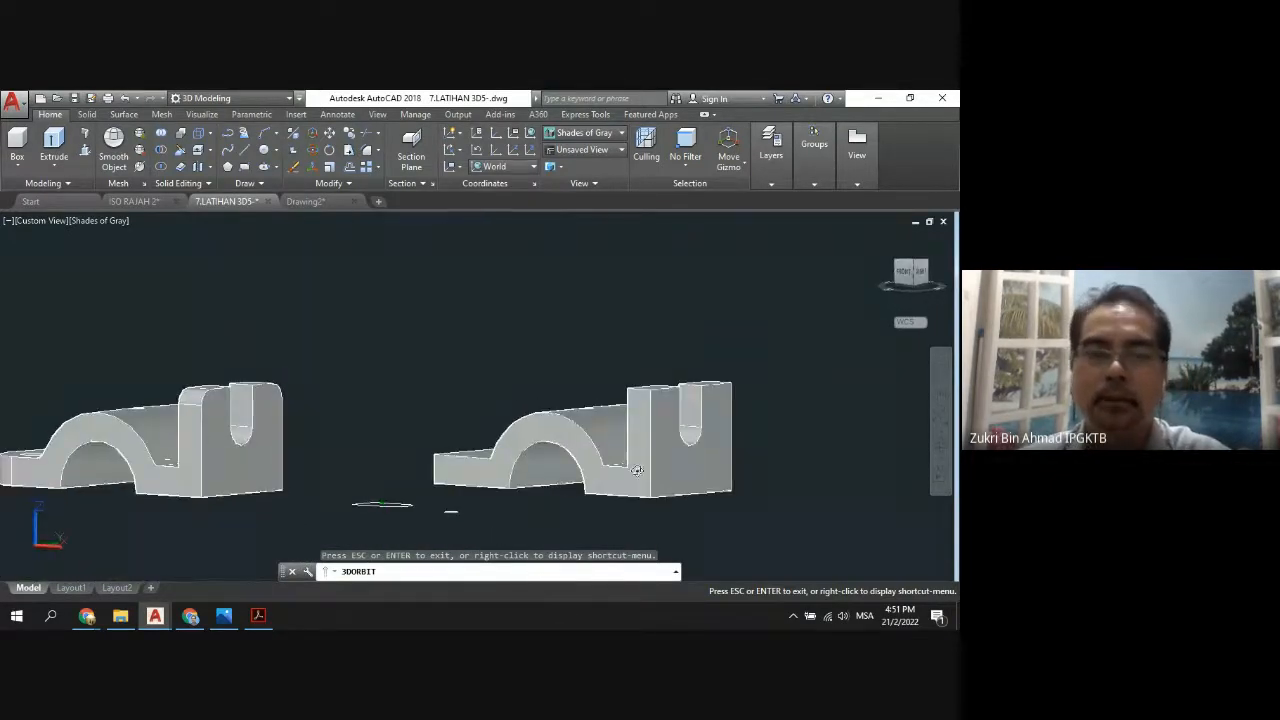
left_click_drag(592, 405, 579, 438)
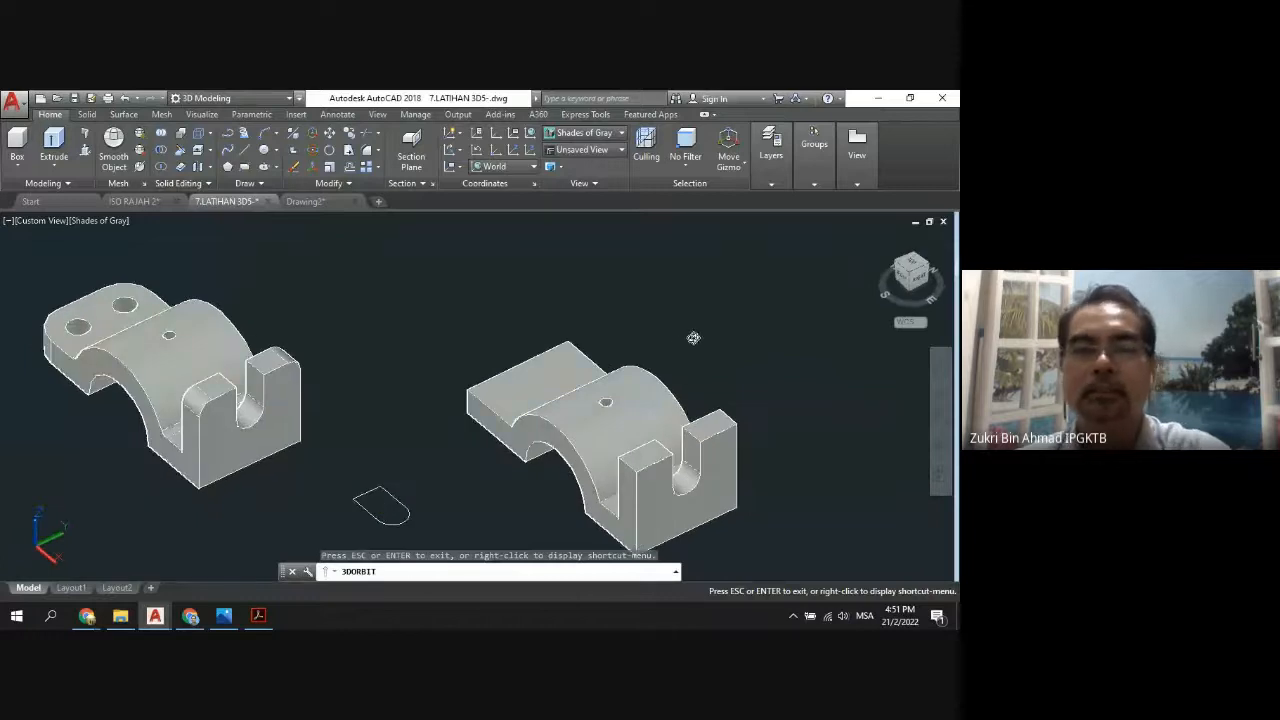
left_click_drag(754, 436, 790, 419)
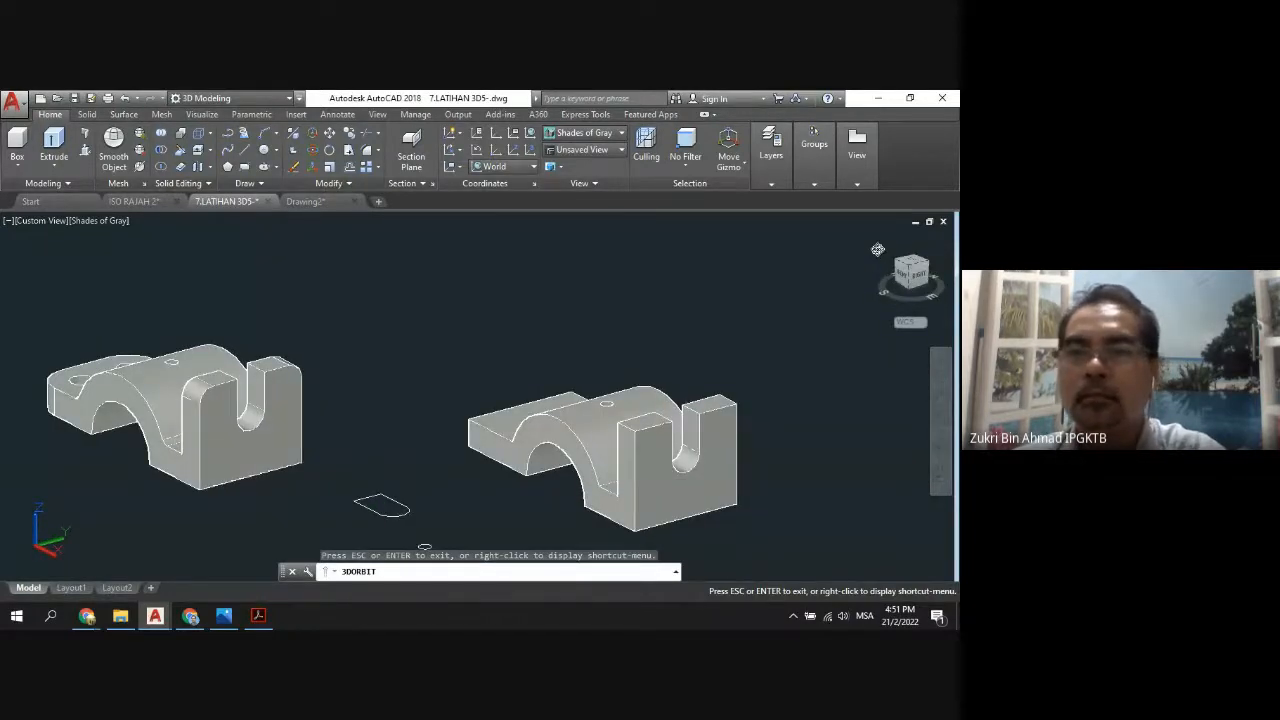
key("Escape")
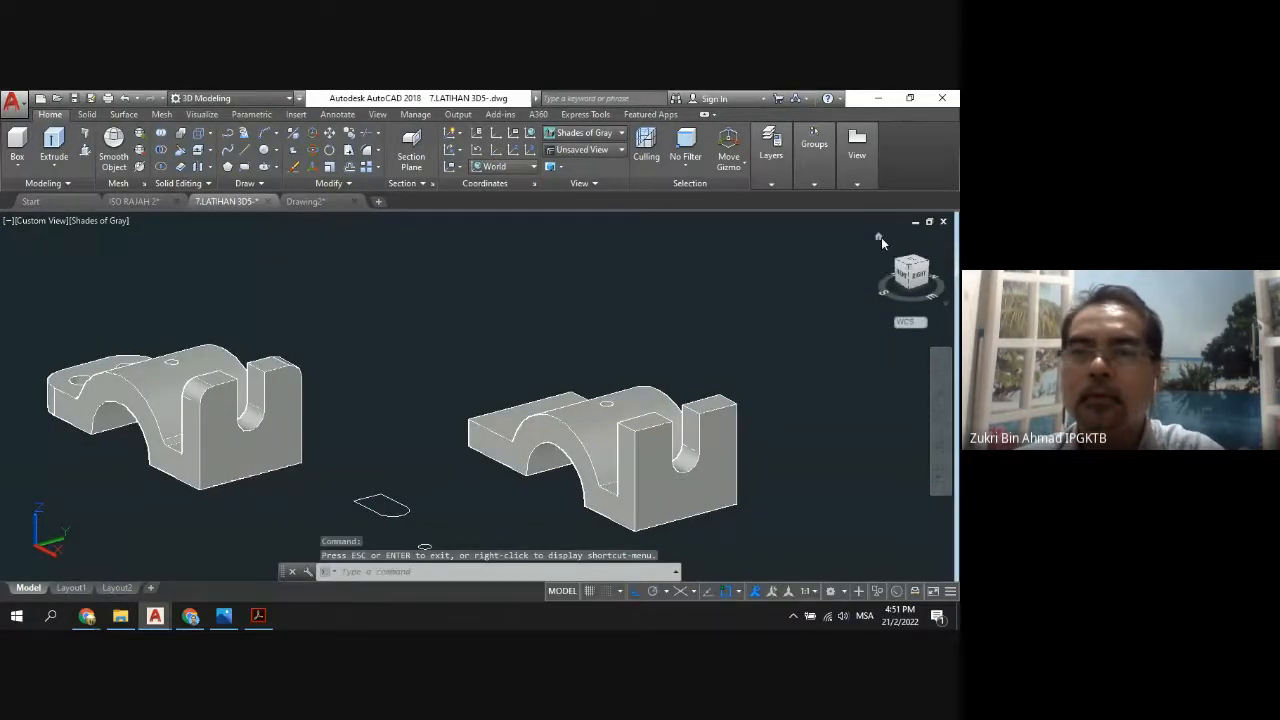
Try the home and SW Isometric views, and set the model to the SE Isometric view.
left_click(879, 237)
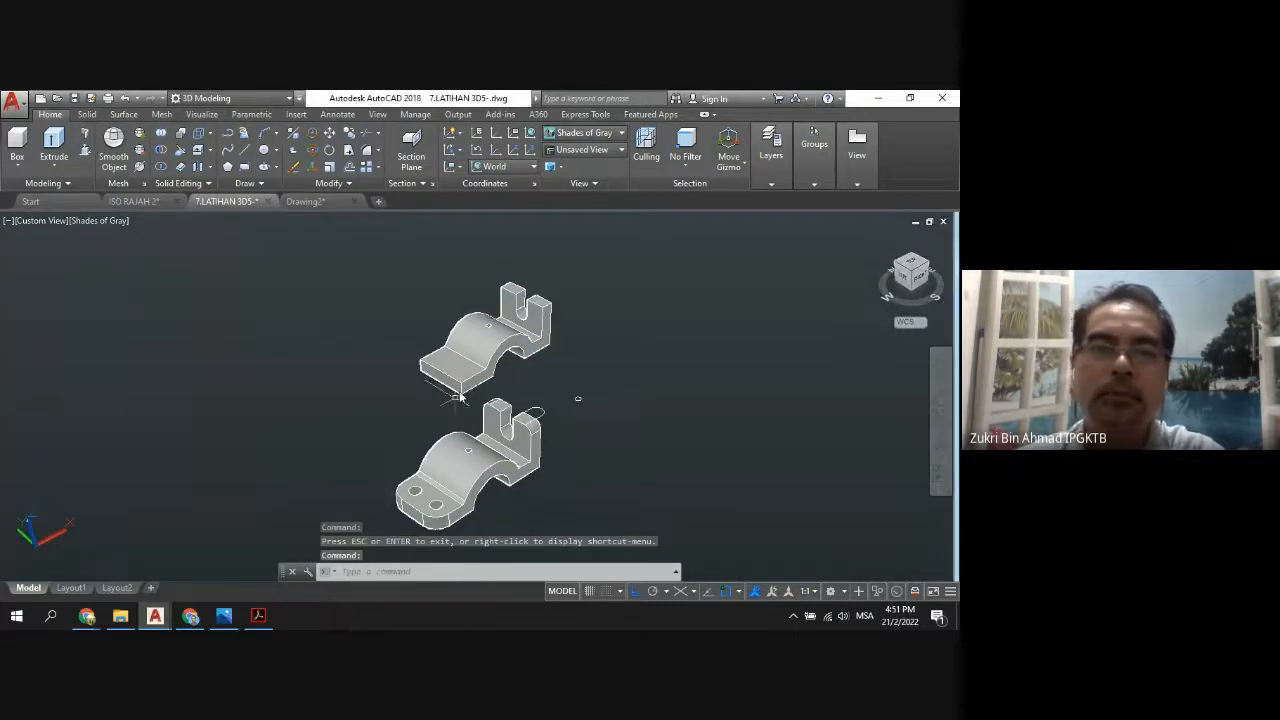
left_click(620, 151)
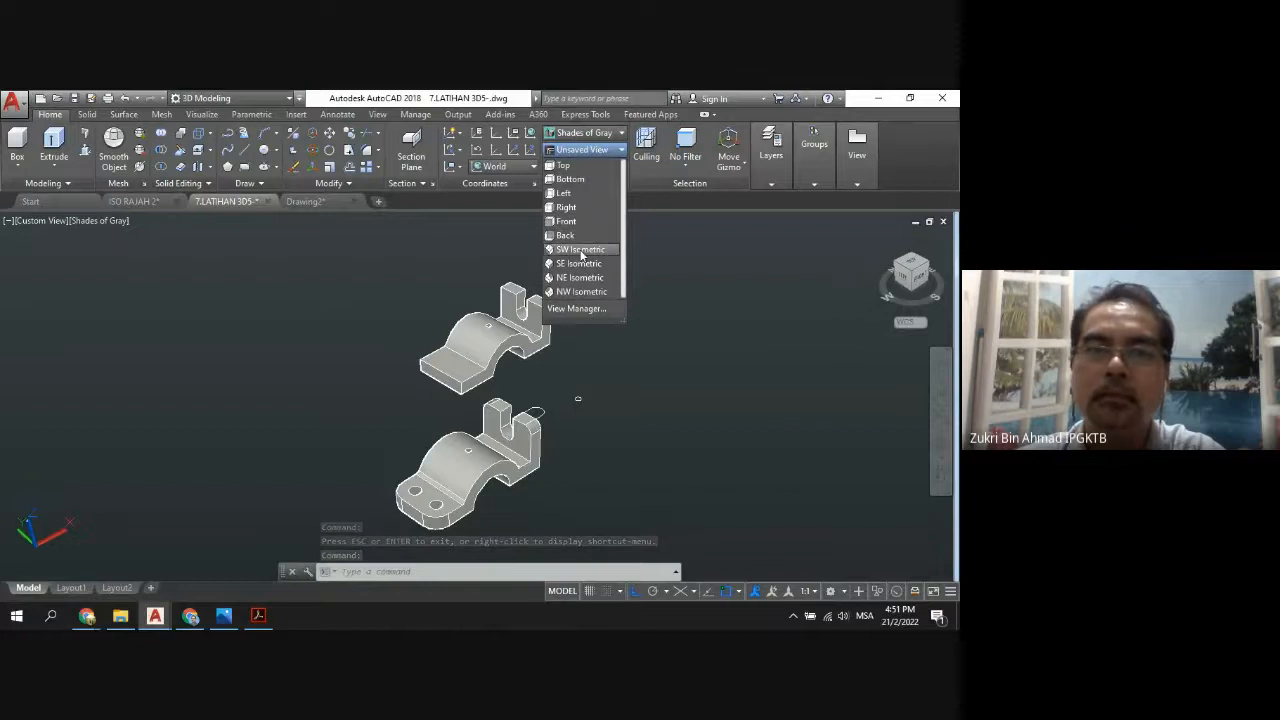
left_click(580, 249)
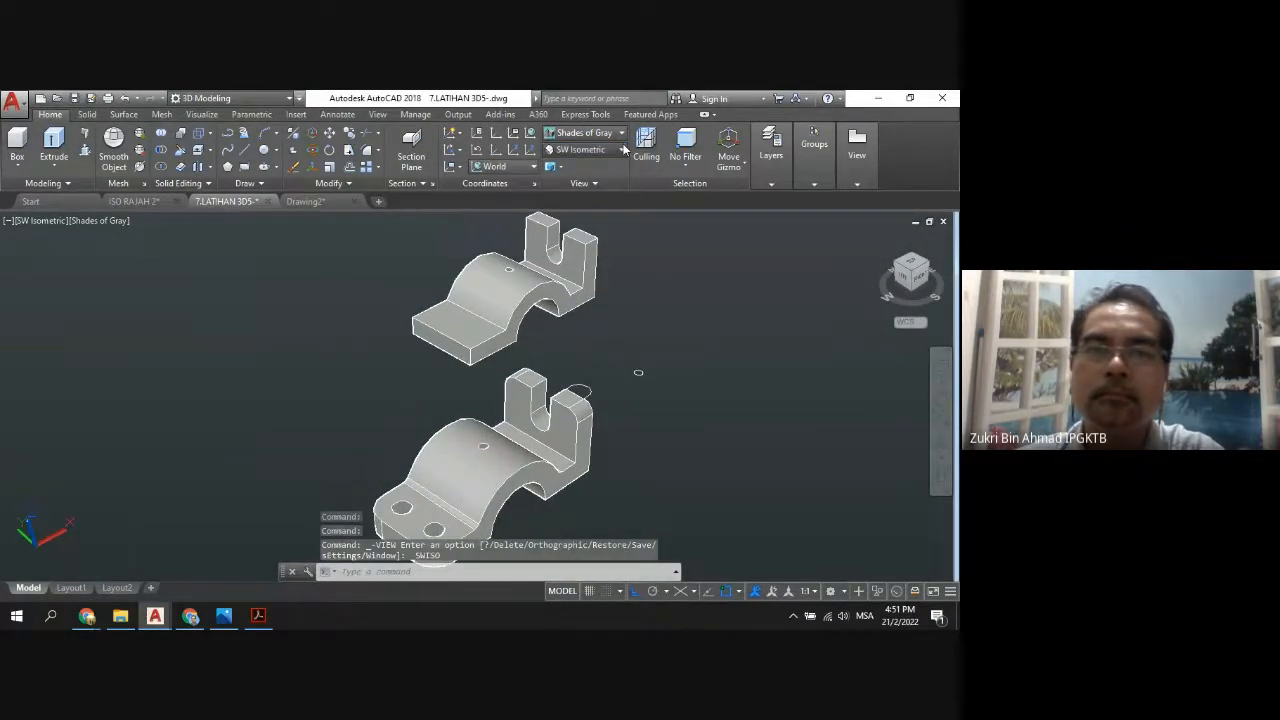
left_click(621, 150)
left_click(586, 263)
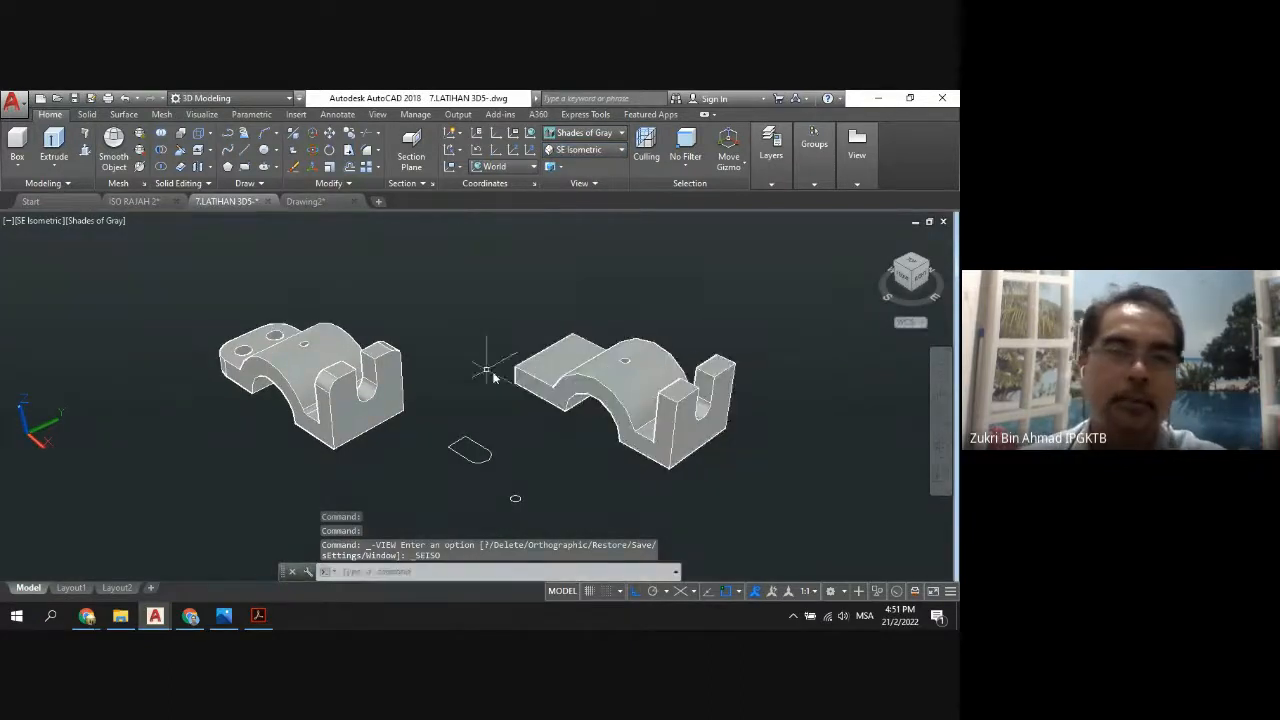
Delete the leftover slot profile and small circle lying between the two solids.
scroll(655, 360, "up", 2)
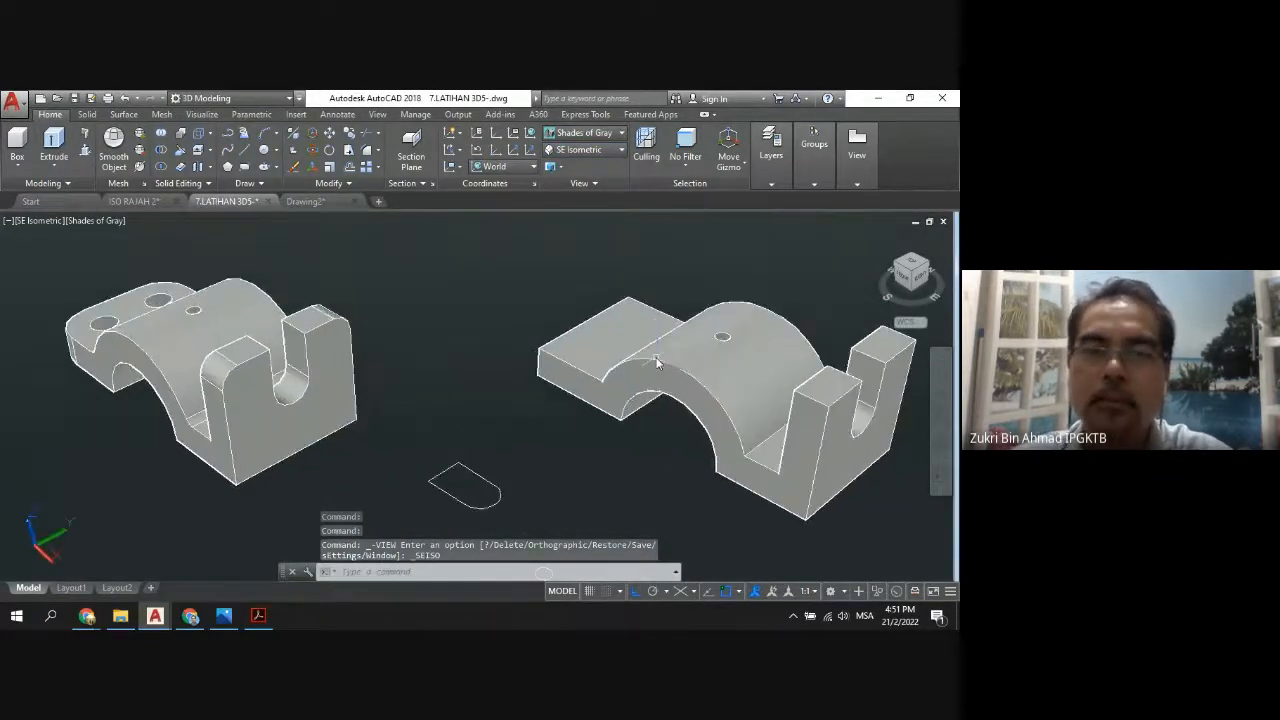
scroll(480, 395, "down", 3)
left_click(533, 515)
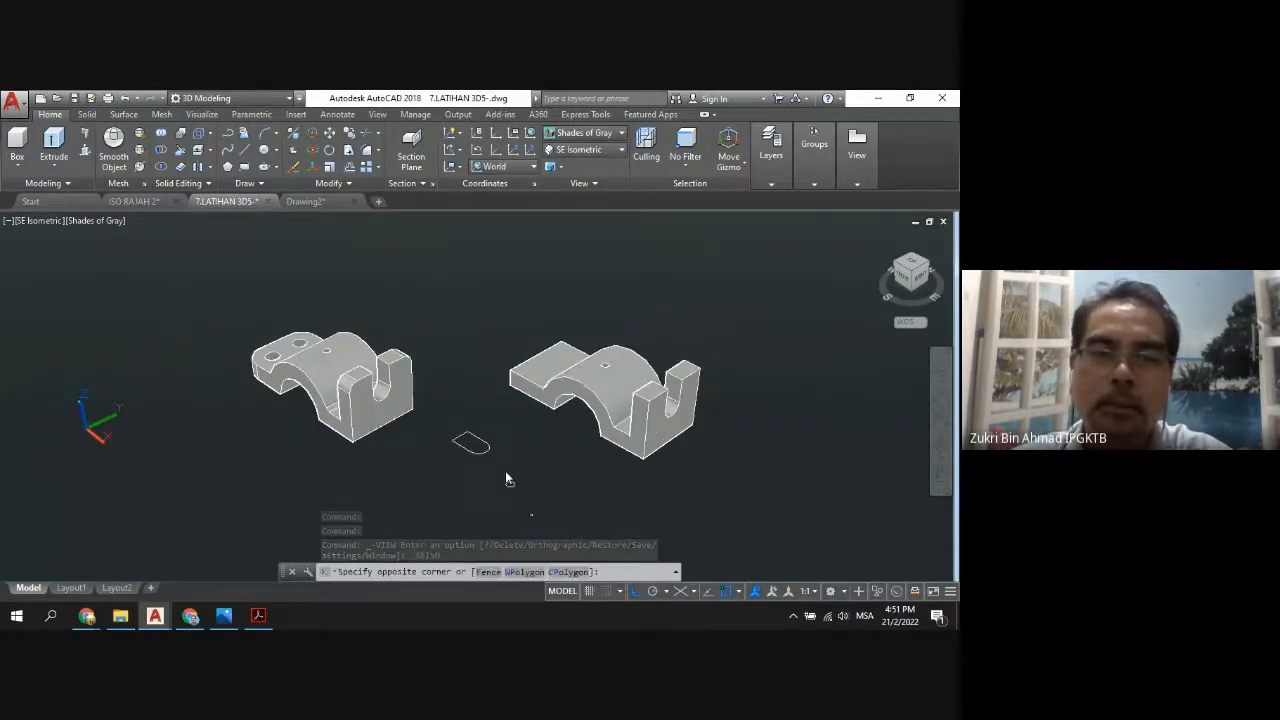
left_click(460, 425)
key("Delete")
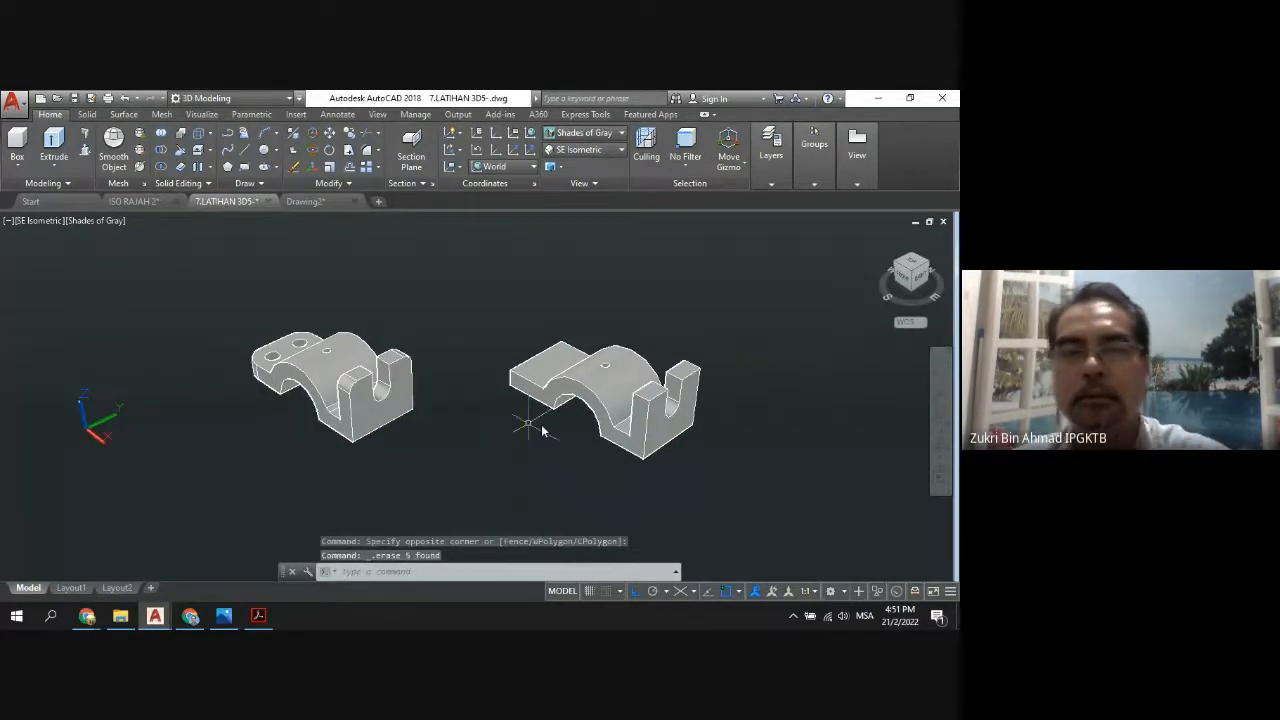
scroll(676, 366, "up", 1)
scroll(731, 425, "down", 1)
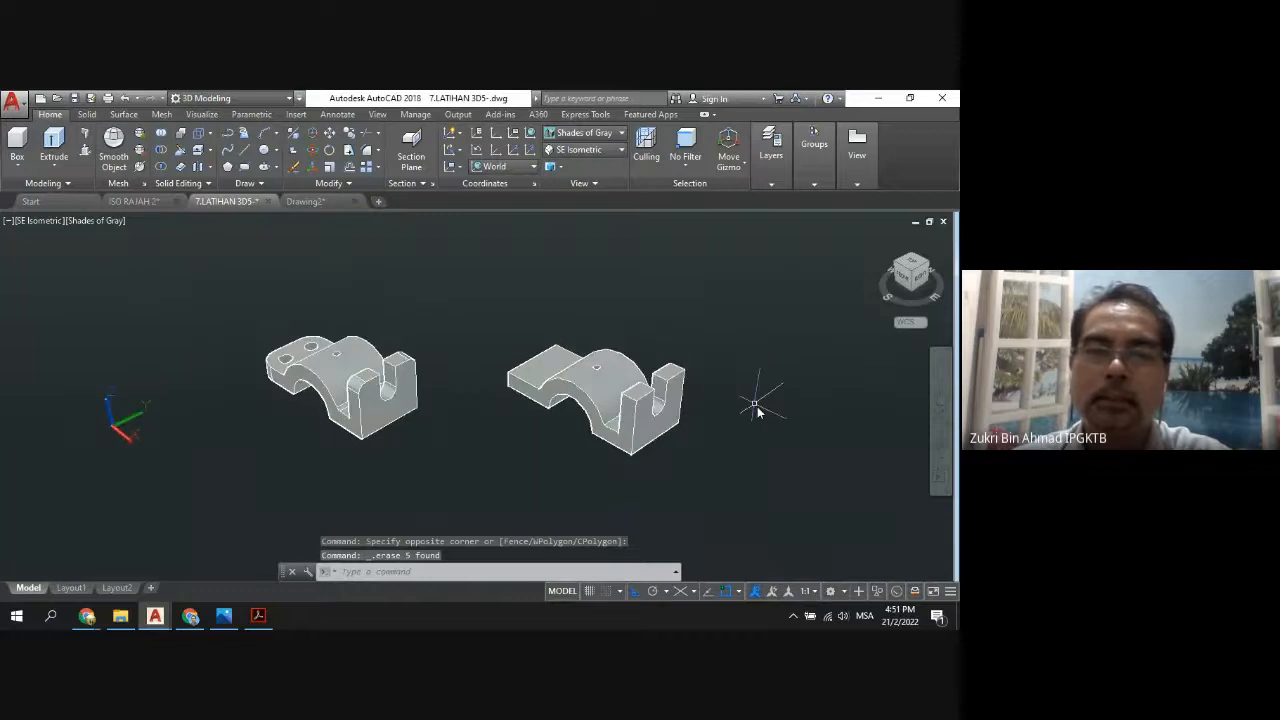
Examine the finished reference solid up close, focusing on its slotted upright with rounded corners and the arch base.
scroll(757, 400, "up", 2)
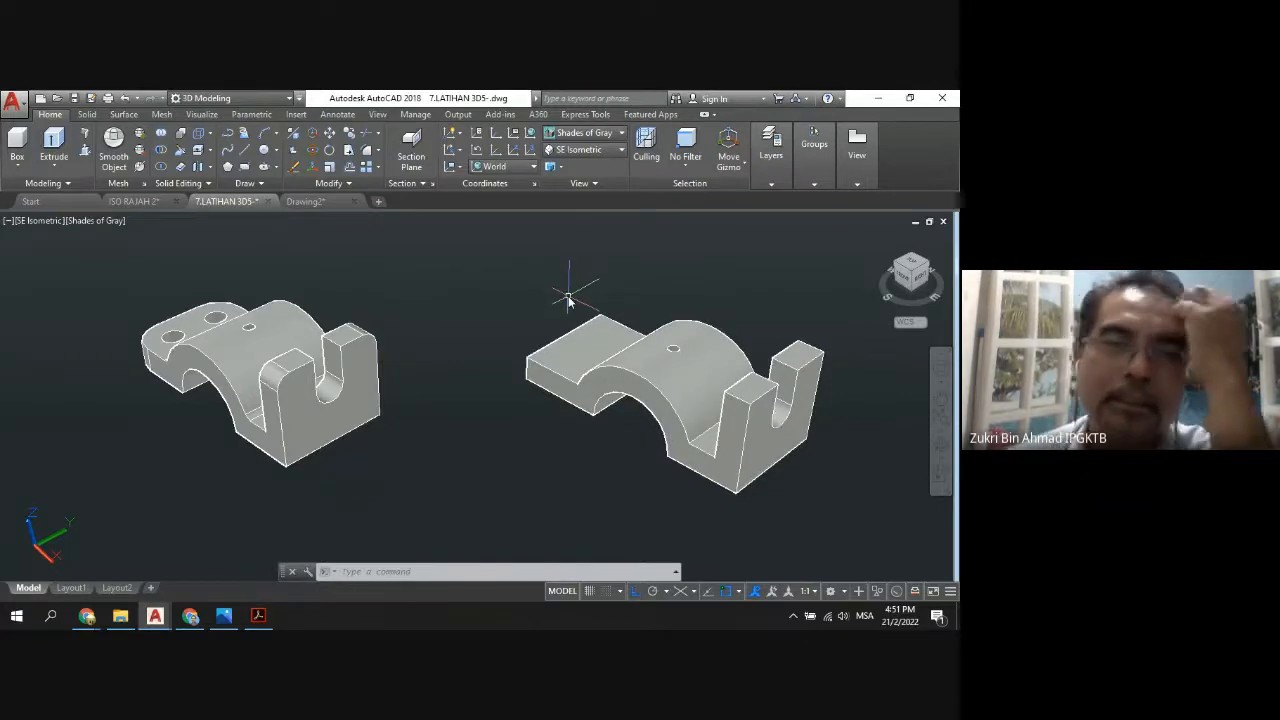
scroll(205, 395, "up", 3)
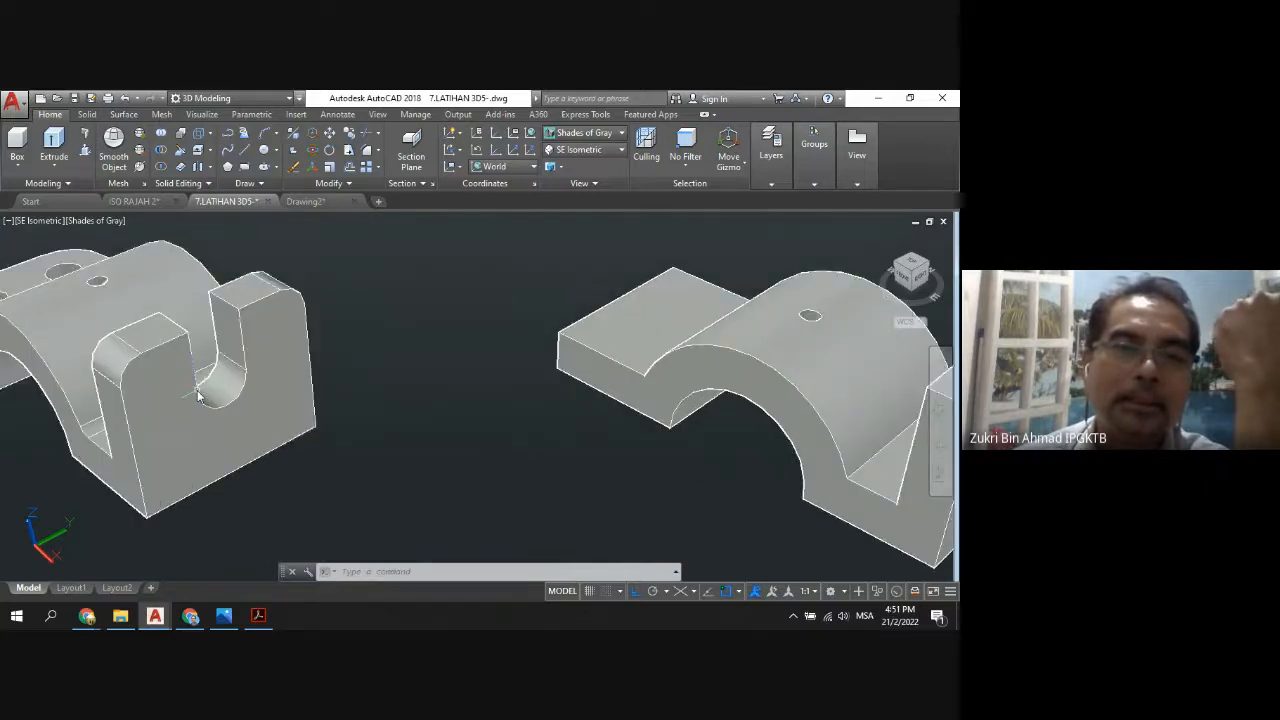
scroll(198, 395, "down", 5)
scroll(269, 381, "up", 2)
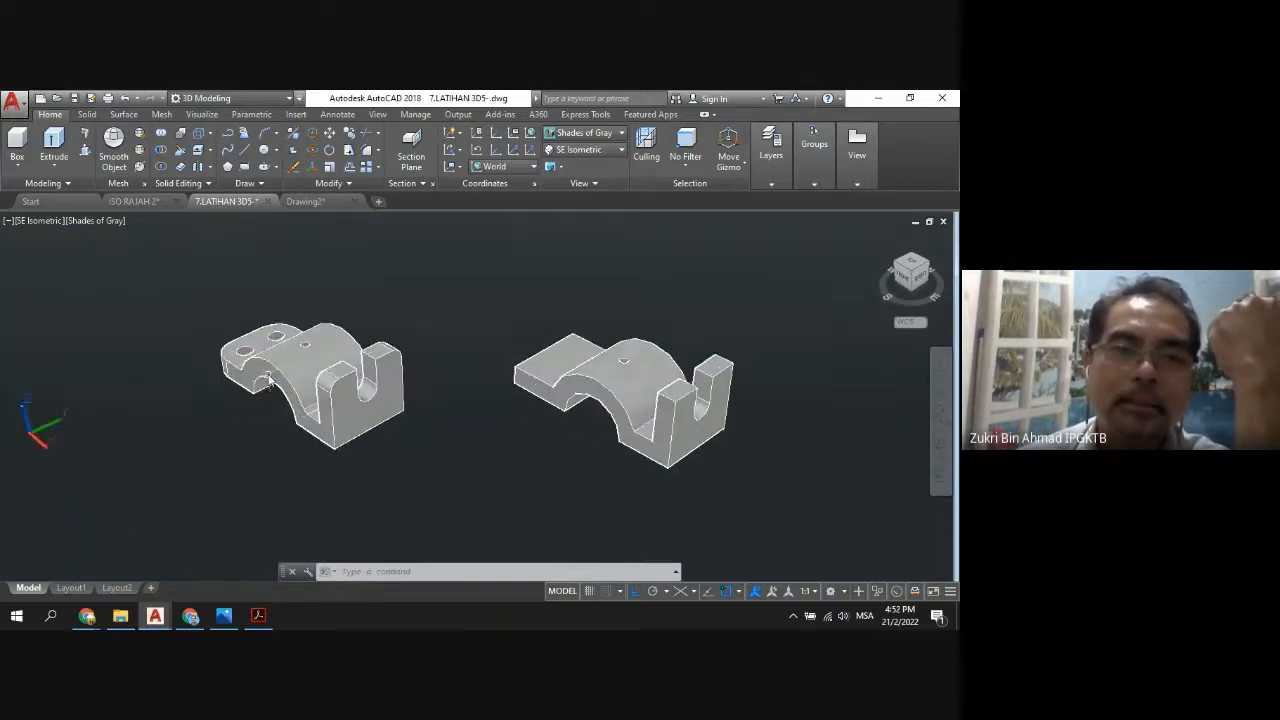
left_click(940, 400)
left_click_drag(328, 400, 440, 412)
scroll(440, 412, "up", 4)
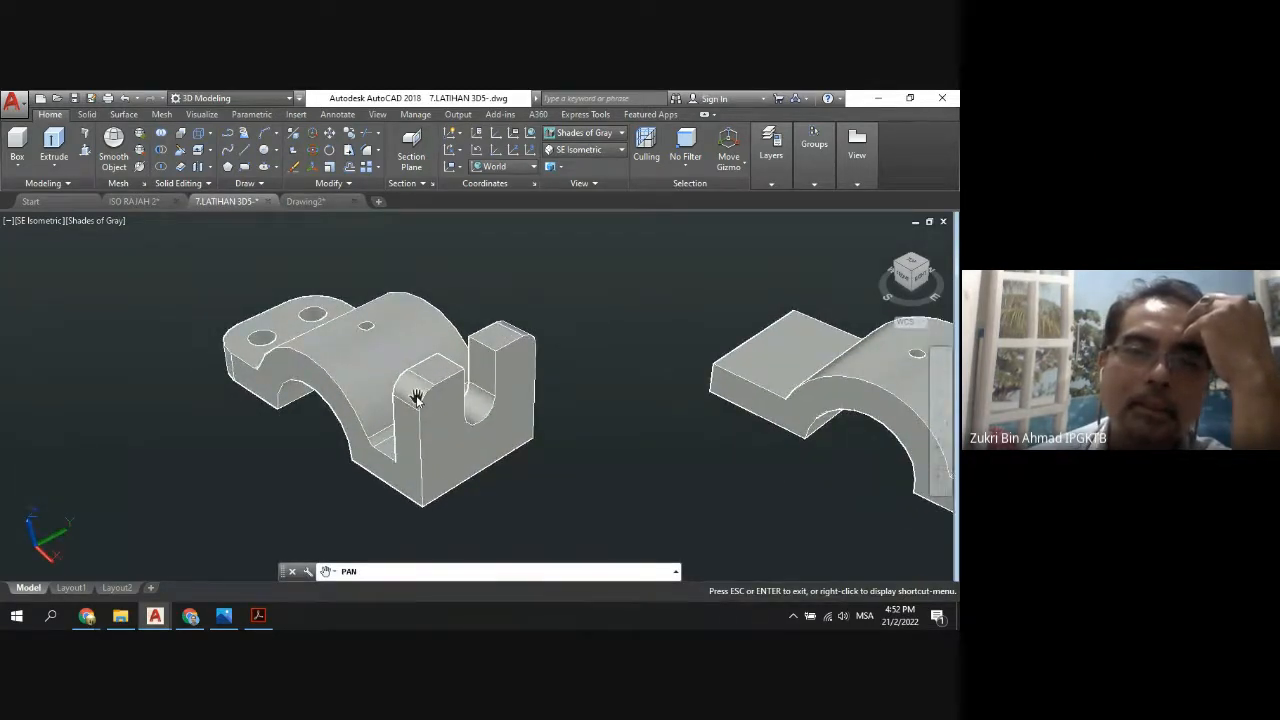
scroll(370, 445, "up", 2)
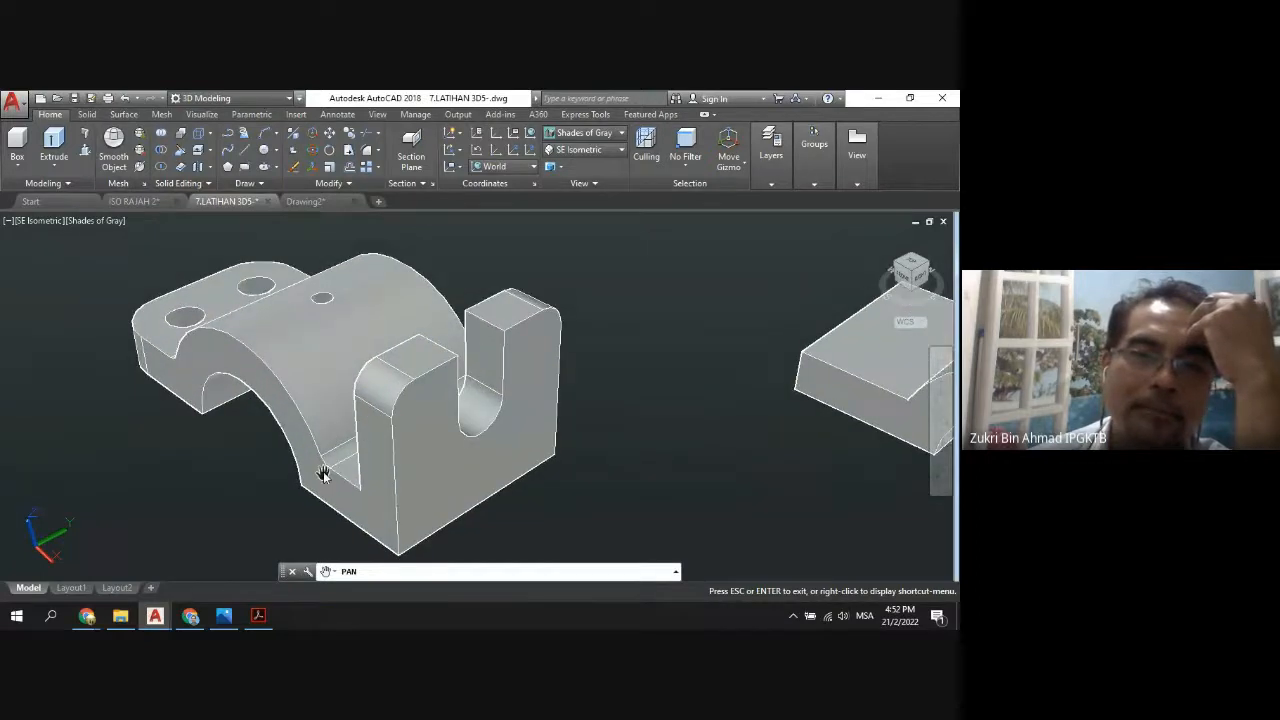
scroll(323, 474, "up", 2)
scroll(216, 530, "up", 2)
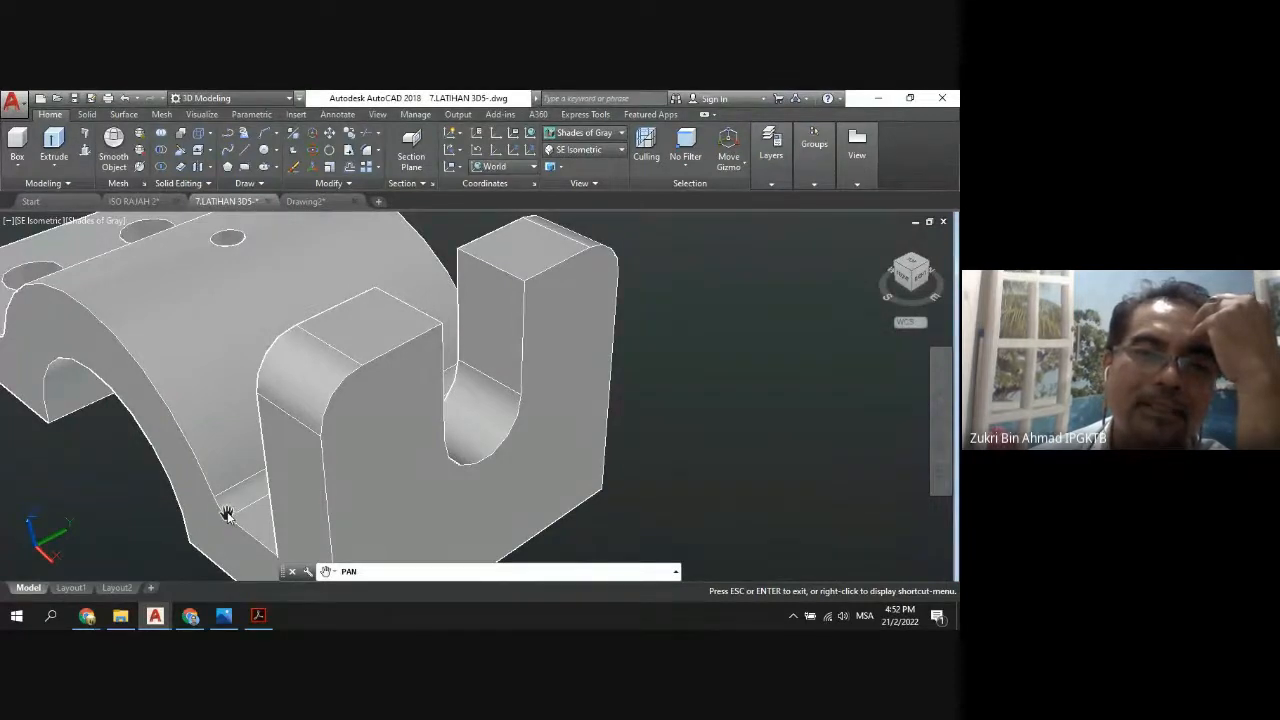
scroll(227, 514, "down", 2)
left_click_drag(339, 440, 409, 440)
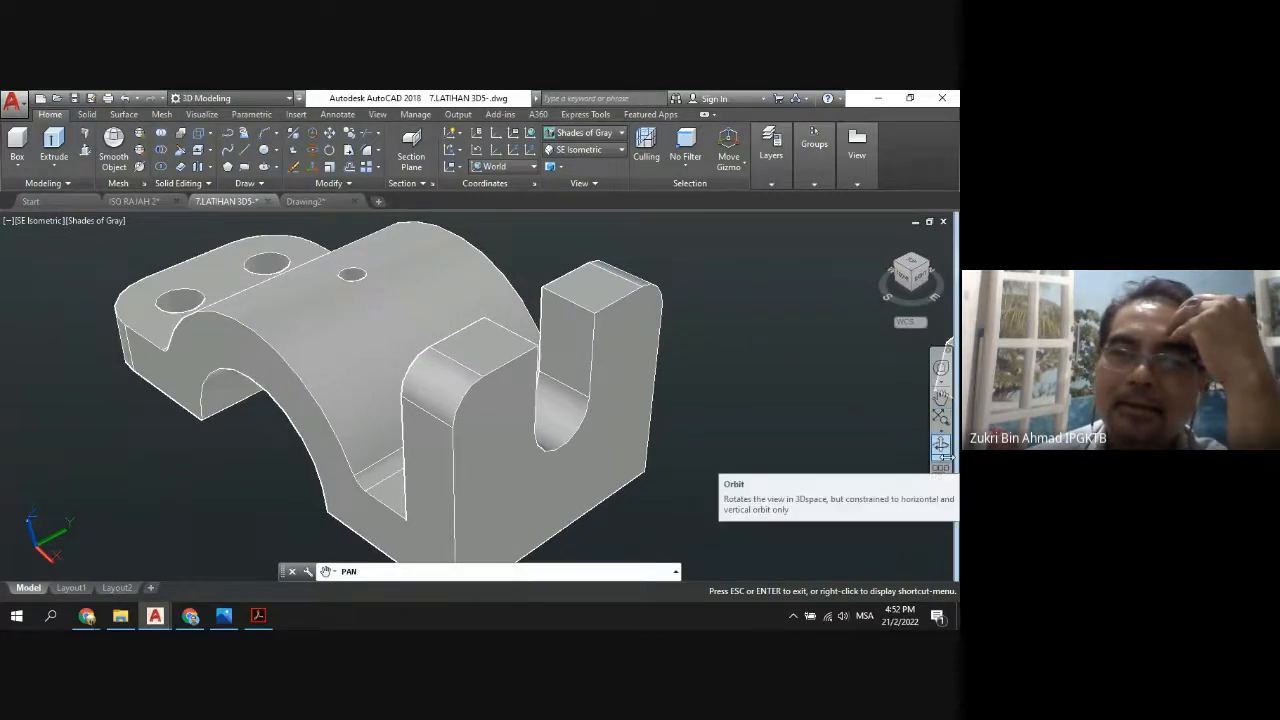
Orbit around the finished reference solid to inspect the upright's rounded top corners and the fillet at the arch foot.
left_click(940, 446)
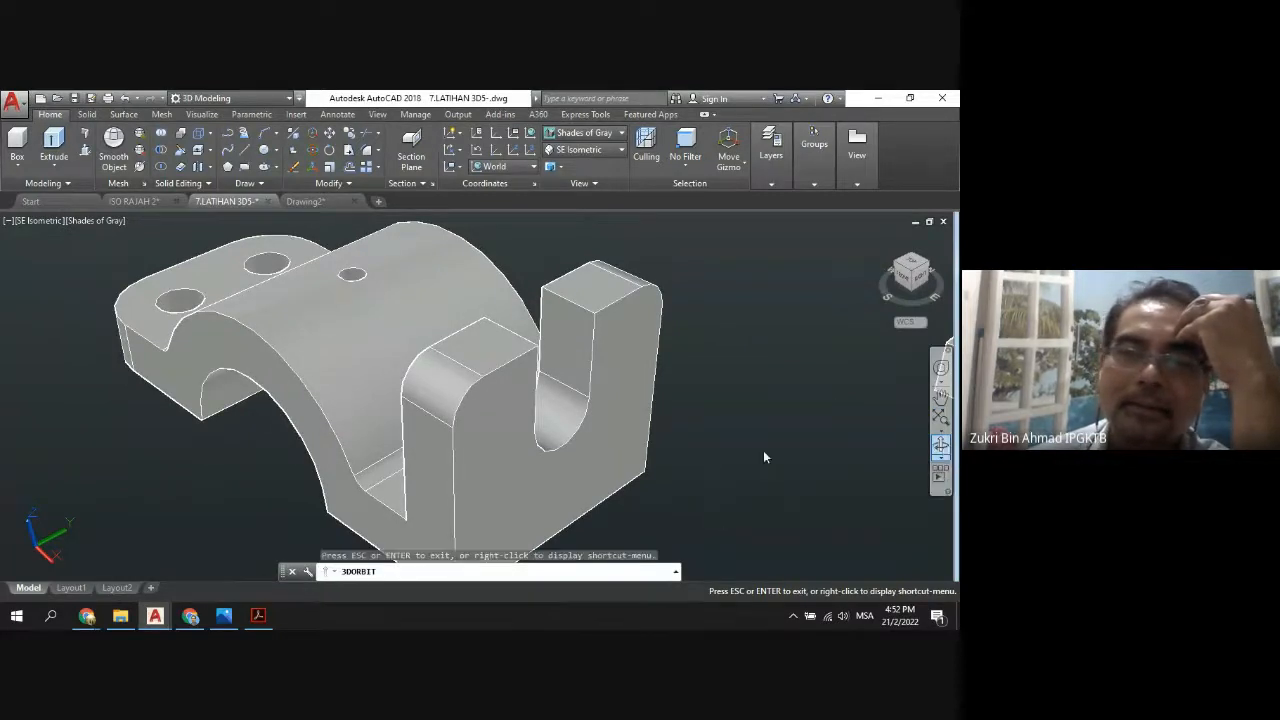
left_click_drag(566, 440, 633, 436)
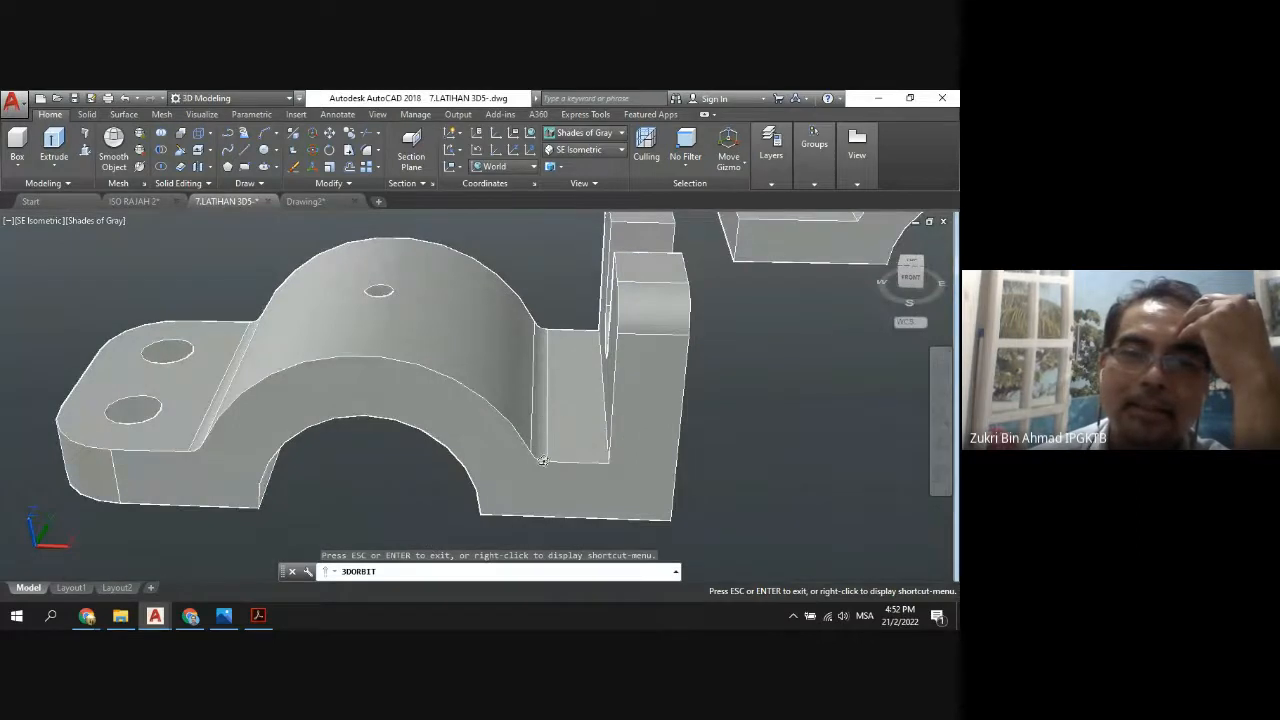
left_click_drag(438, 411, 493, 431)
left_click_drag(297, 447, 513, 434)
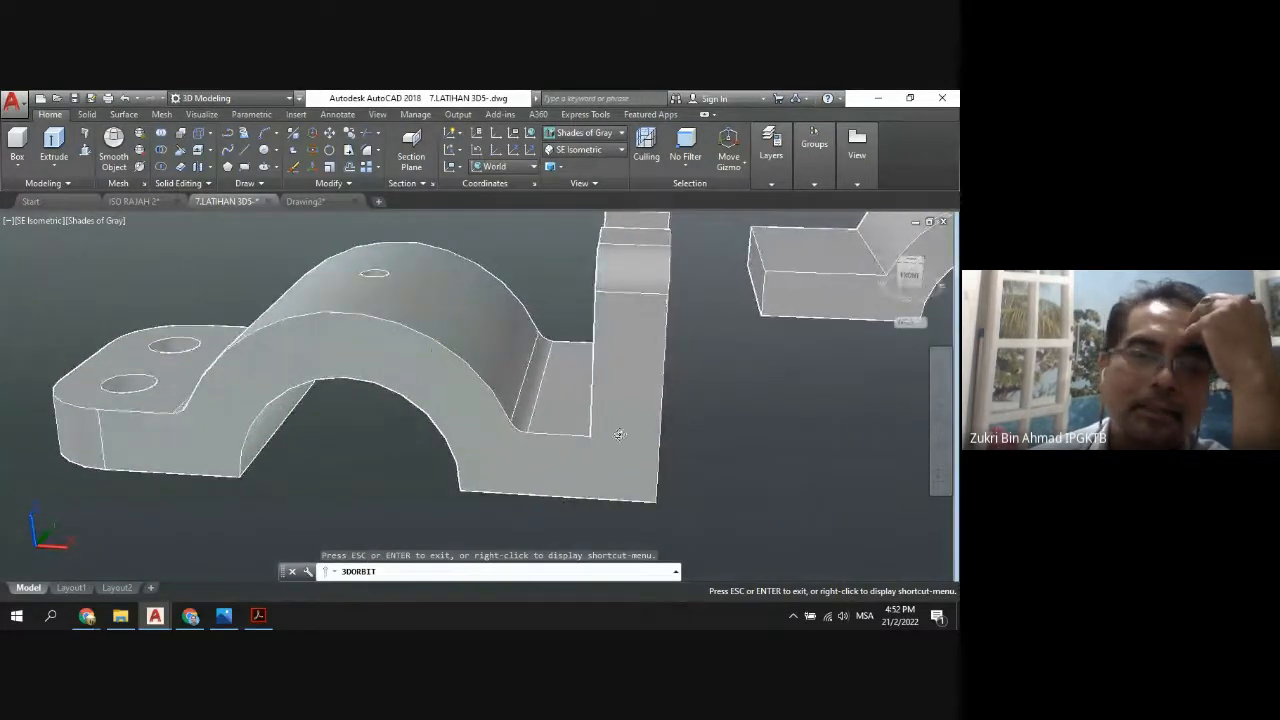
left_click_drag(635, 434, 597, 435)
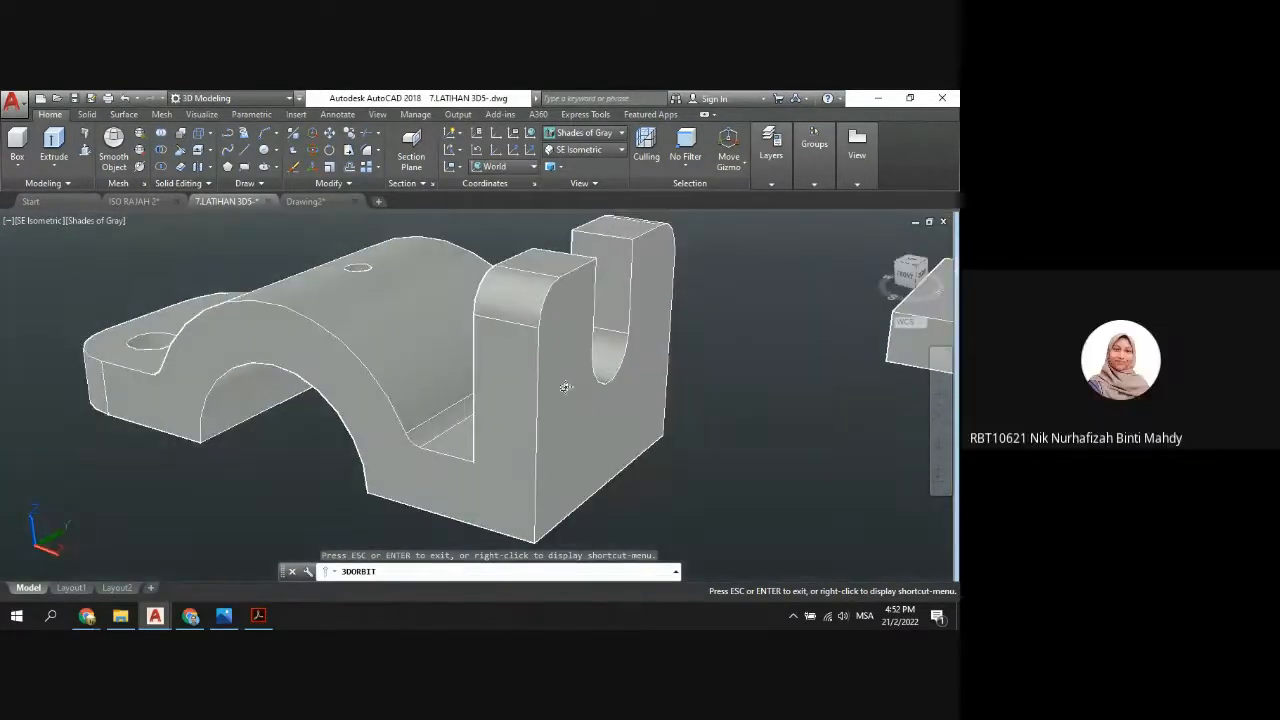
left_click_drag(565, 387, 561, 420)
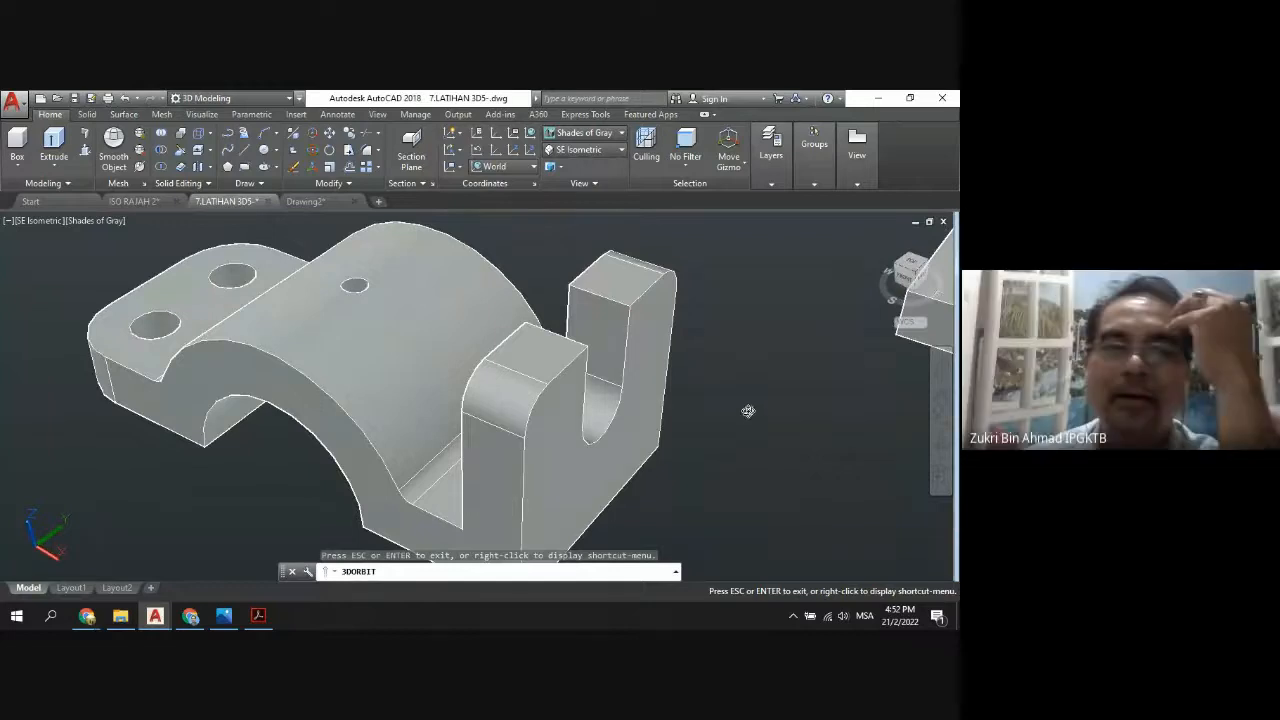
Compare the two solids and bring the unfinished frame guide into close view.
scroll(748, 410, "down", 5)
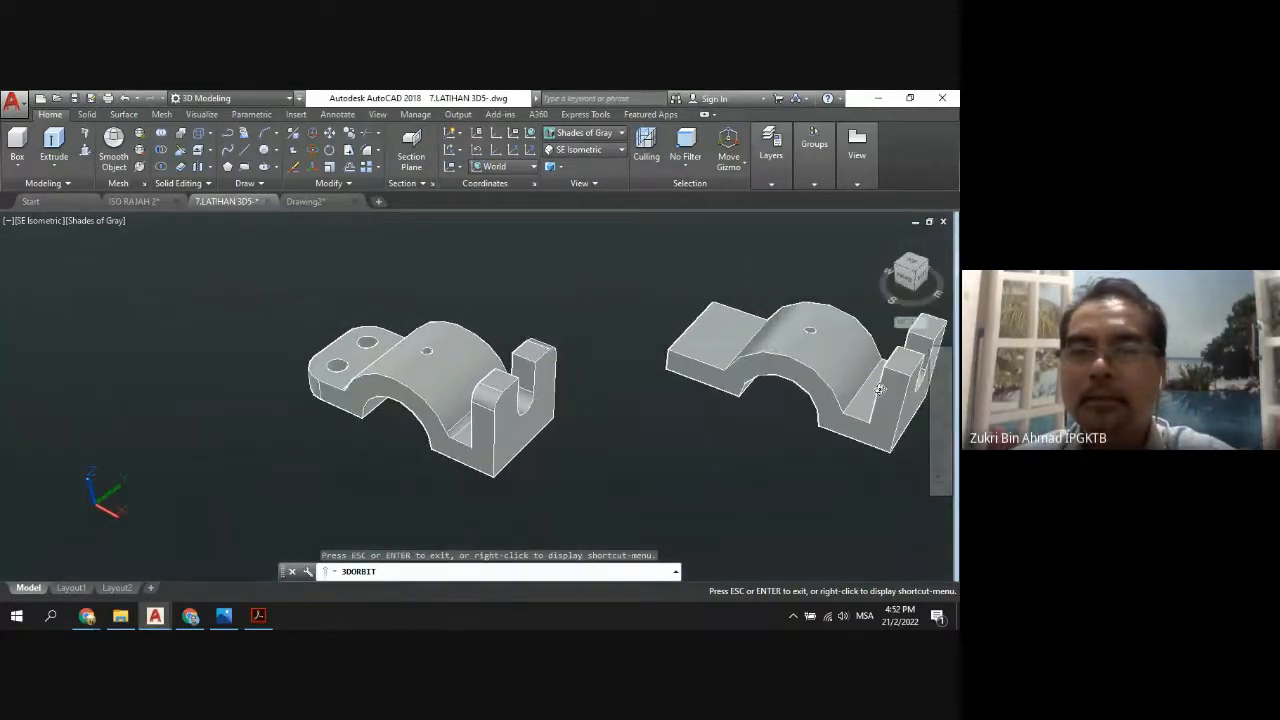
scroll(850, 395, "down", 2)
scroll(866, 376, "up", 1)
scroll(866, 376, "down", 1)
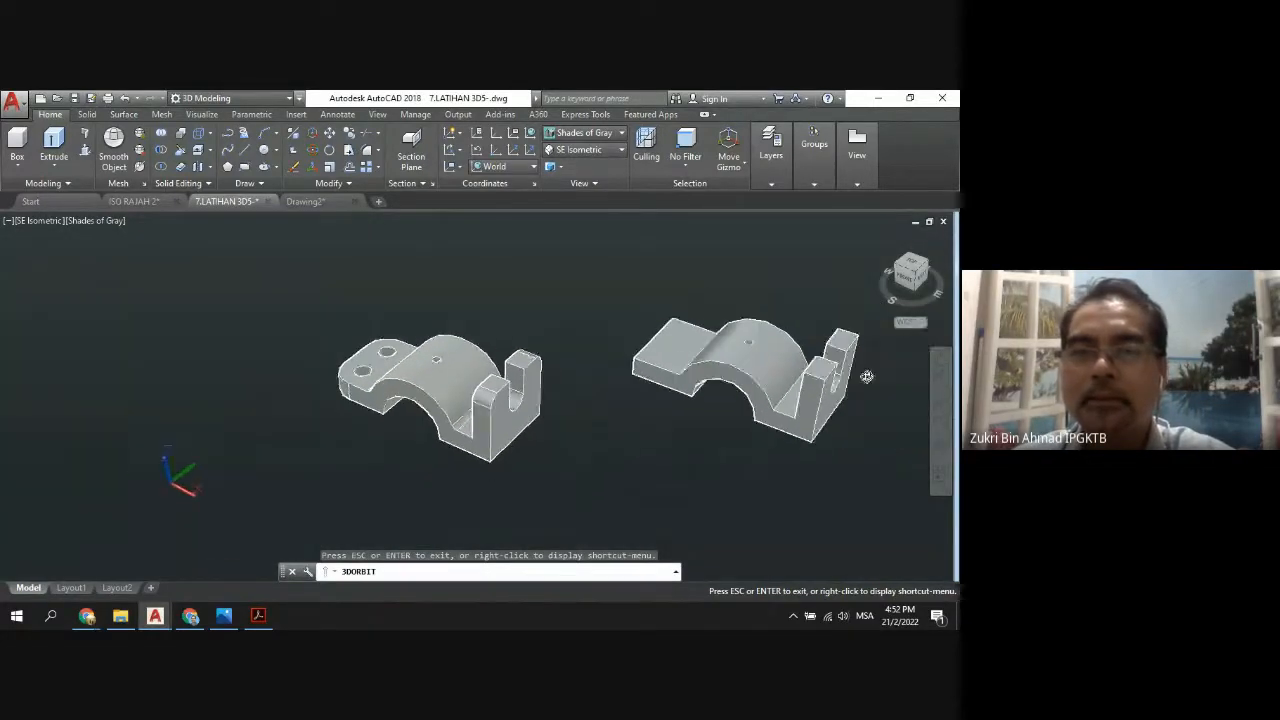
left_click_drag(866, 376, 889, 404)
key("Escape")
scroll(905, 392, "up", 2)
scroll(905, 392, "down", 3)
left_click(940, 403)
left_click_drag(848, 417, 644, 455)
scroll(505, 476, "up", 3)
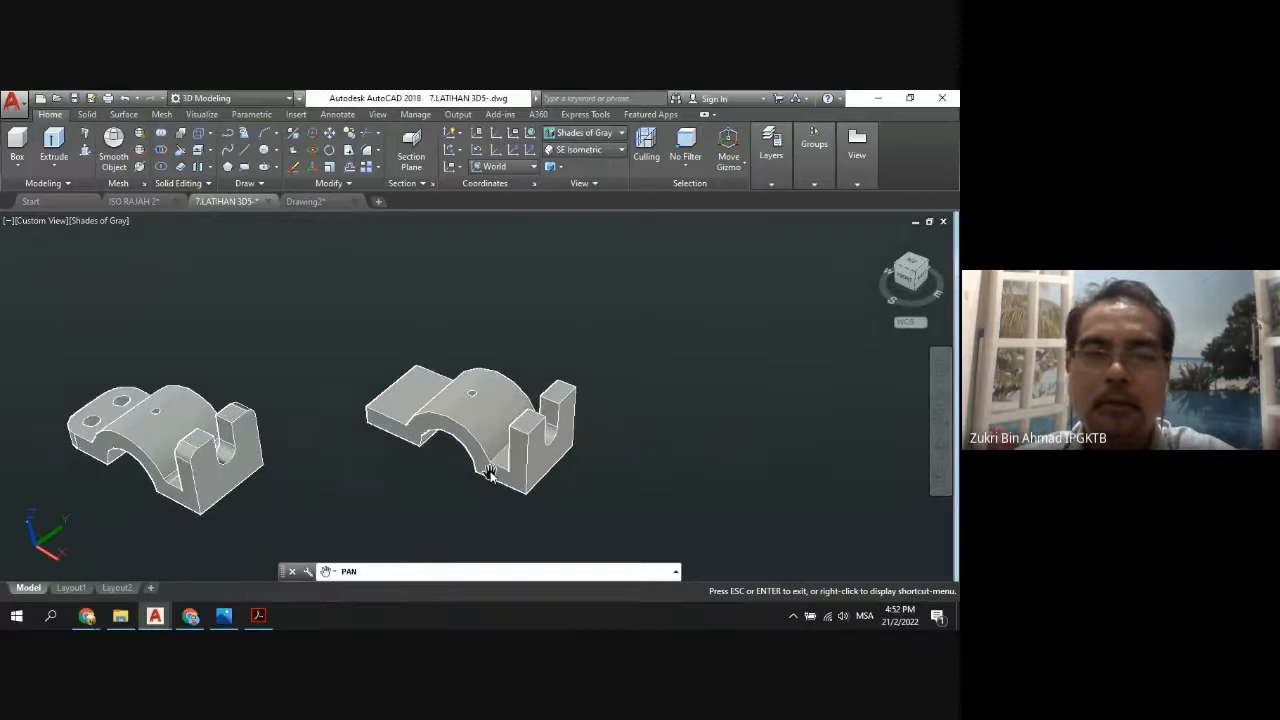
scroll(457, 520, "up", 1)
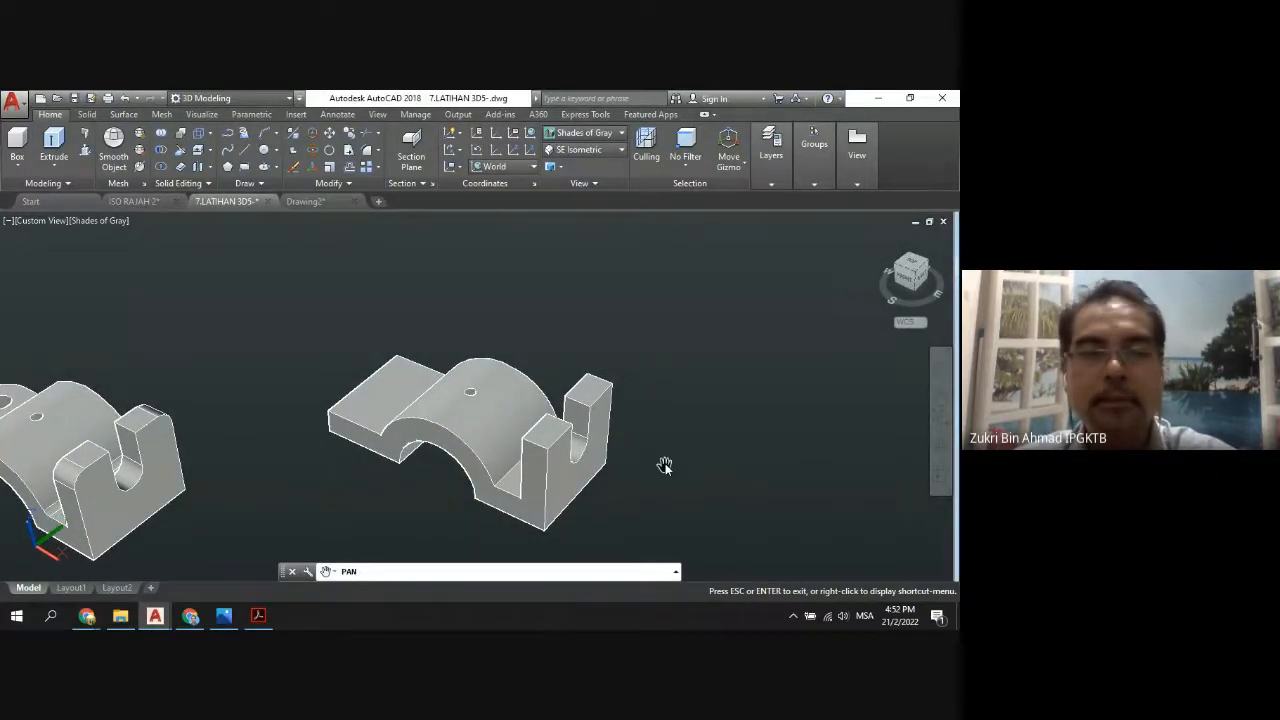
key("Escape")
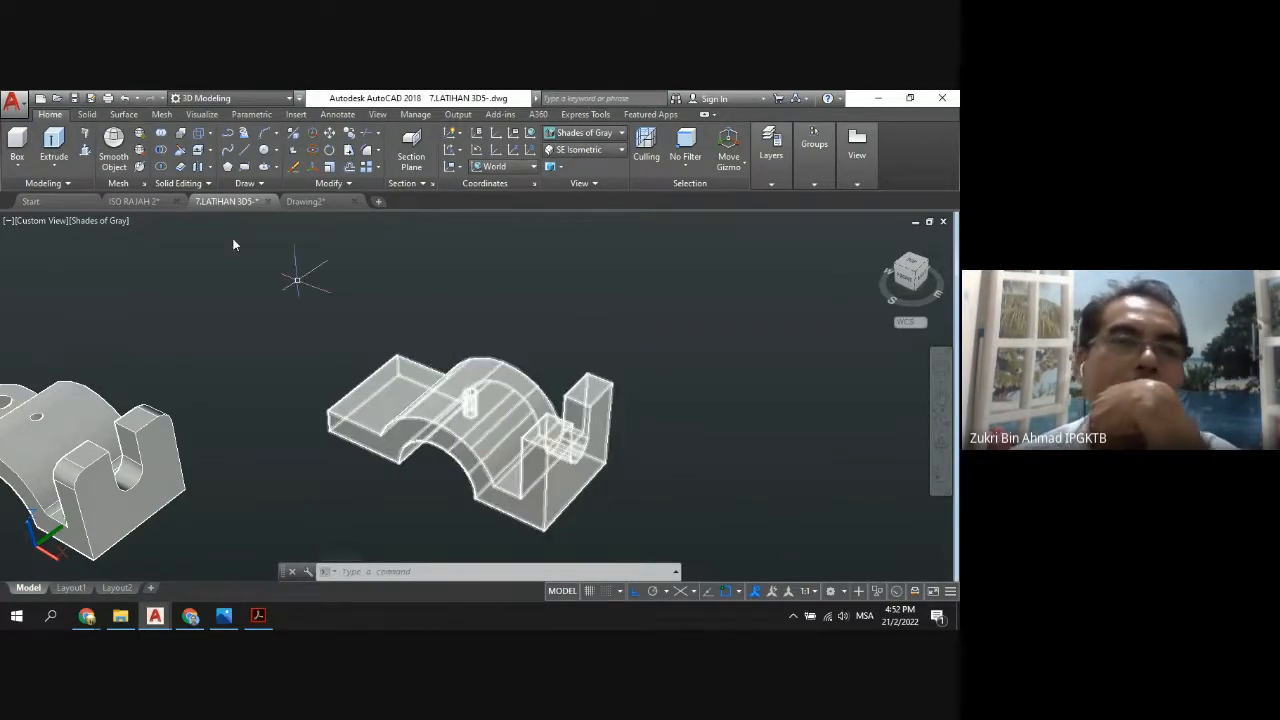
Start a Fillet Edge operation, check the Fig. 6.70 reference image, and set the fillet radius to 6.
left_click(87, 114)
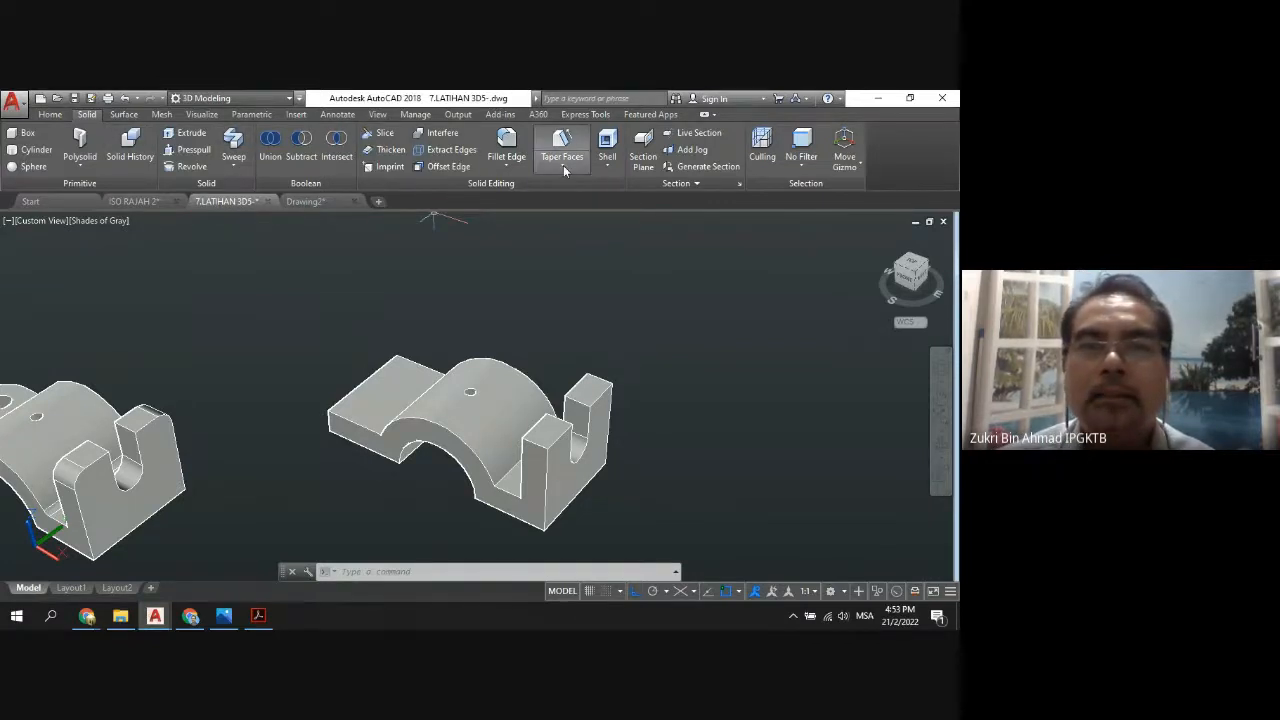
left_click(507, 168)
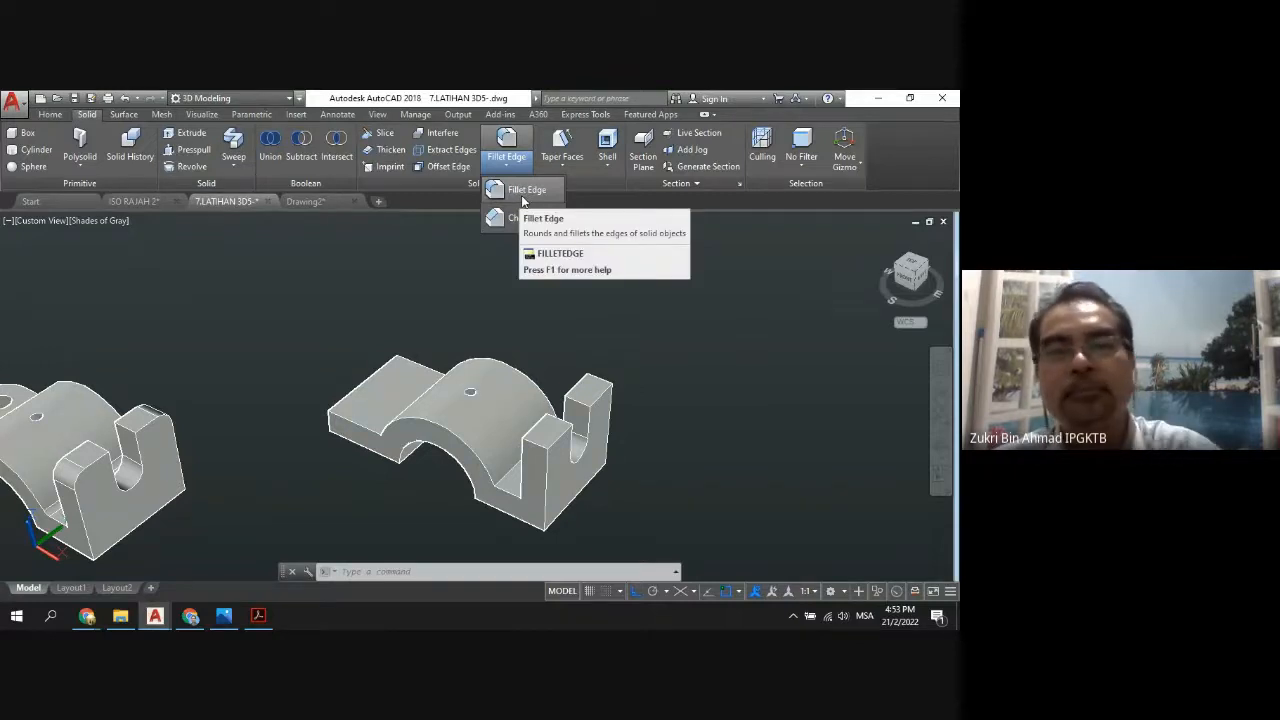
left_click(527, 191)
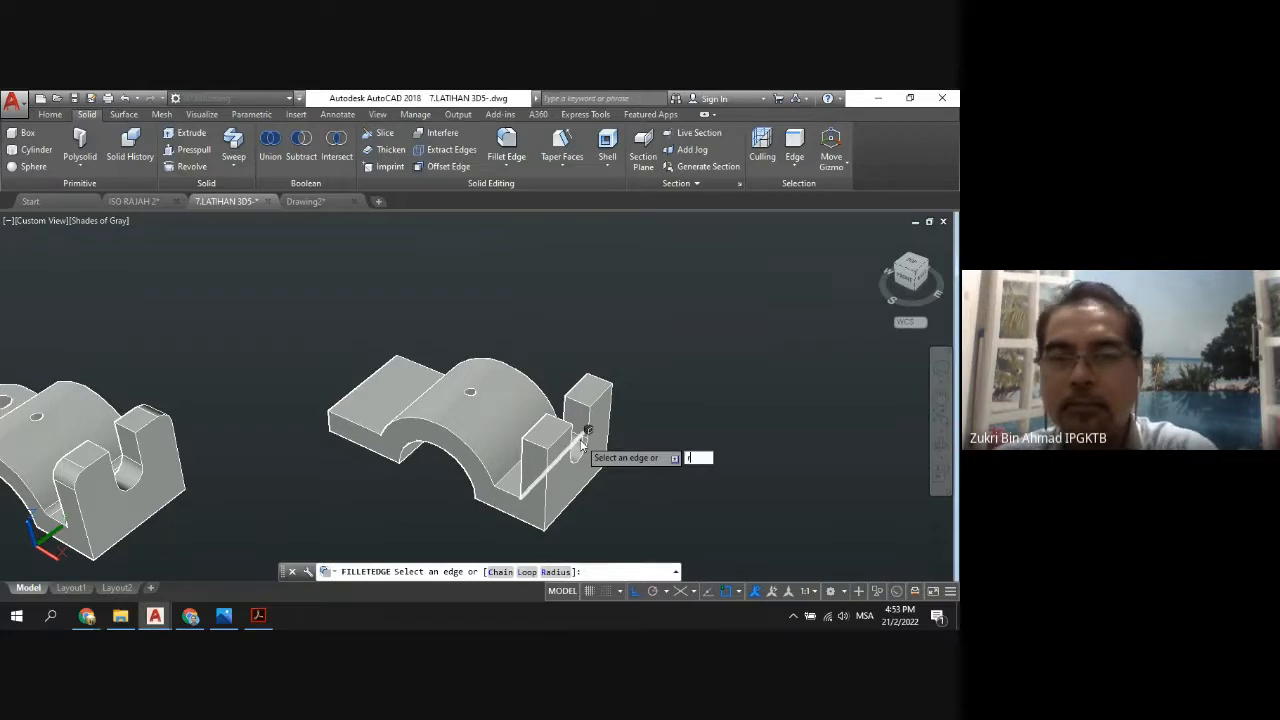
key("Return")
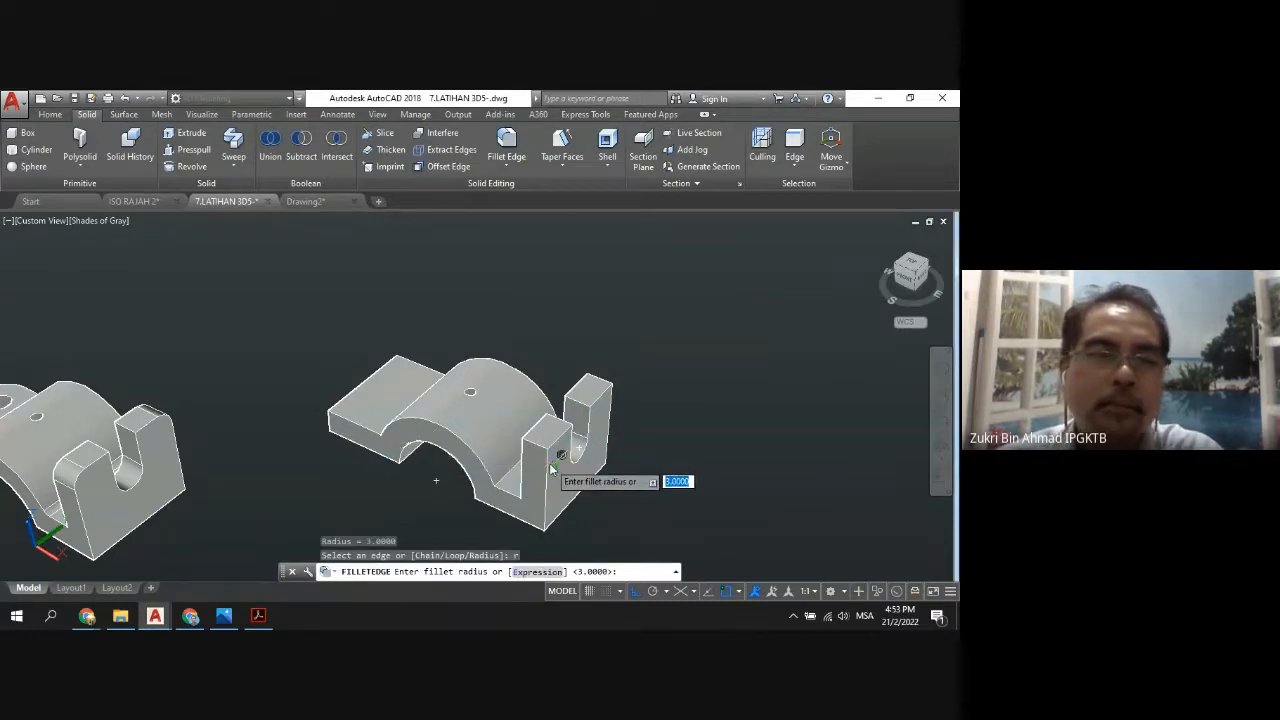
scroll(558, 505, "up", 1)
scroll(558, 505, "down", 1)
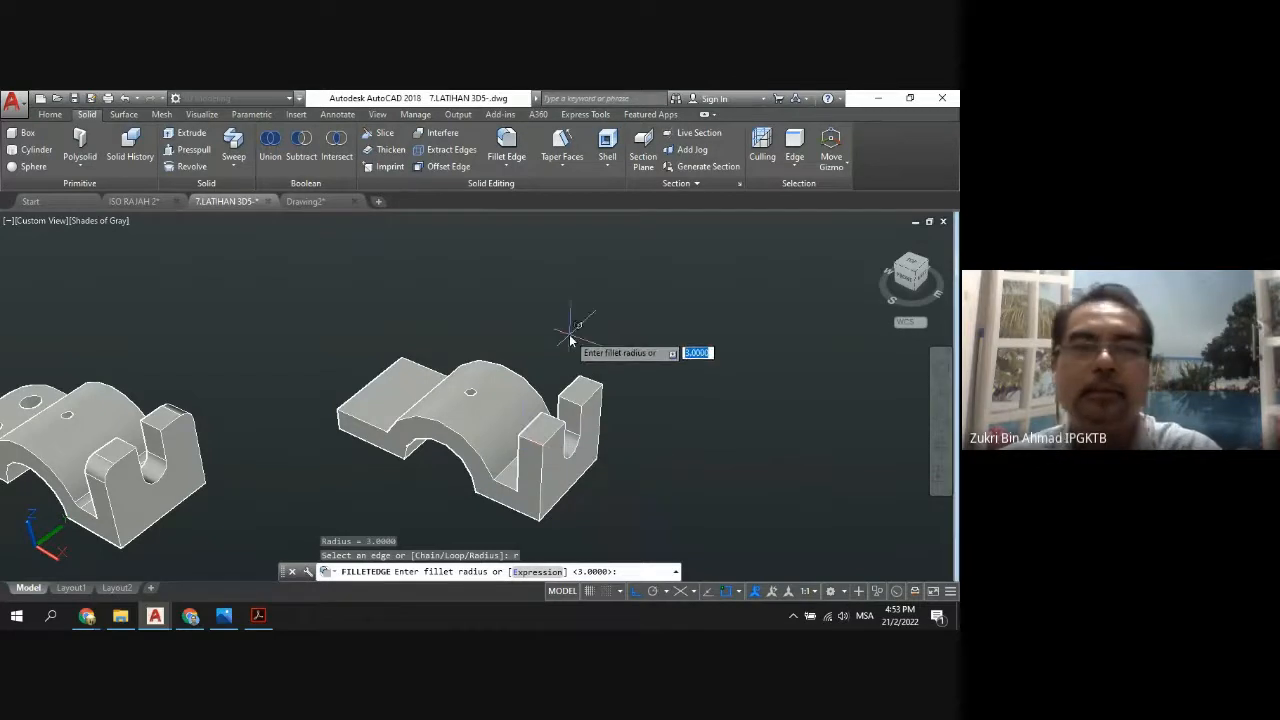
left_click(224, 616)
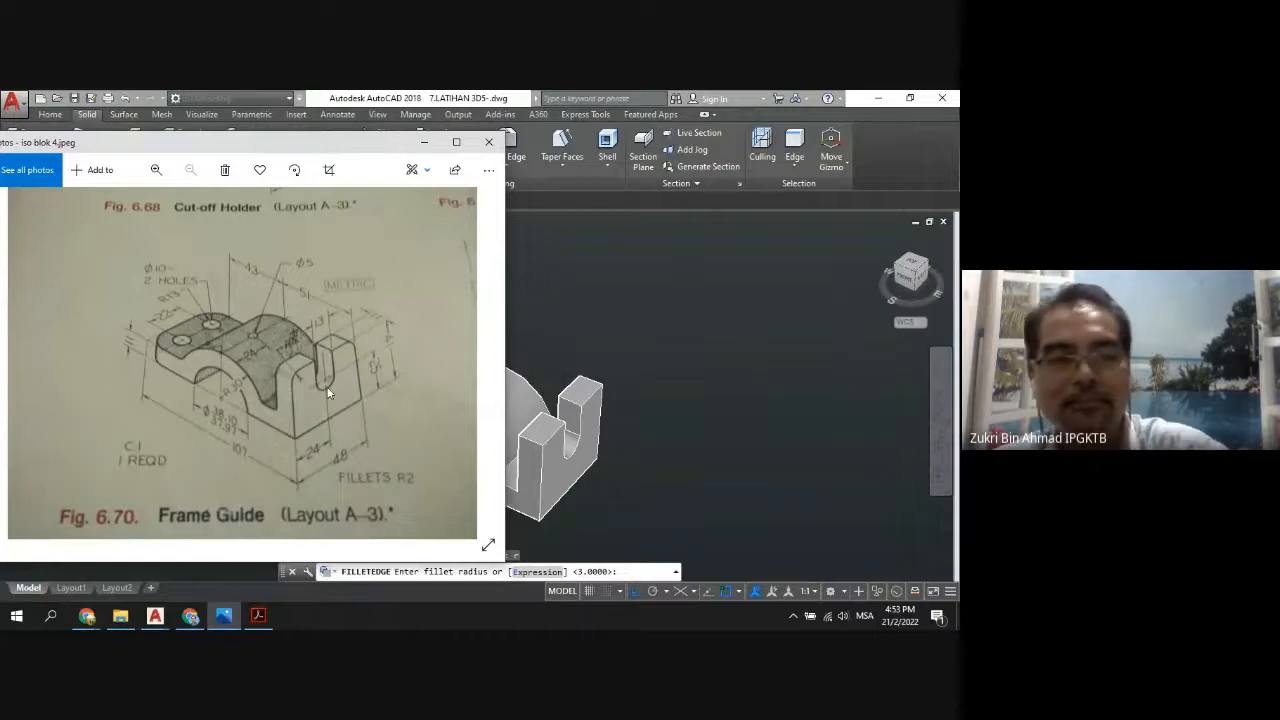
left_click(424, 142)
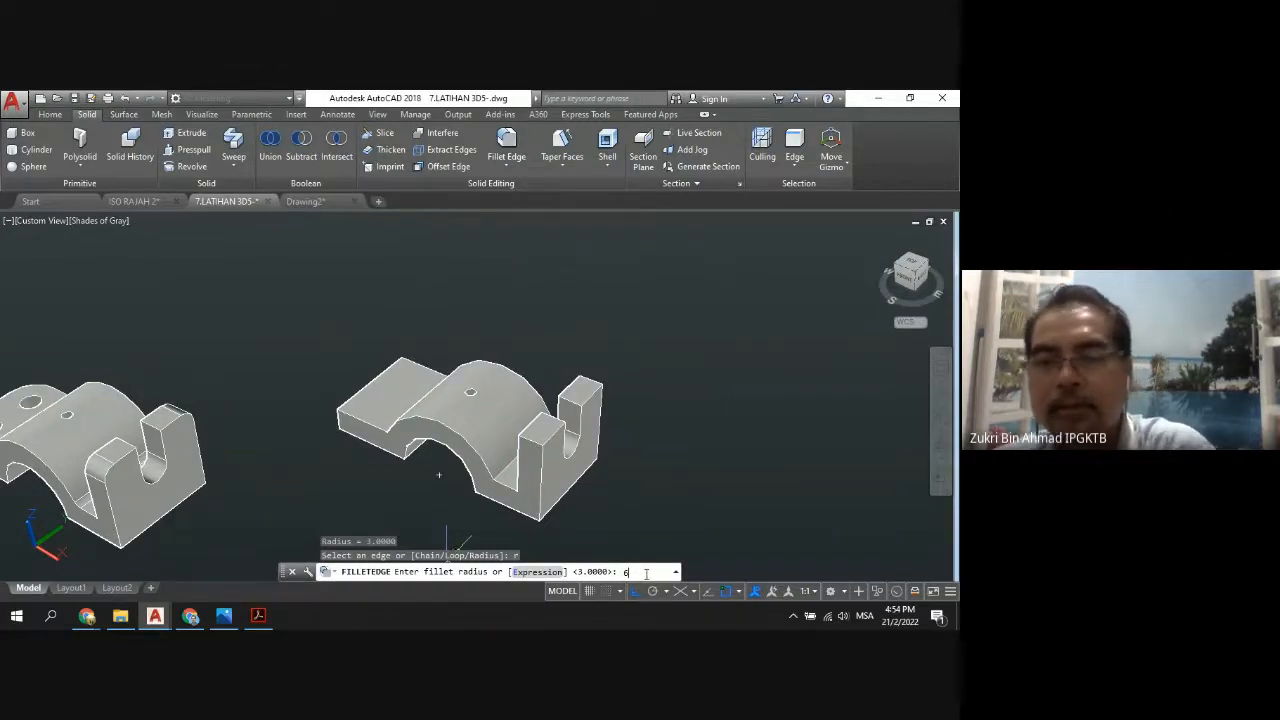
key("Return")
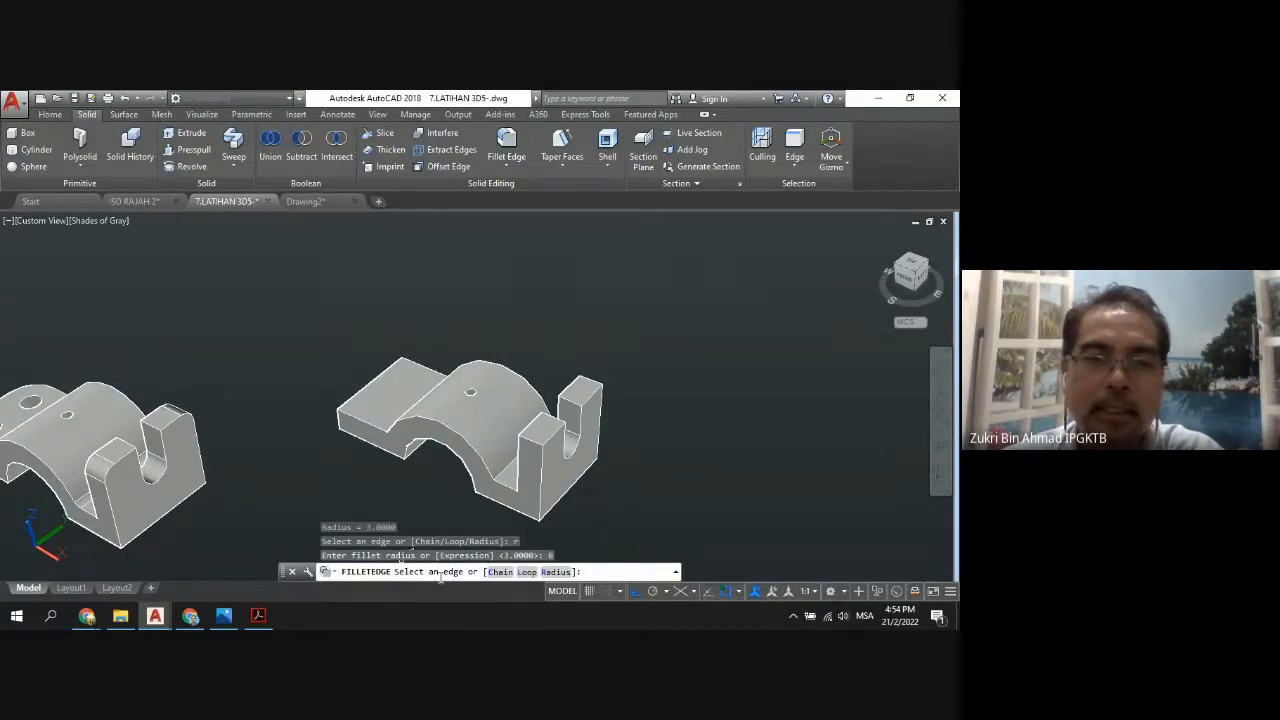
Fillet the outer top edge of the unfinished frame guide's nearer upright, beside the slot.
scroll(595, 503, "up", 3)
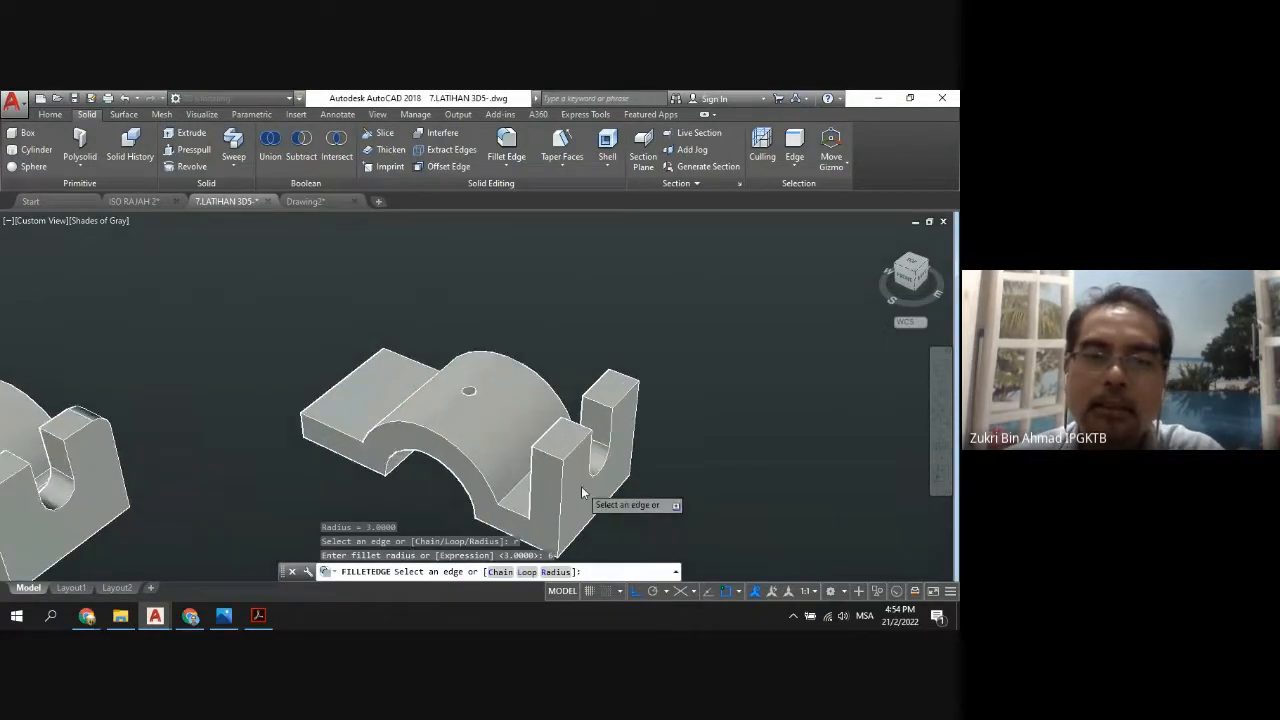
scroll(672, 513, "down", 3)
scroll(597, 532, "up", 3)
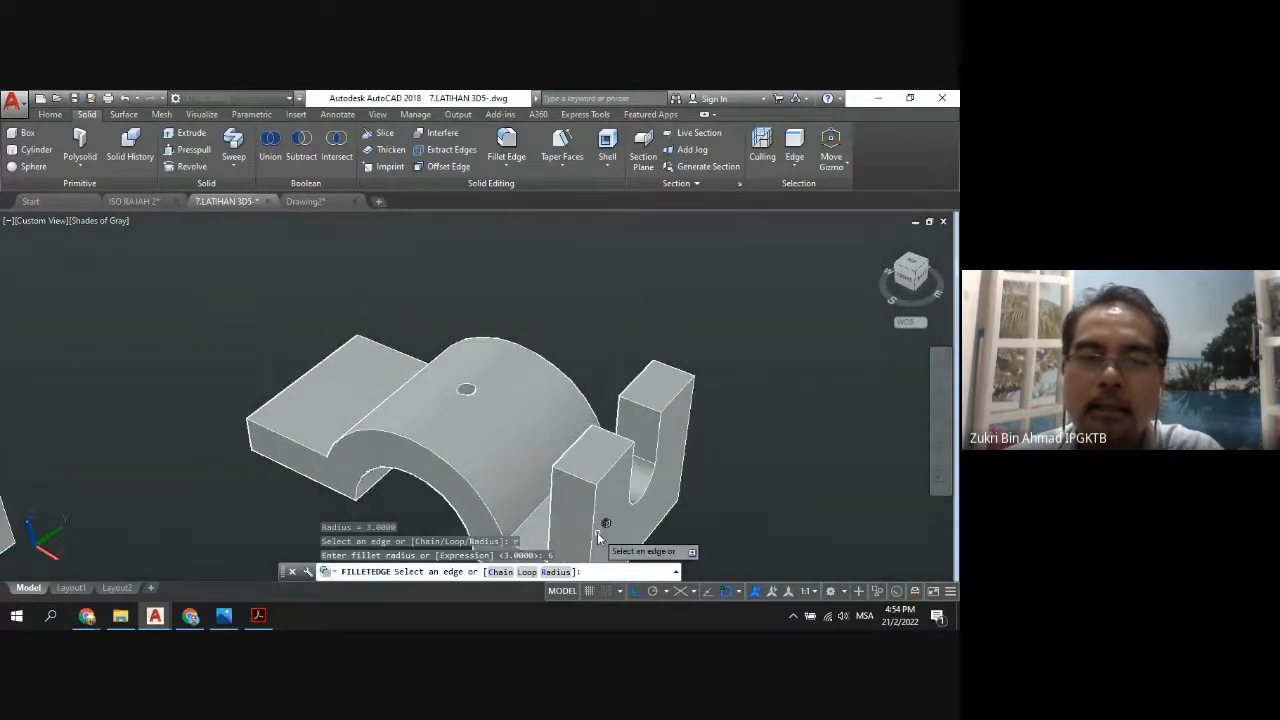
left_click(577, 476)
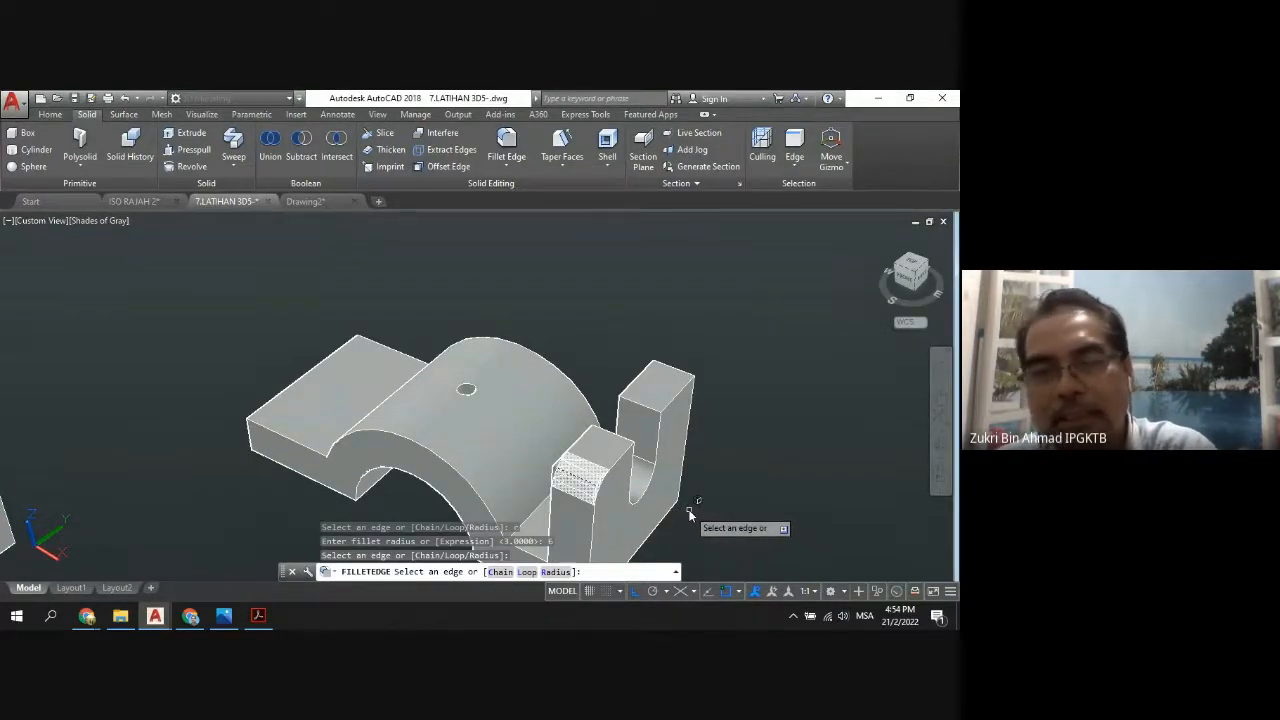
key("Return")
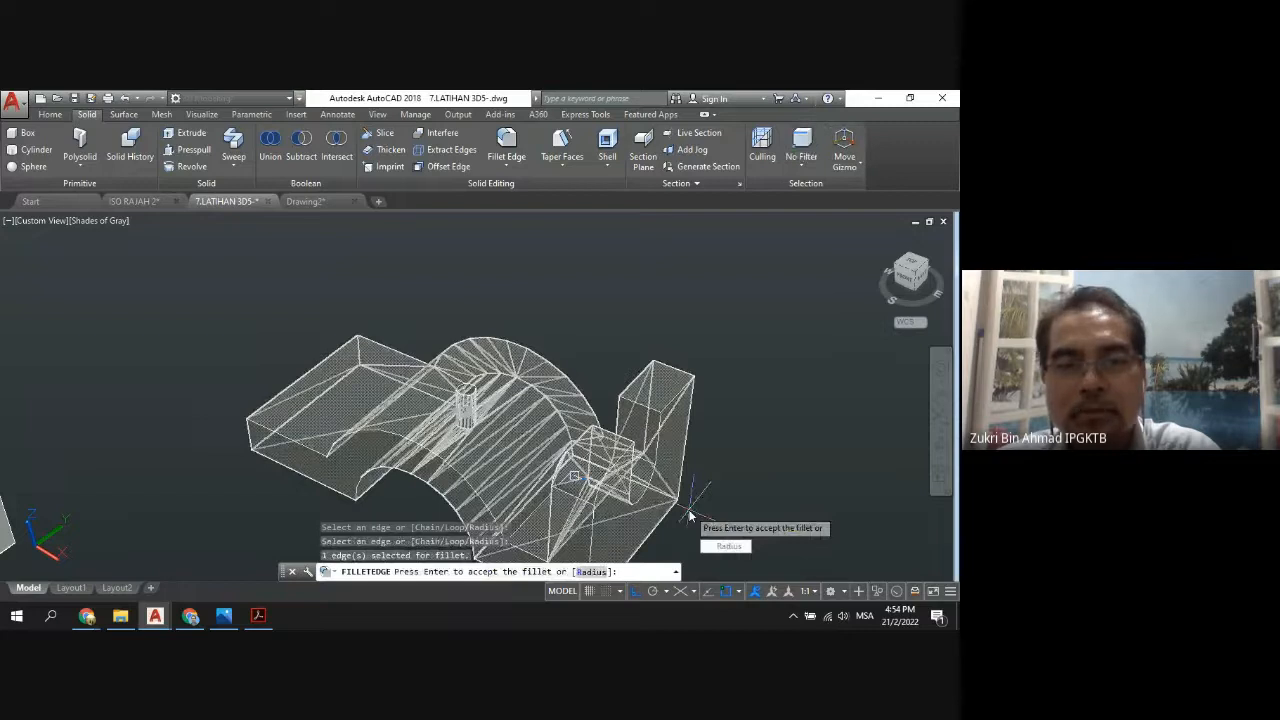
key("Return")
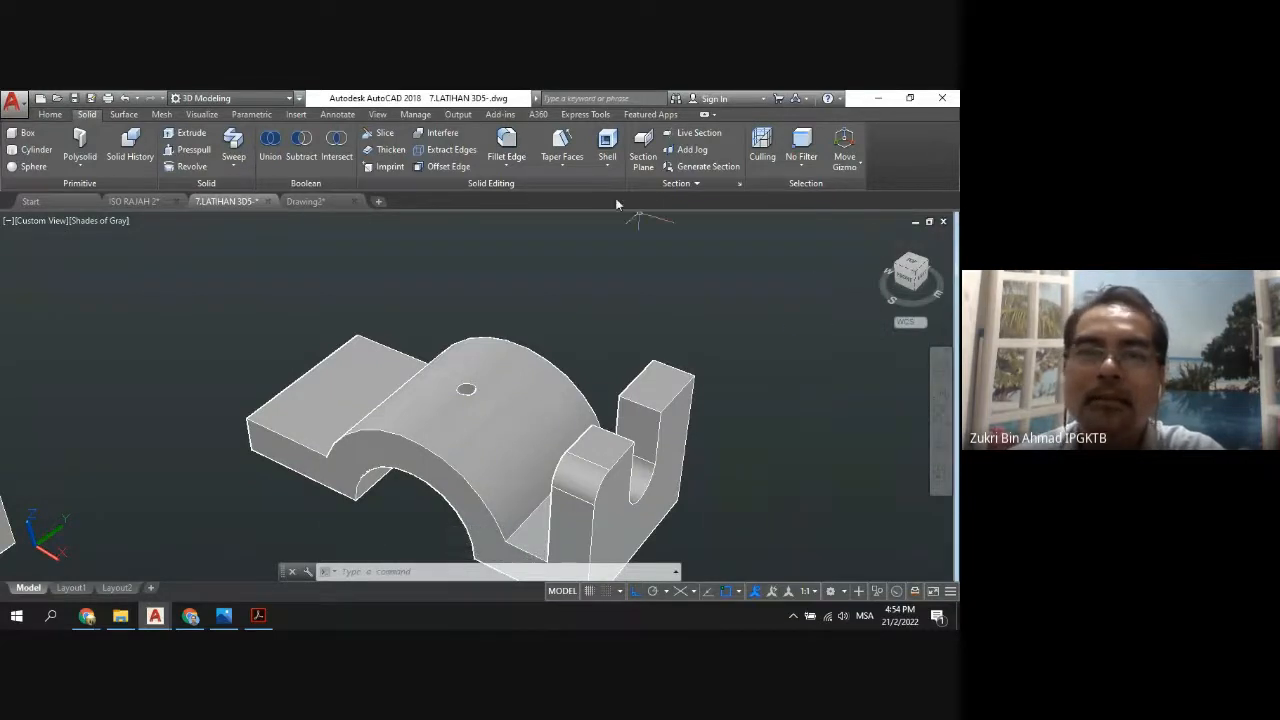
Set the model to the SE Isometric view and centre the unfinished frame guide.
left_click(52, 114)
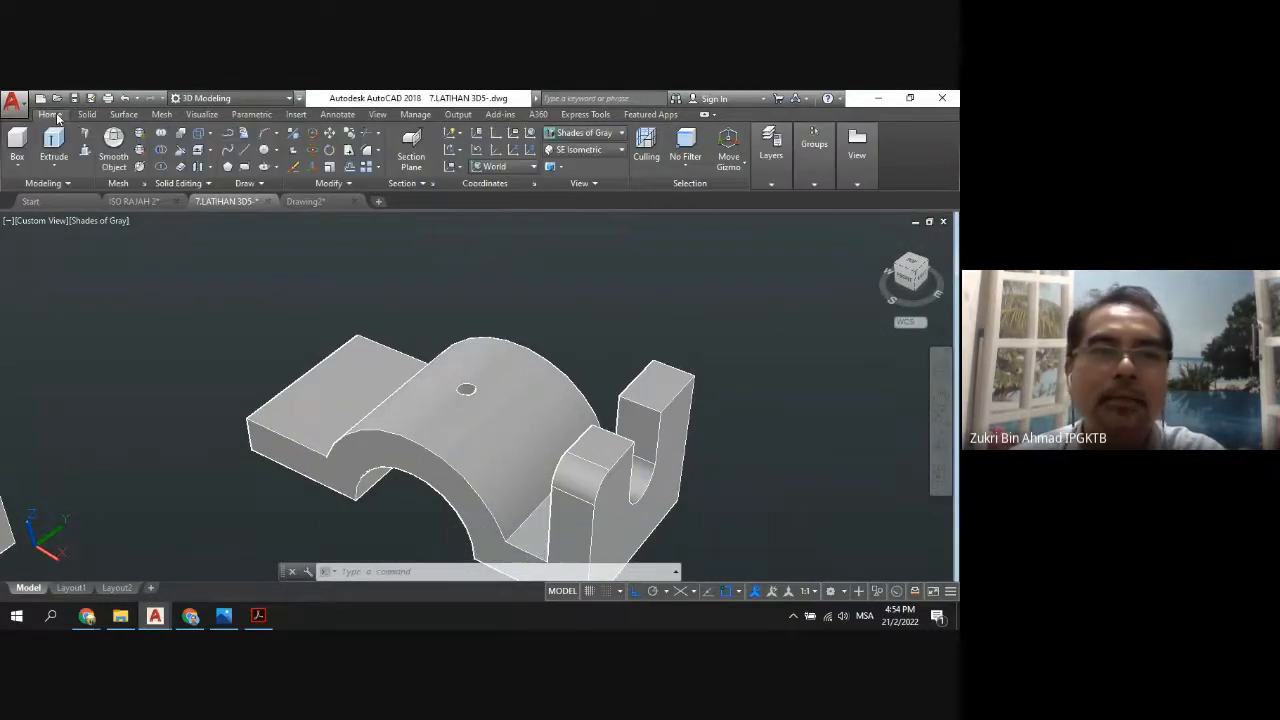
left_click(619, 151)
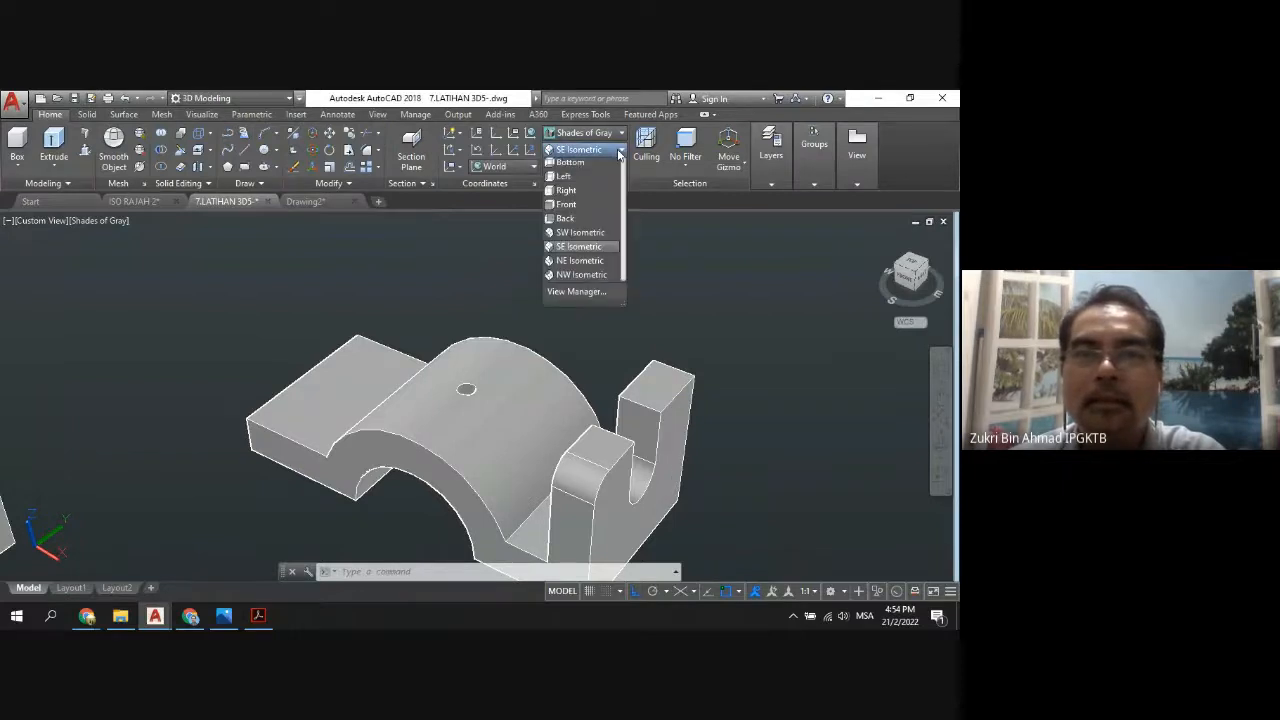
left_click(582, 264)
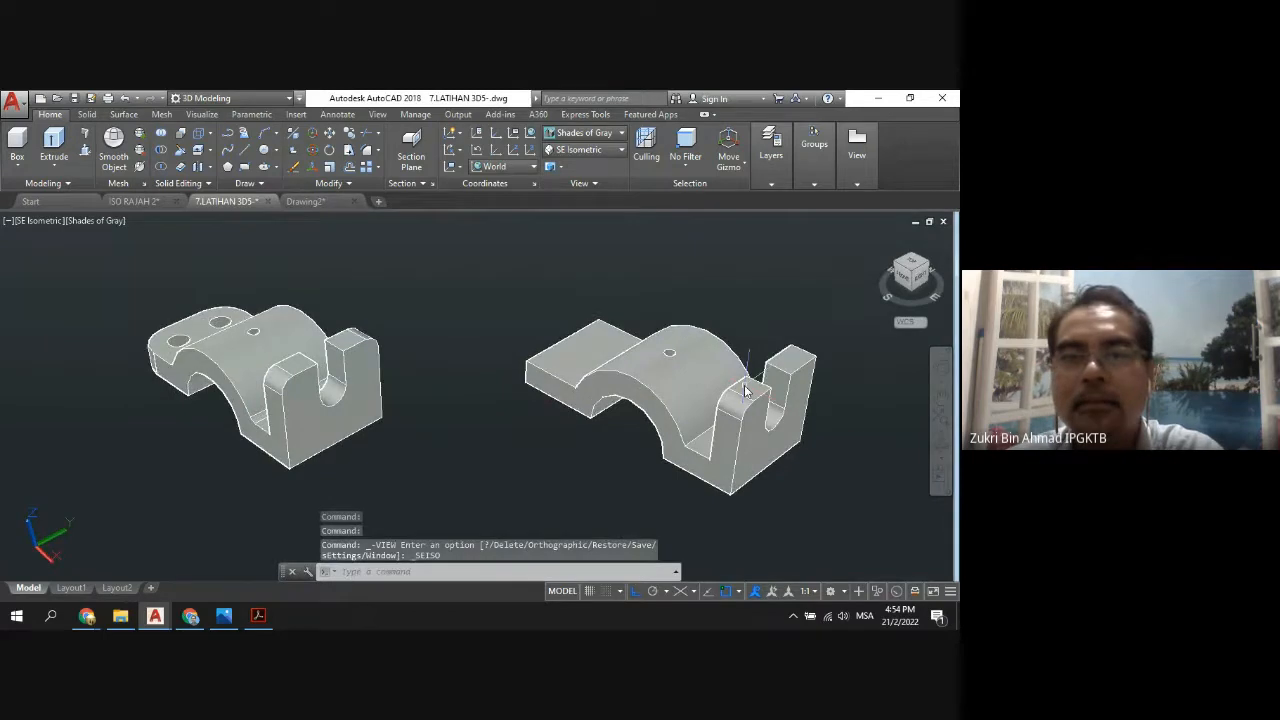
scroll(845, 405, "down", 2)
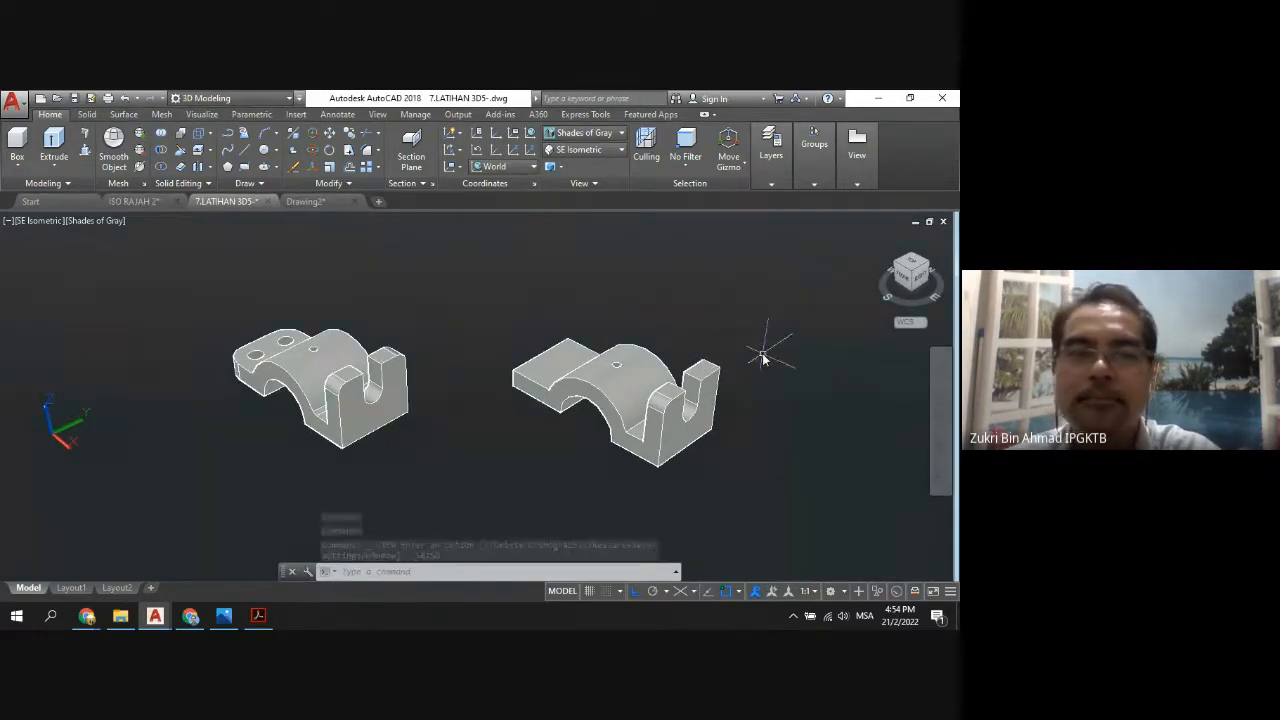
scroll(789, 366, "up", 1)
left_click(760, 402)
left_click(940, 396)
left_click_drag(846, 403, 677, 407)
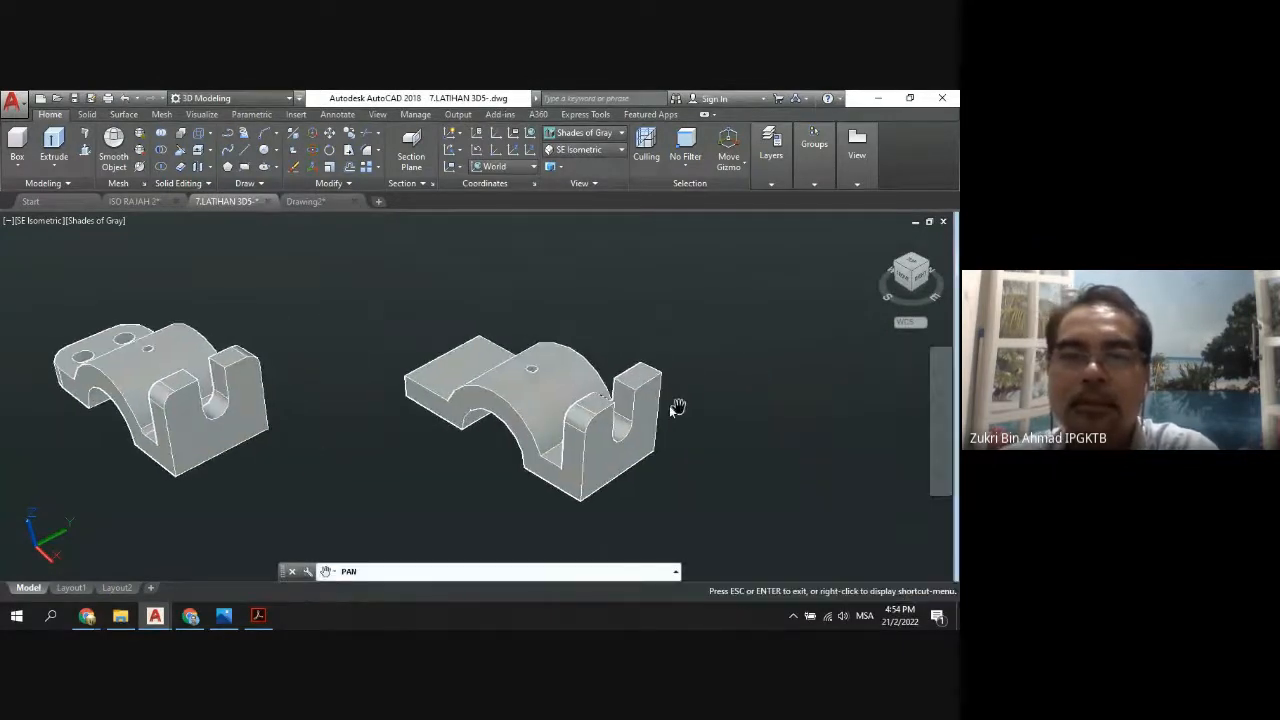
Fillet the outer top edge of the unfinished frame guide's farther upright with a radius of 6.
scroll(641, 397, "up", 1)
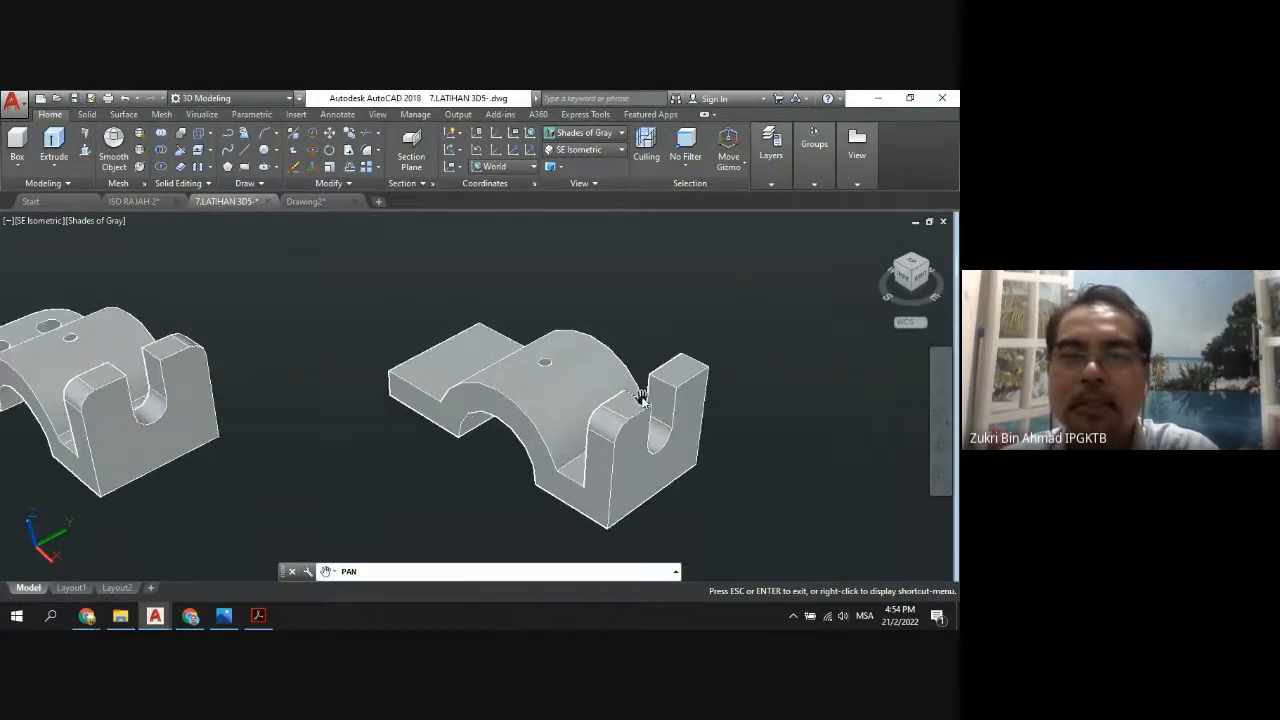
left_click(88, 115)
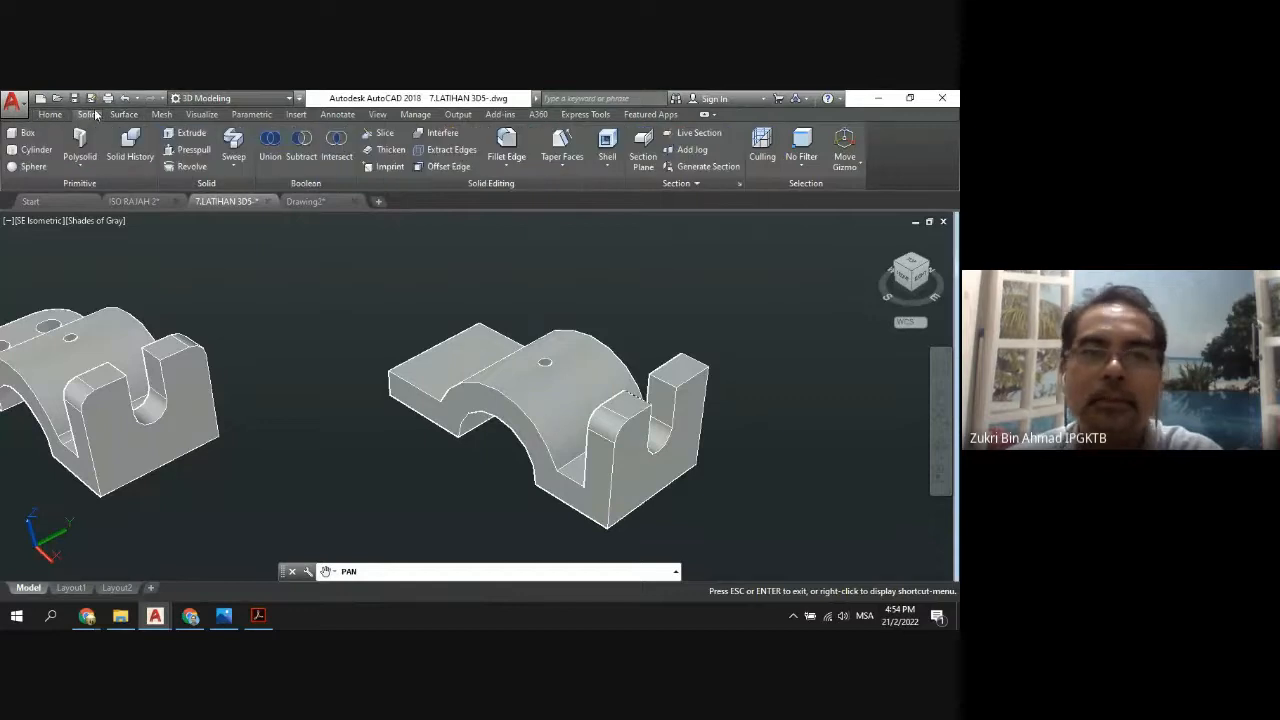
left_click(500, 145)
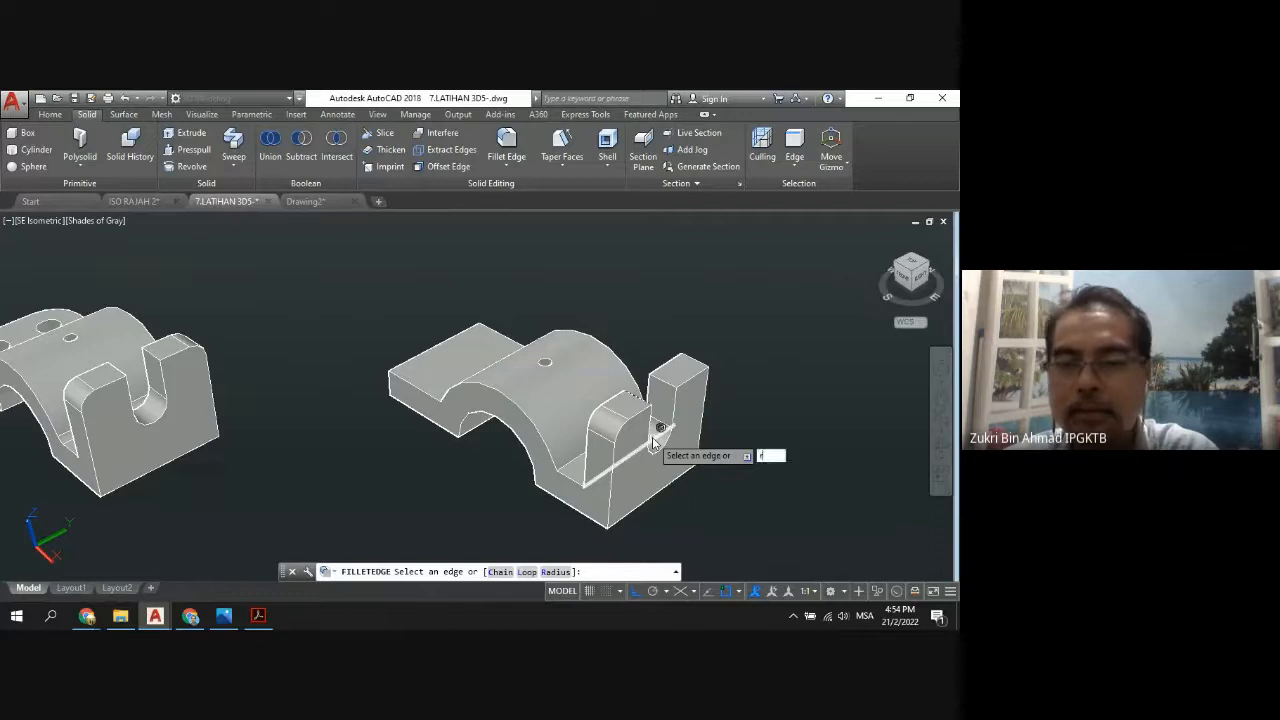
key("Return")
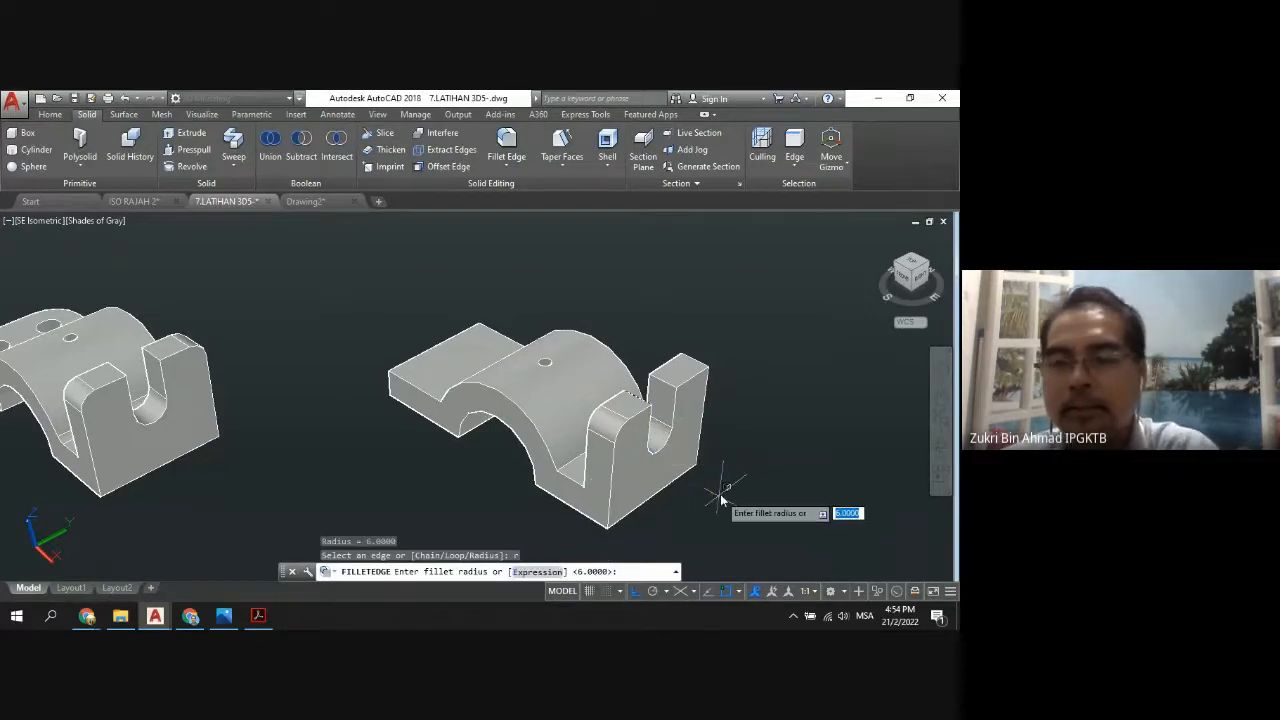
key("Return")
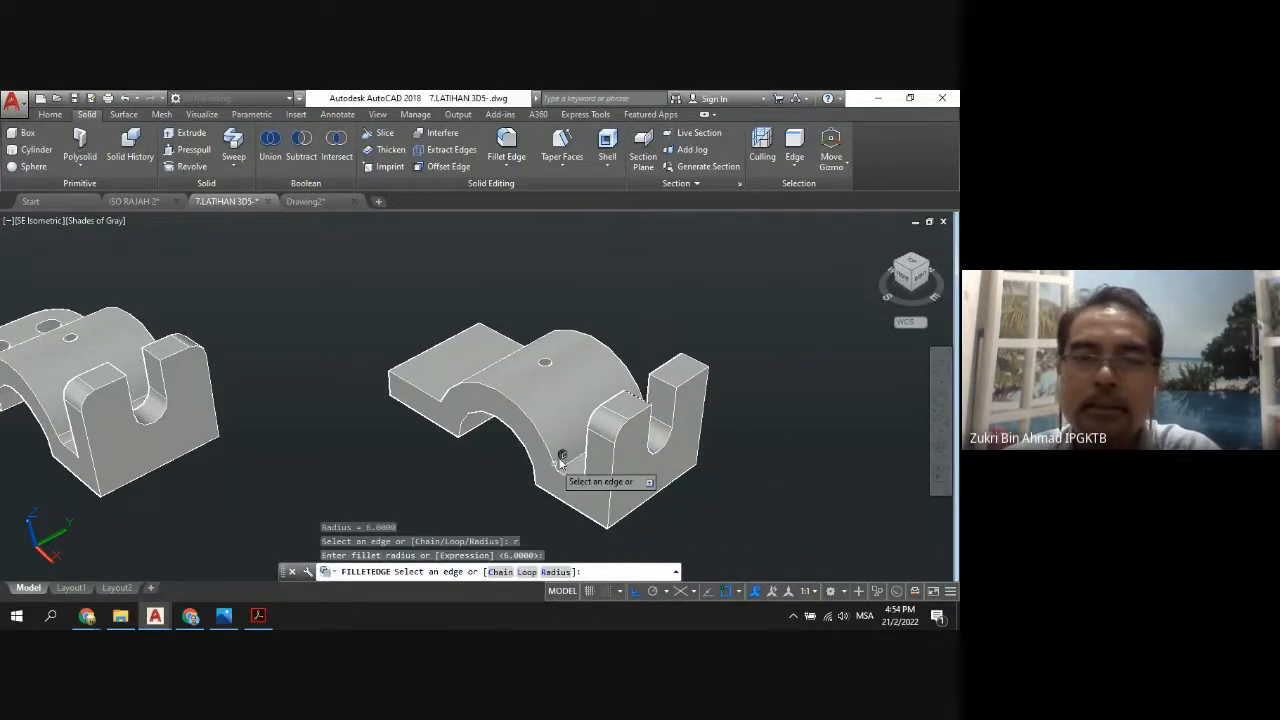
left_click(698, 367)
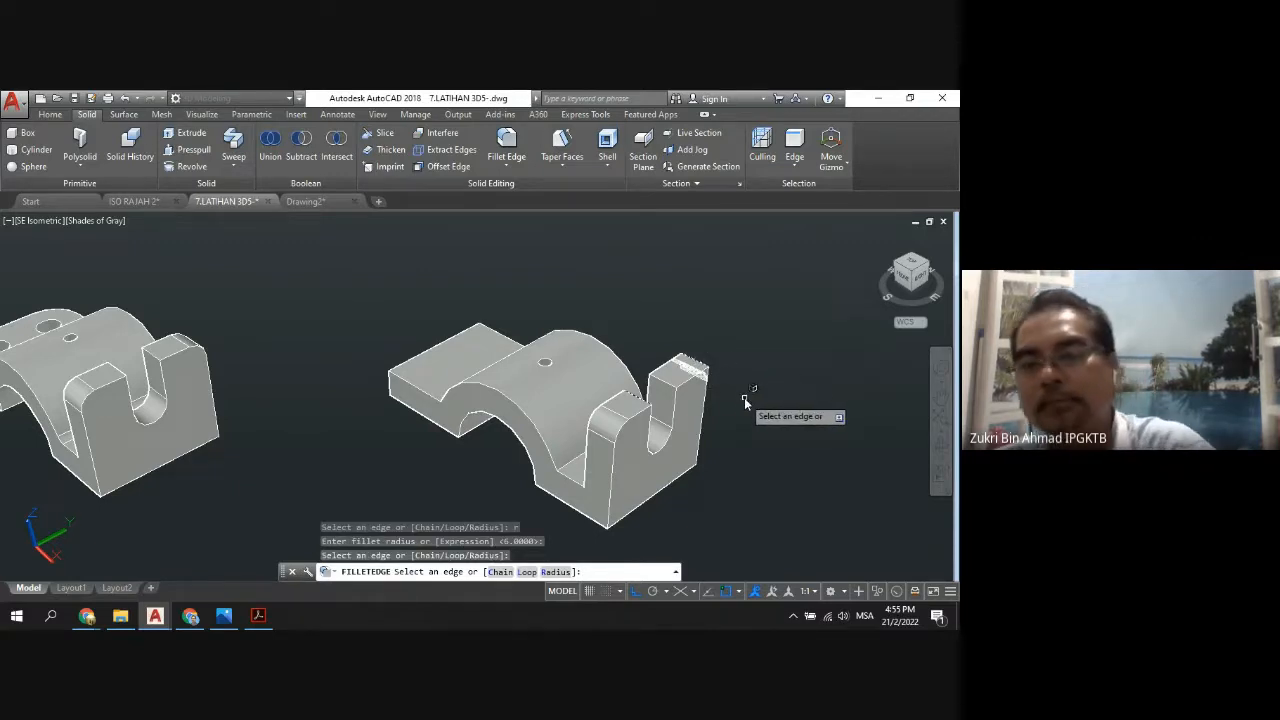
key("Return")
key("Return")
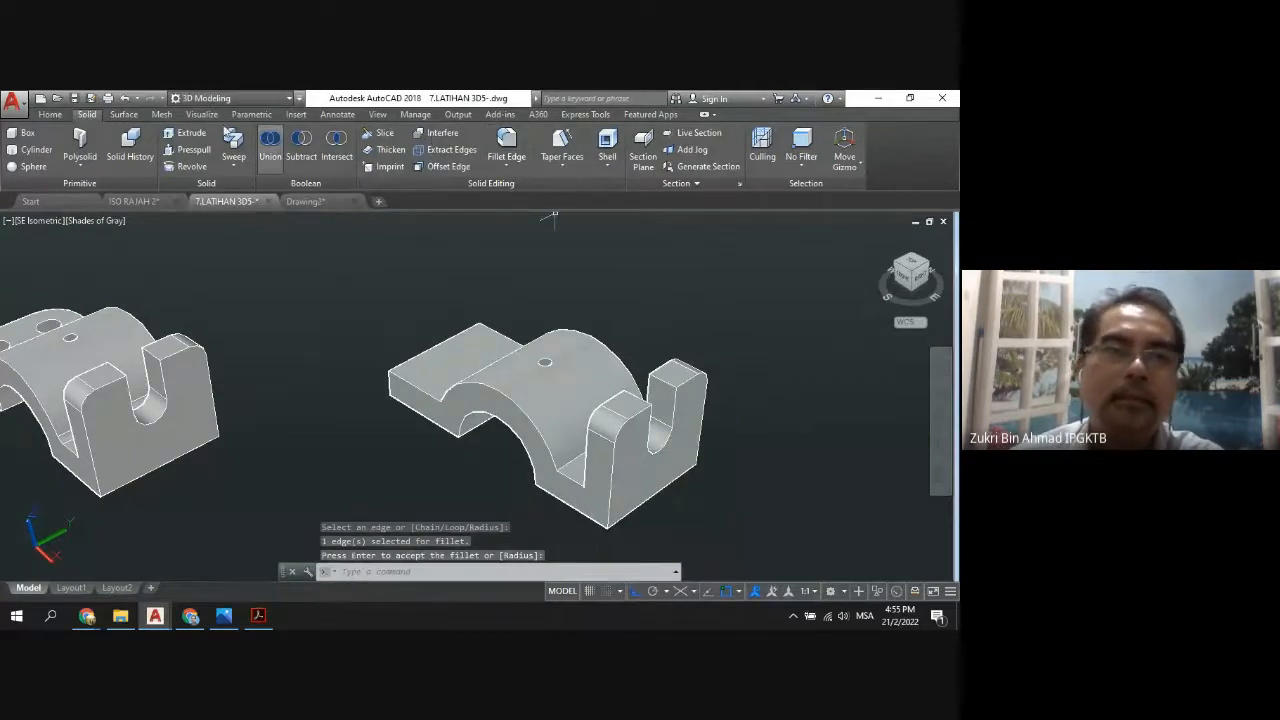
Display the model in the 2D Wireframe visual style and bring the flat plate's free end into close view.
left_click(49, 114)
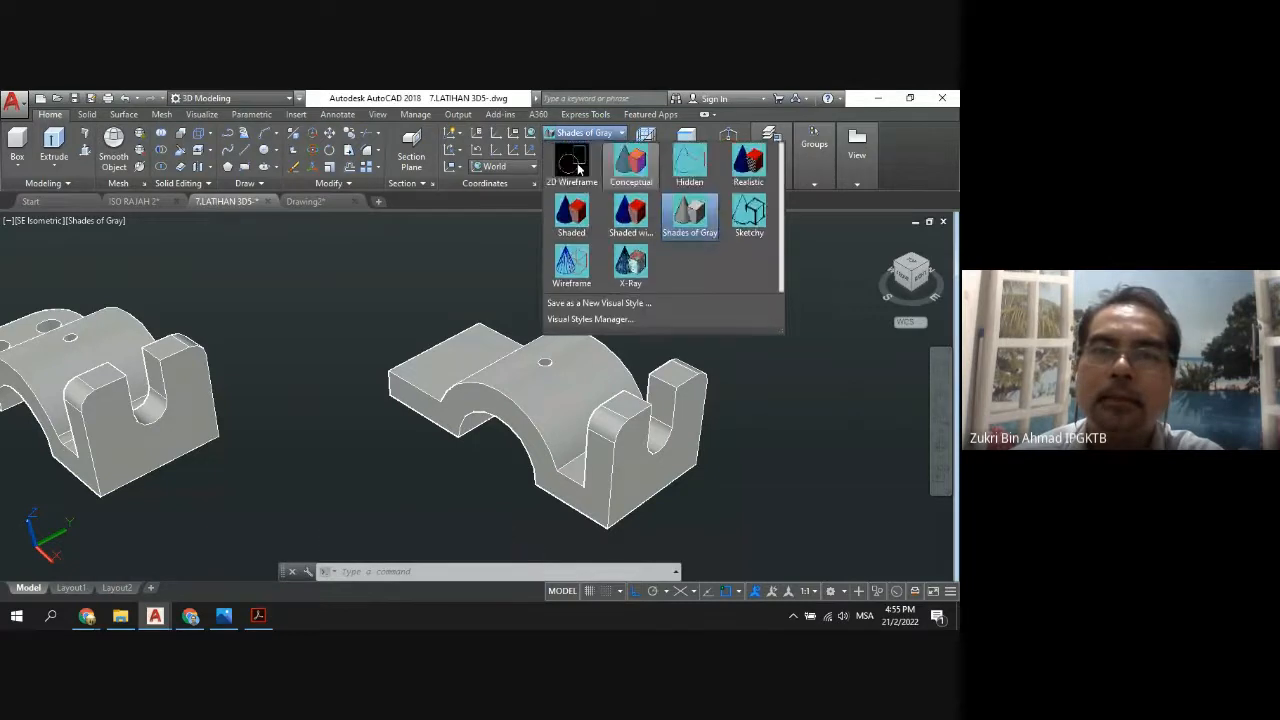
left_click(572, 156)
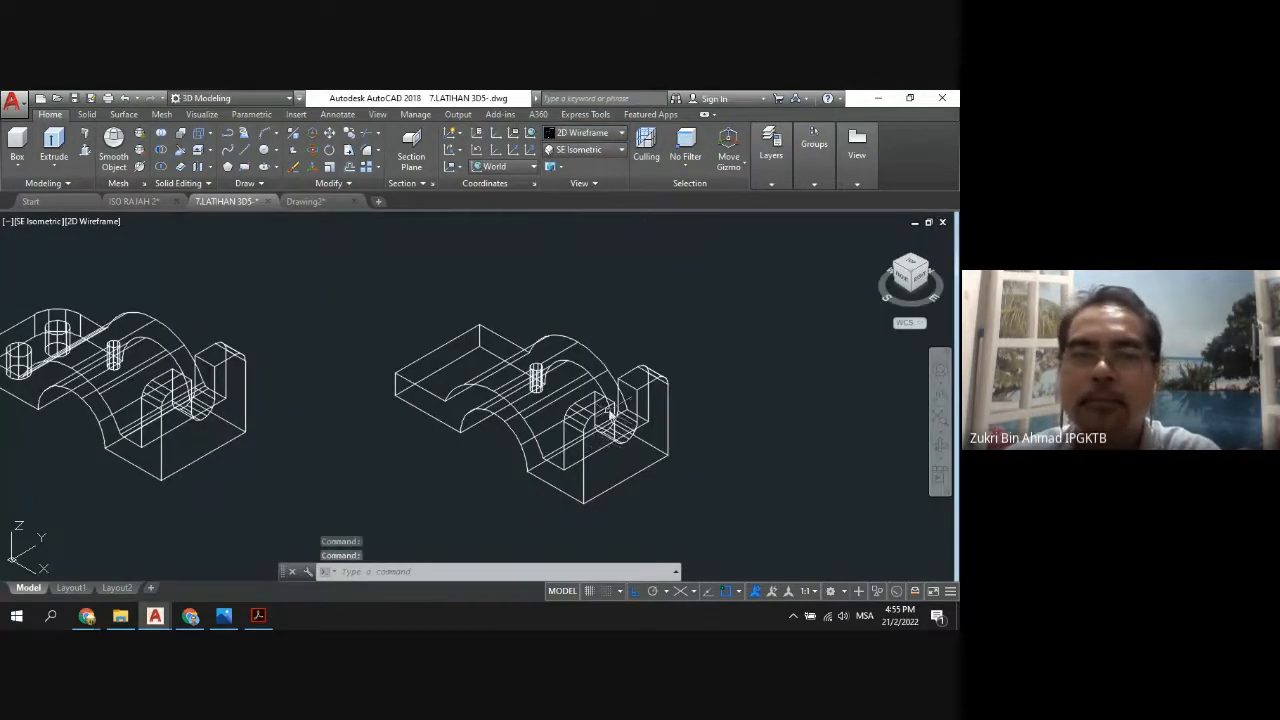
scroll(610, 410, "up", 3)
scroll(560, 395, "down", 1)
scroll(519, 383, "up", 1)
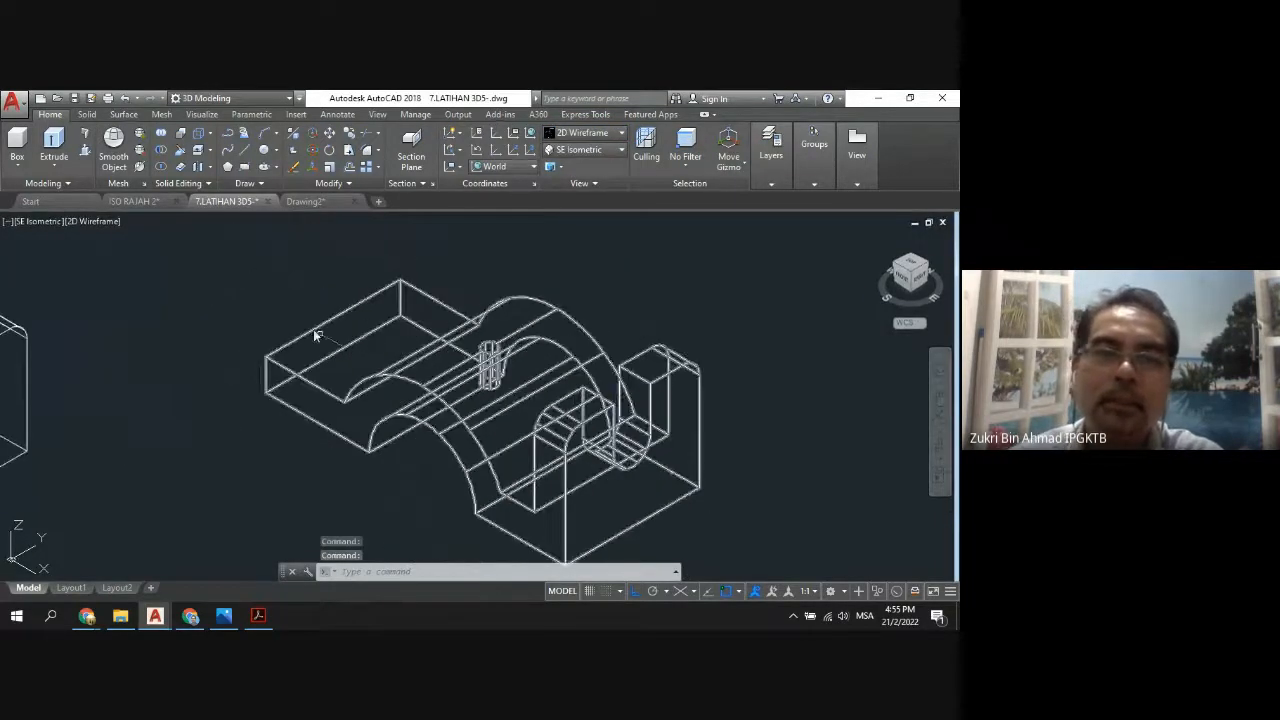
scroll(253, 375, "up", 3)
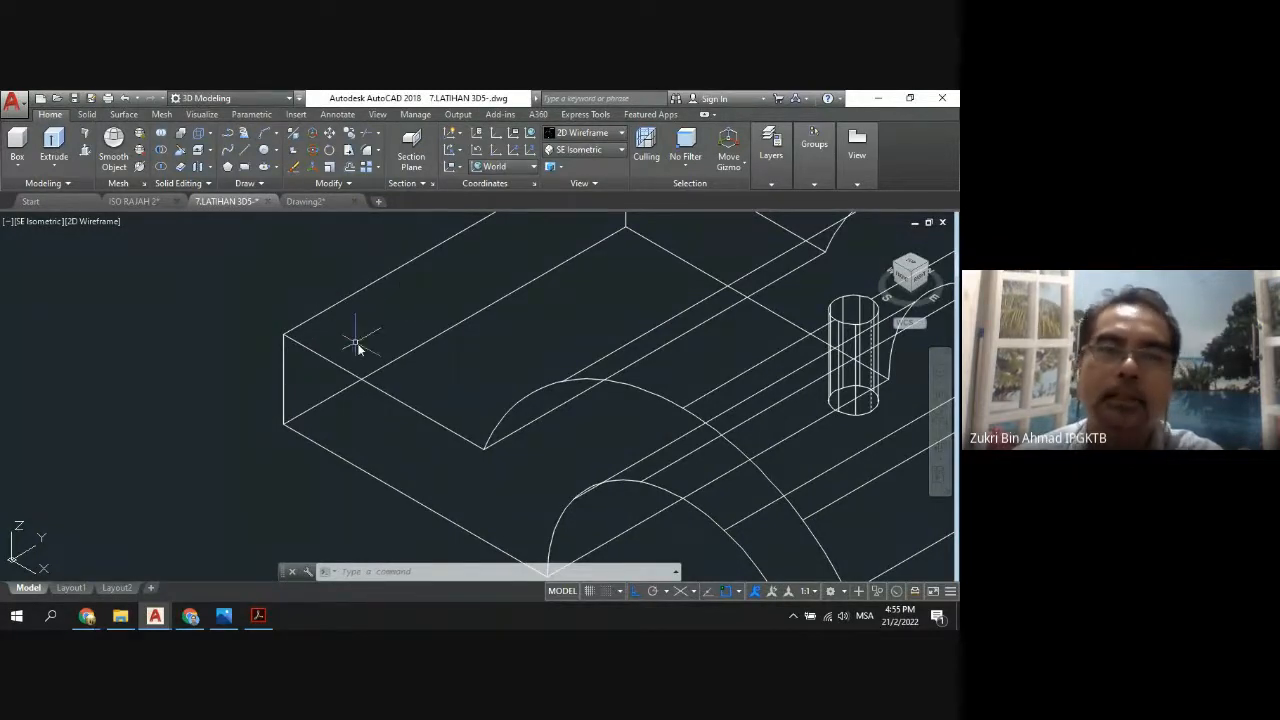
Fillet the two vertical corner edges at the flat plate's free end with a radius of 13.
left_click(87, 114)
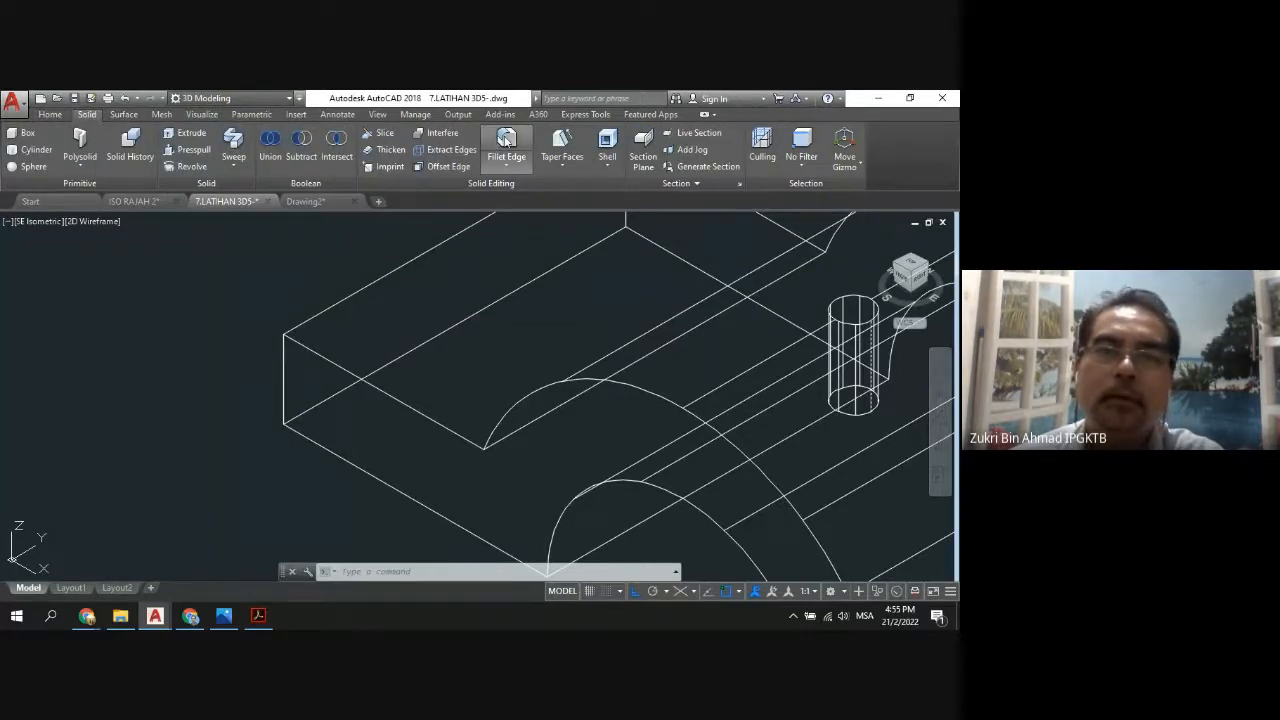
left_click(506, 140)
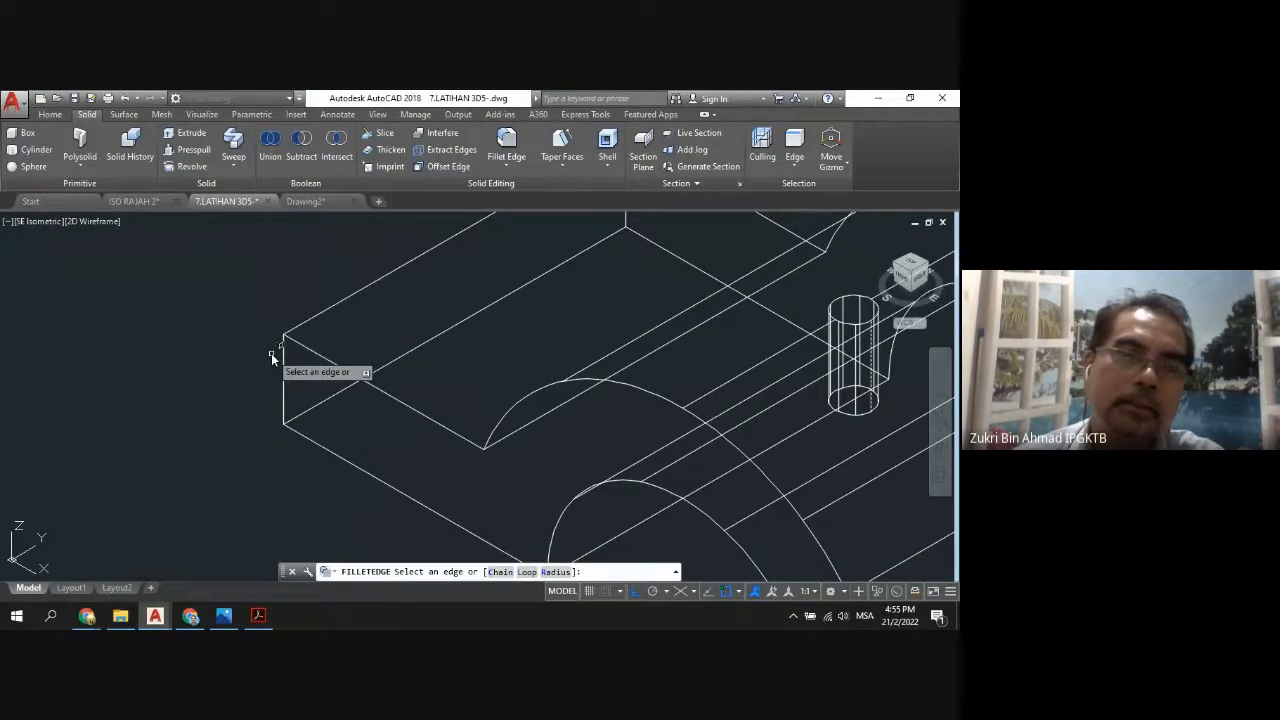
type("13")
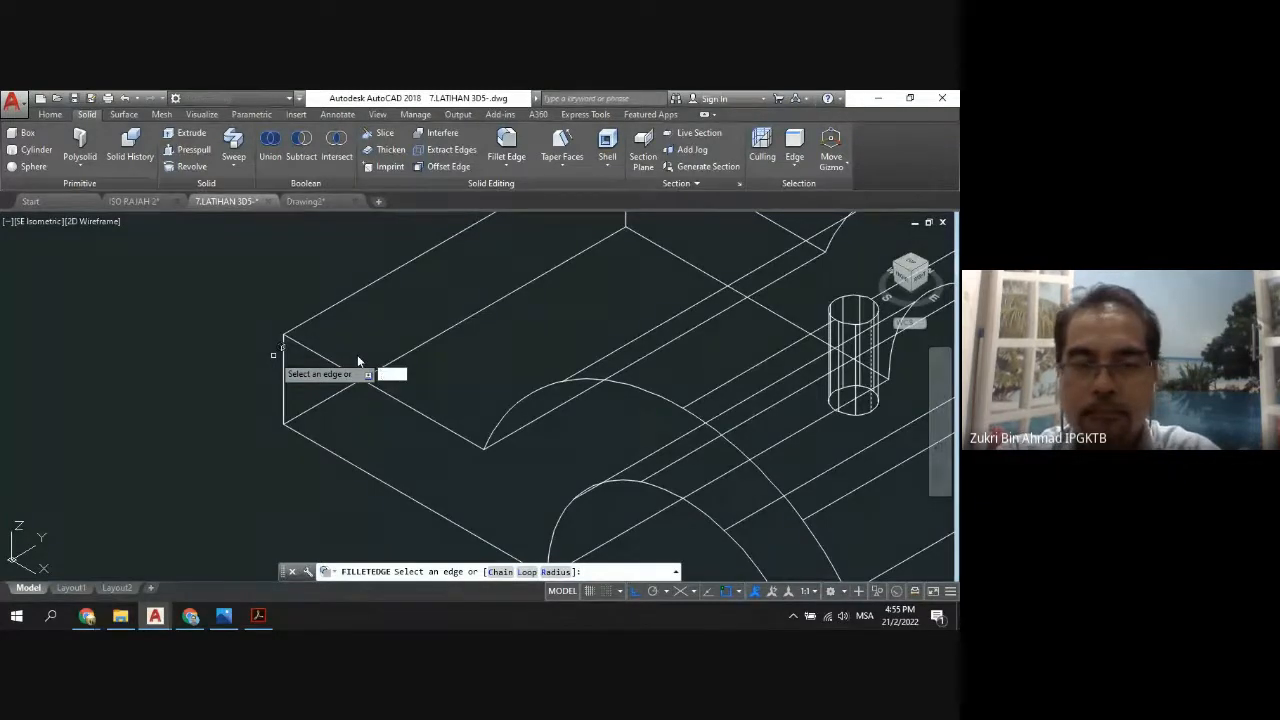
key("Return")
type("13")
key("Return")
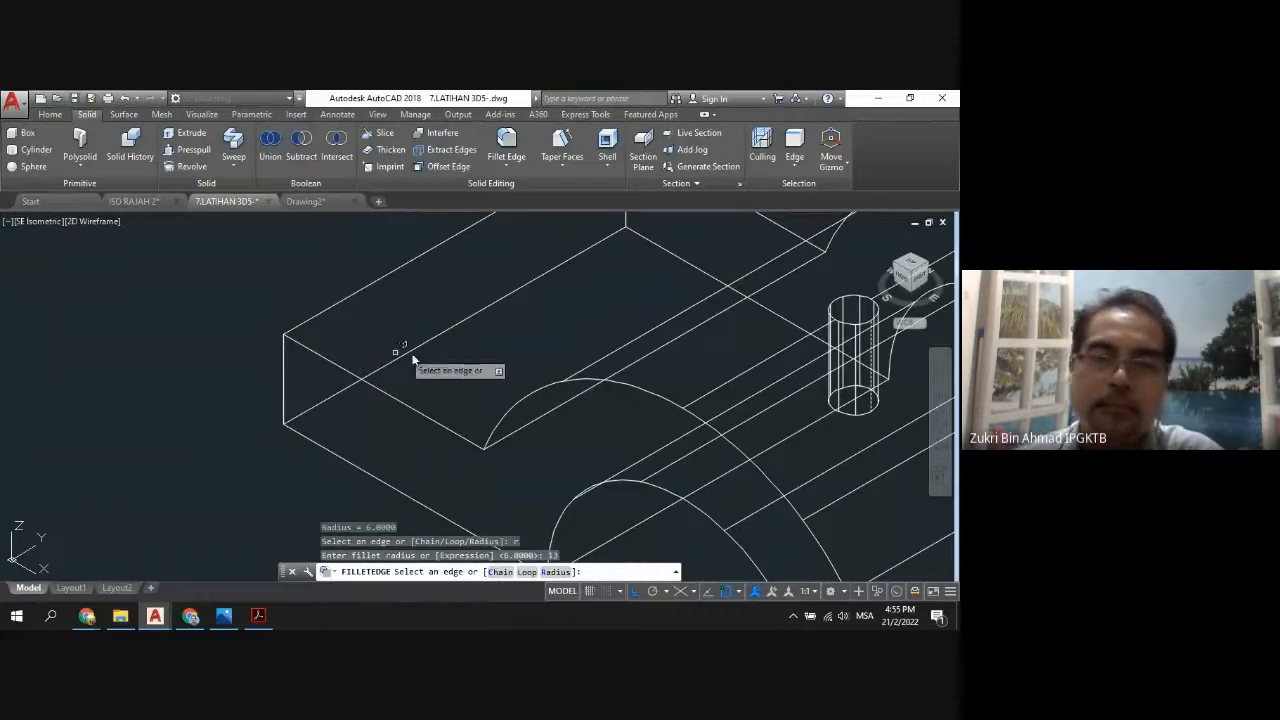
left_click(285, 378)
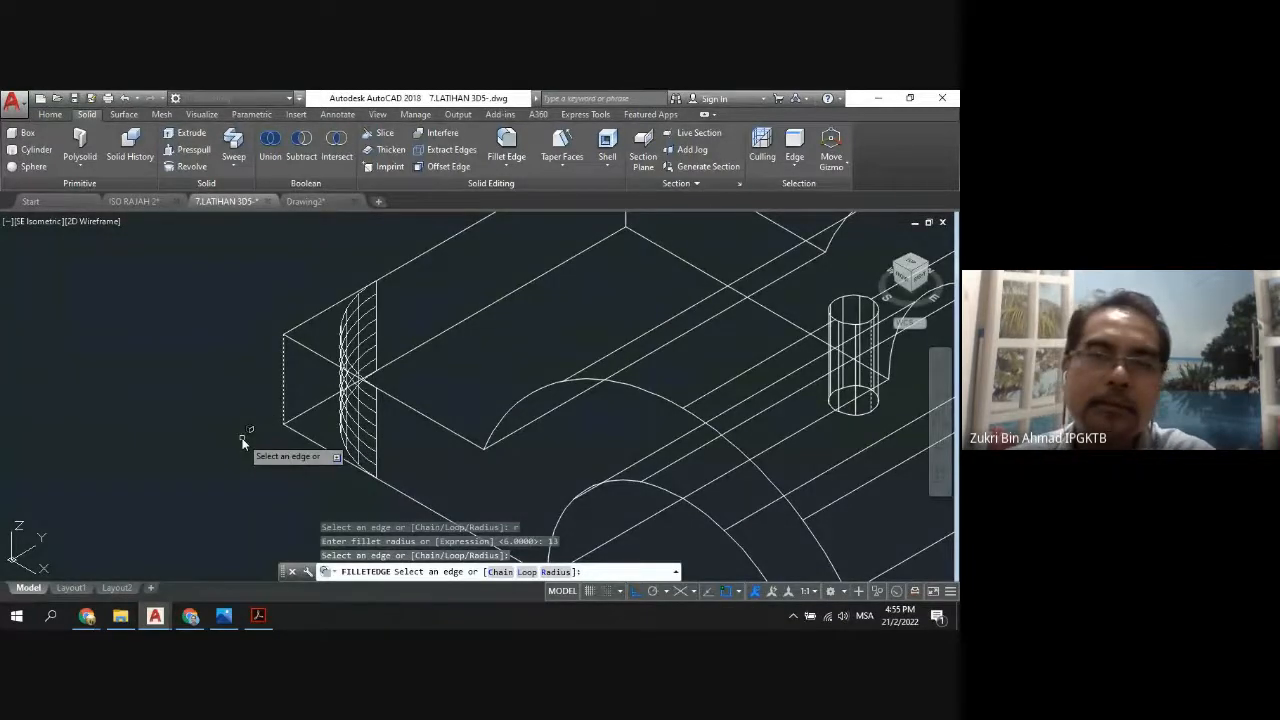
scroll(368, 408, "down", 4)
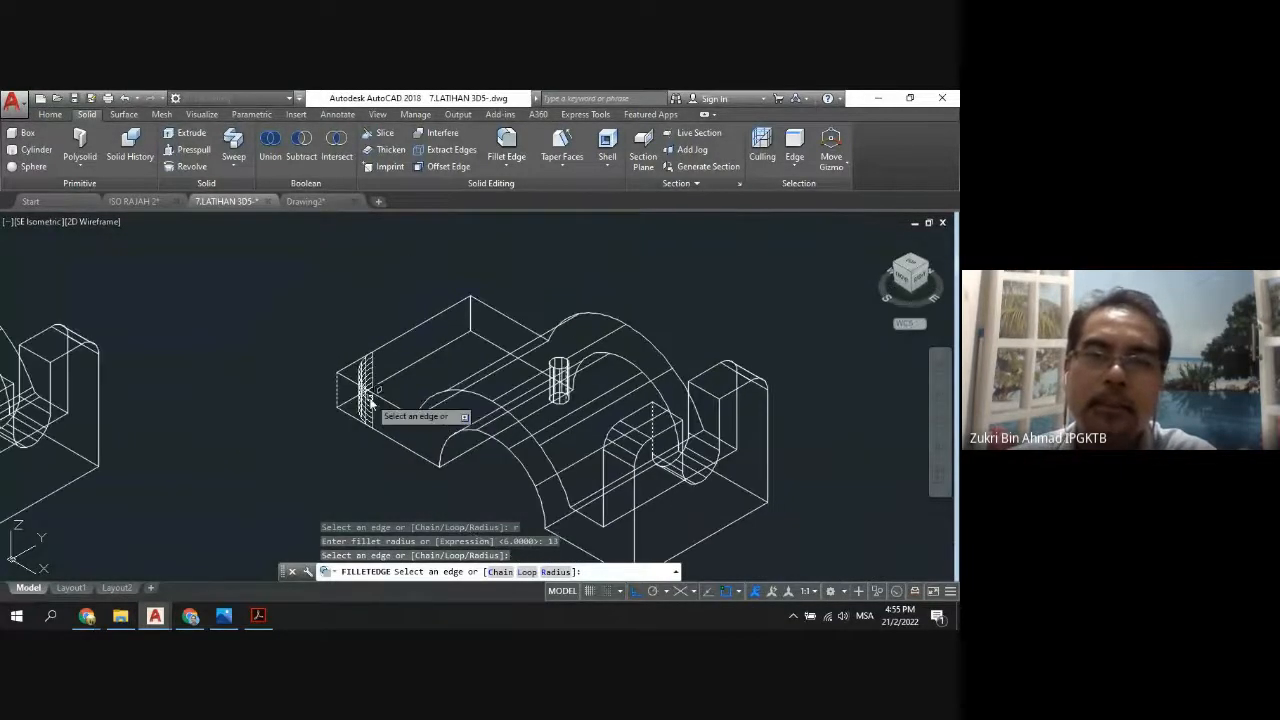
left_click(473, 315)
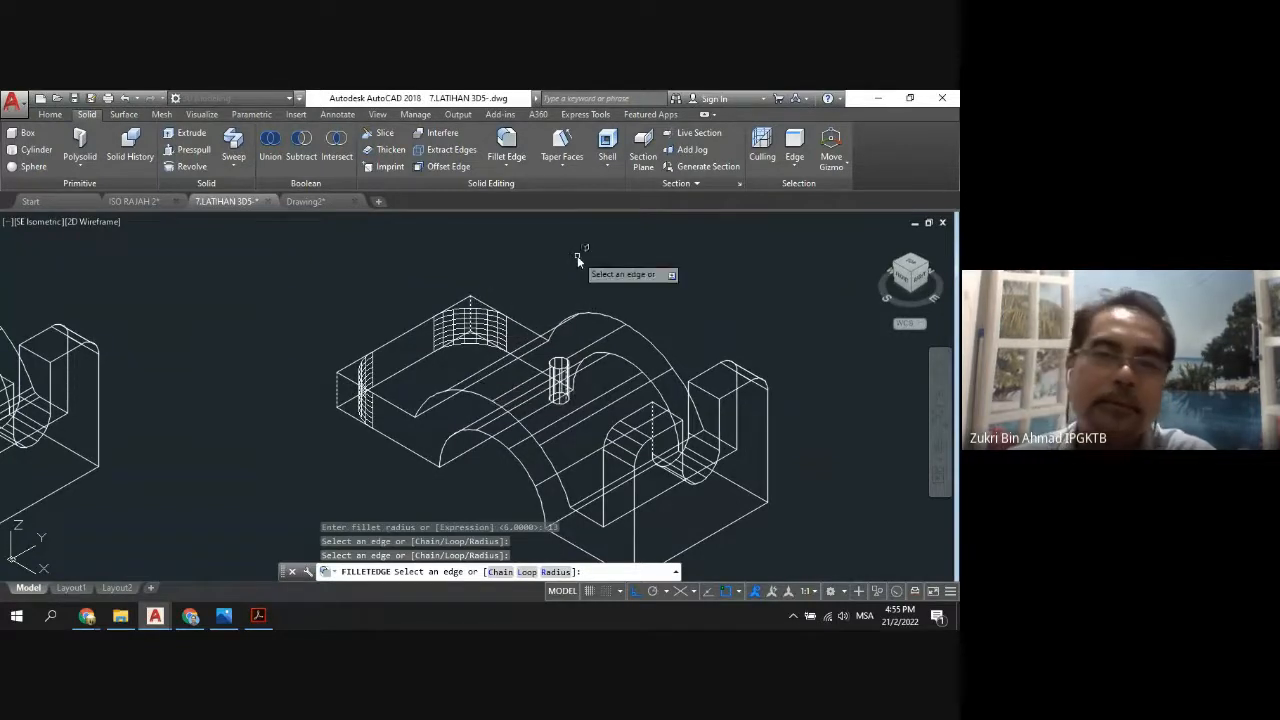
key("Return")
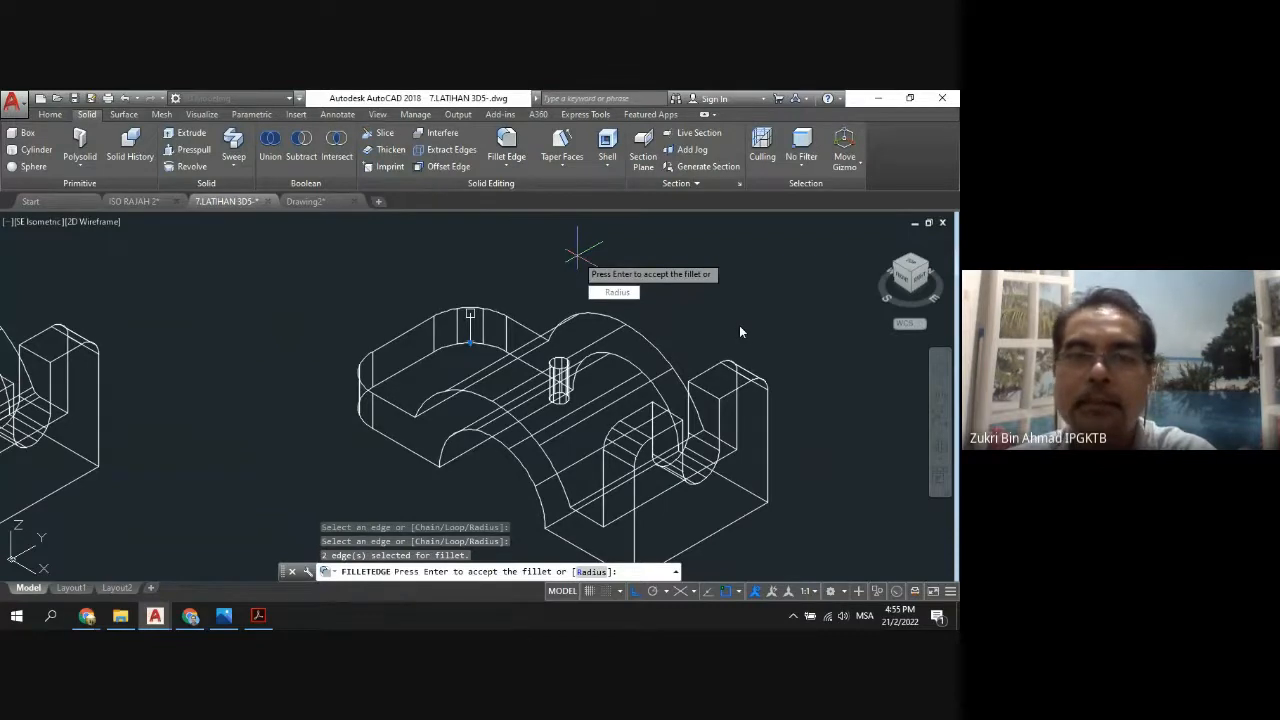
key("Return")
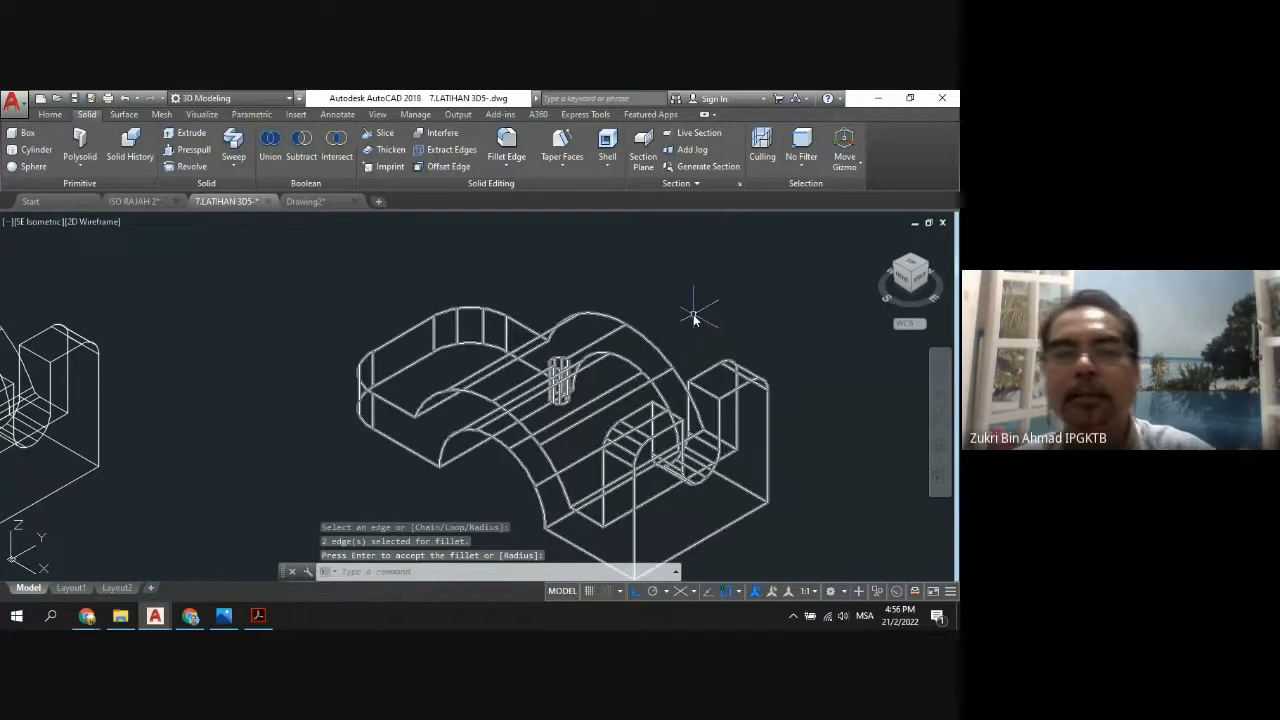
Compare the unfinished frame guide's wireframe with the finished reference solid to find the features still missing.
scroll(672, 335, "down", 3)
scroll(729, 280, "up", 3)
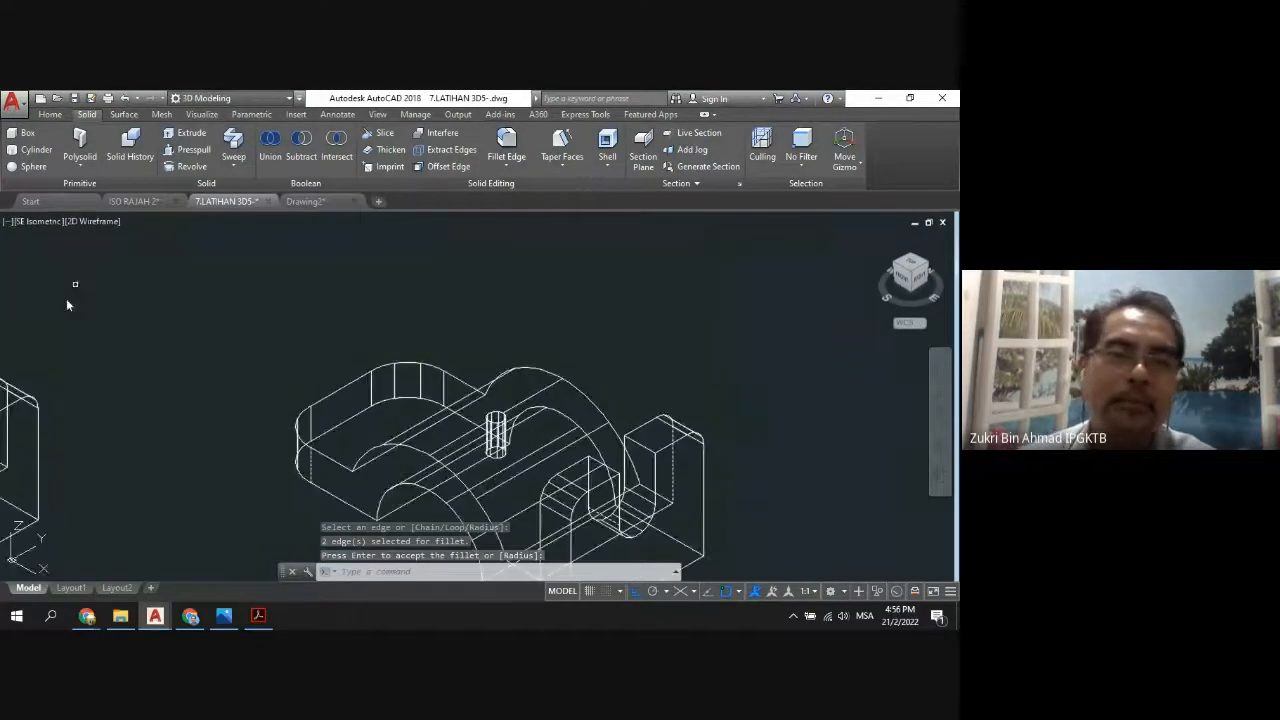
scroll(400, 425, "down", 2)
scroll(43, 392, "down", 1)
scroll(43, 395, "down", 3)
scroll(60, 420, "up", 5)
scroll(70, 423, "up", 4)
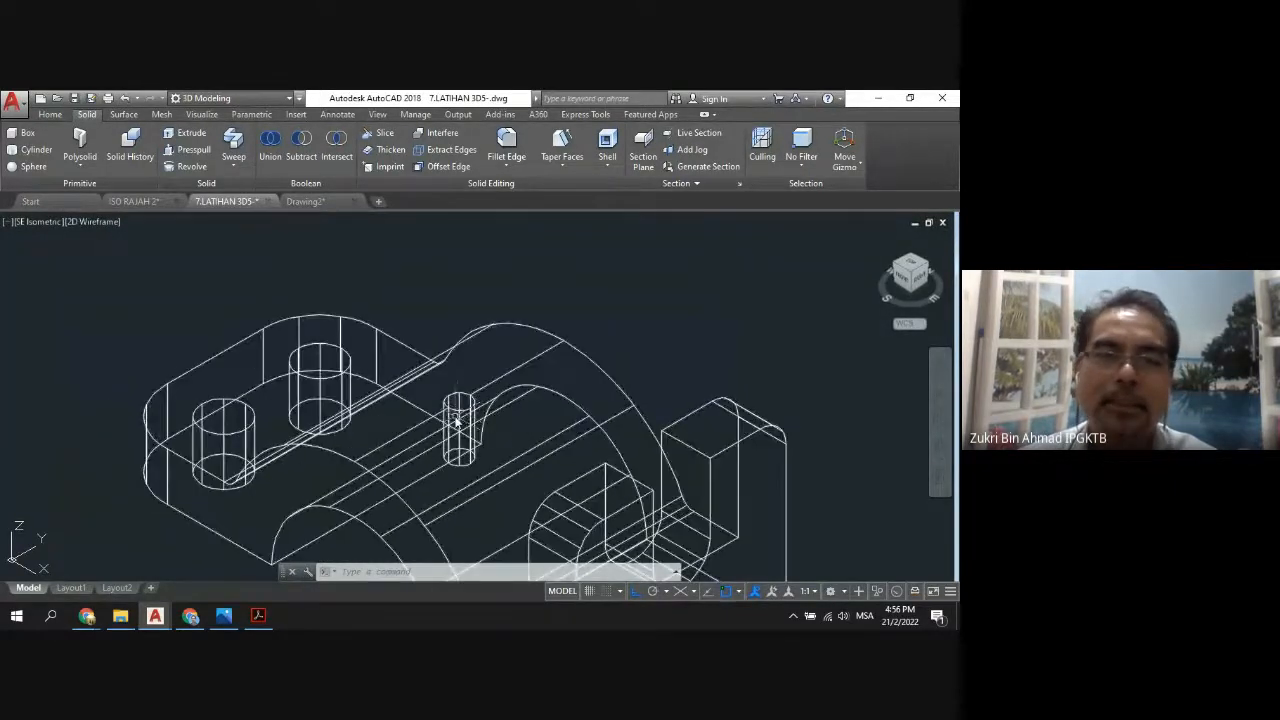
scroll(420, 400, "down", 4)
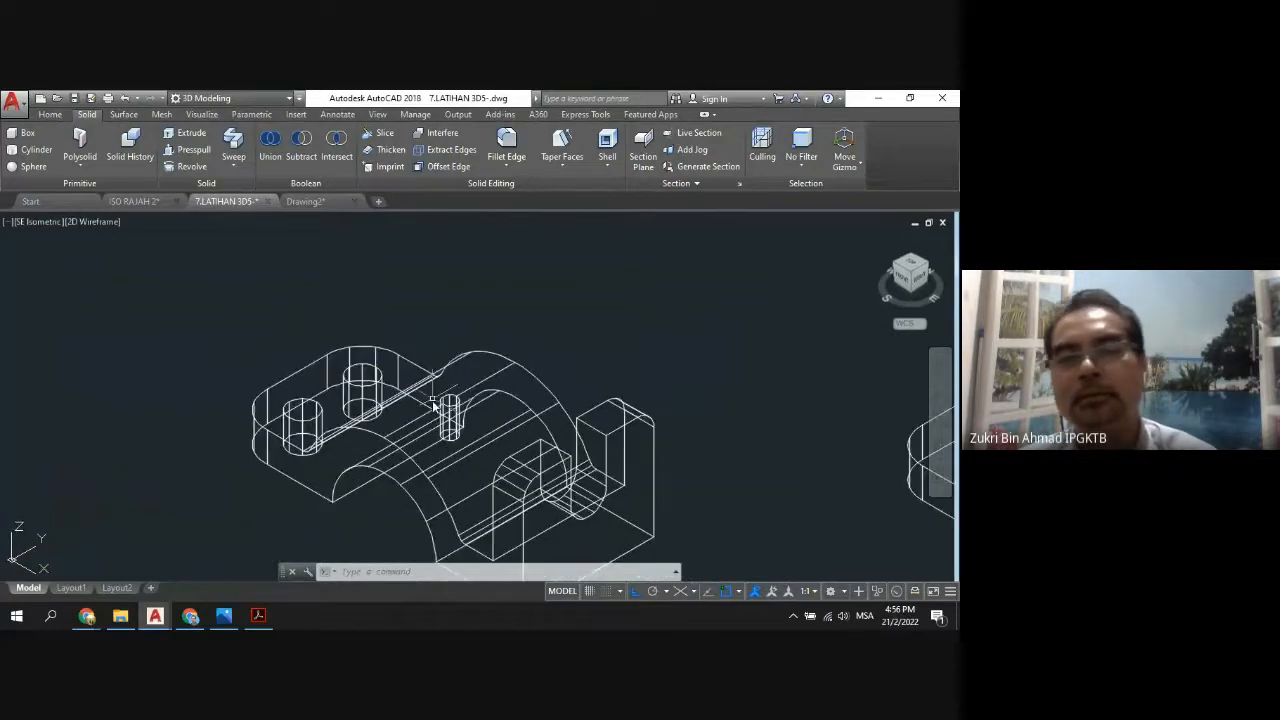
scroll(852, 428, "up", 2)
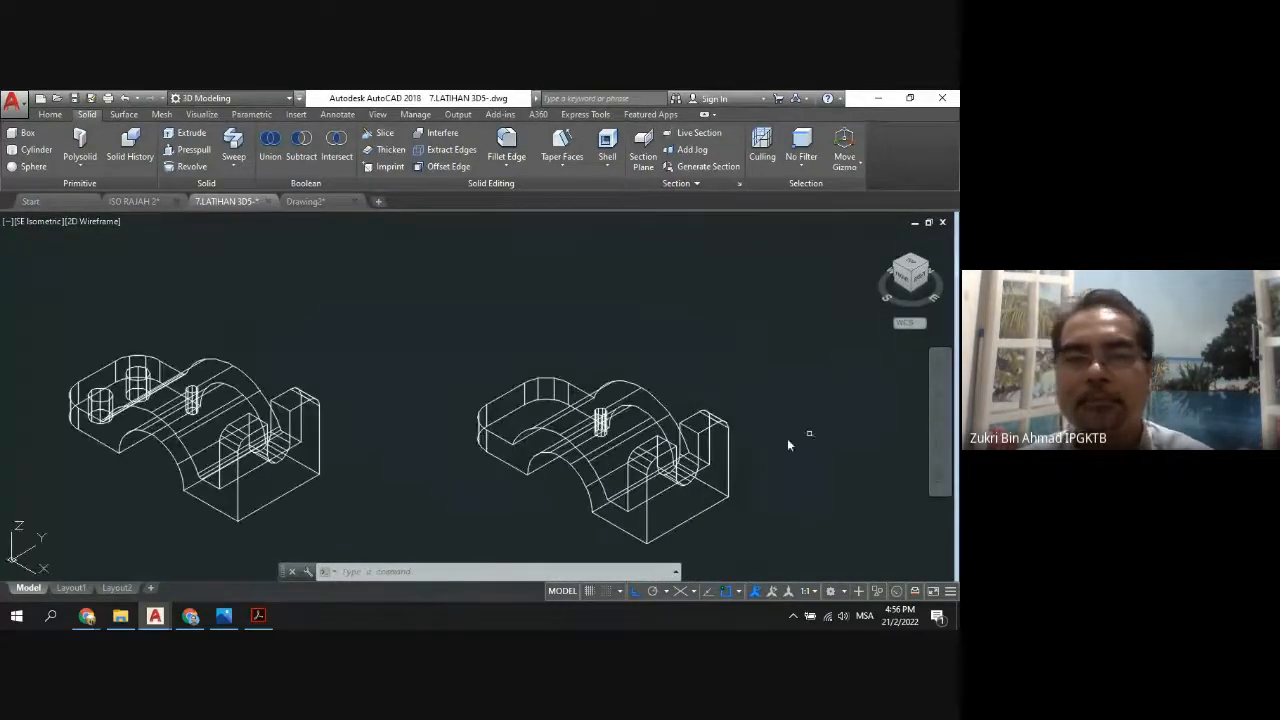
scroll(752, 483, "up", 2)
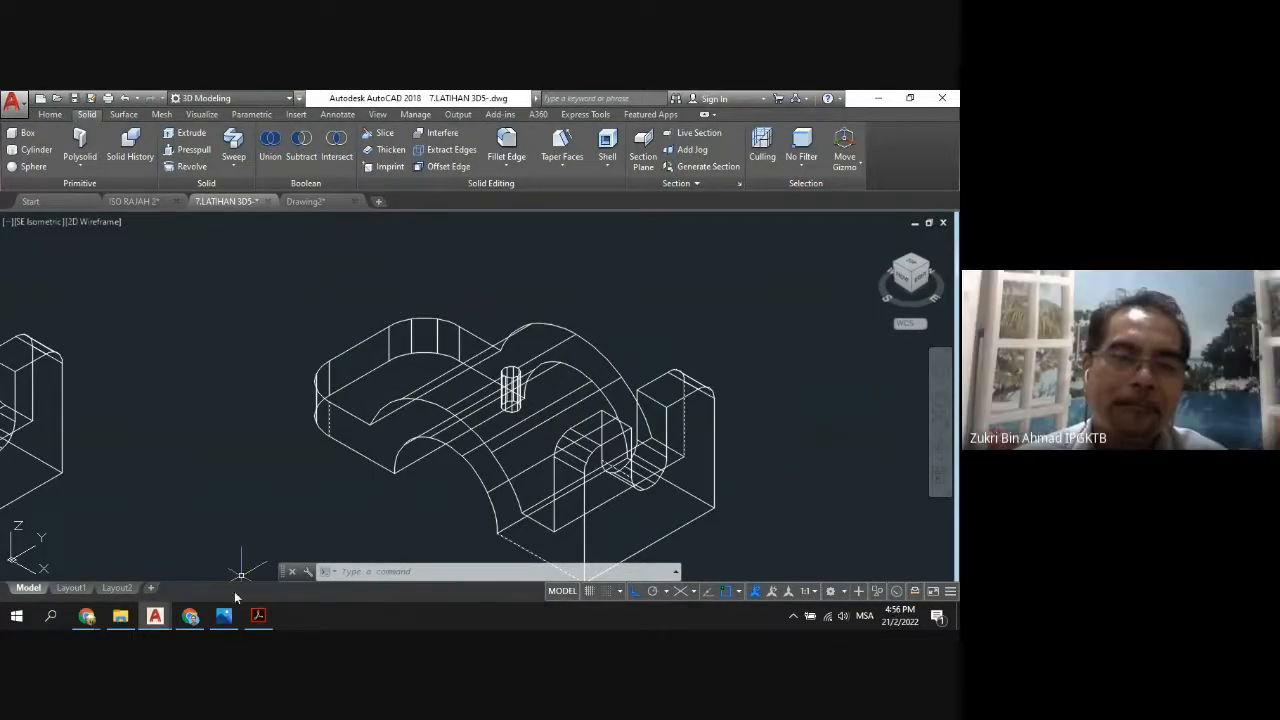
Check the Google Meet call window, and return to the 7.LATIHAN 3D5-.dwg drawing in AutoCAD.
mouse_move(206, 616)
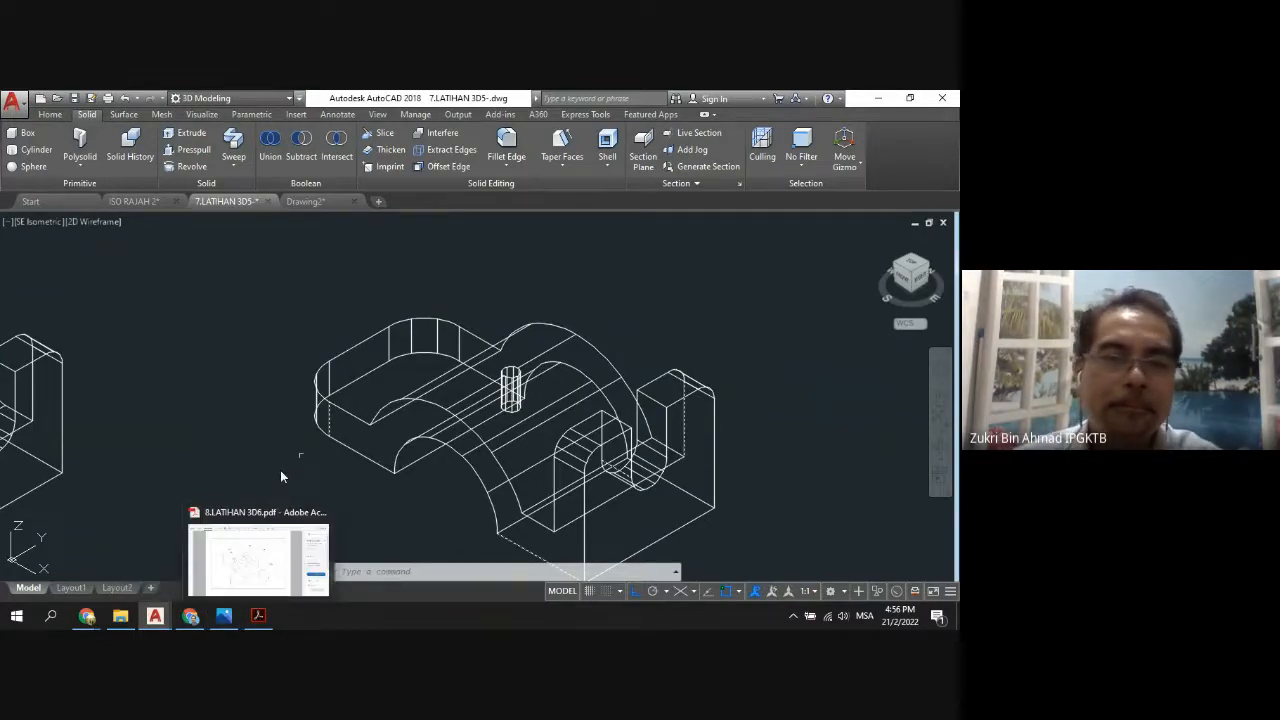
left_click(200, 610)
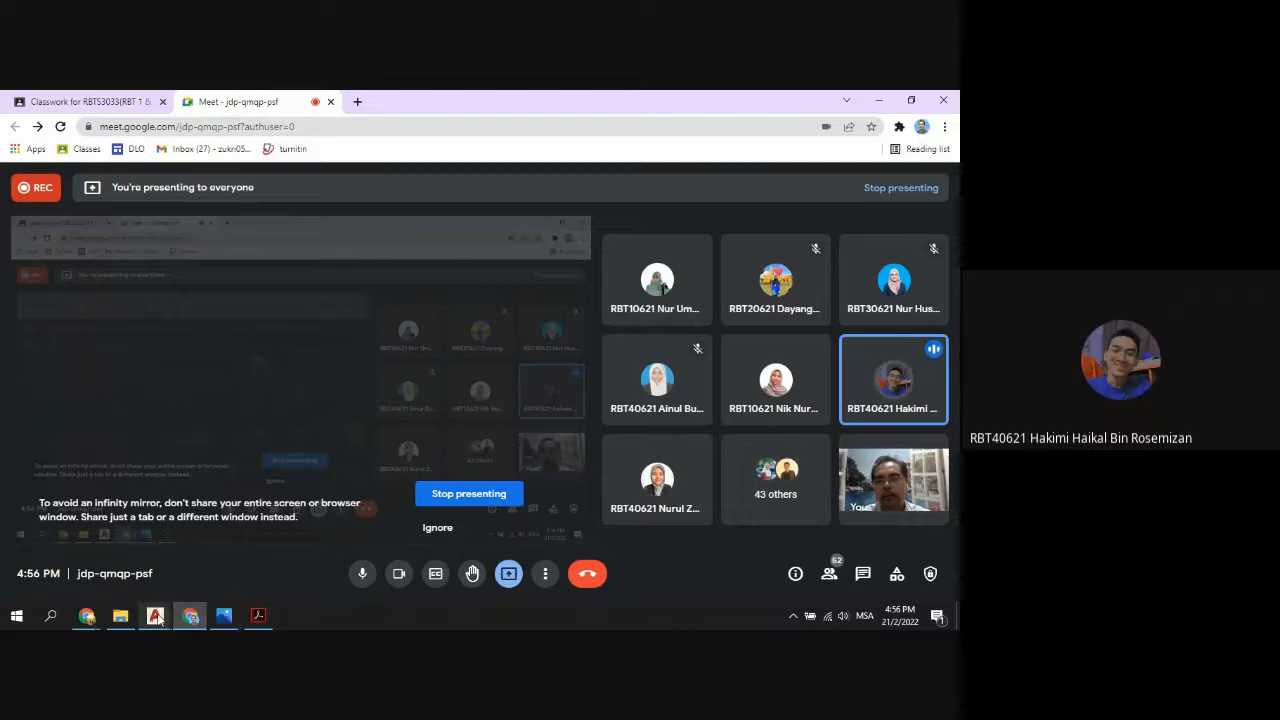
mouse_move(157, 620)
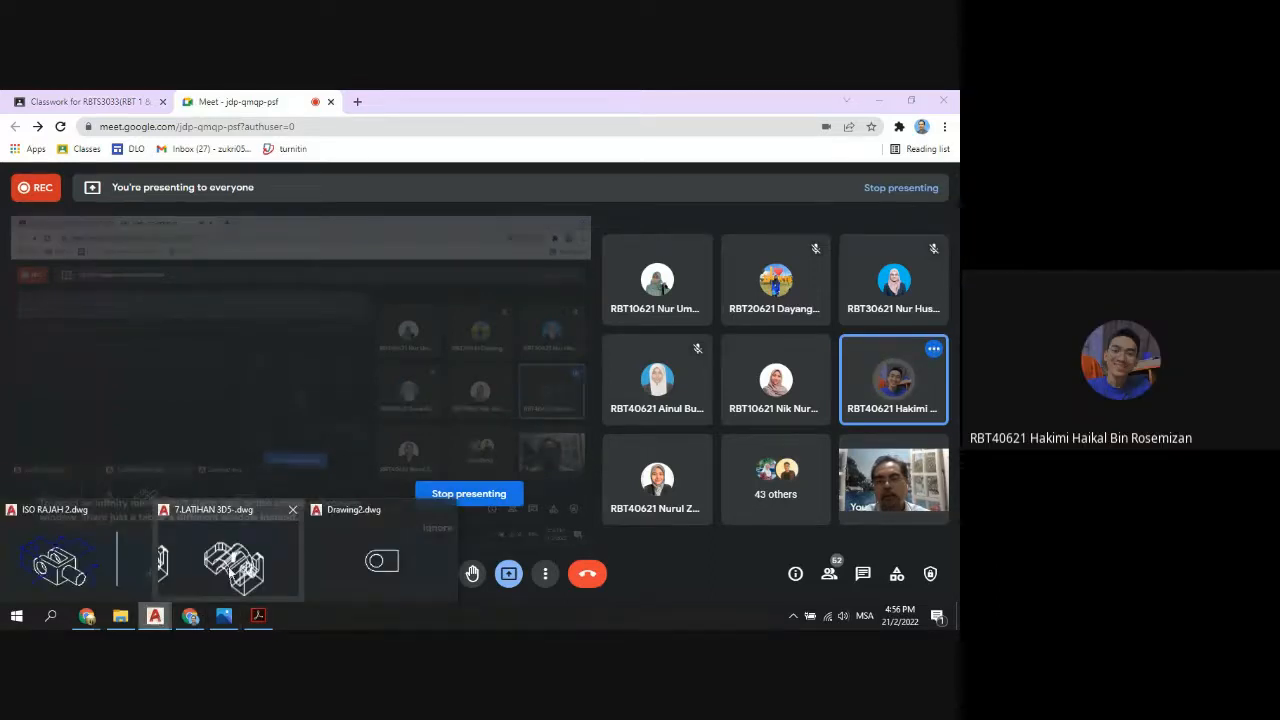
left_click(228, 566)
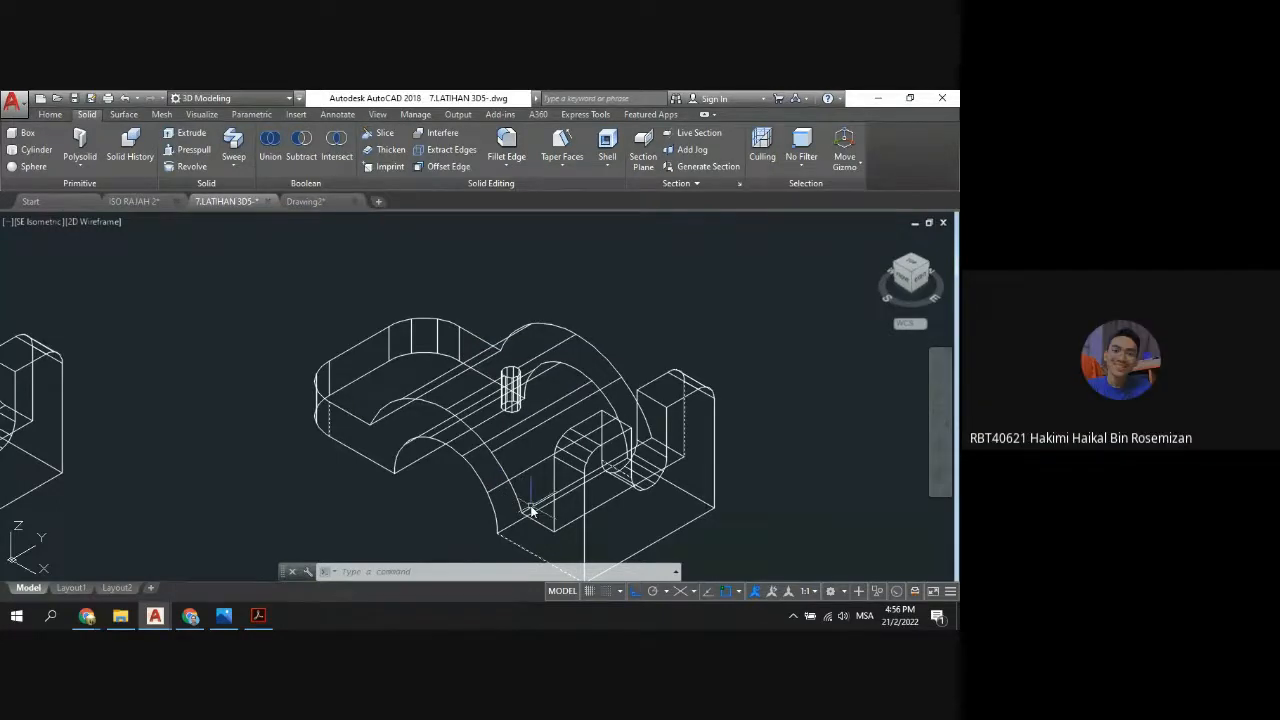
Fillet the two straight edges where the arch's outer surface meets the flat plate and the upright block's base with a radius of 3.
scroll(530, 510, "up", 2)
scroll(530, 510, "up", 2)
scroll(541, 532, "up", 2)
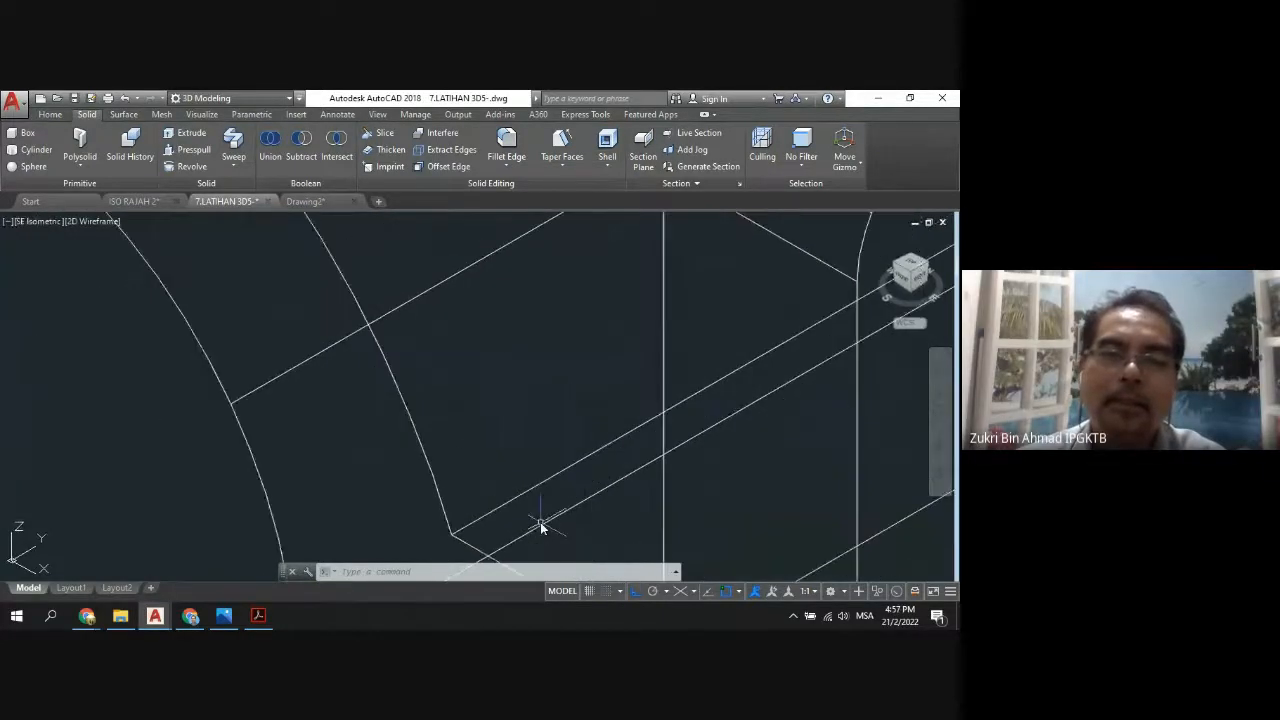
scroll(540, 525, "down", 3)
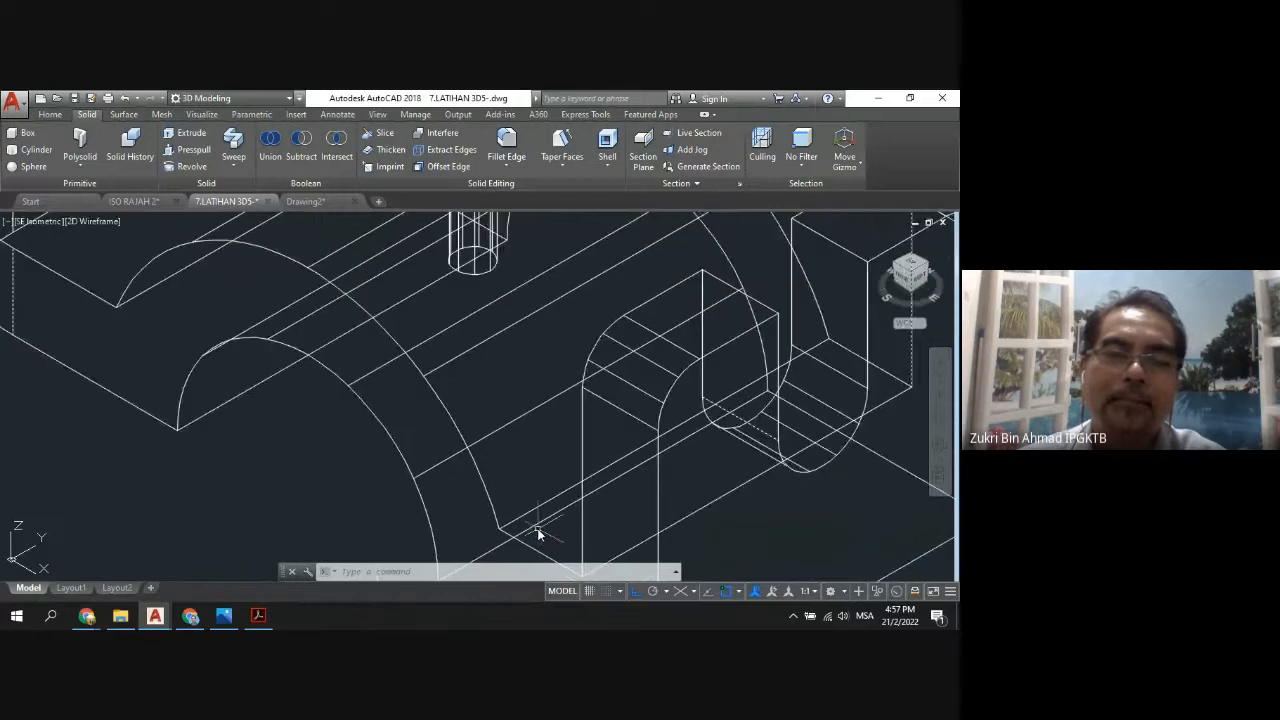
left_click(507, 140)
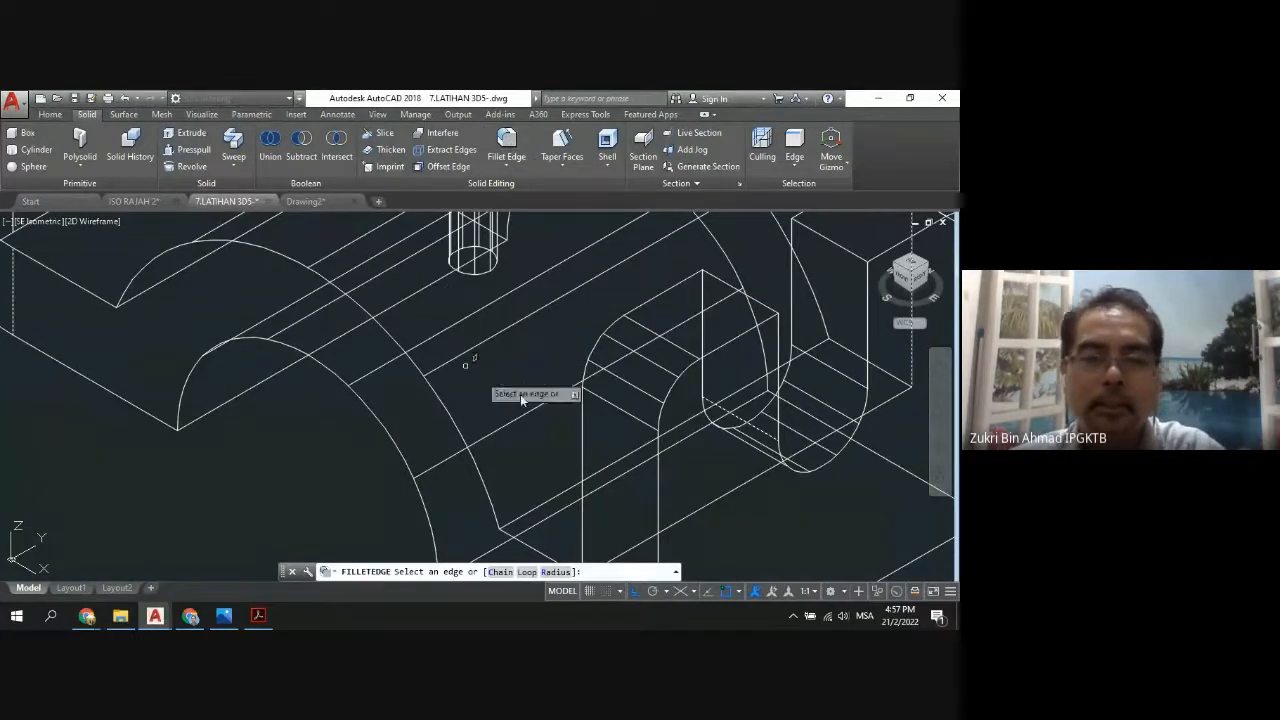
type("r")
key("Return")
type("3")
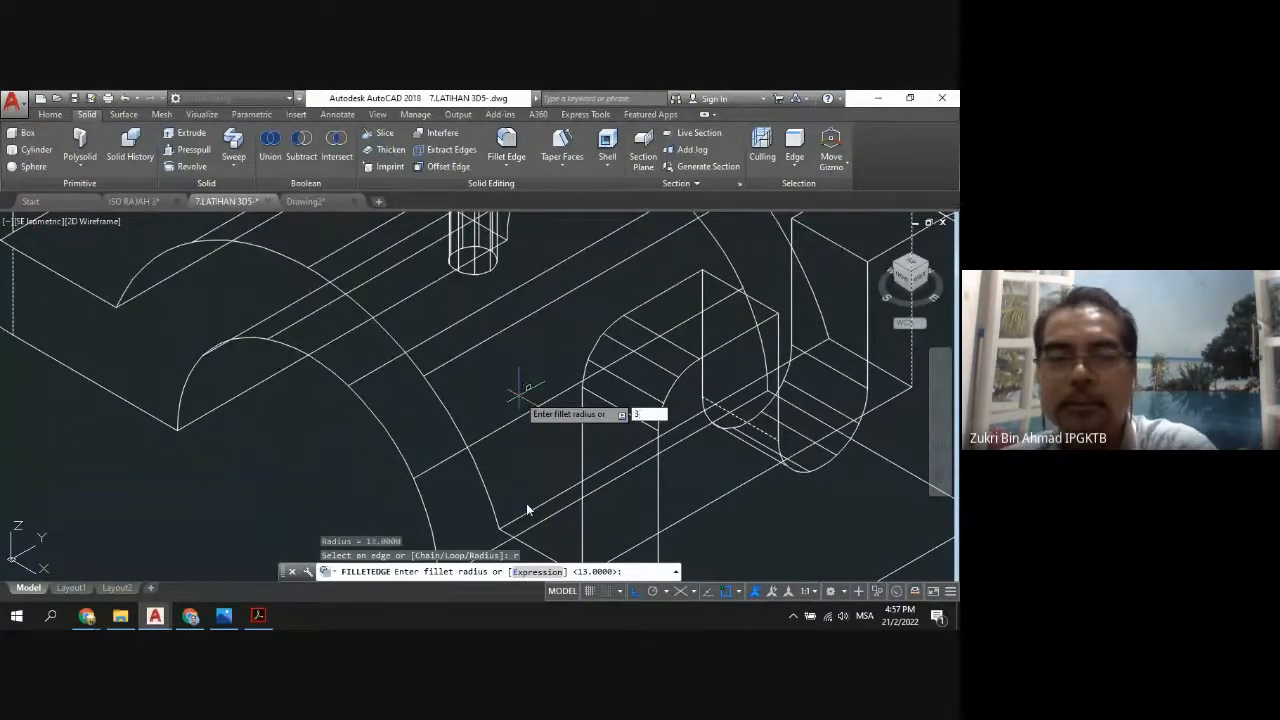
key("Return")
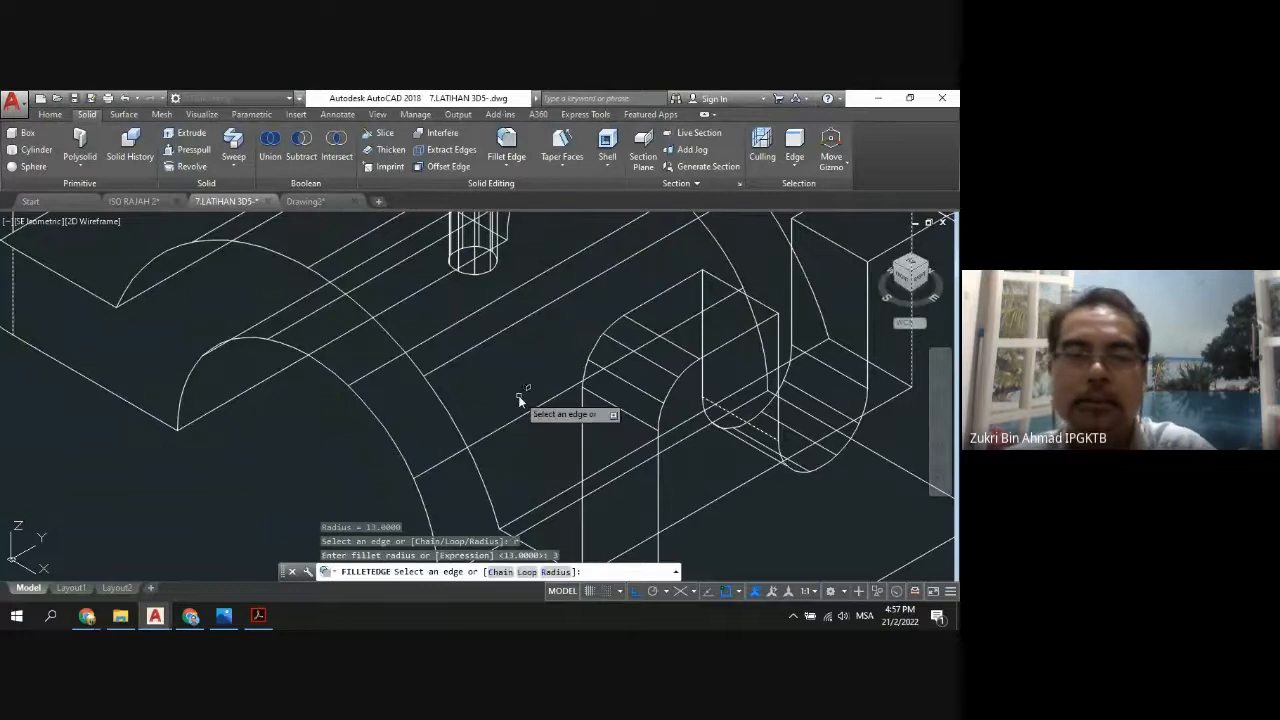
left_click(552, 506)
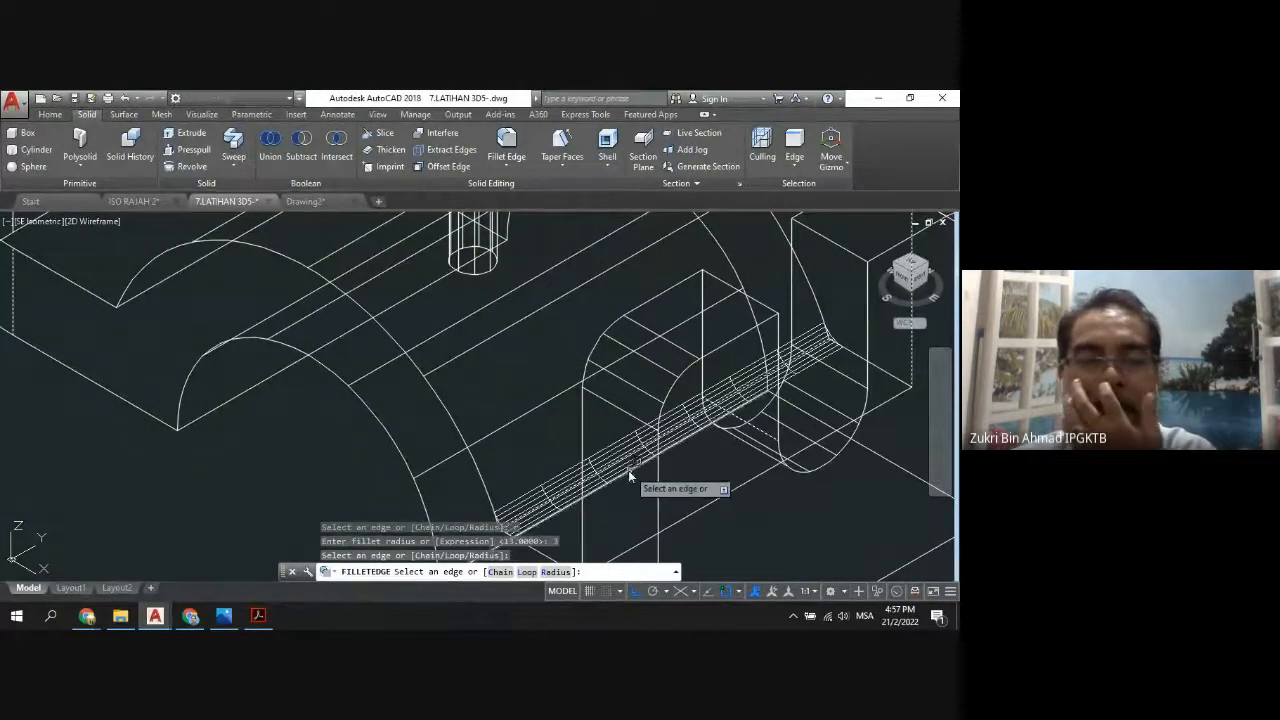
left_click(150, 285)
key("Return")
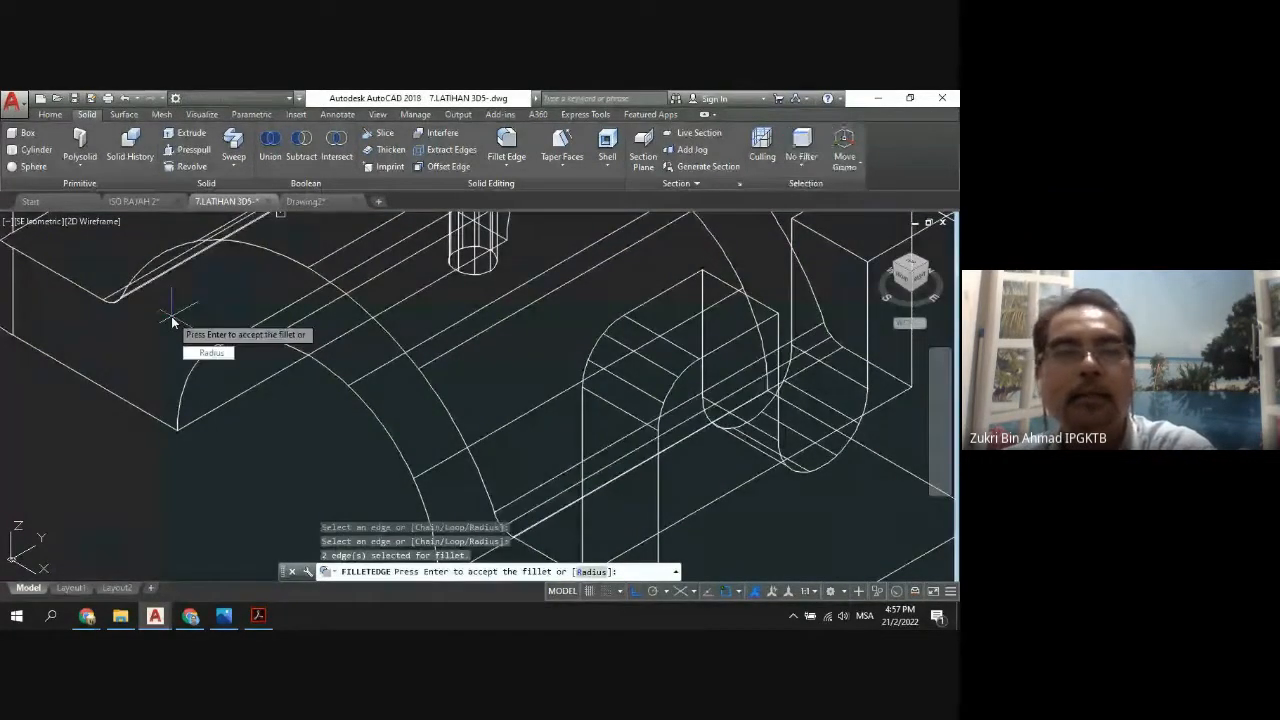
key("Return")
Compare the filleted frame guide's wireframe with the finished reference solid, and switch to the Google Meet call window.
scroll(286, 349, "down", 5)
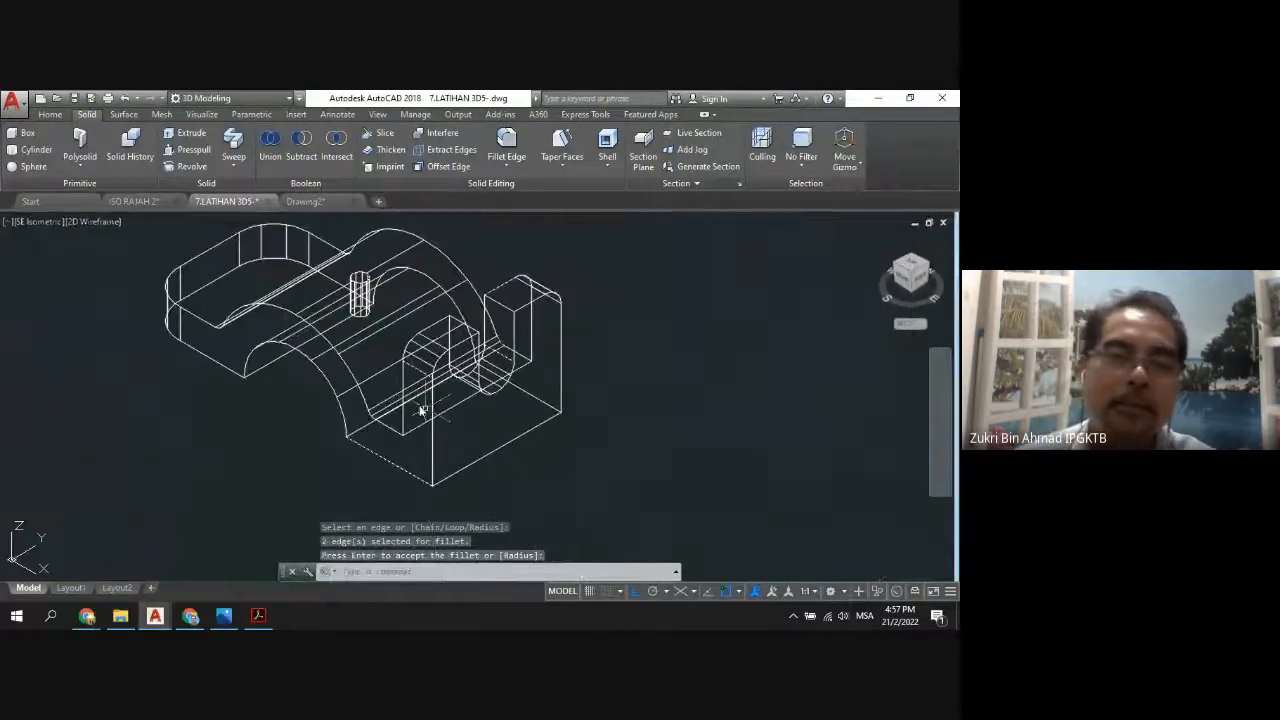
scroll(422, 410, "up", 2)
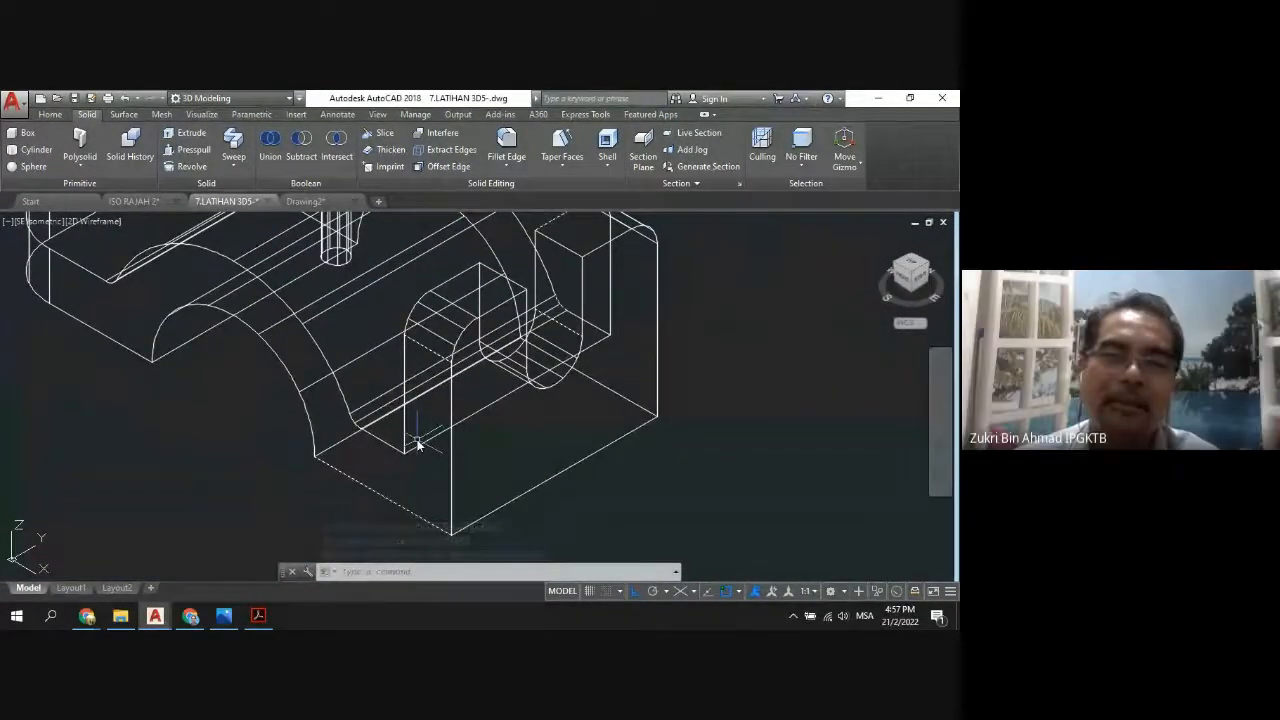
scroll(603, 417, "down", 3)
scroll(520, 330, "down", 2)
scroll(443, 257, "up", 3)
scroll(448, 266, "down", 1)
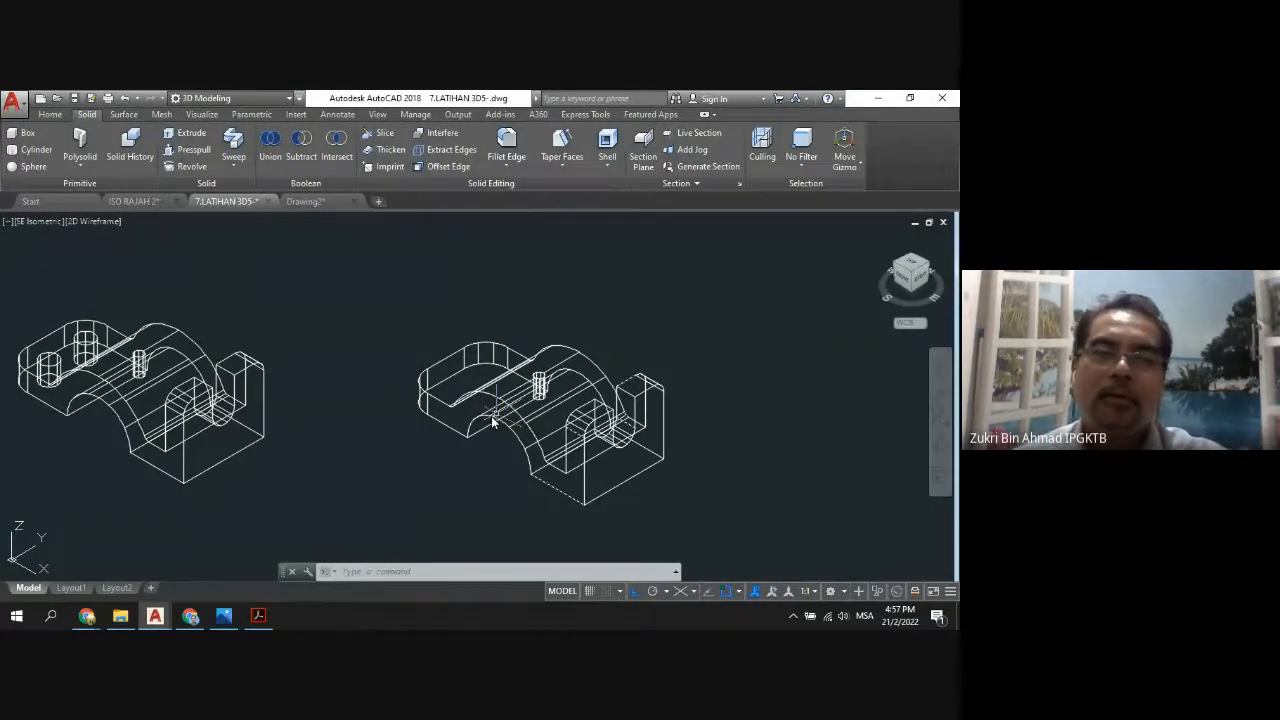
scroll(492, 420, "up", 2)
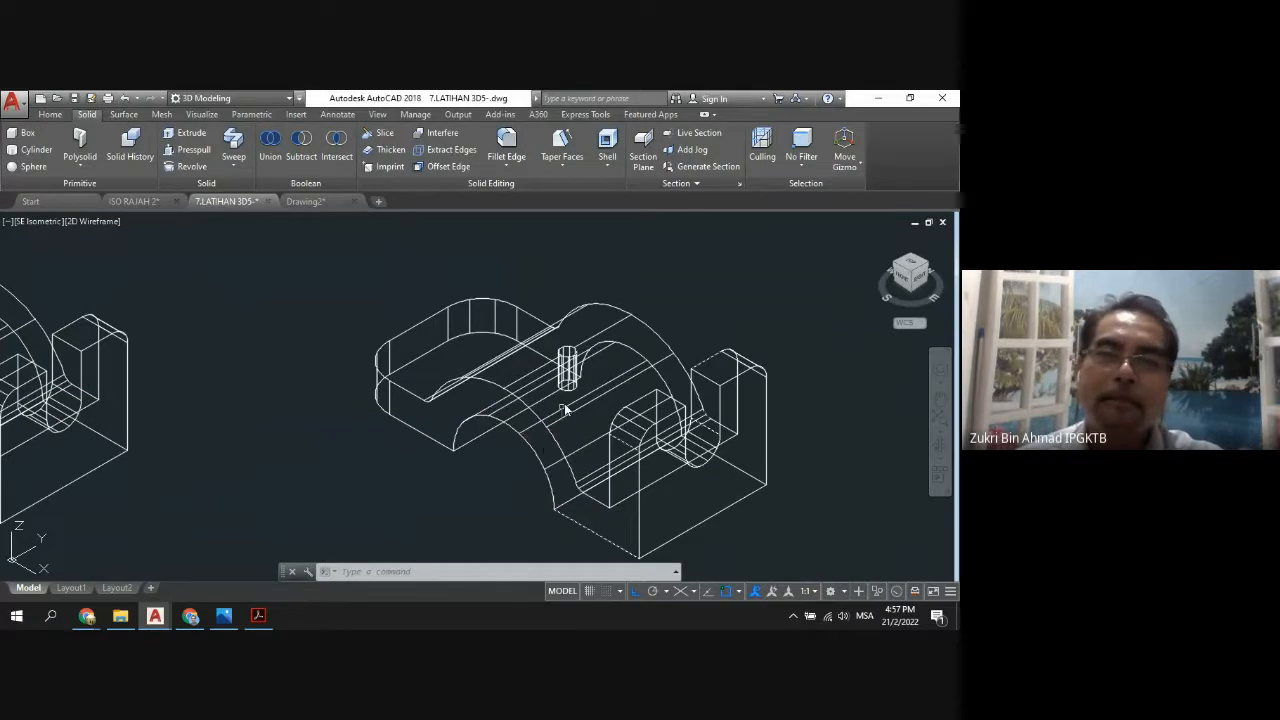
scroll(565, 408, "down", 2)
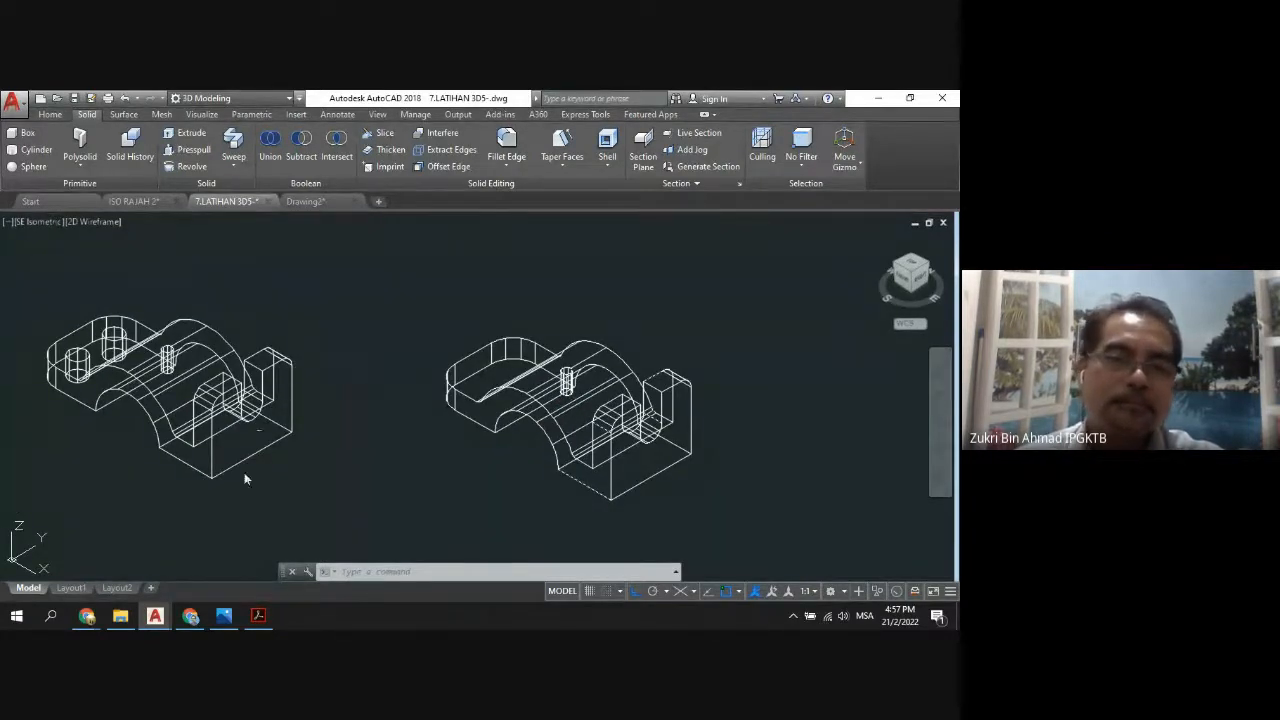
left_click(192, 616)
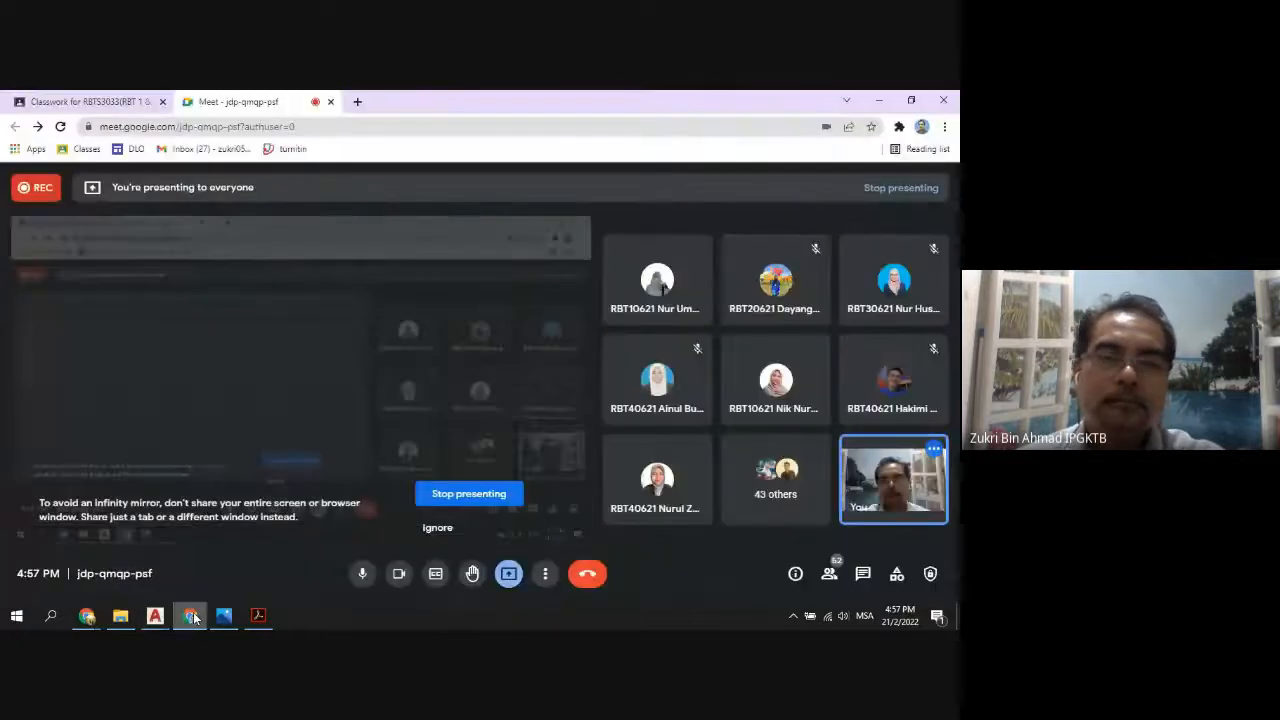